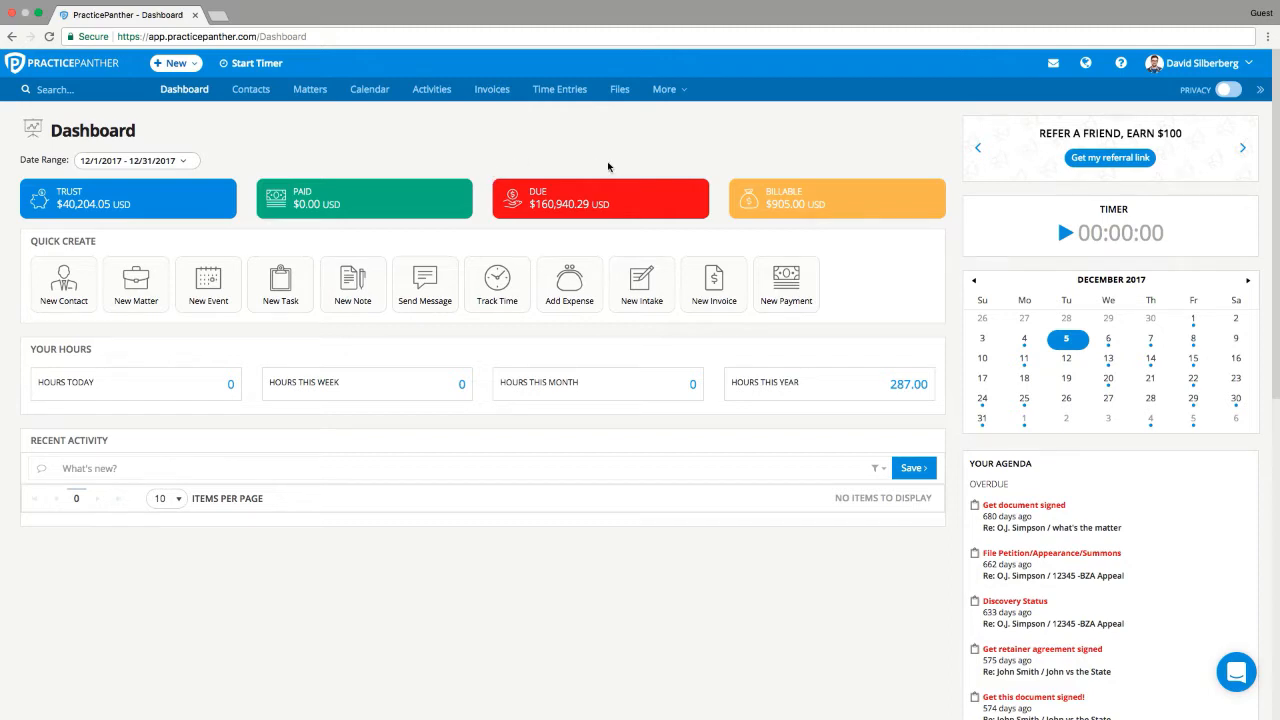
Open the account's personal settings and check the hourly rate under Time Entries
click(1165, 68)
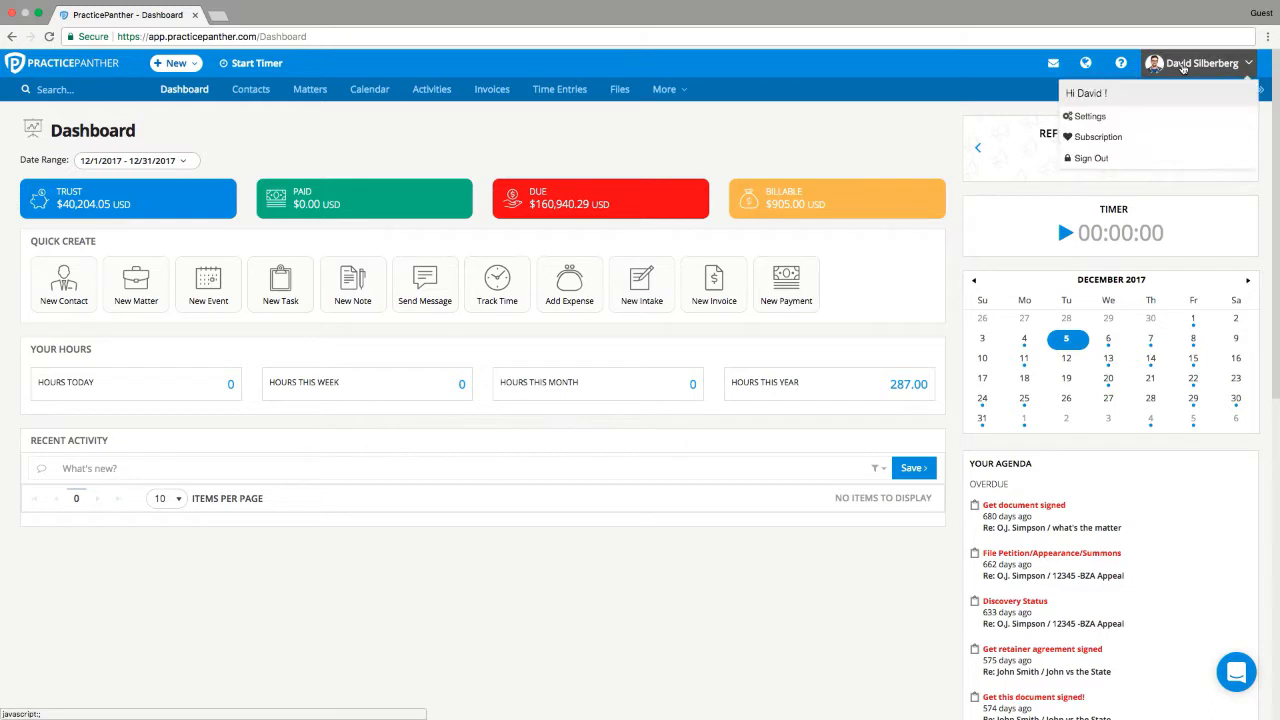
click(1113, 121)
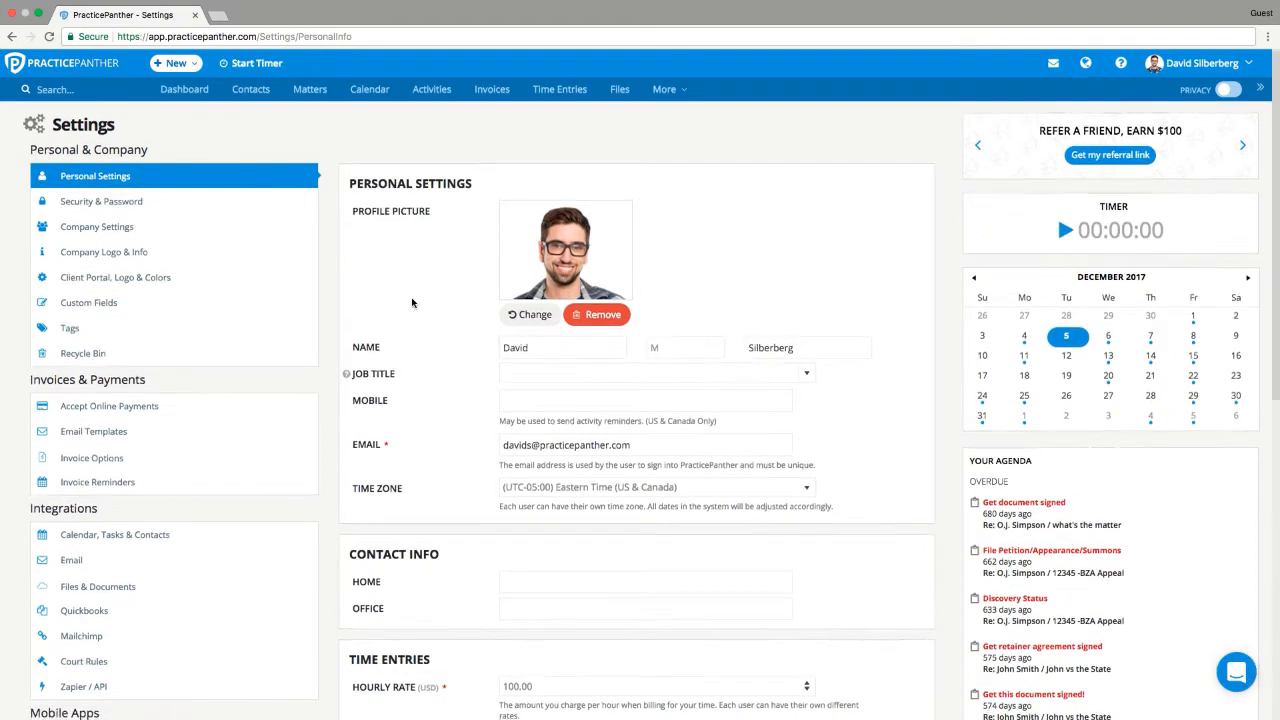
scroll(412, 303, down, 1)
scroll(412, 303, down, 5)
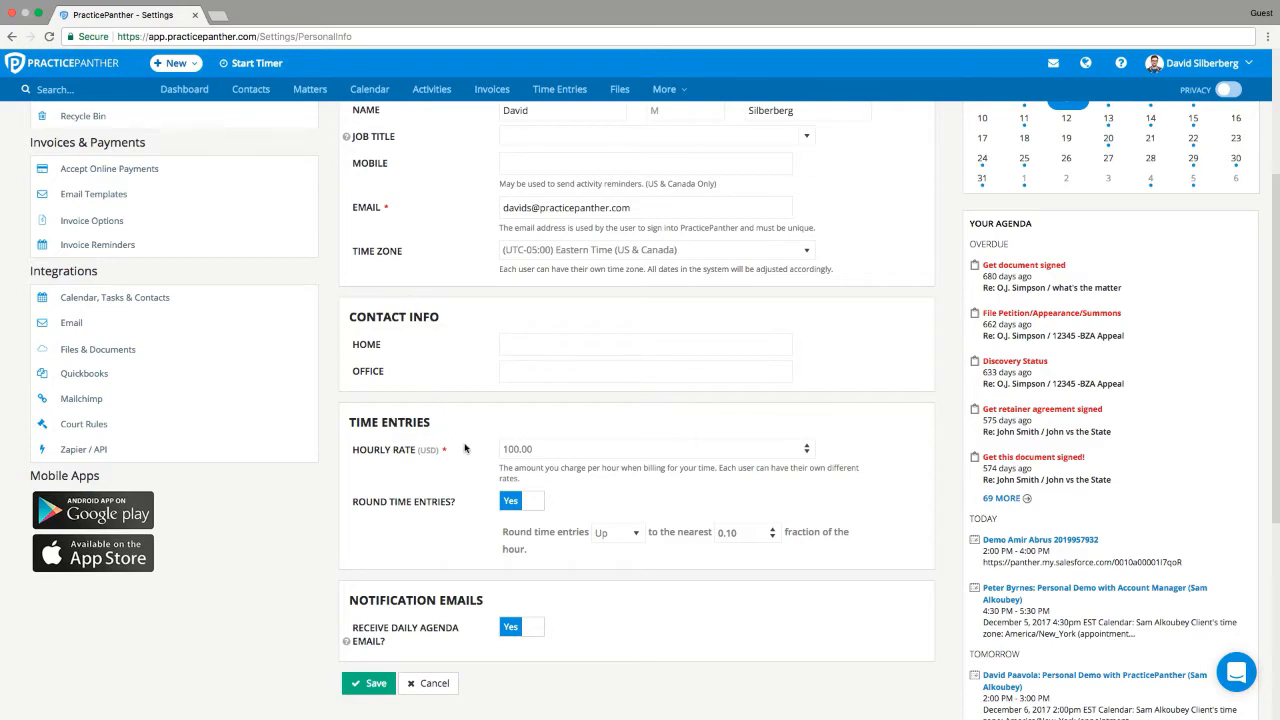
click(528, 449)
drag(522, 449, 502, 451)
click(458, 470)
scroll(444, 471, down, 1)
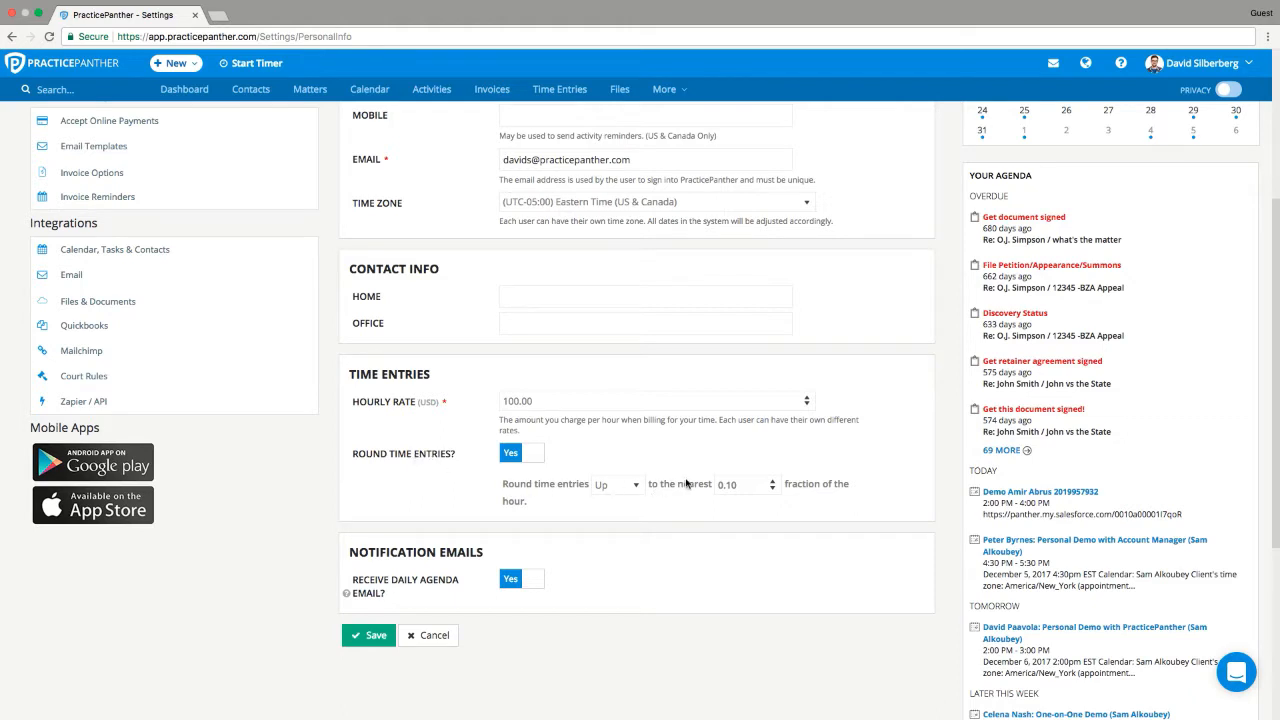
Check the rounding direction and hour fraction for time entries, and save the personal settings
click(619, 495)
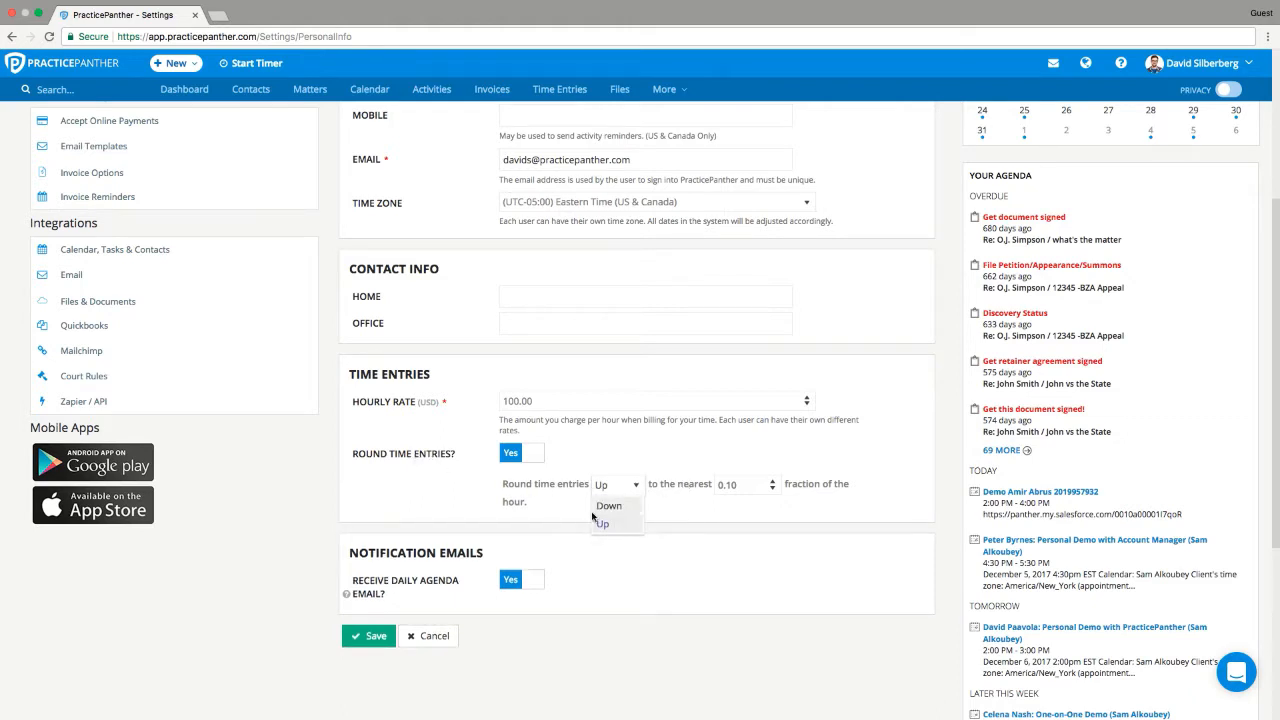
click(545, 510)
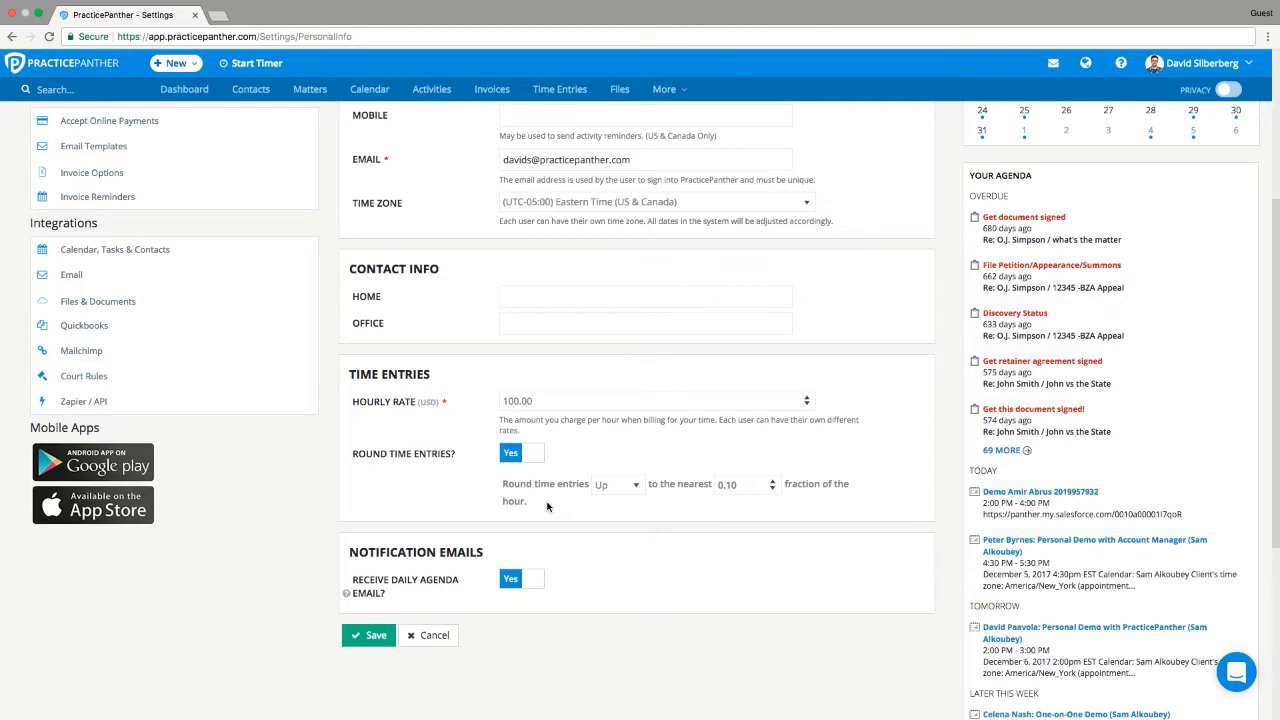
drag(750, 485, 716, 486)
click(381, 498)
click(370, 635)
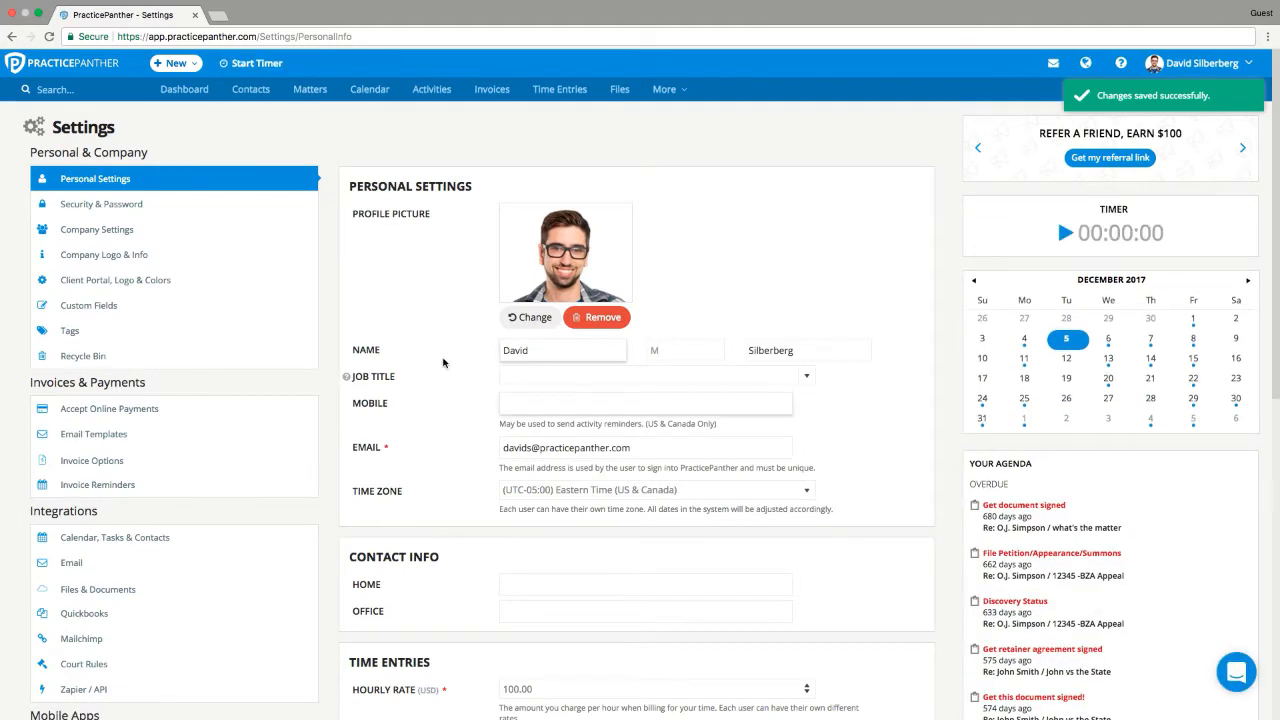
Open the second user in the Users list for editing and check that user's hourly rate
click(675, 96)
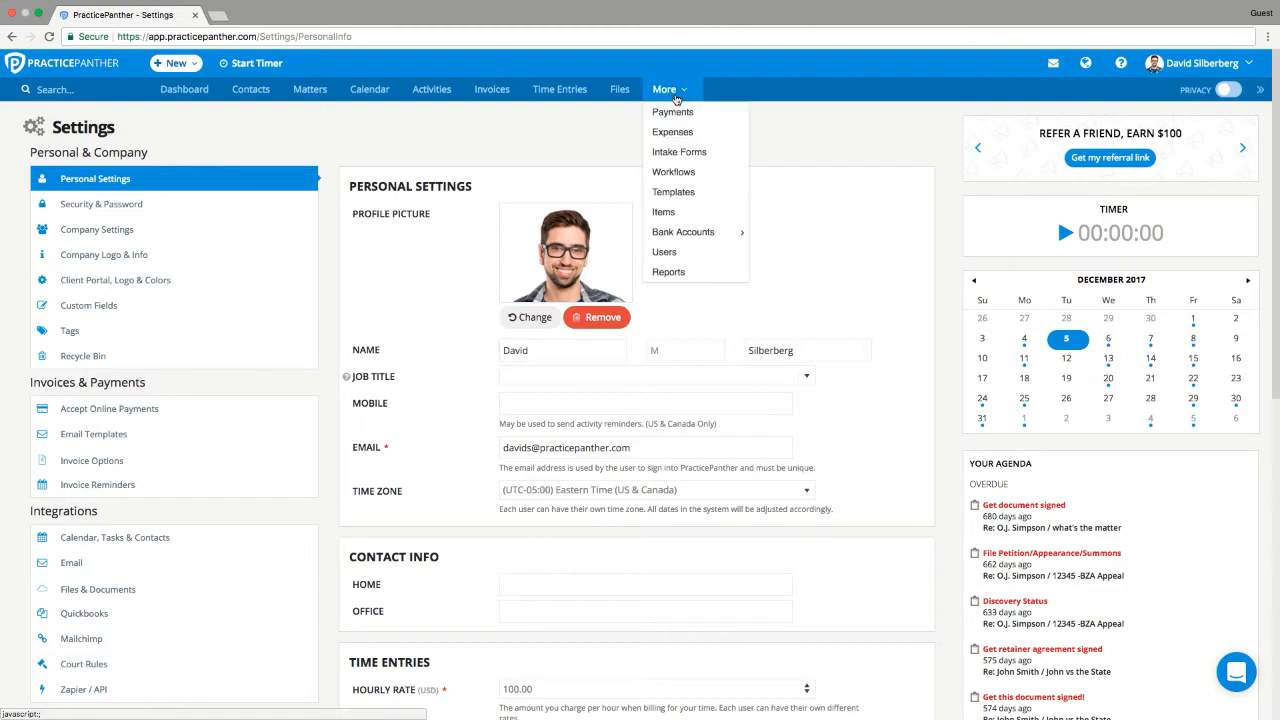
click(678, 258)
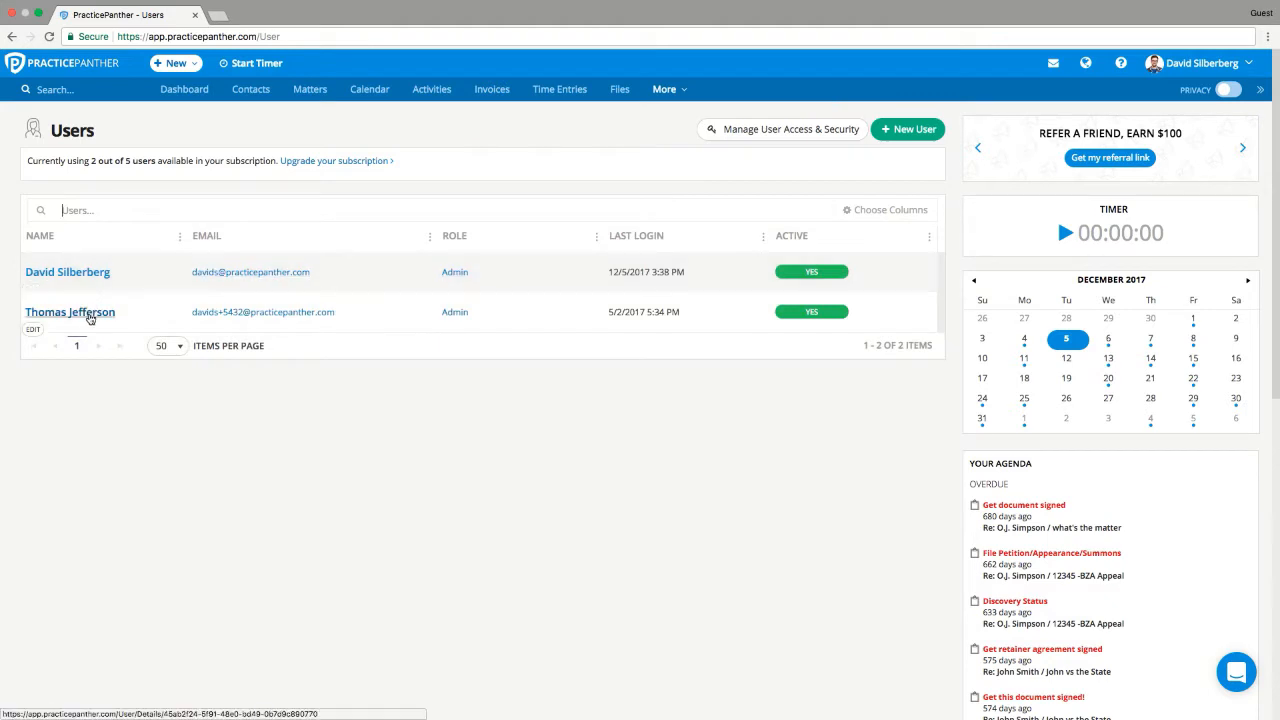
click(36, 329)
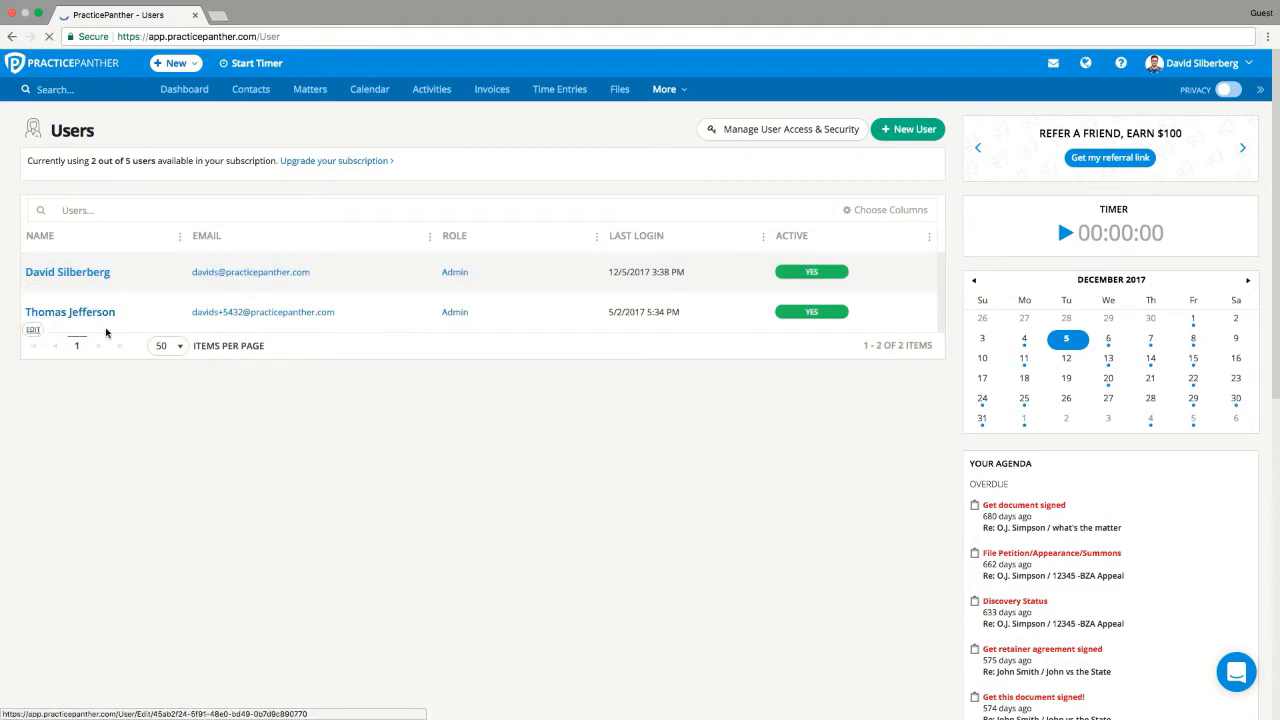
click(47, 325)
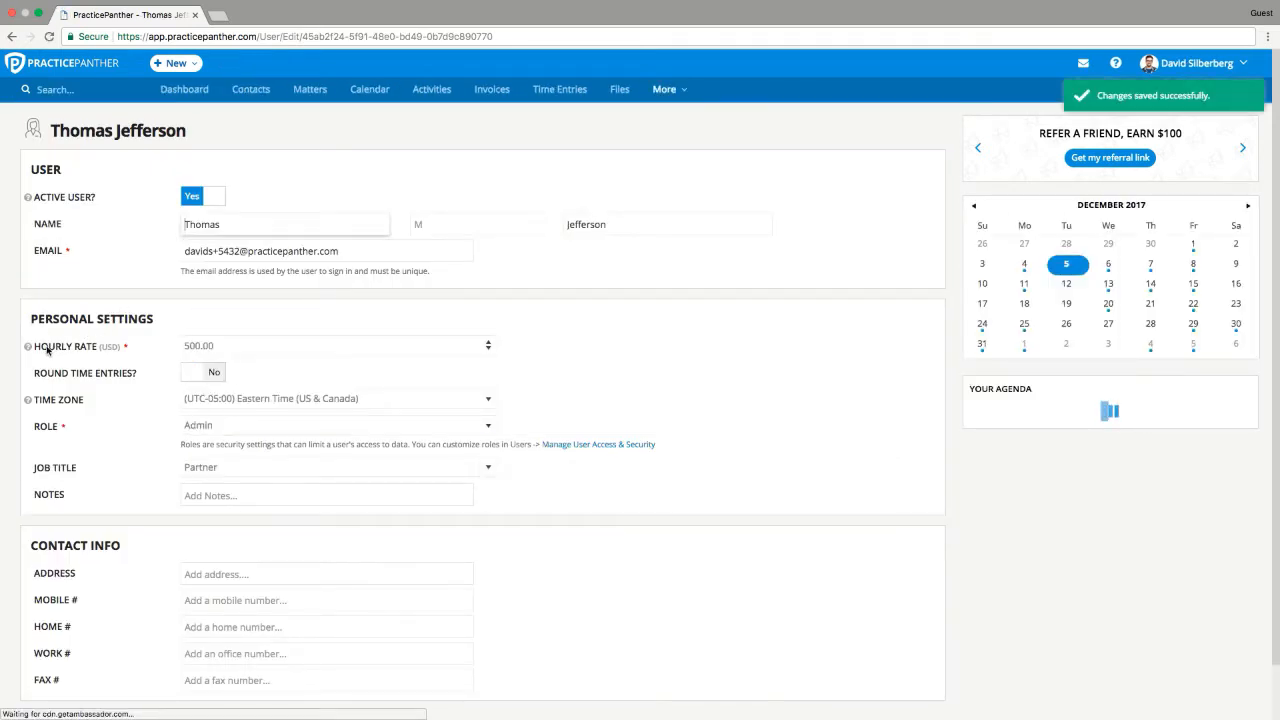
drag(40, 349, 131, 348)
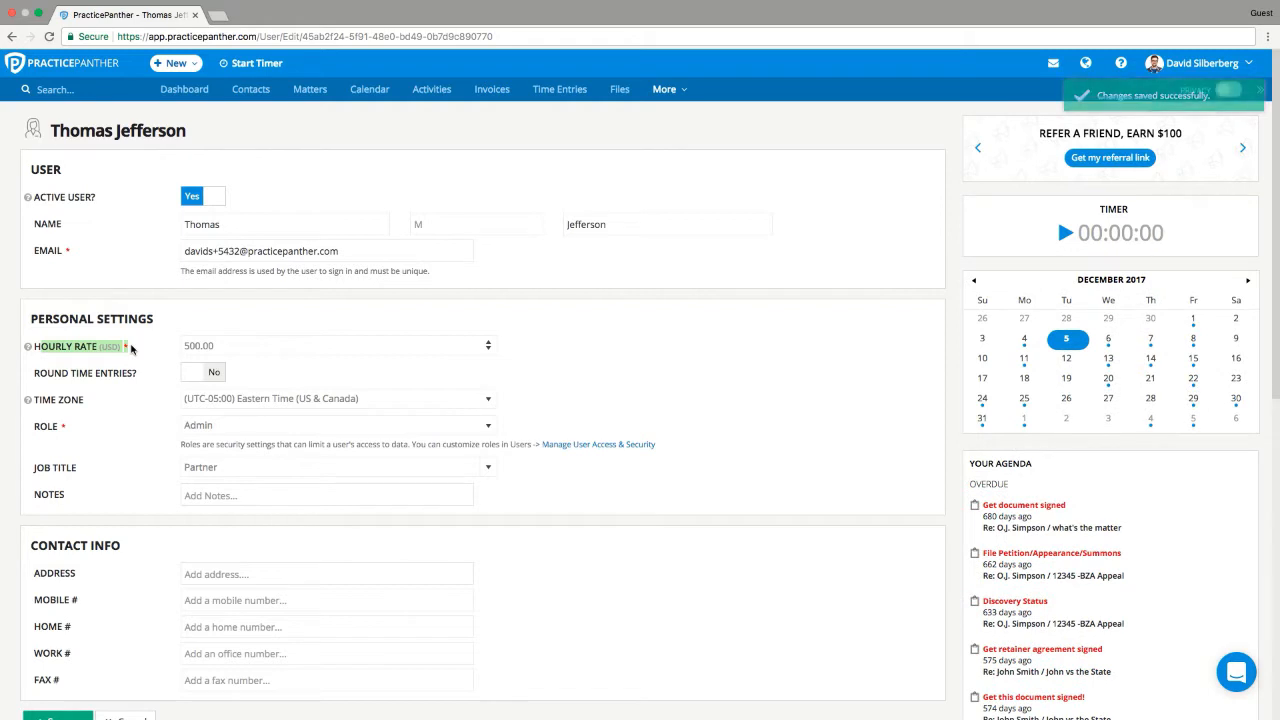
Try turning on Round Time Entries for this user
click(48, 380)
drag(36, 380, 221, 376)
click(221, 376)
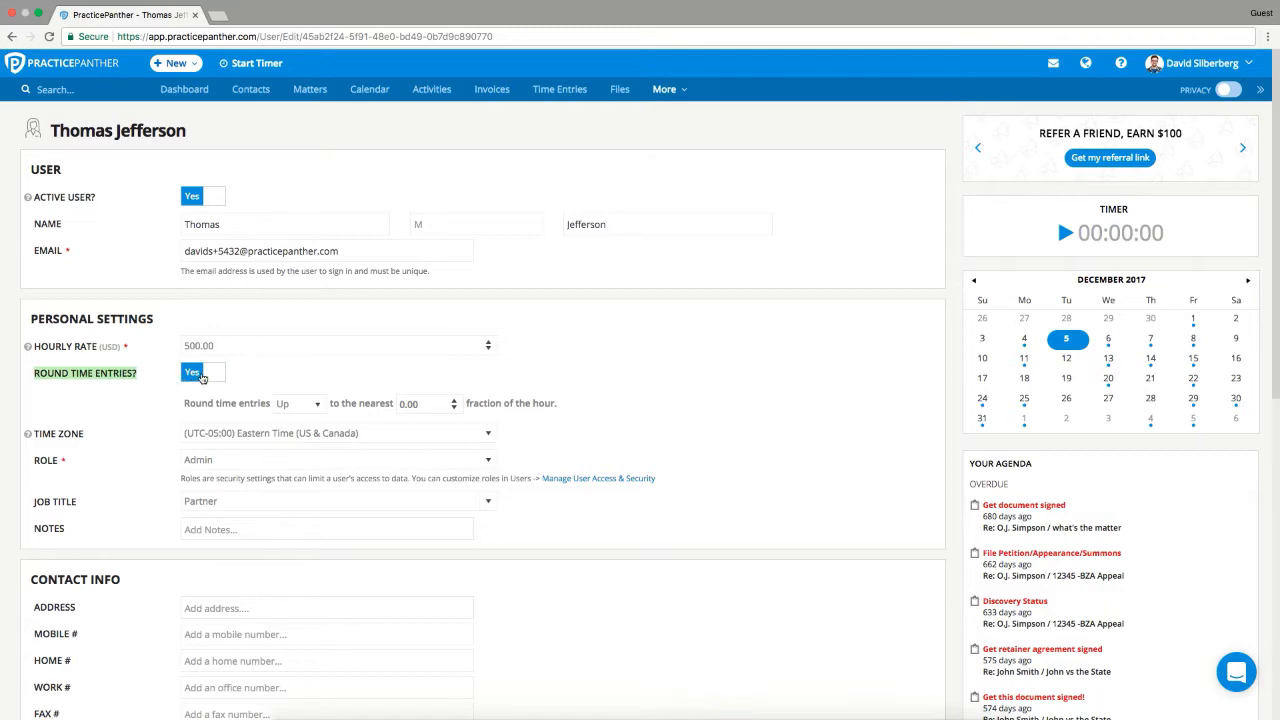
scroll(157, 381, down, 2)
scroll(157, 381, down, 4)
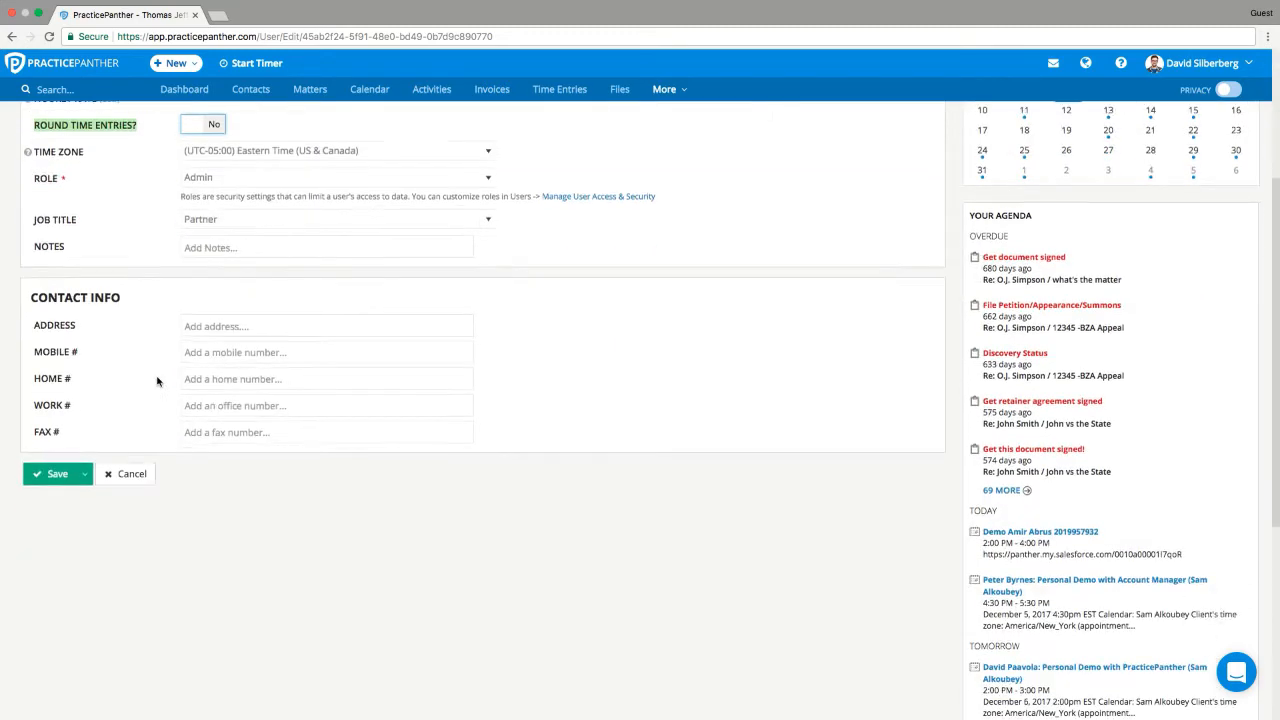
Save the user's record and view that user's time entries
click(44, 358)
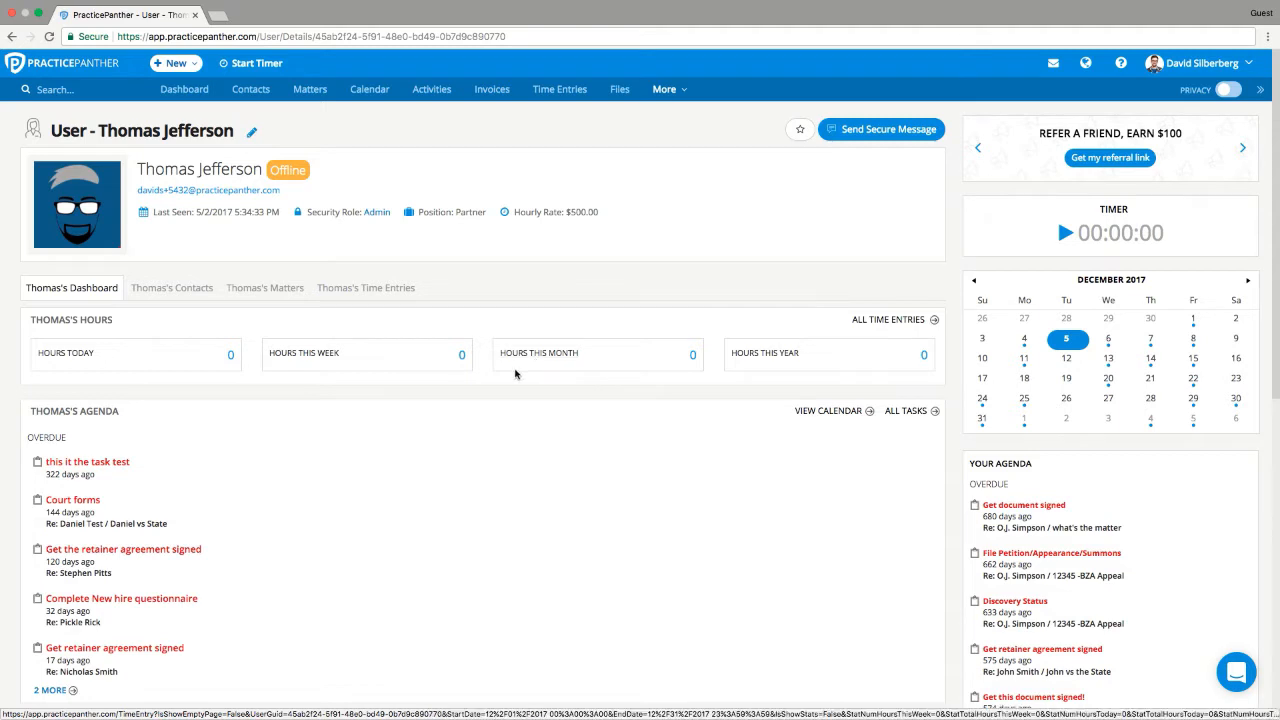
click(363, 291)
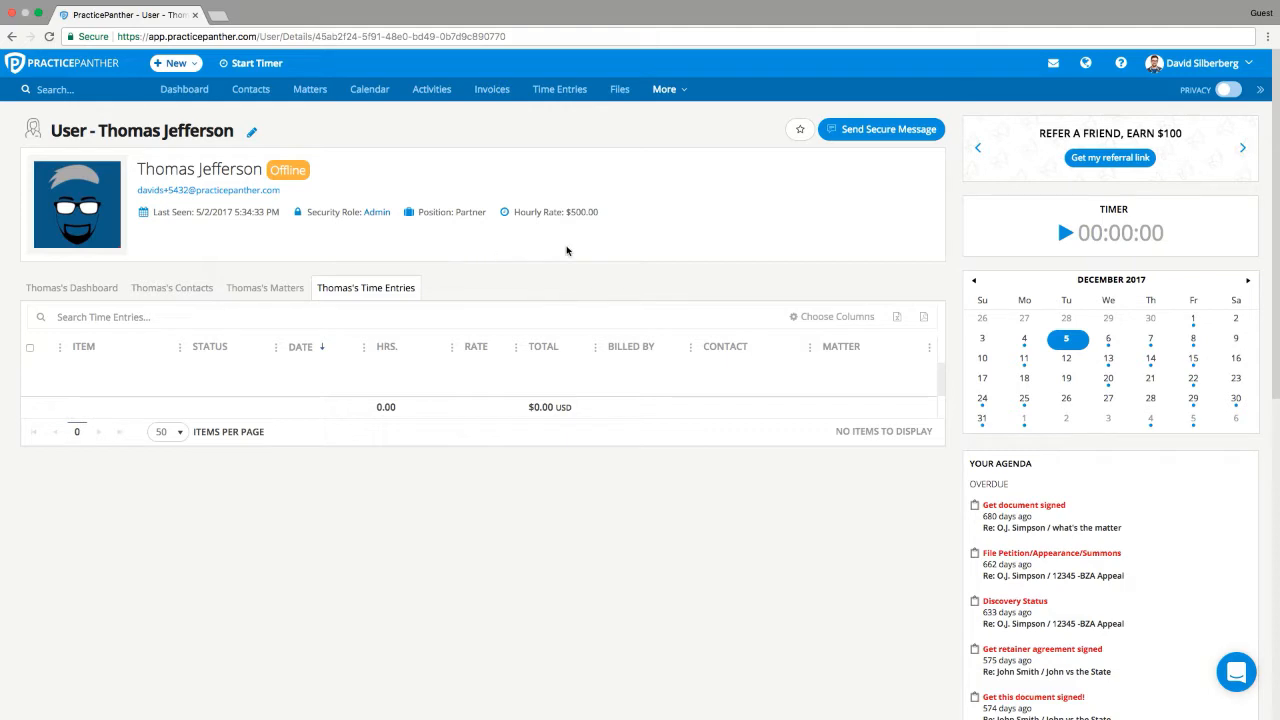
Open the Items list and look through the existing billing items with their codes and prices
click(674, 99)
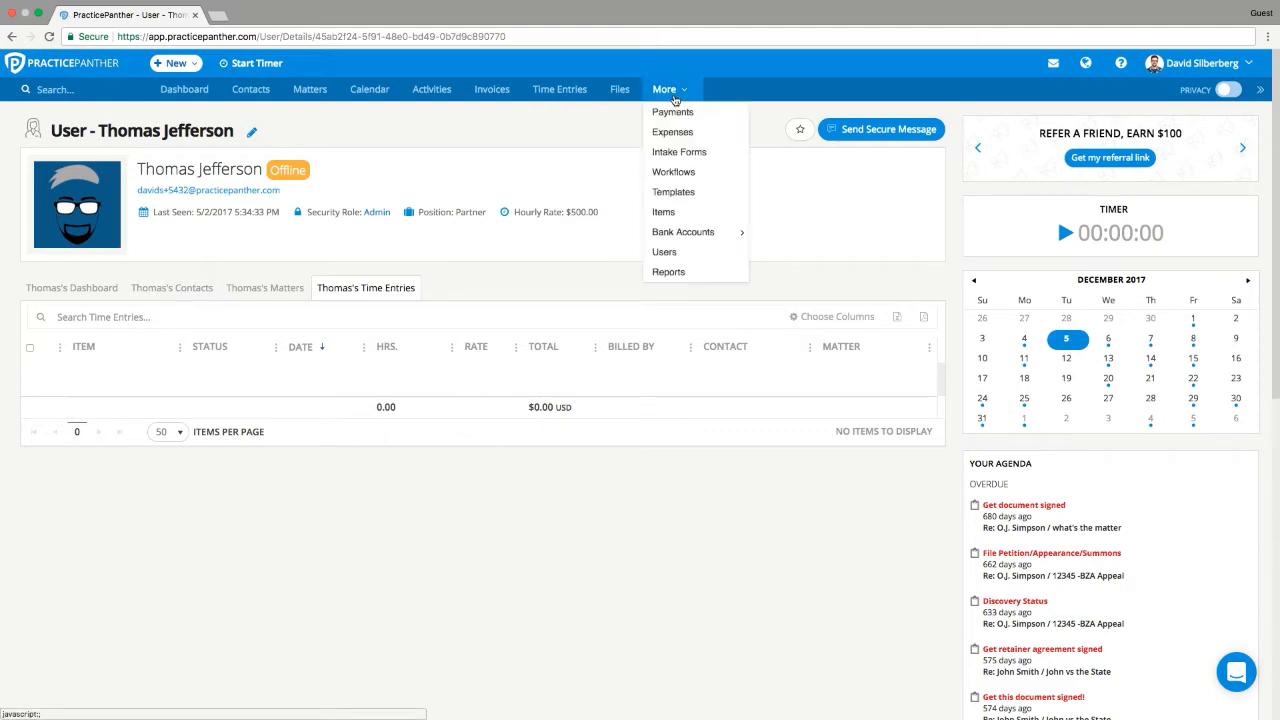
click(664, 213)
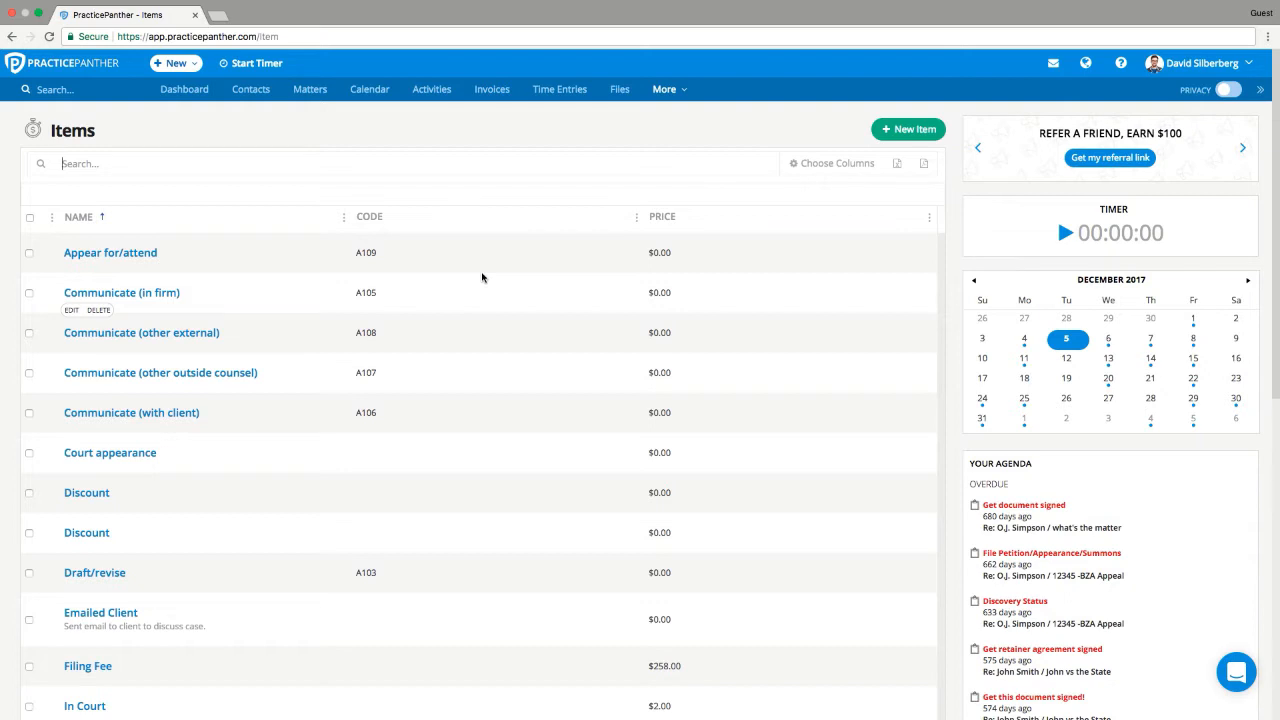
scroll(446, 340, down, 5)
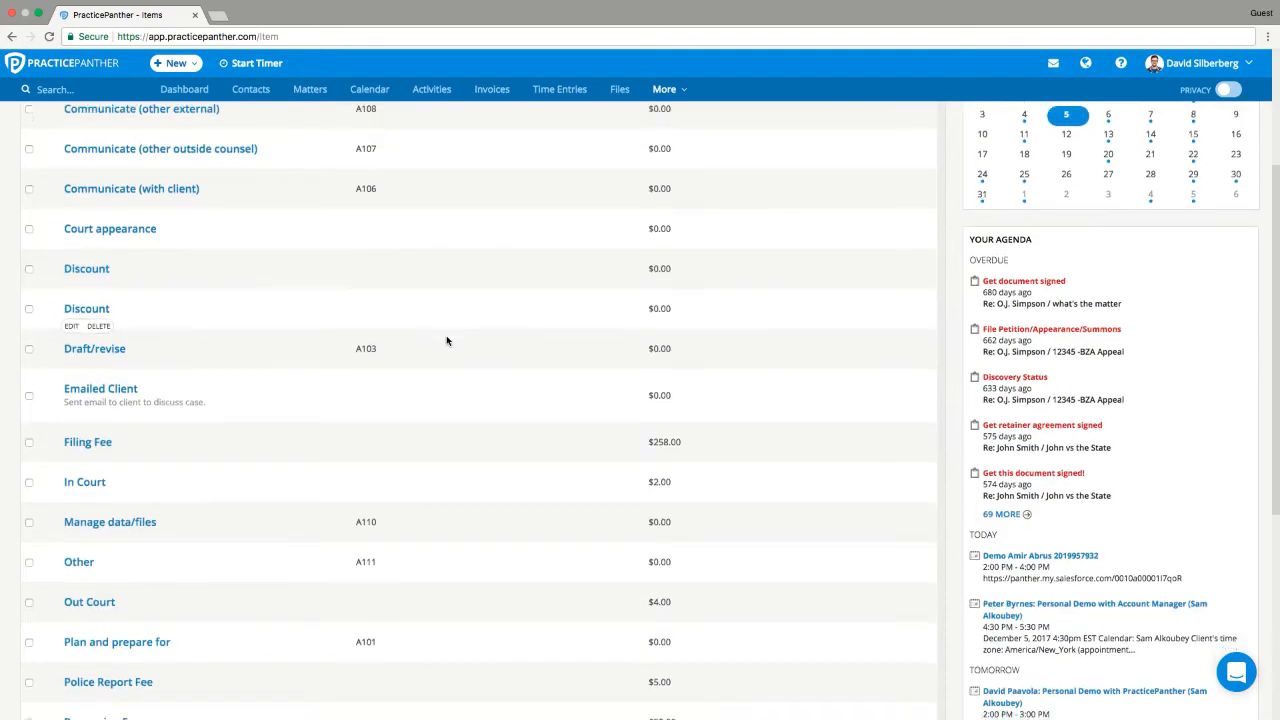
scroll(446, 340, down, 3)
scroll(446, 340, up, 7)
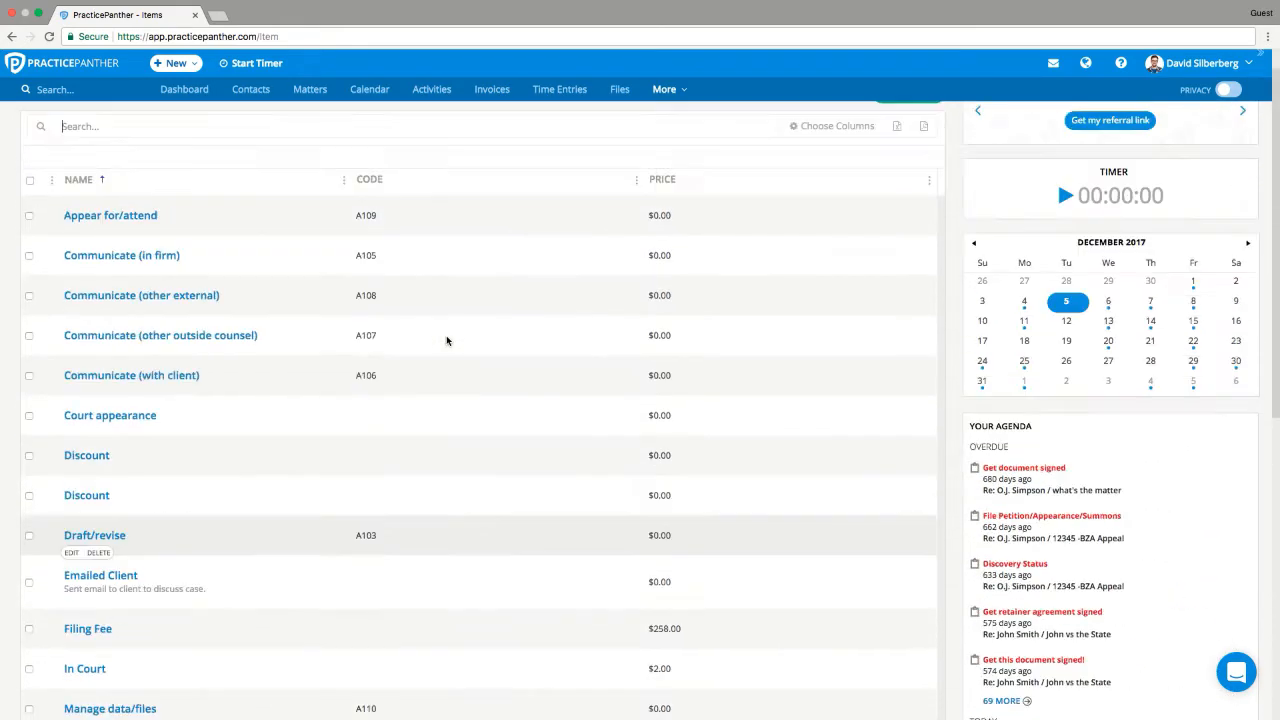
scroll(446, 340, up, 1)
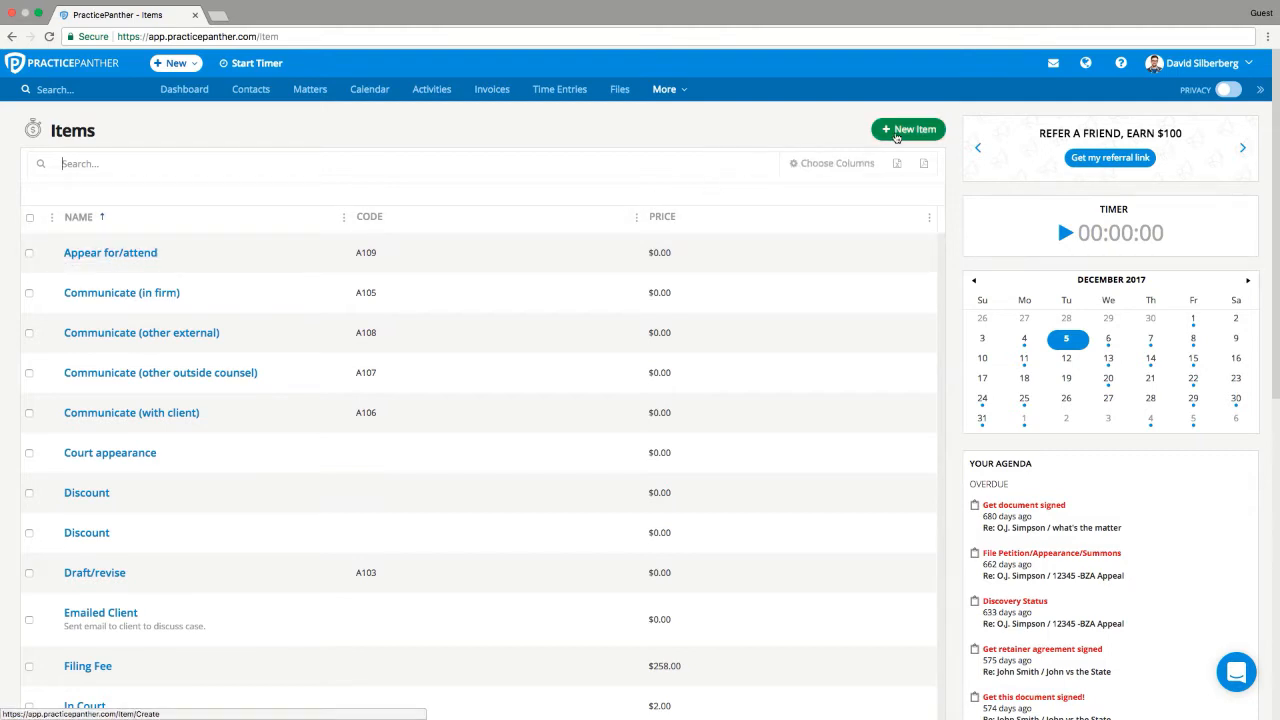
scroll(606, 337, down, 5)
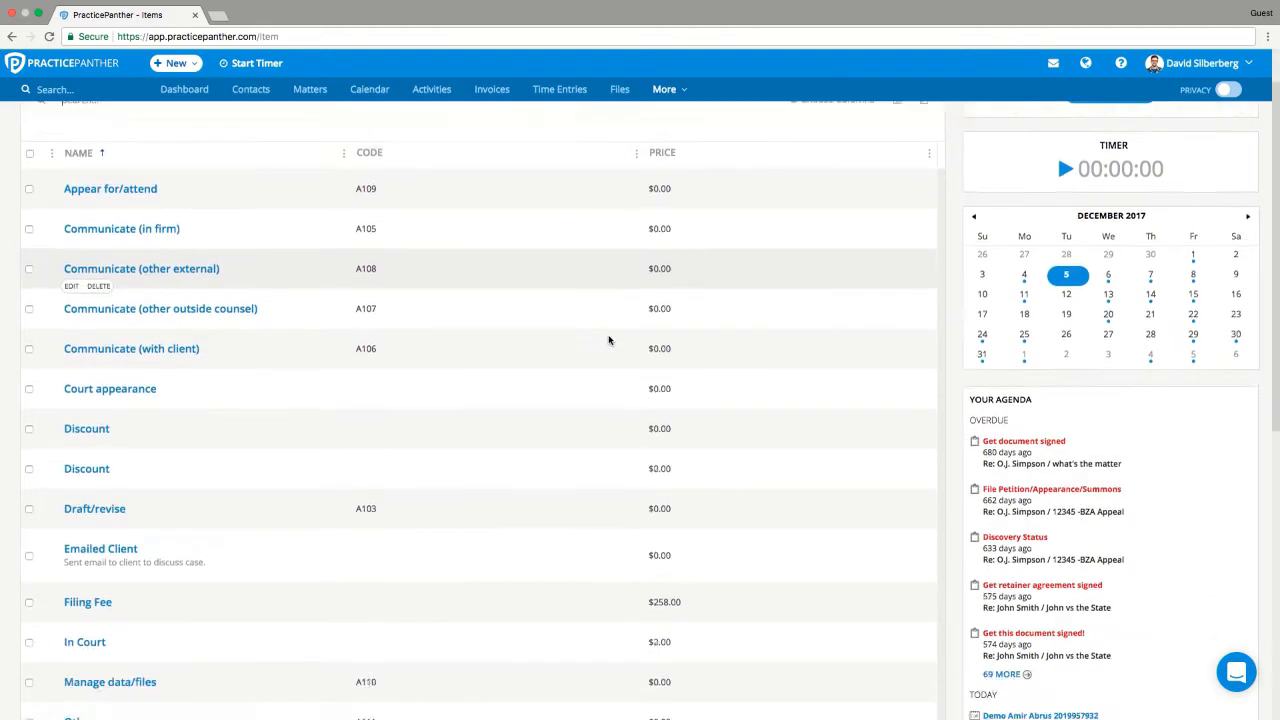
scroll(610, 337, down, 3)
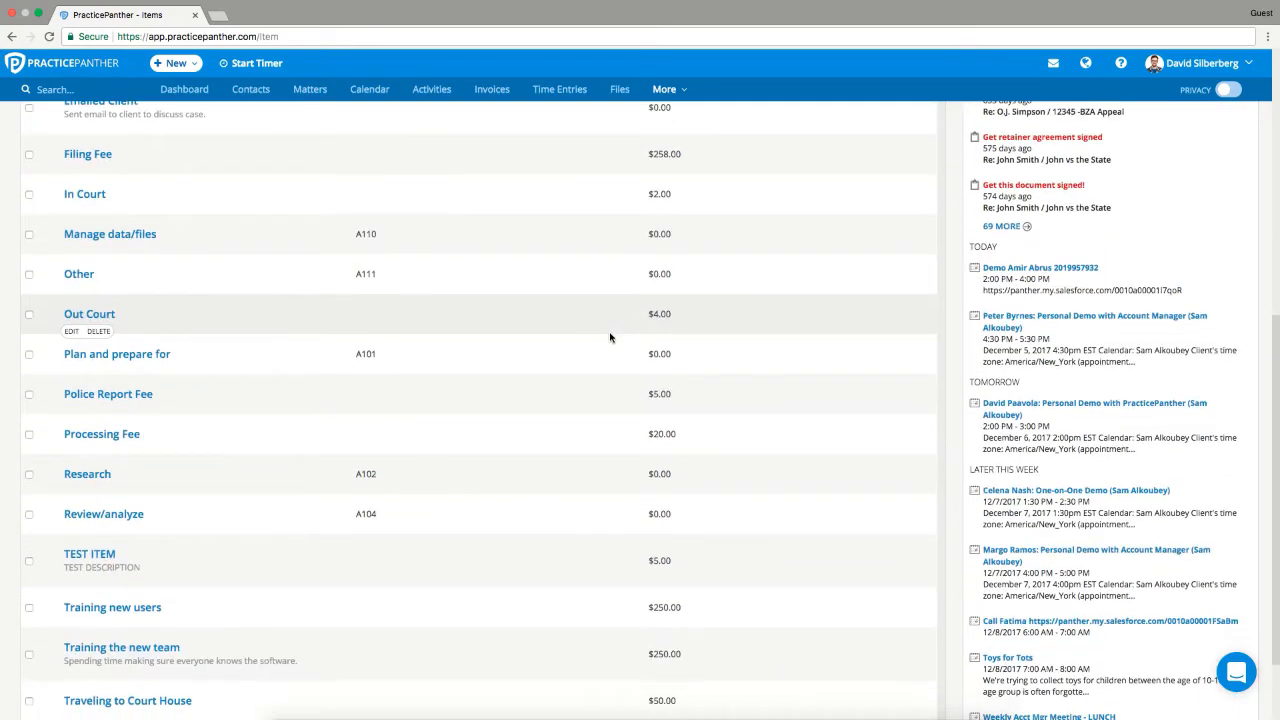
scroll(610, 337, down, 2)
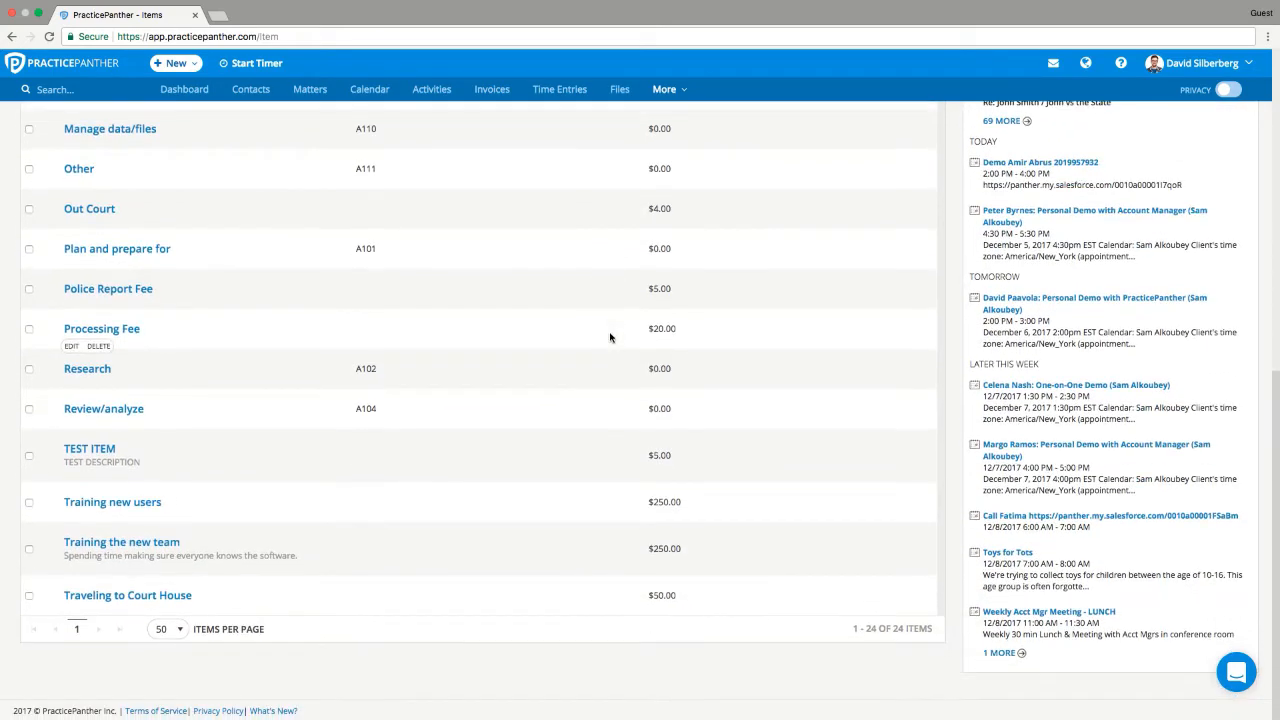
scroll(610, 337, up, 10)
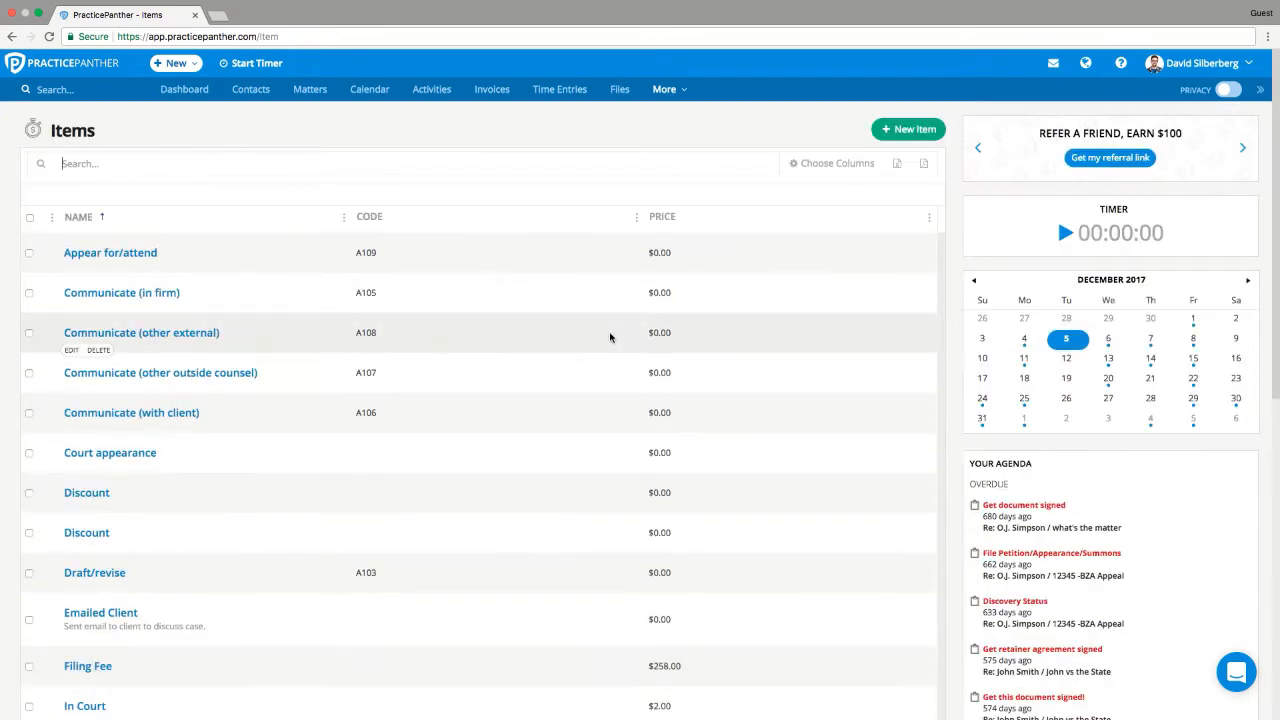
Start a new item named "No Charge" with a price of 0 and no description
click(905, 133)
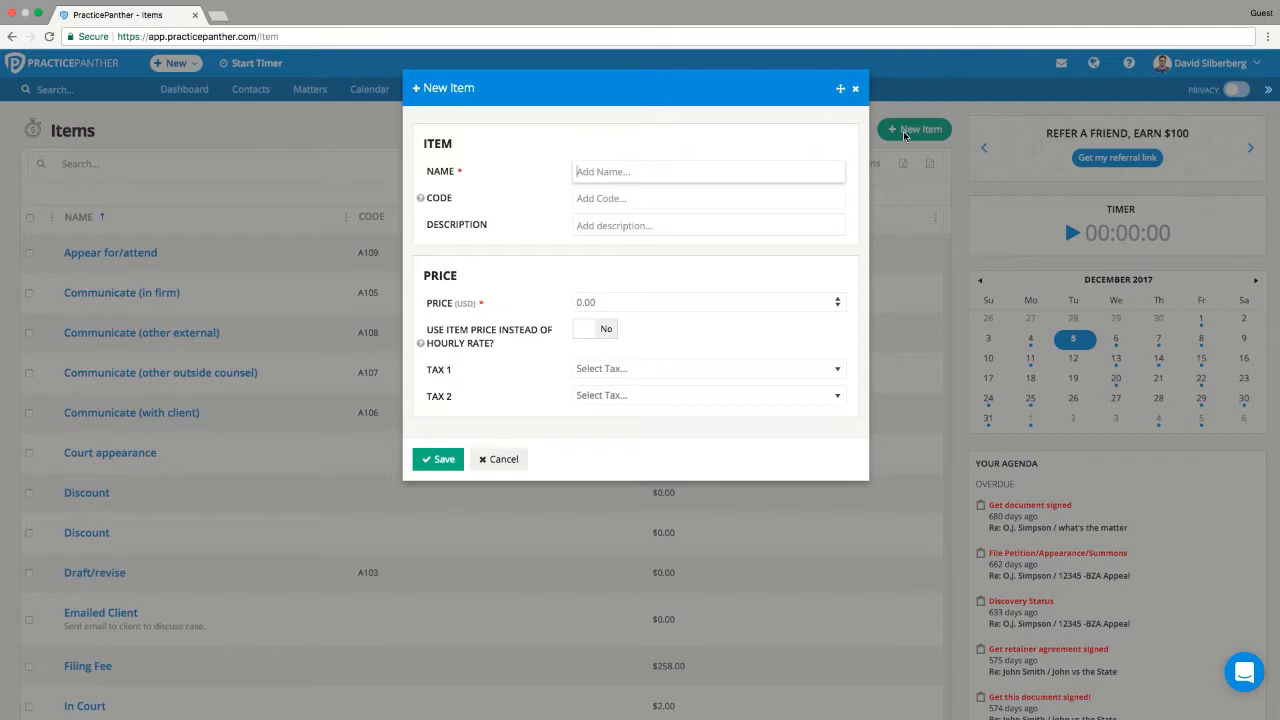
text(No Charge)
click(499, 261)
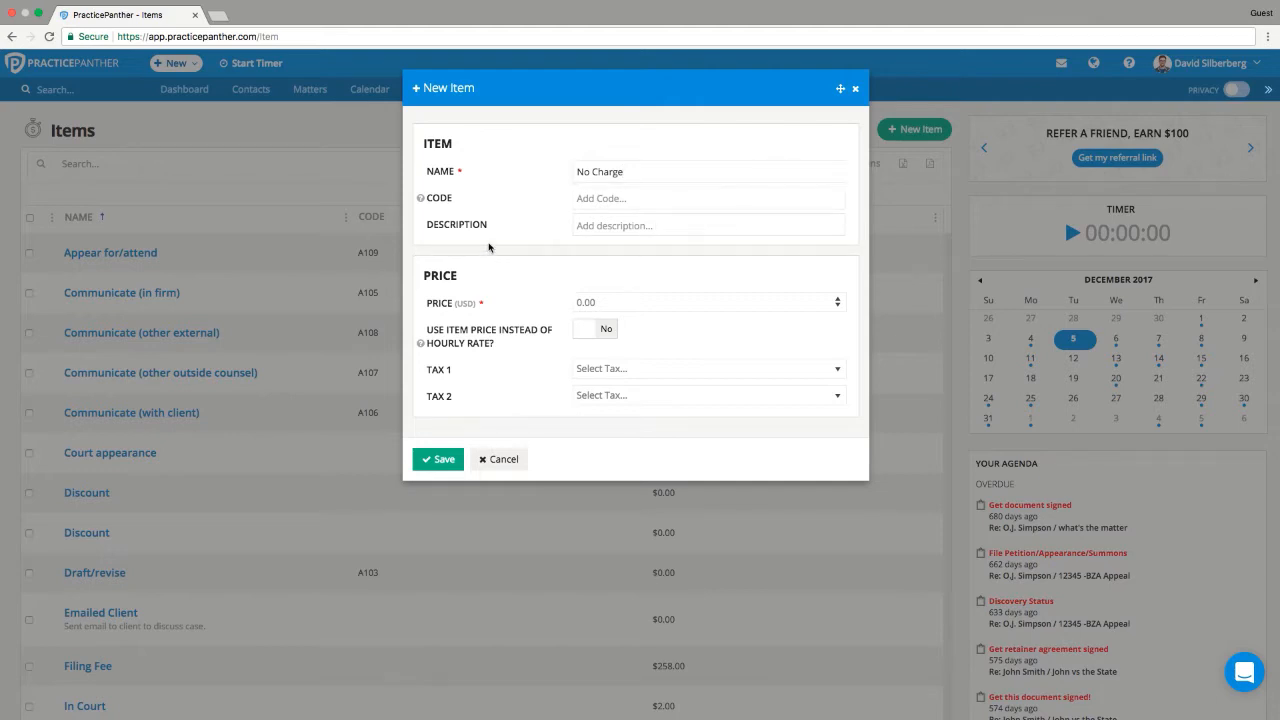
drag(414, 228, 491, 232)
click(592, 229)
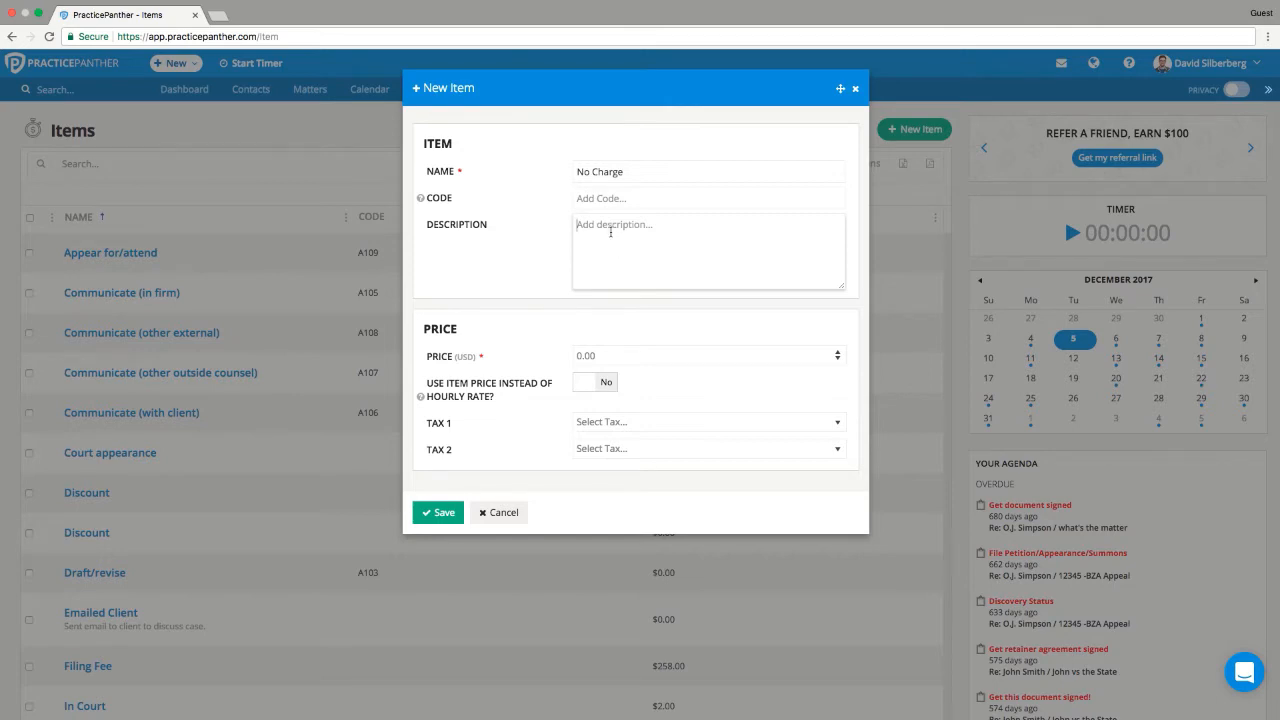
click(575, 355)
text(0)
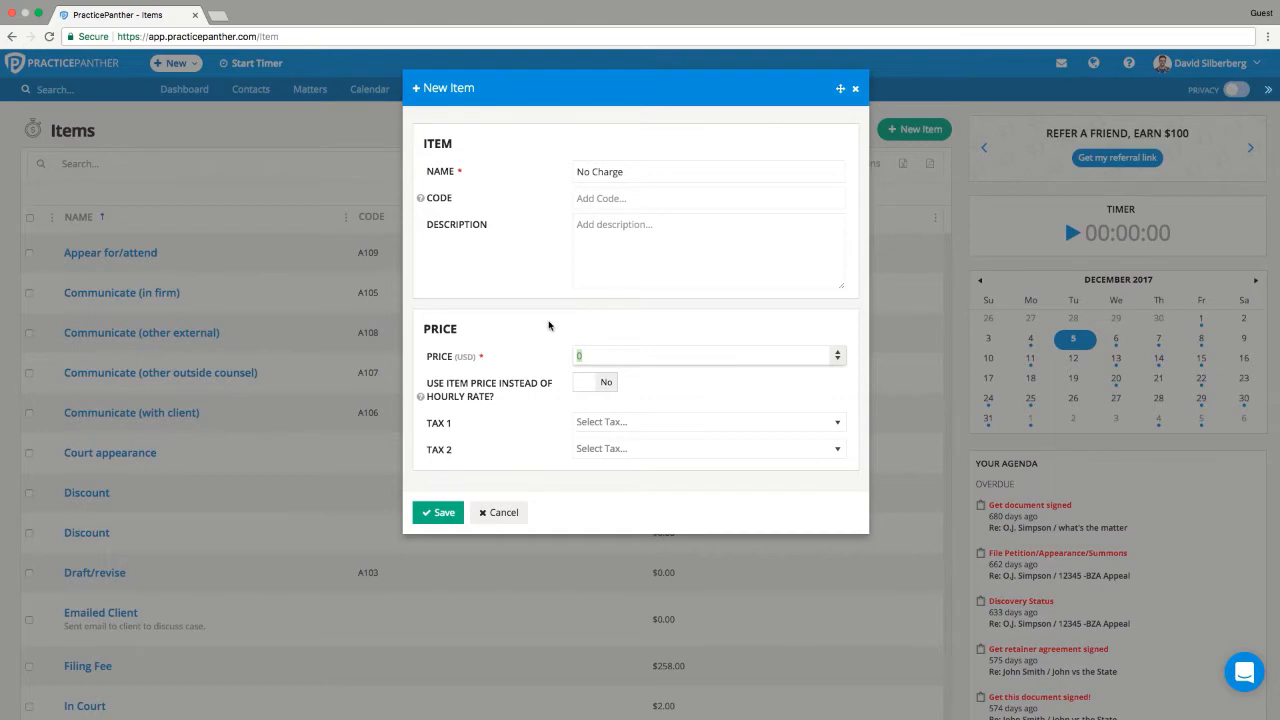
click(549, 324)
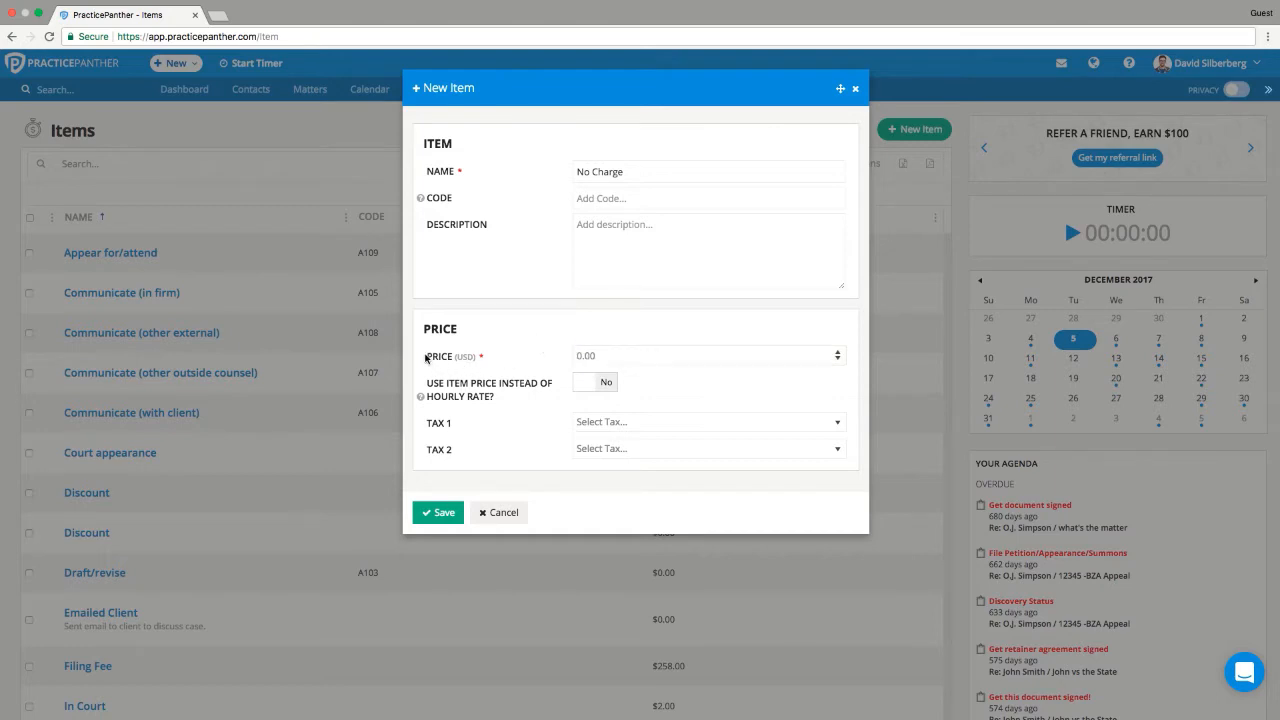
Set the No Charge item to use the item price instead of the hourly rate, and recheck its name and price
drag(426, 356, 479, 360)
click(456, 354)
drag(429, 382, 504, 401)
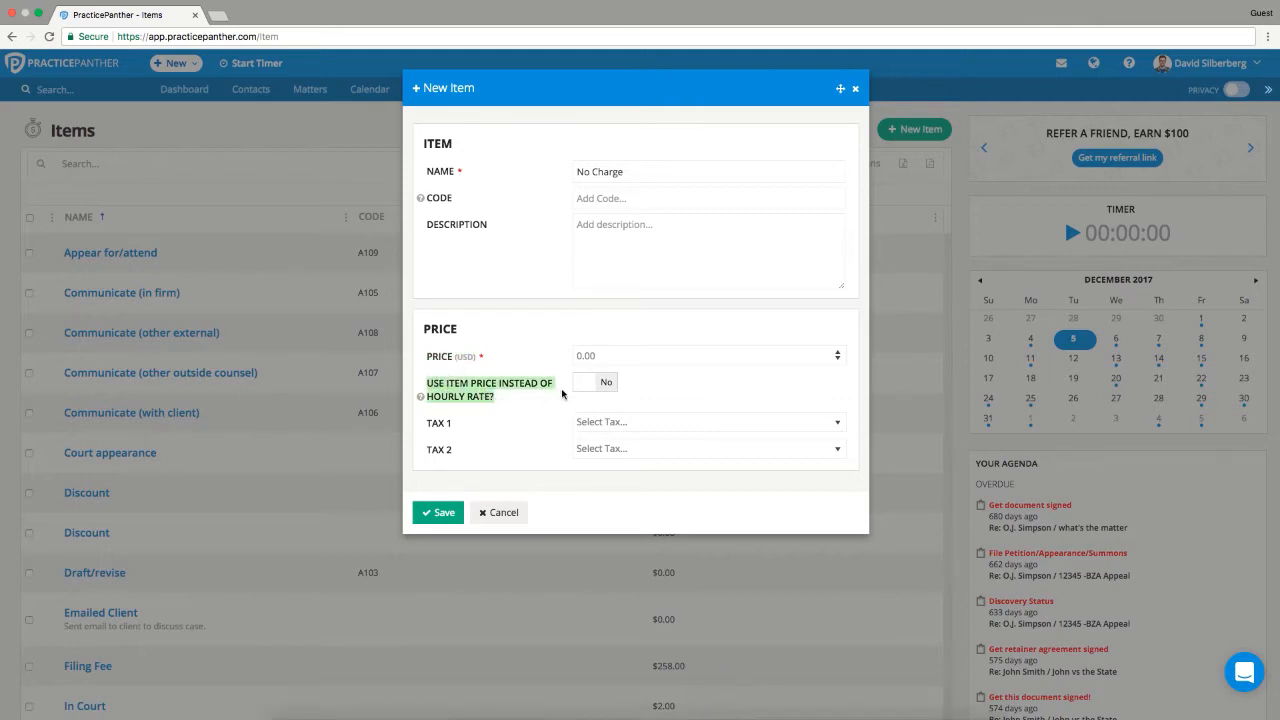
click(592, 384)
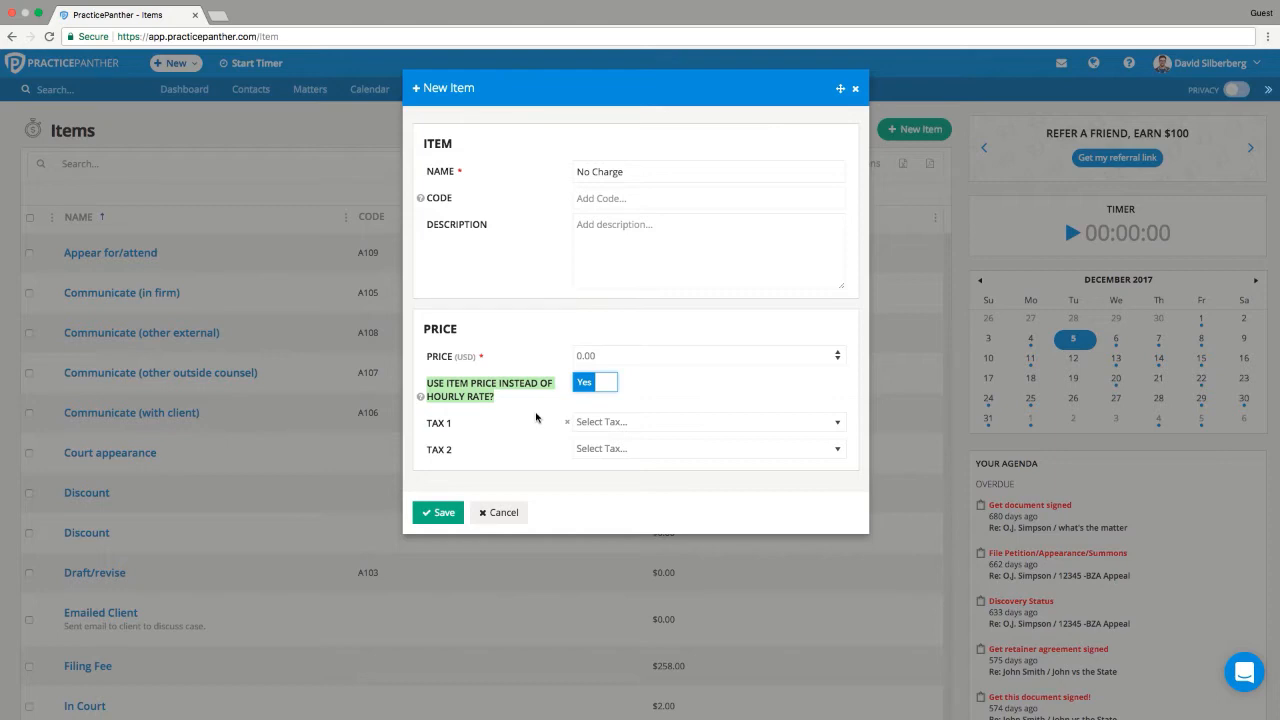
click(596, 358)
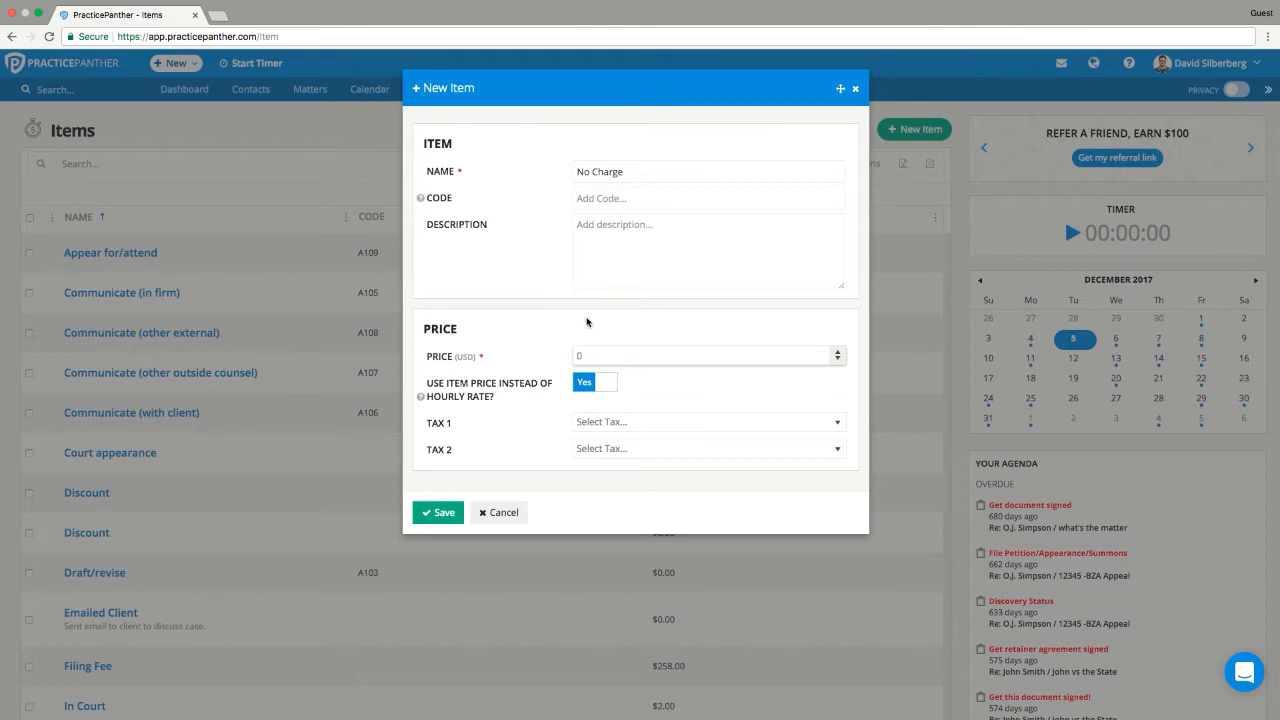
drag(628, 172, 574, 172)
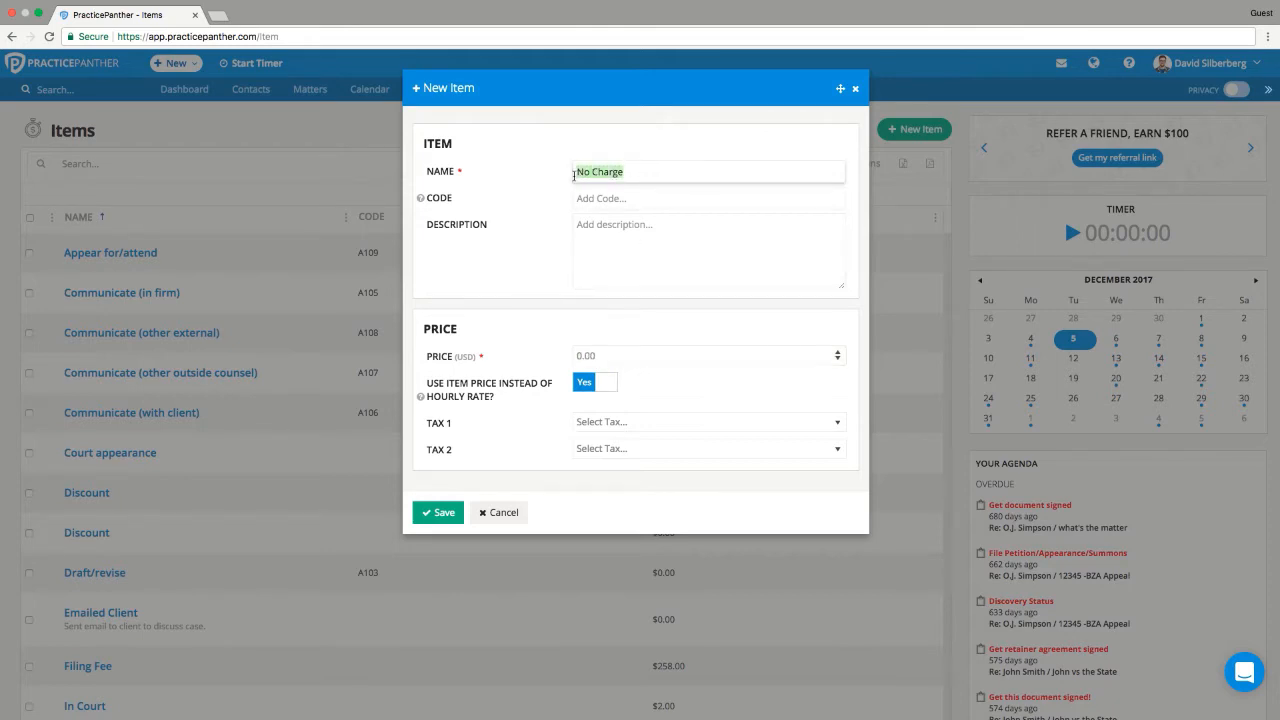
click(590, 357)
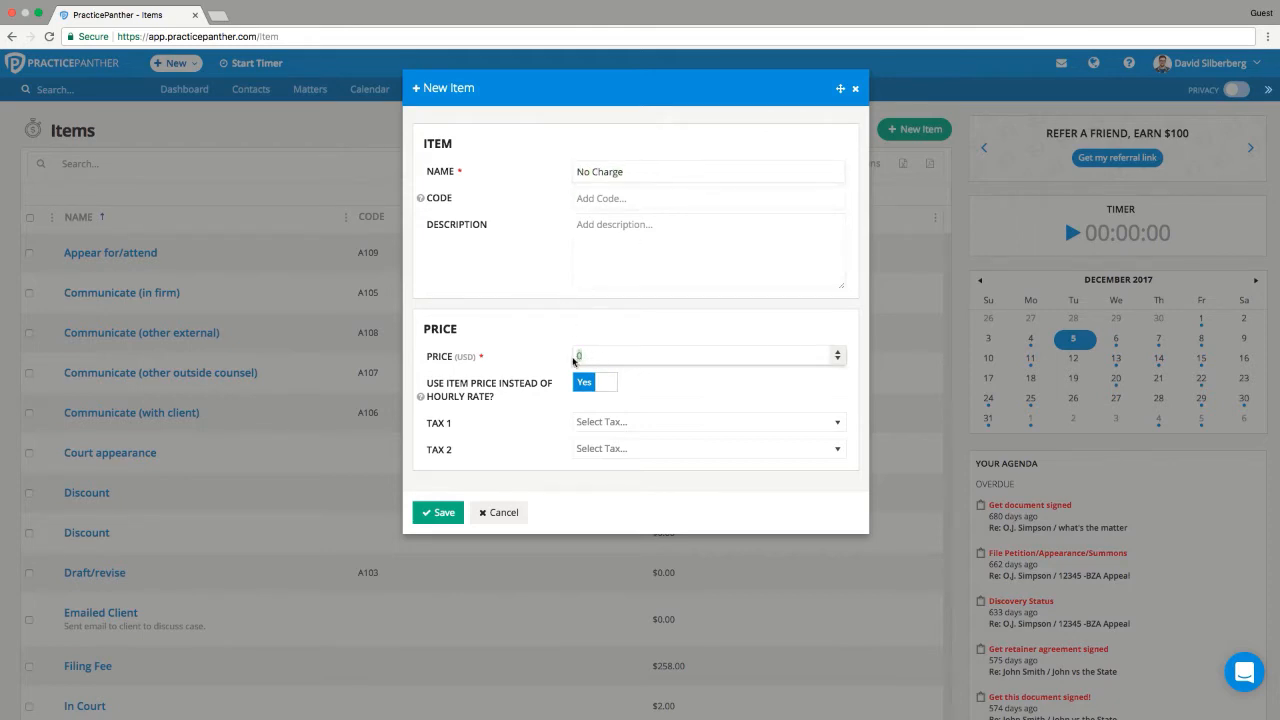
Set the No Charge item's price to 150 and check the option to use the item price instead of the hourly rate
click(534, 312)
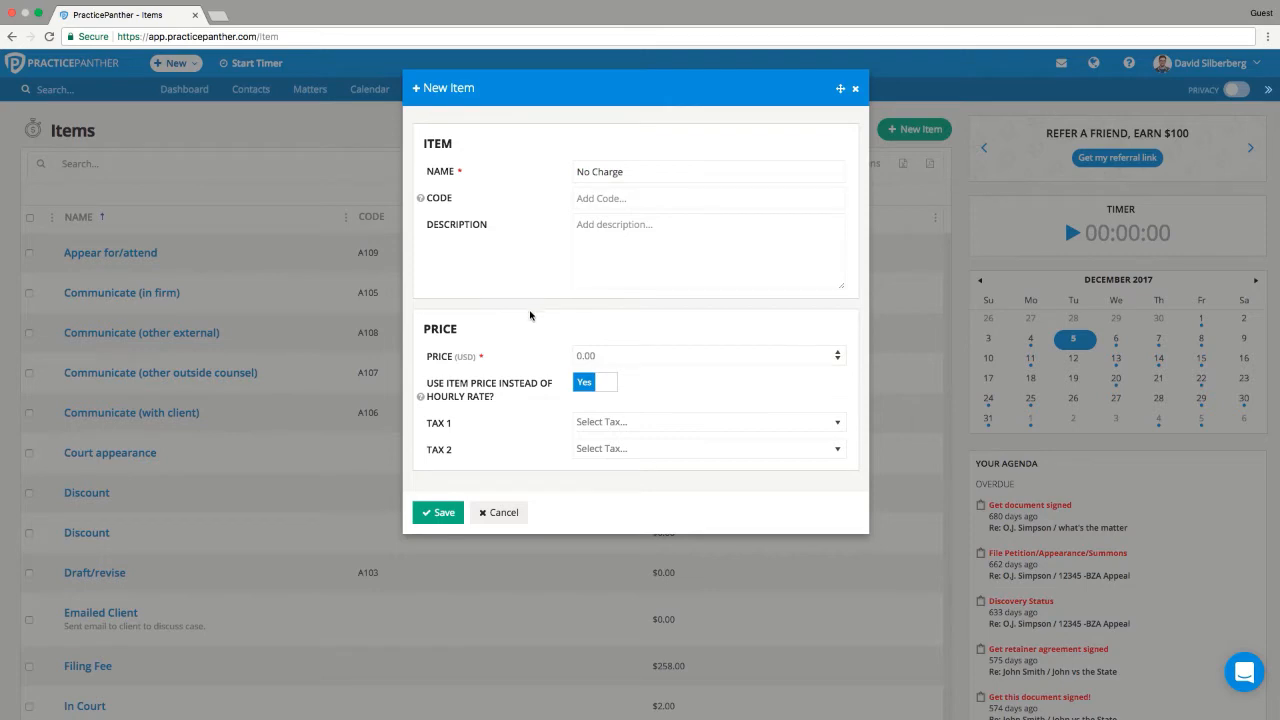
click(578, 353)
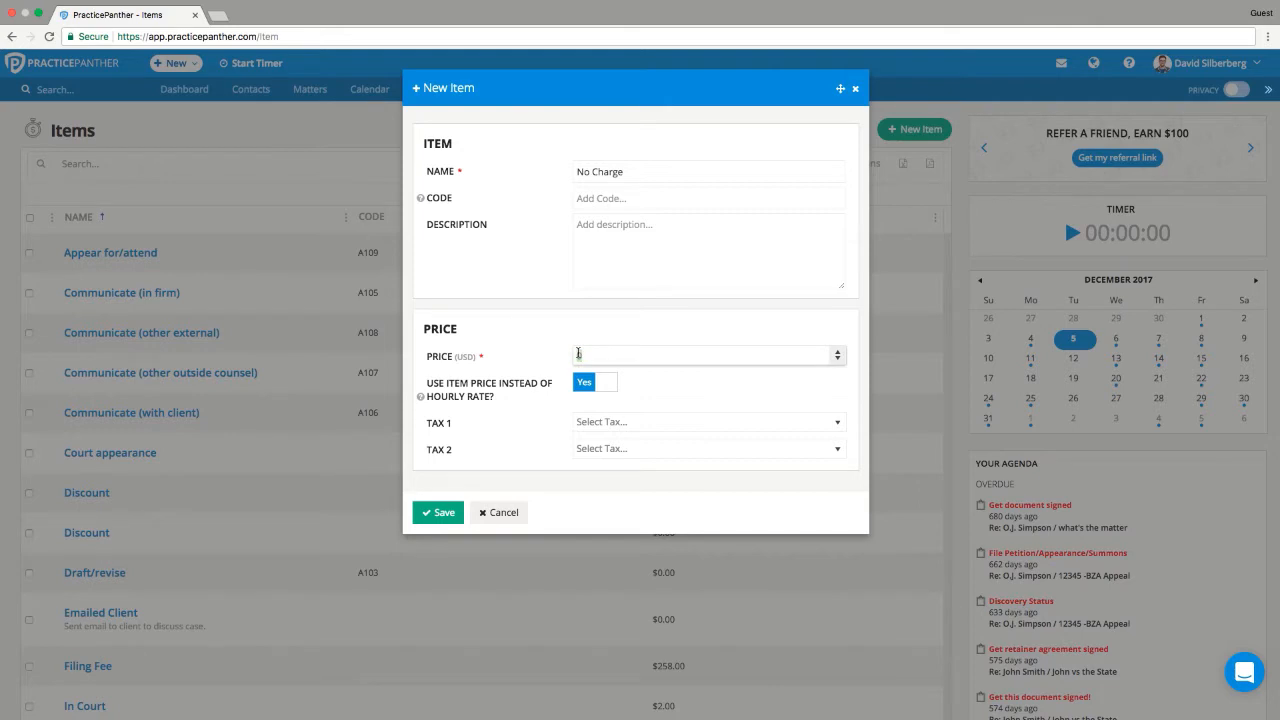
text(150)
triple_click(434, 385)
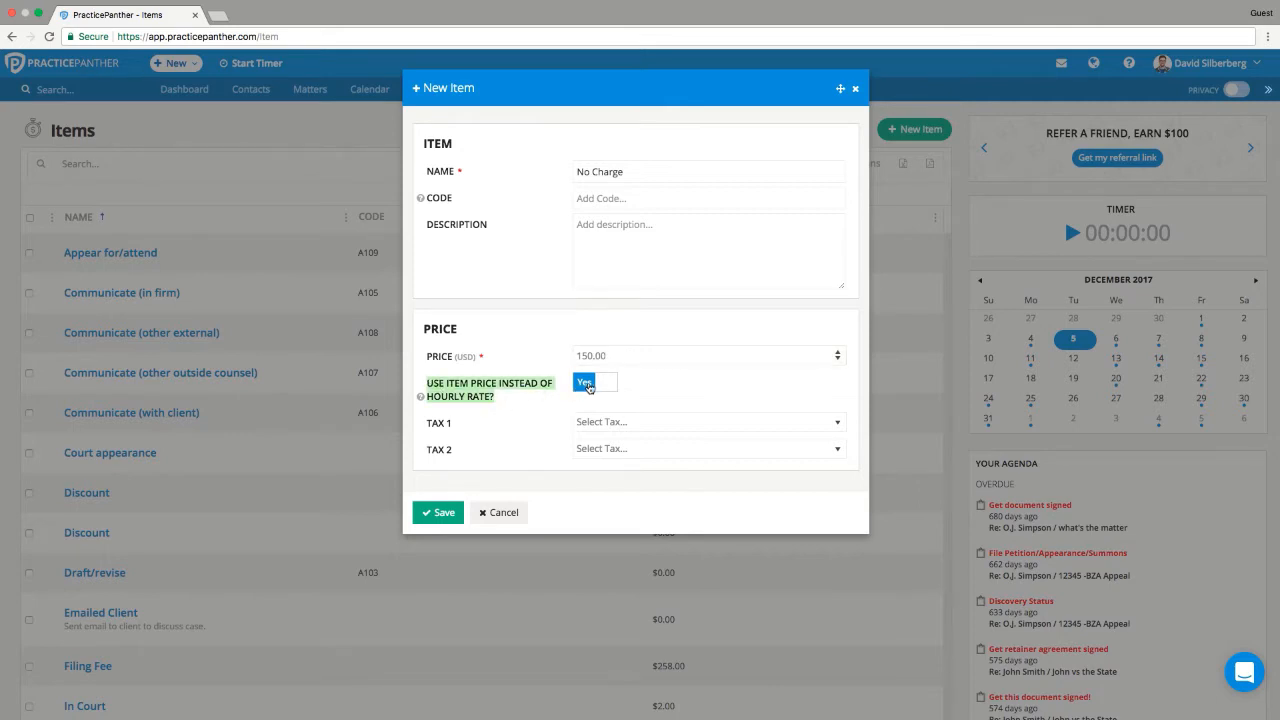
Set the No Charge item's price to 0 and save the item
click(612, 360)
drag(596, 356, 570, 364)
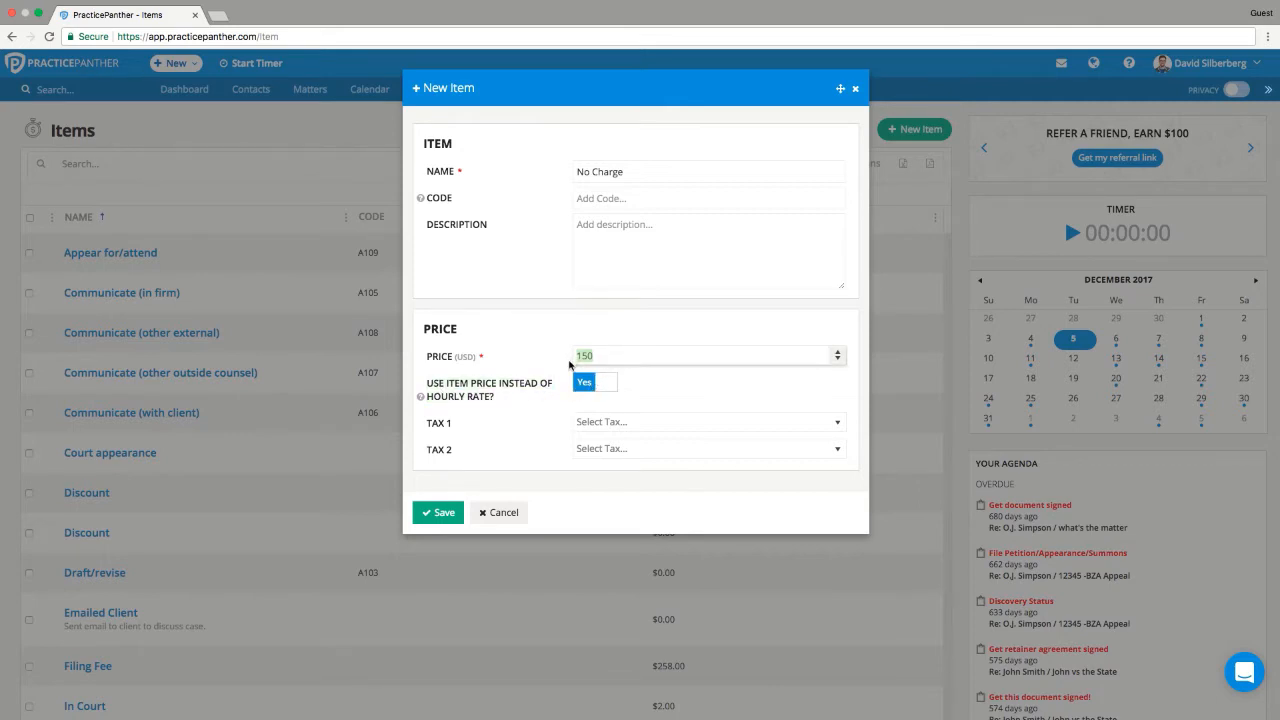
text(0)
click(628, 337)
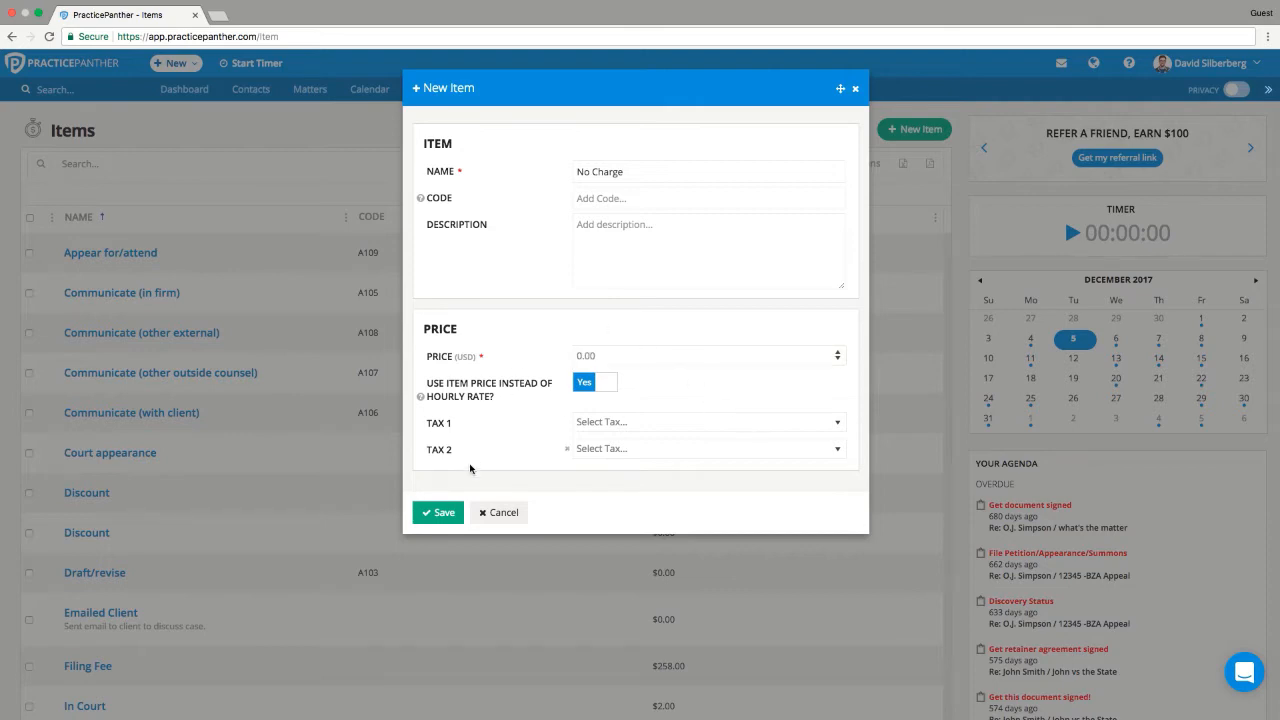
click(455, 513)
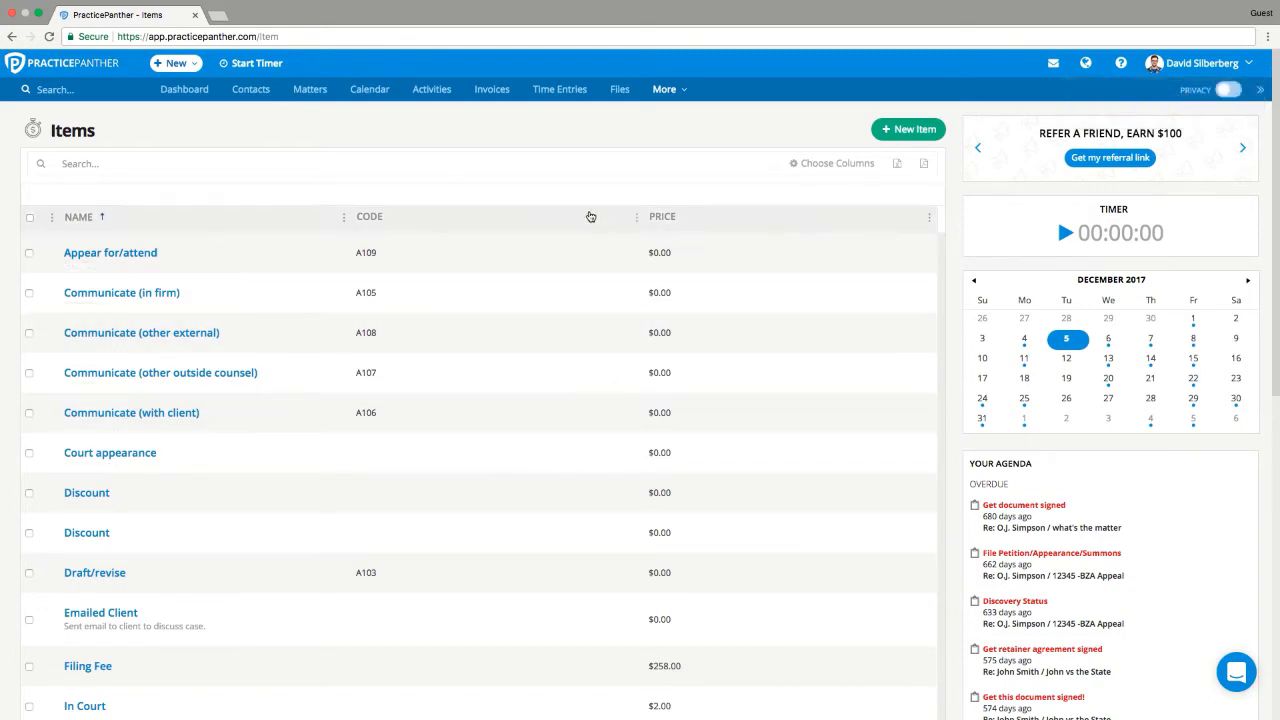
Start a new matter for the user's own contact, named with the user's first name followed by "Time Entries"
click(184, 67)
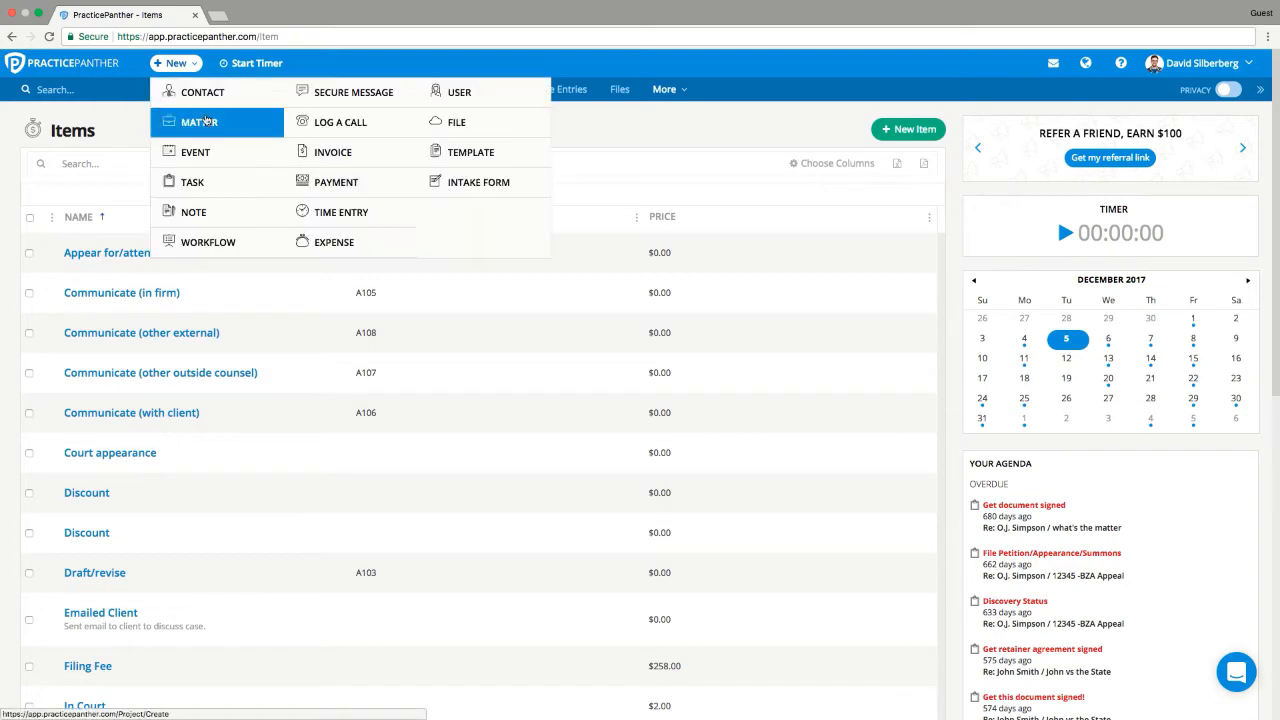
click(203, 124)
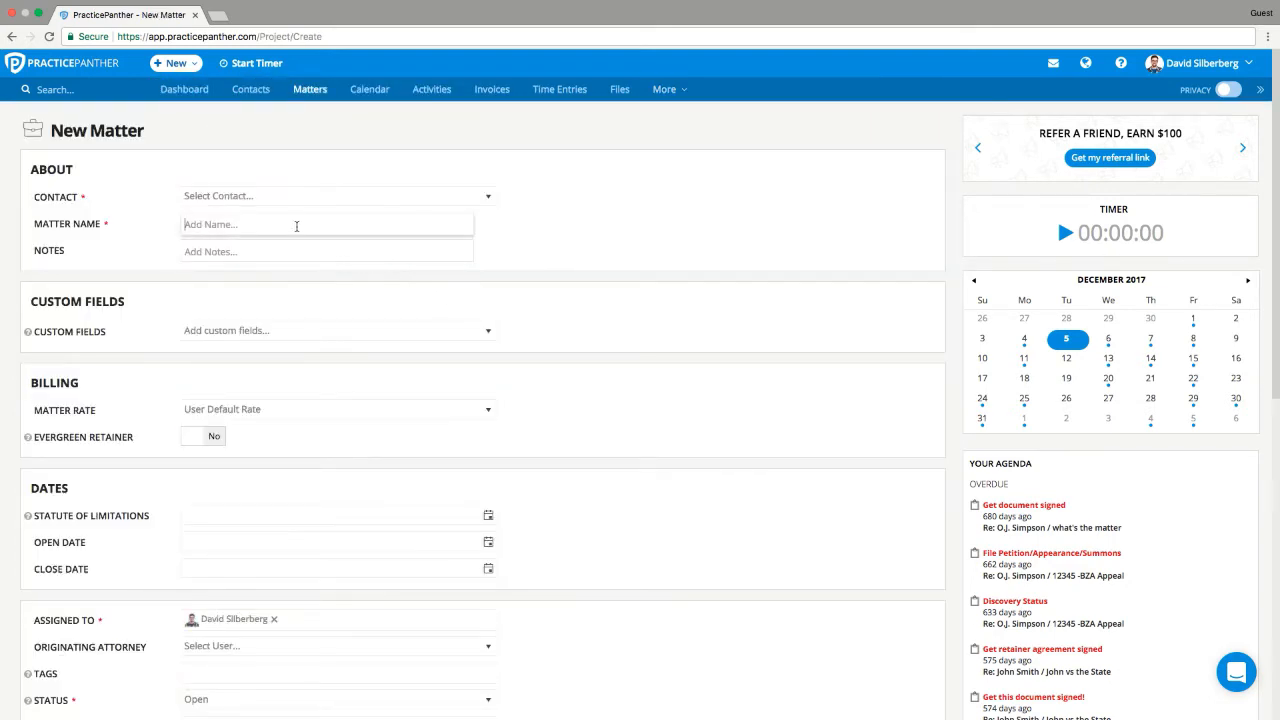
click(313, 205)
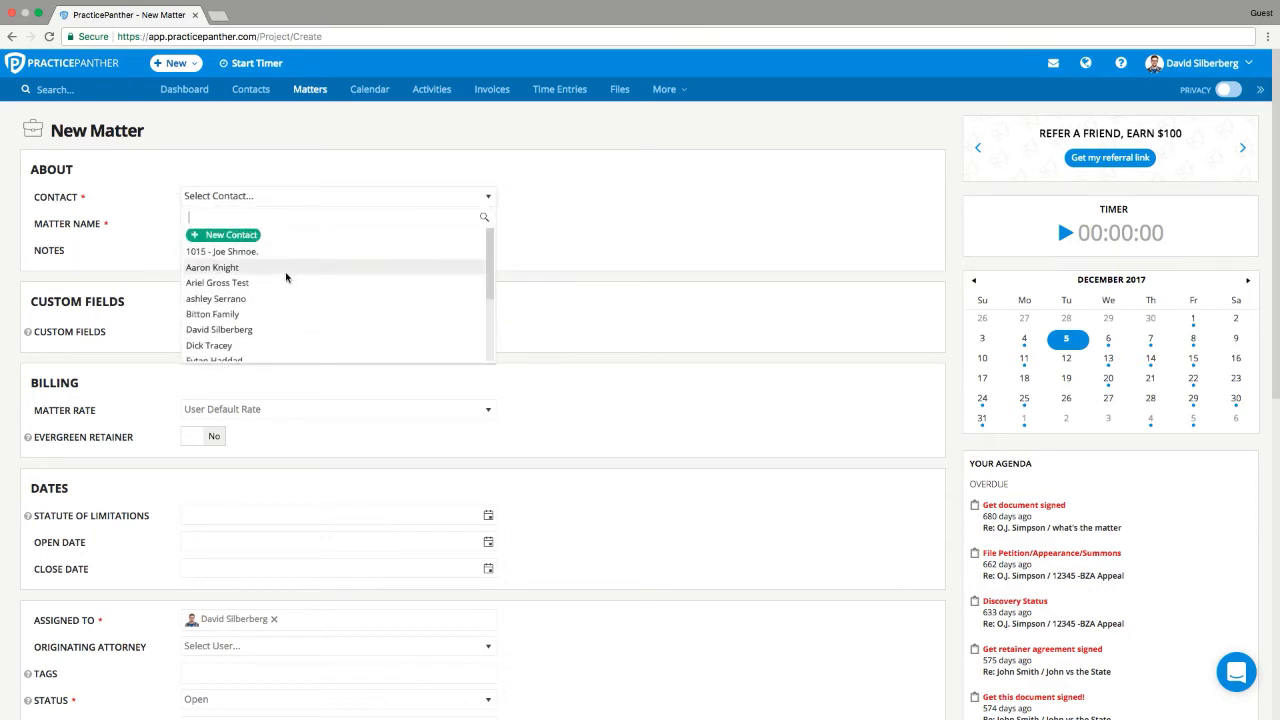
click(257, 335)
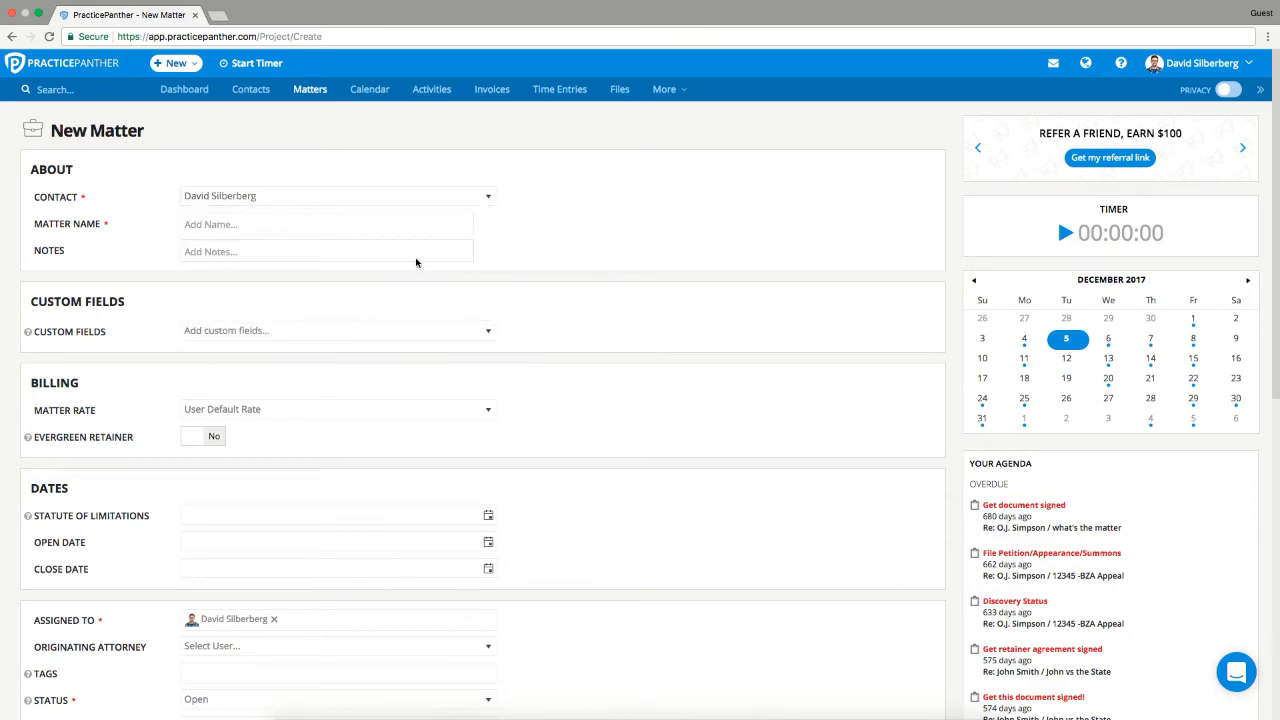
click(247, 229)
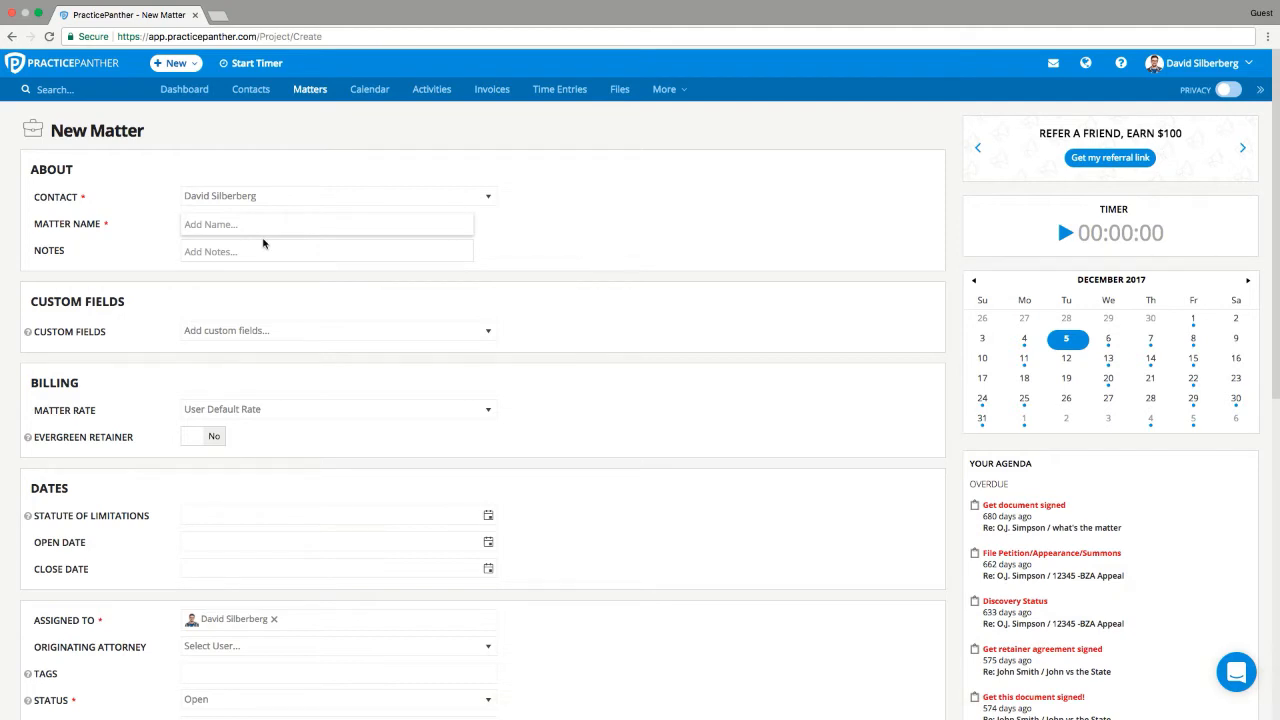
text(David's Time Entries)
click(677, 306)
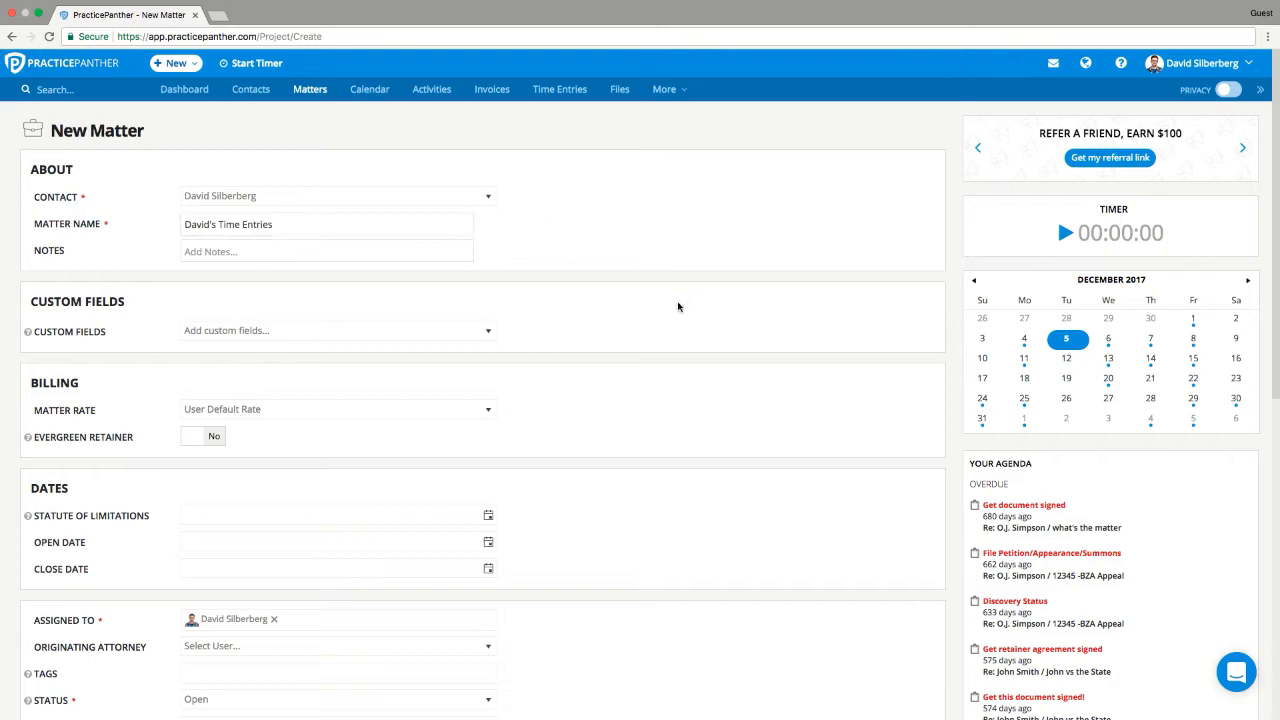
Set the matter rate to Matter Custom Rate and add a custom rate of 50 per hour for everyone
scroll(646, 354, down, 2)
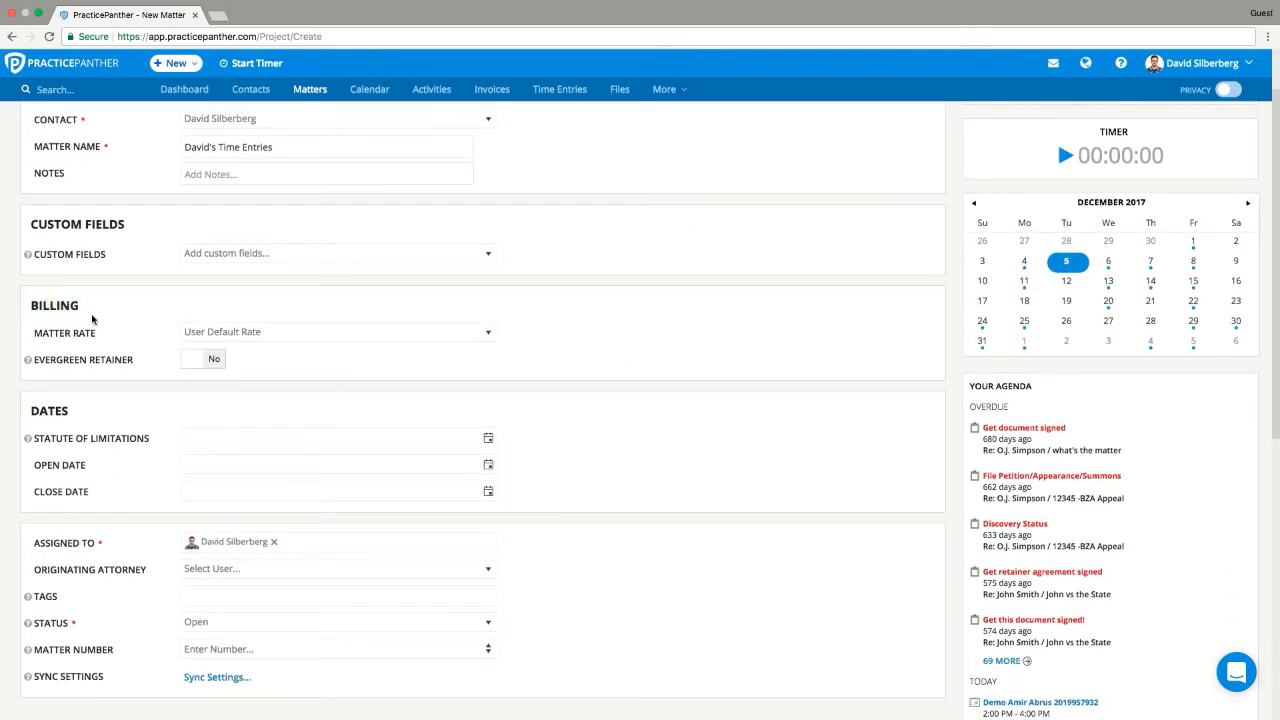
click(260, 331)
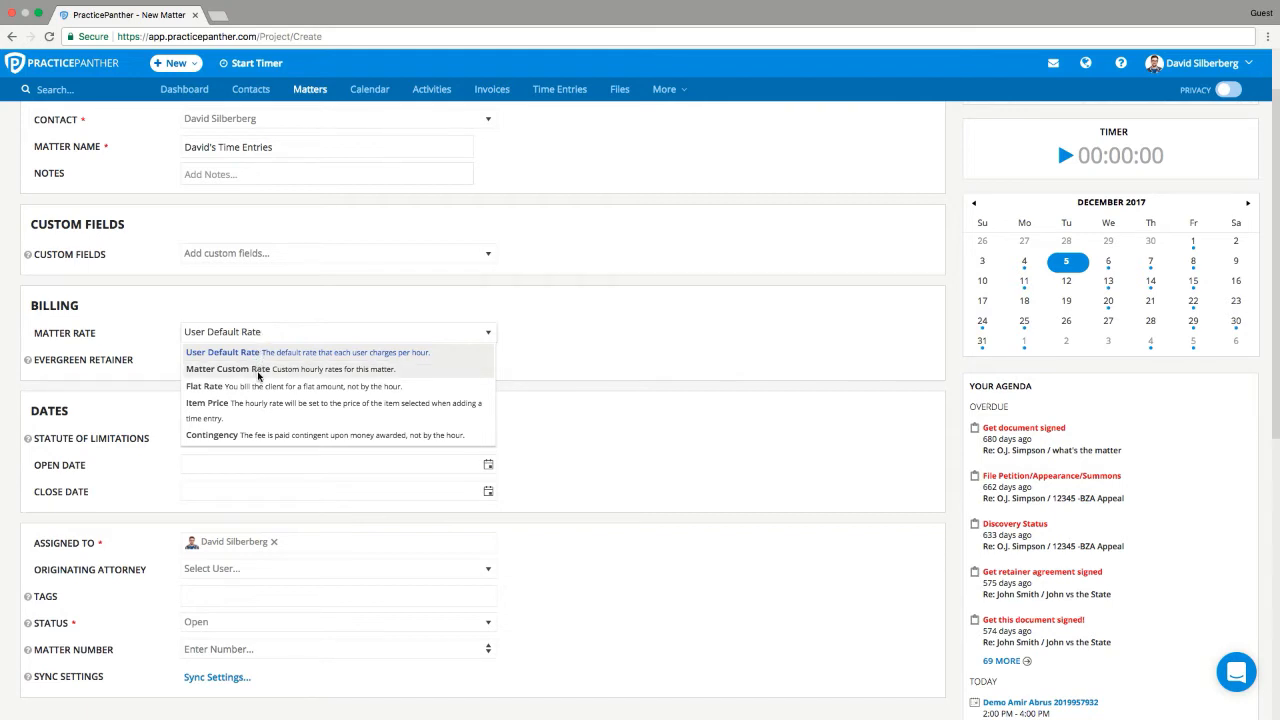
click(258, 371)
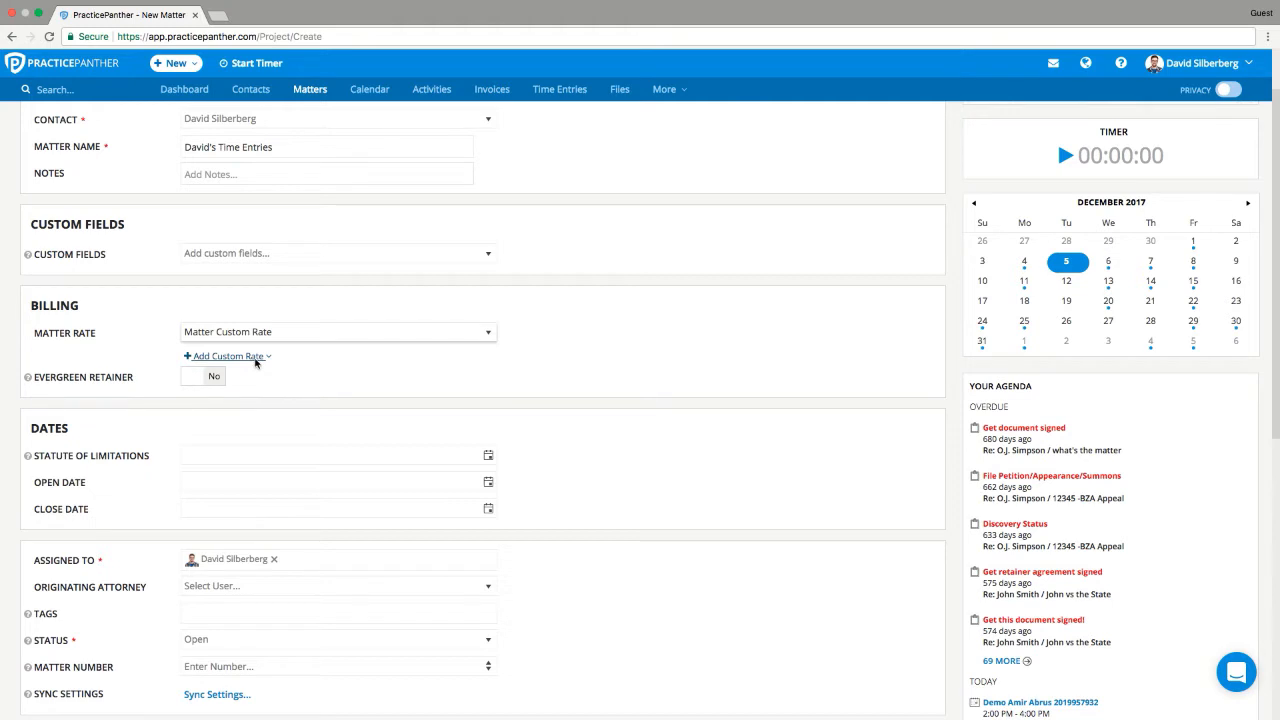
click(256, 360)
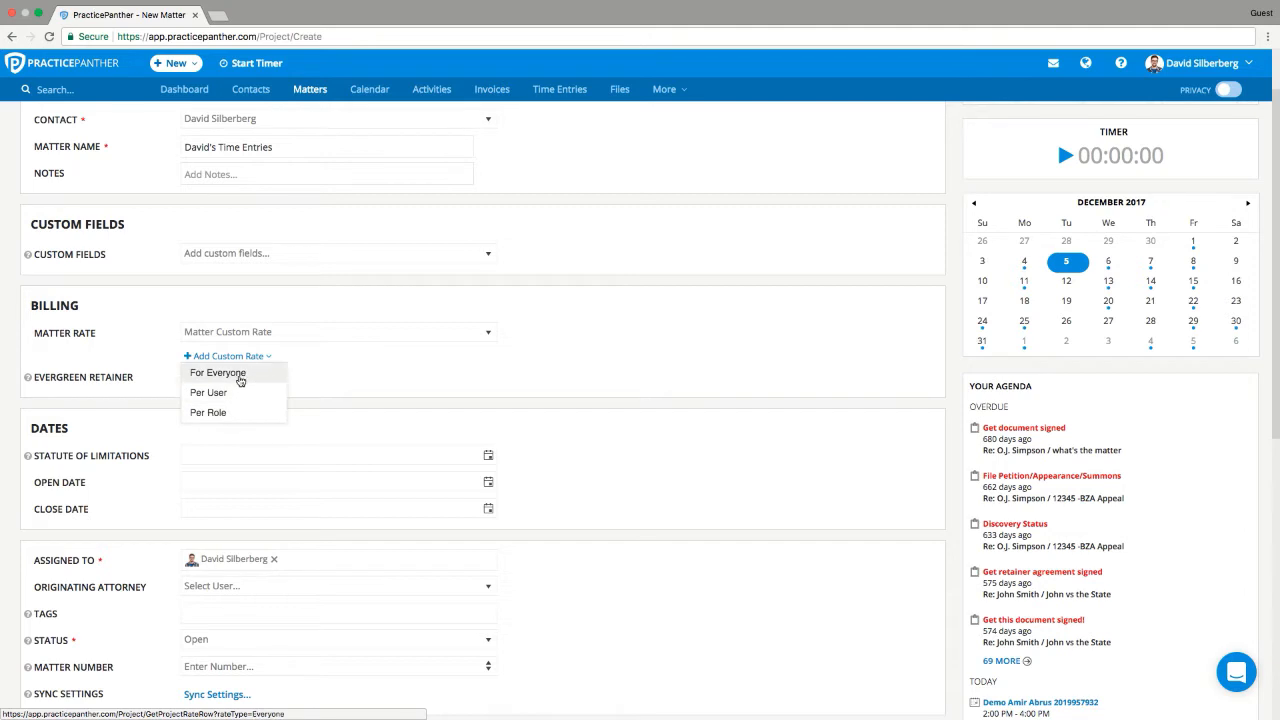
click(240, 373)
drag(408, 361, 388, 360)
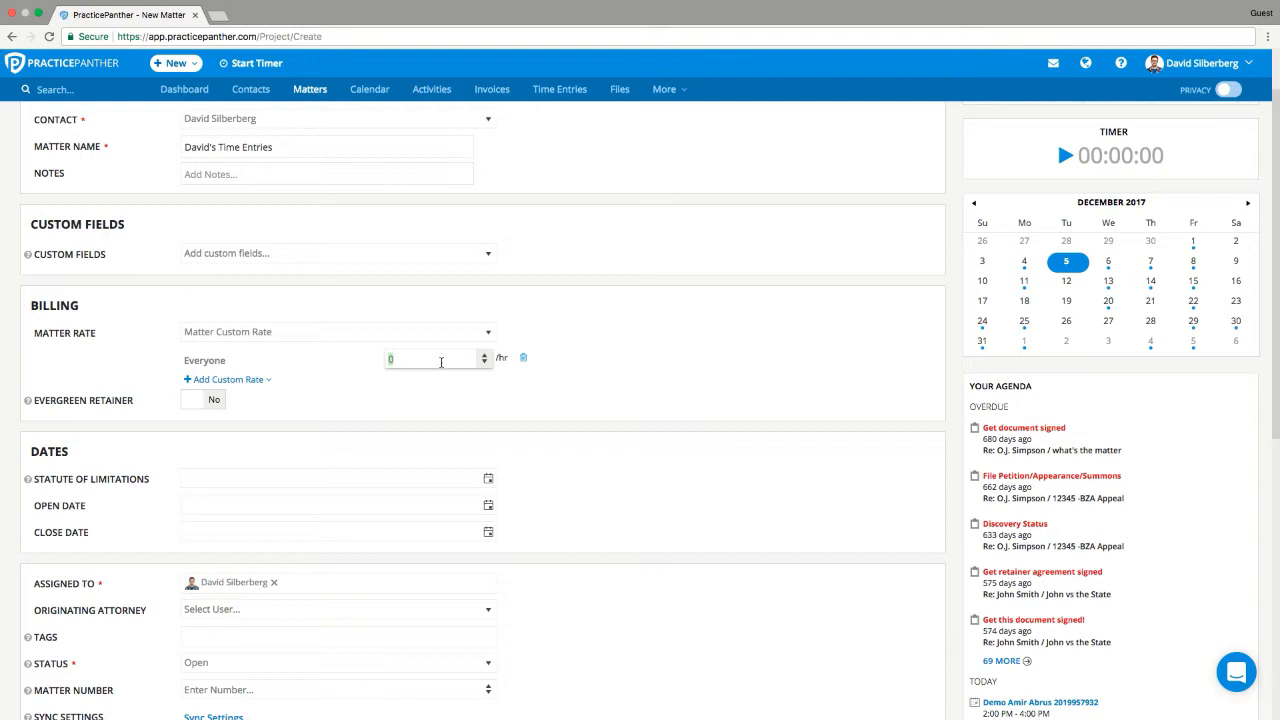
text(50)
click(573, 410)
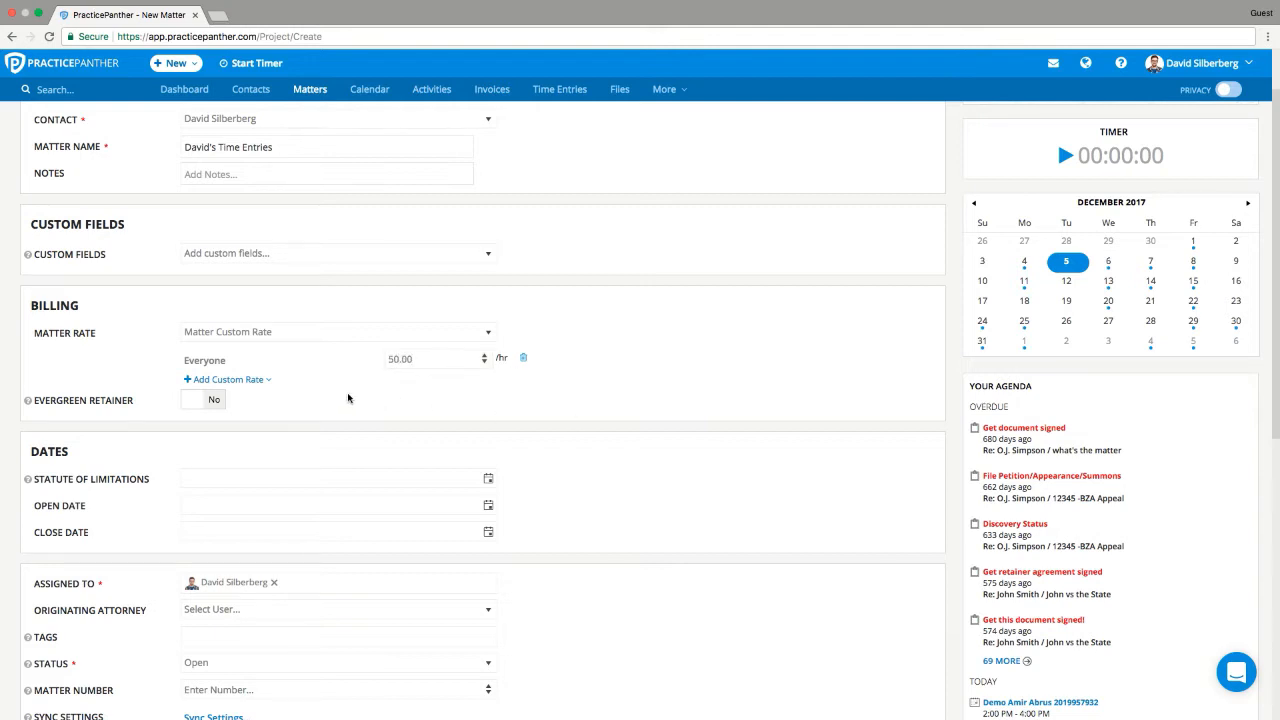
Review the available matter rate types, keep Matter Custom Rate selected, and save the new matter
drag(405, 359, 385, 358)
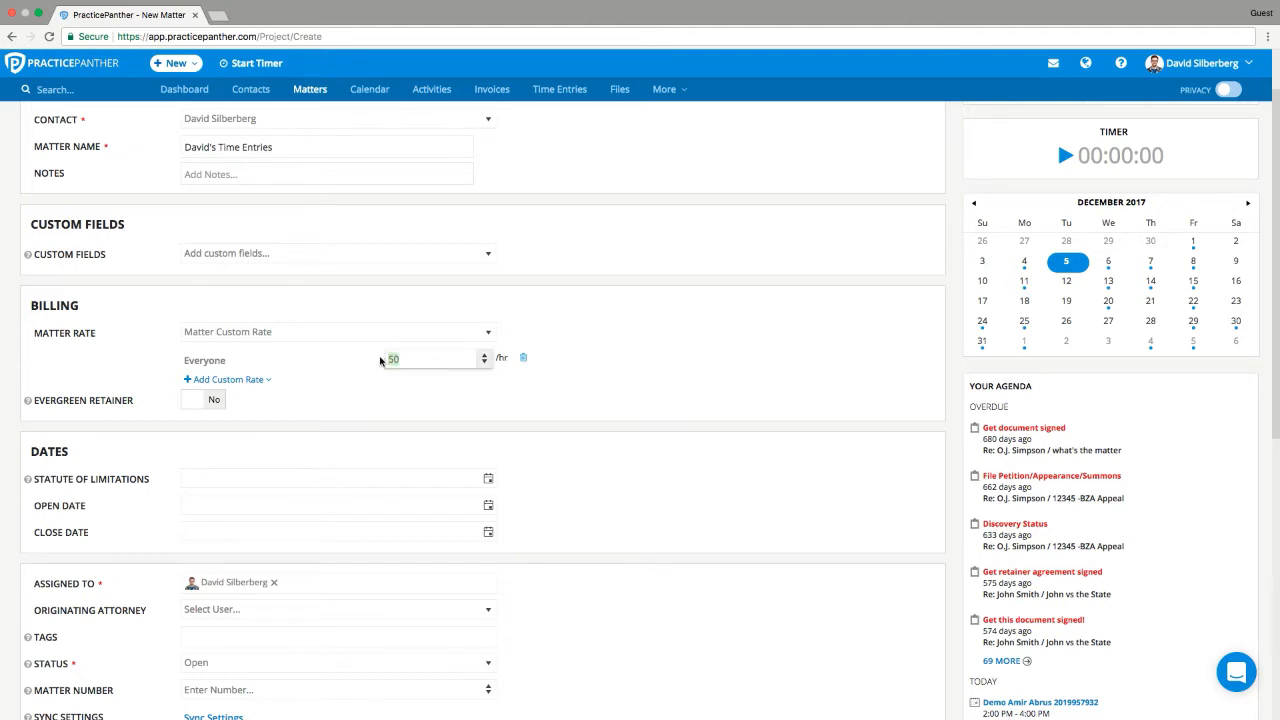
click(363, 337)
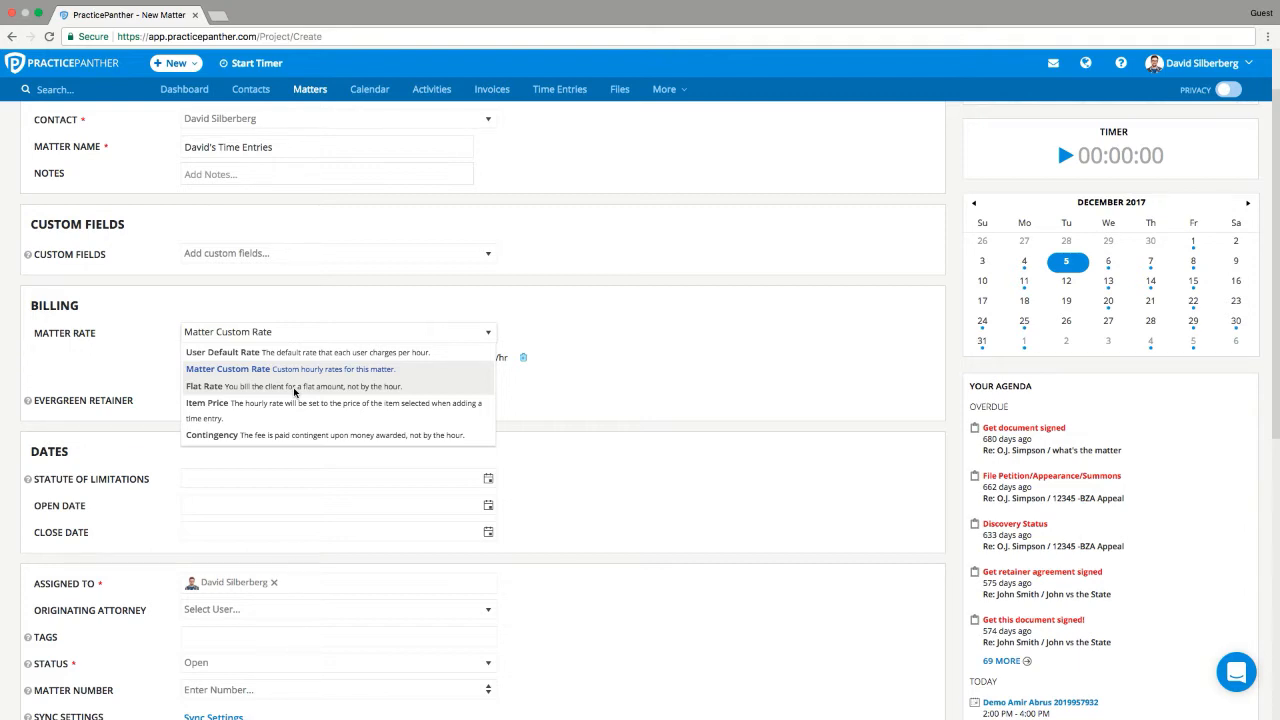
click(265, 371)
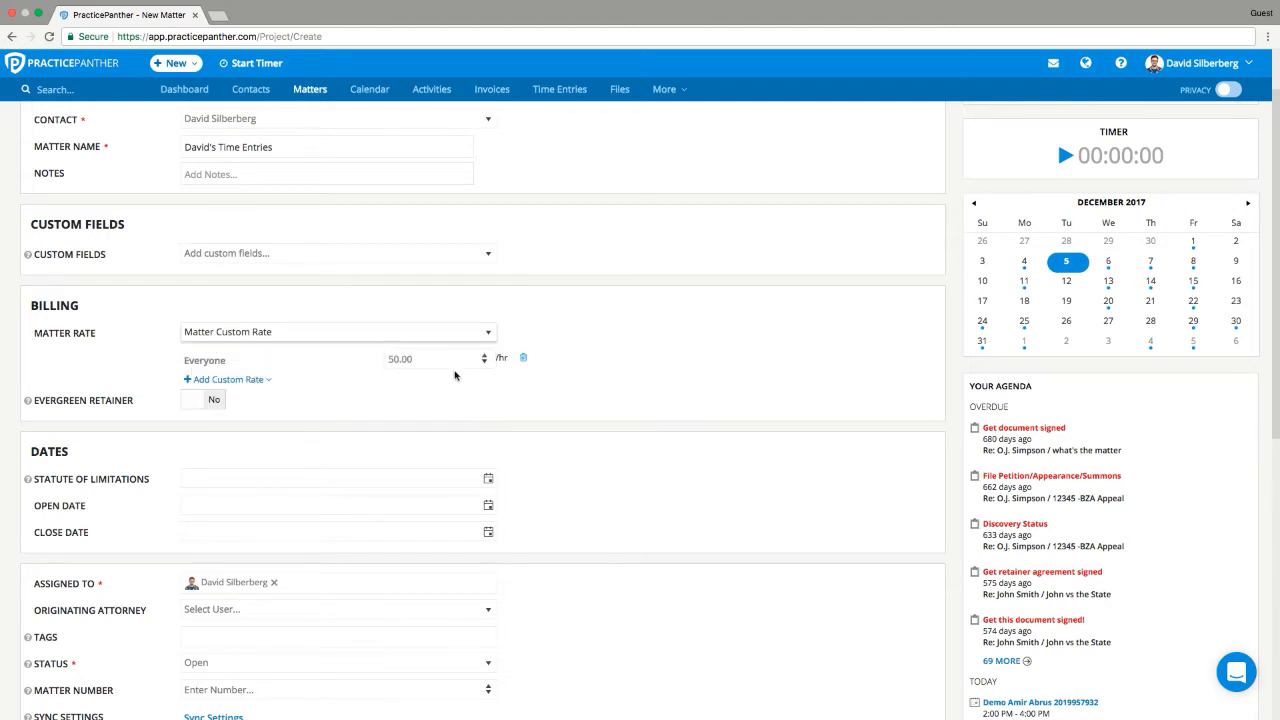
scroll(510, 410, down, 1)
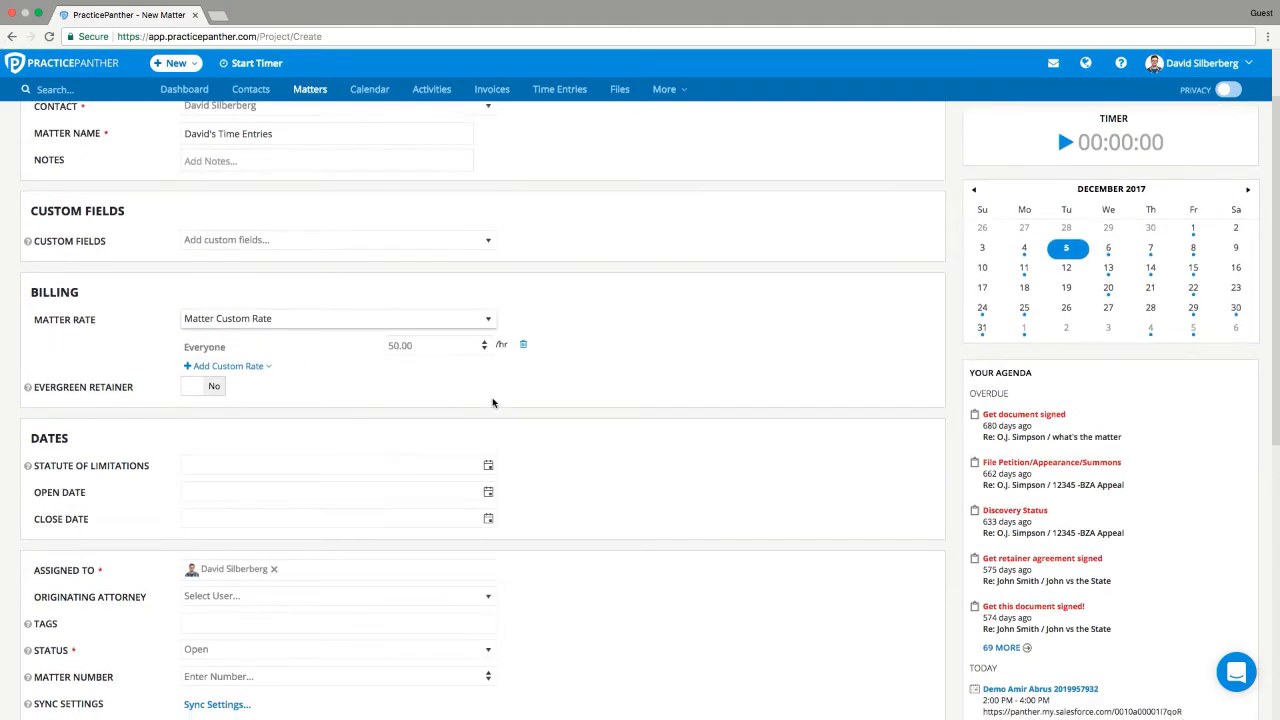
scroll(386, 386, down, 10)
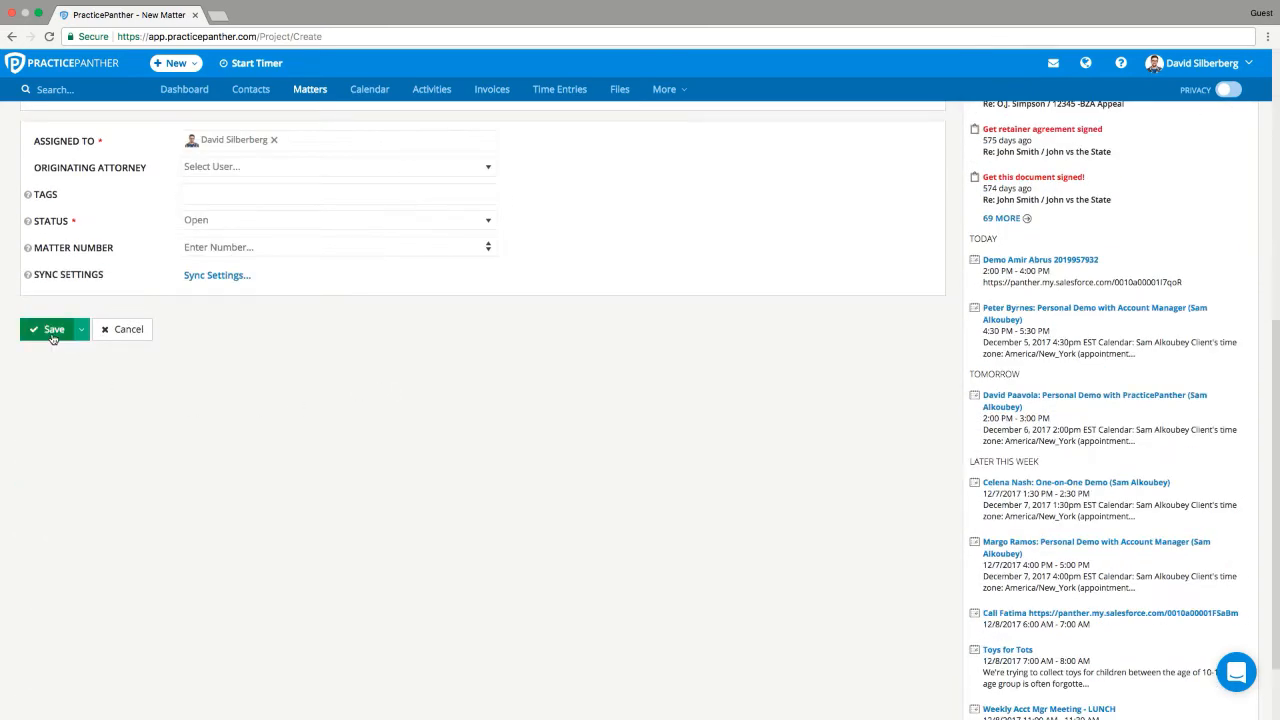
click(53, 333)
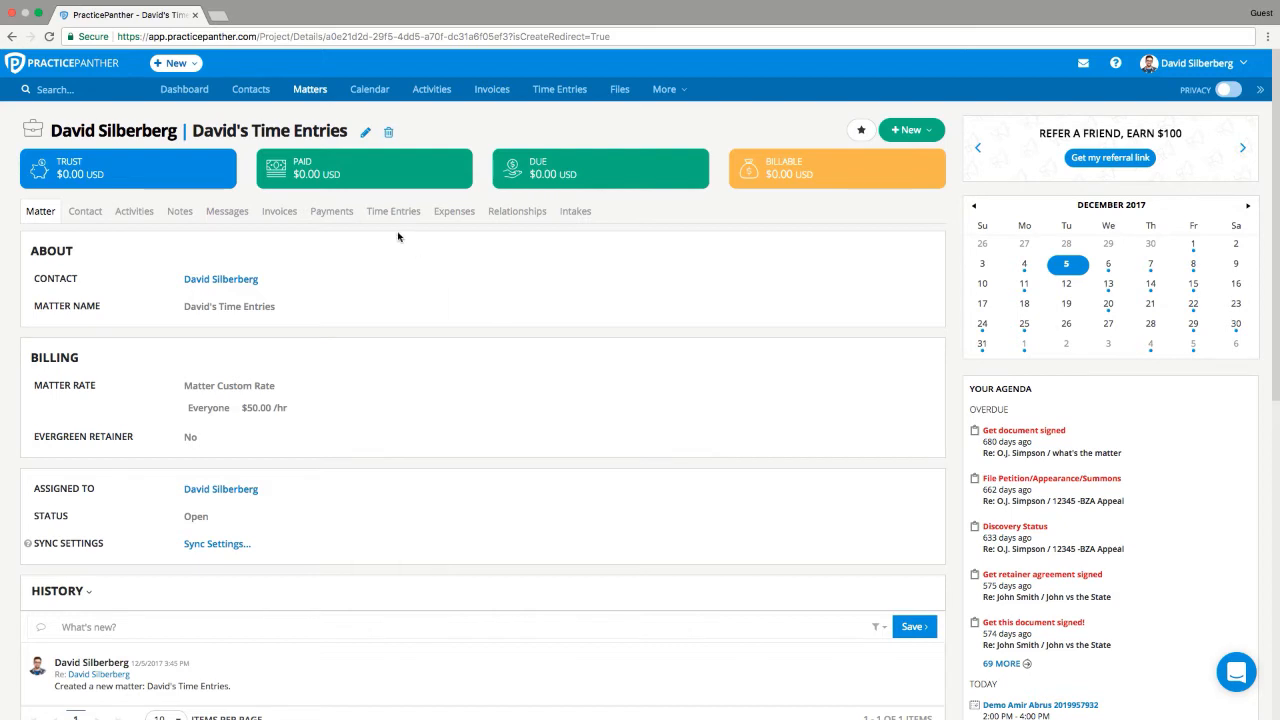
click(193, 64)
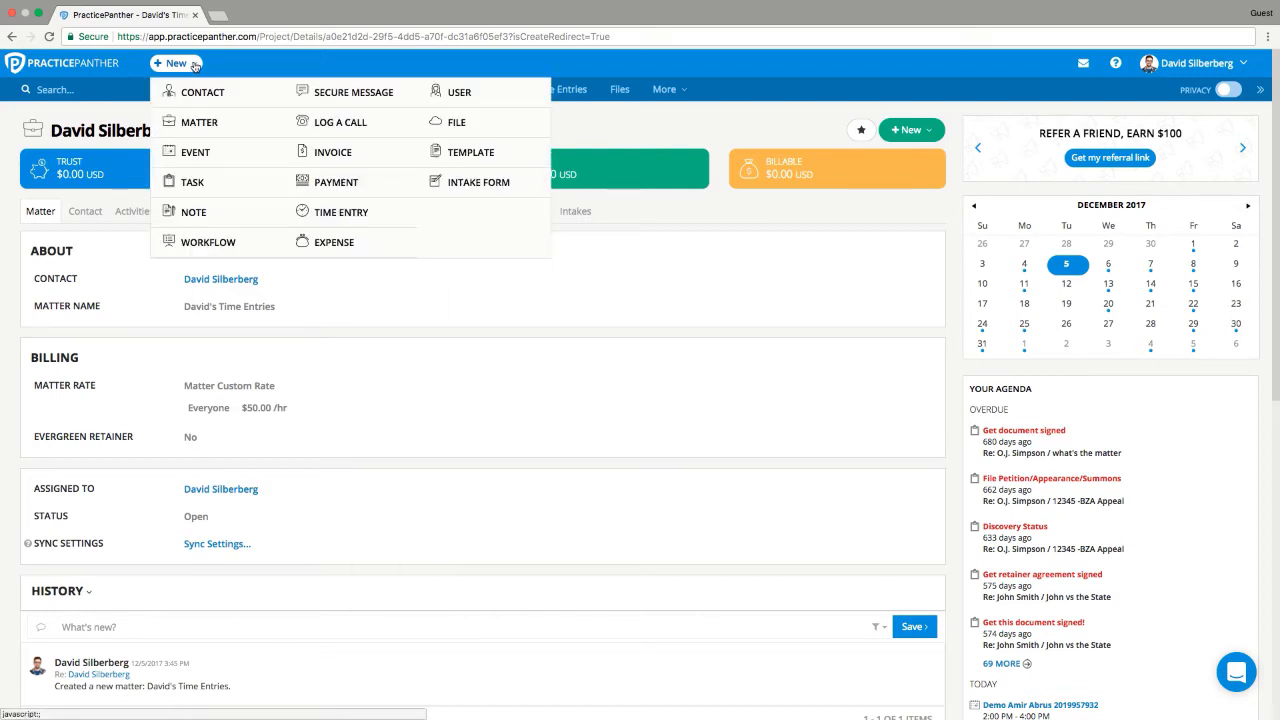
click(365, 217)
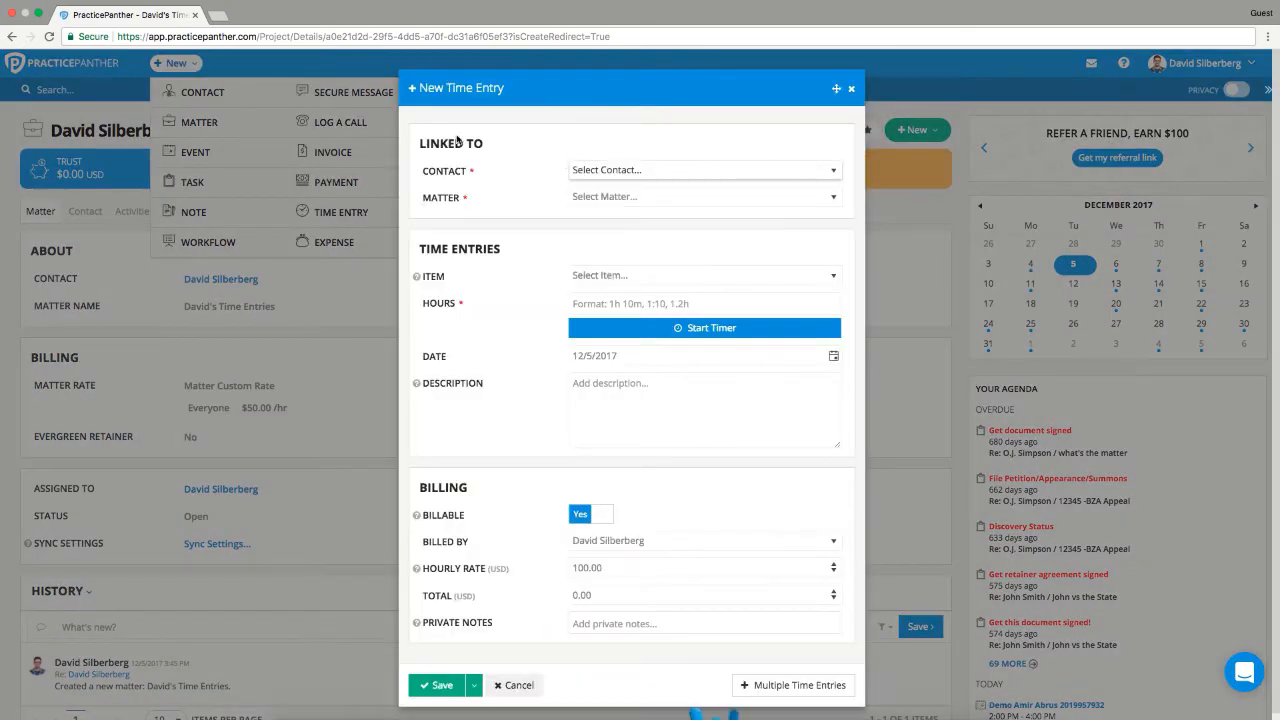
drag(420, 172, 470, 172)
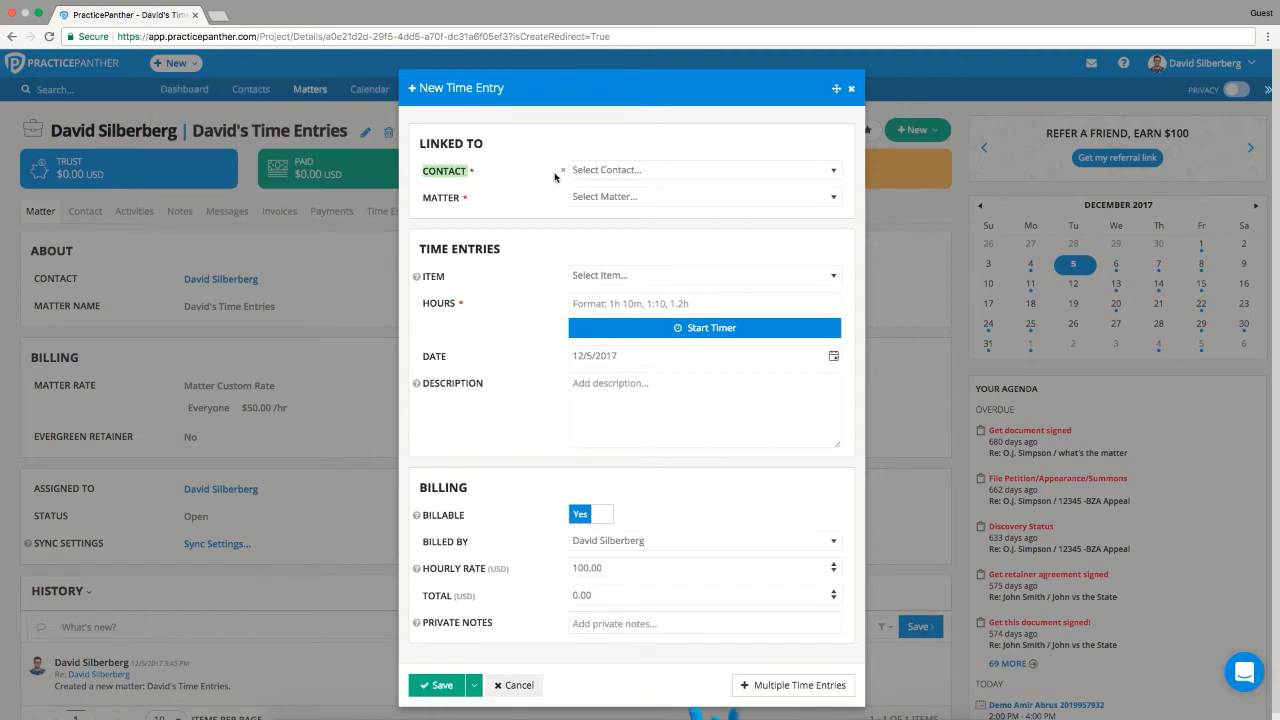
click(591, 170)
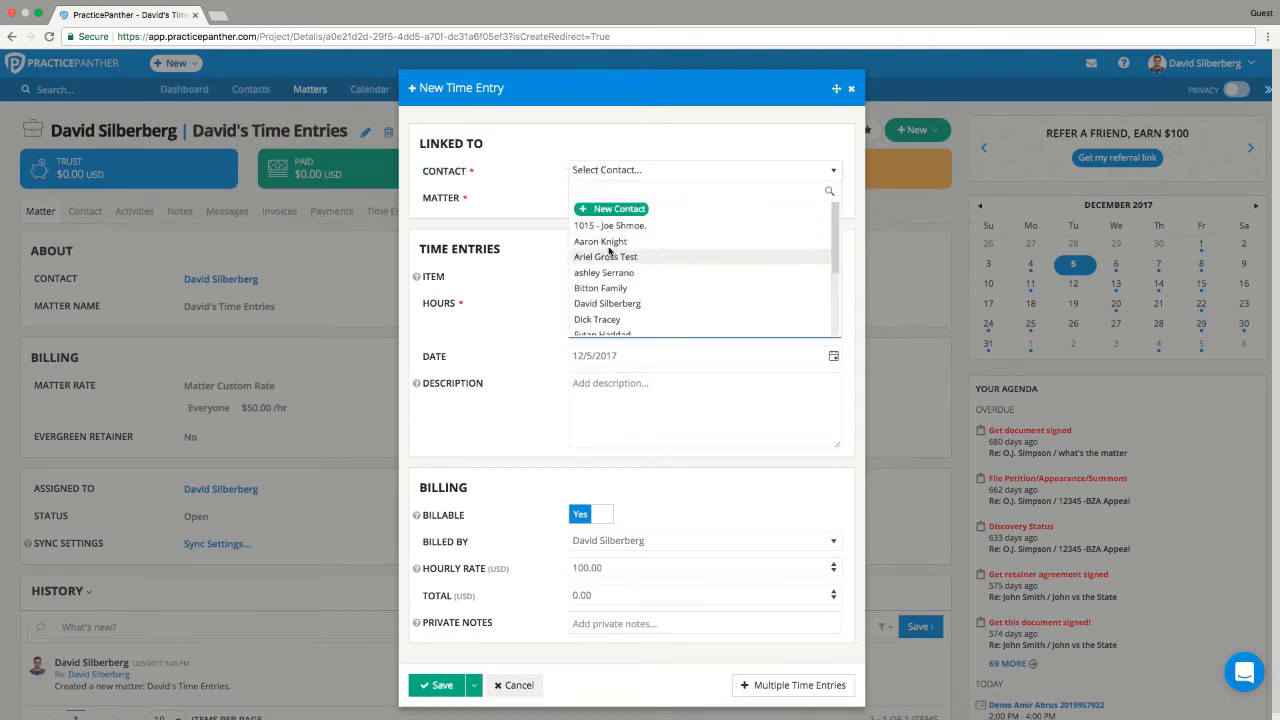
click(640, 139)
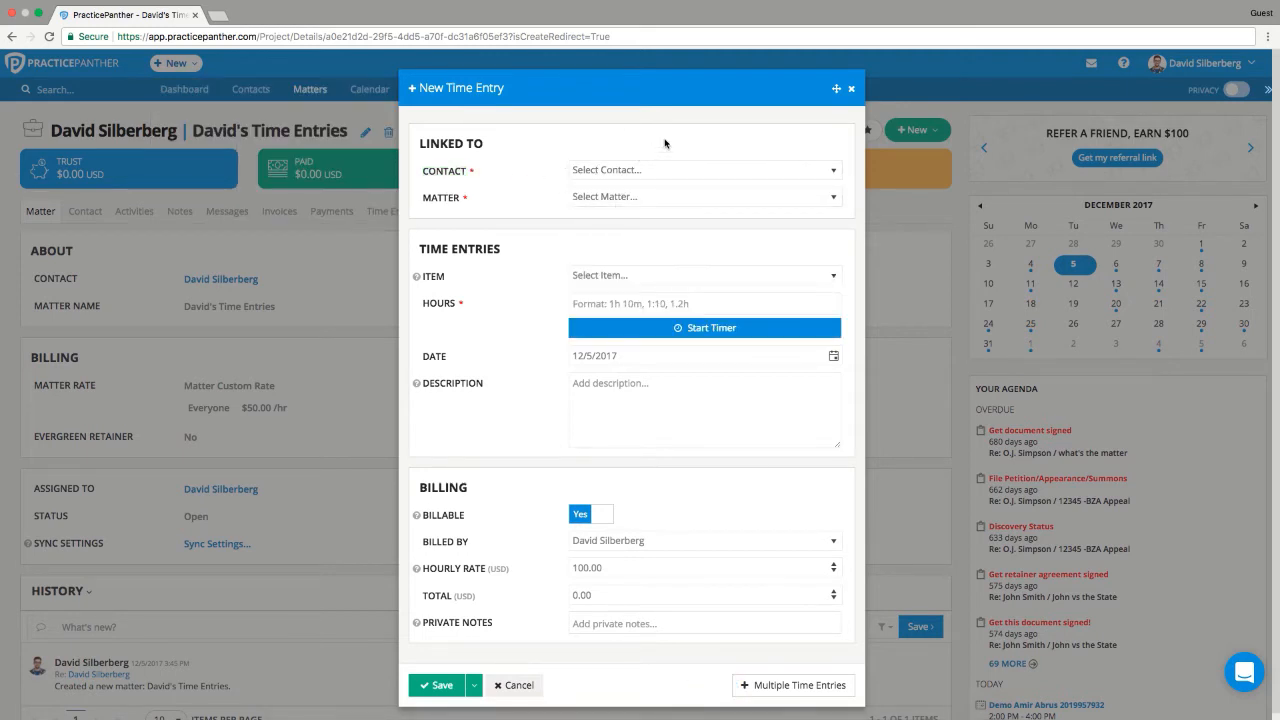
click(851, 89)
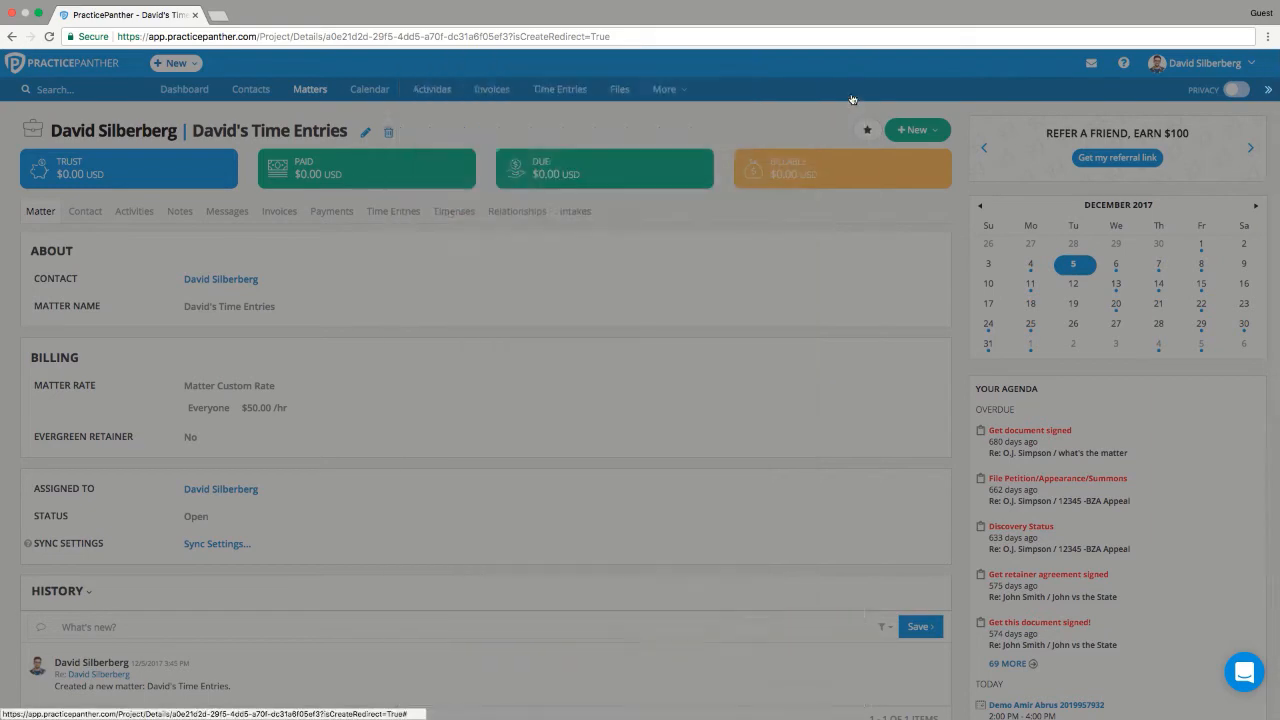
View the matter's time entries and start a new time entry from within the matter
click(394, 212)
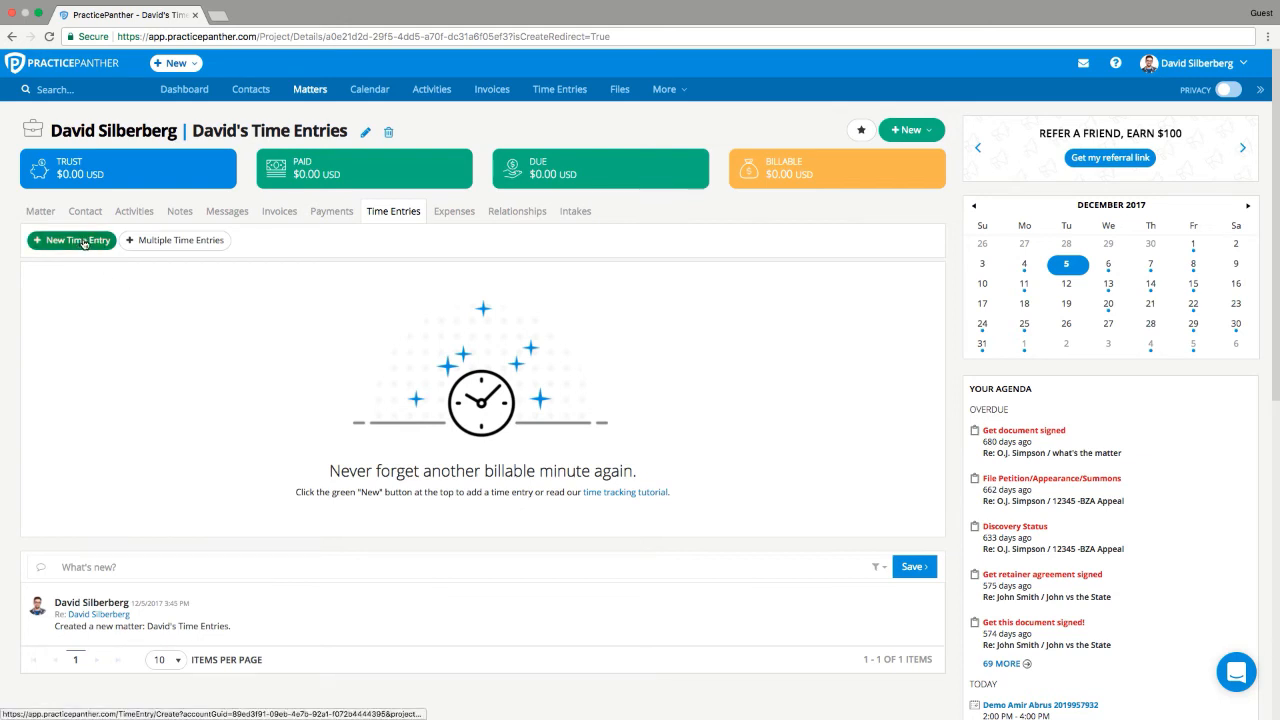
click(910, 130)
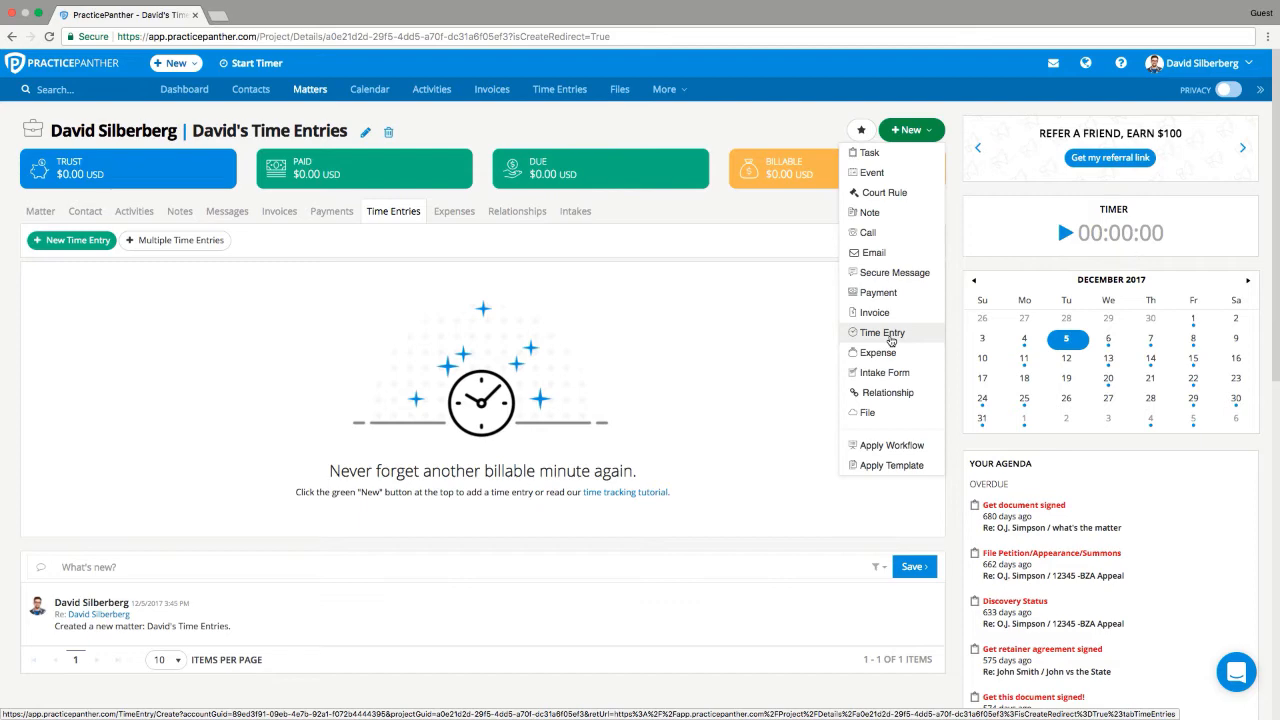
click(891, 338)
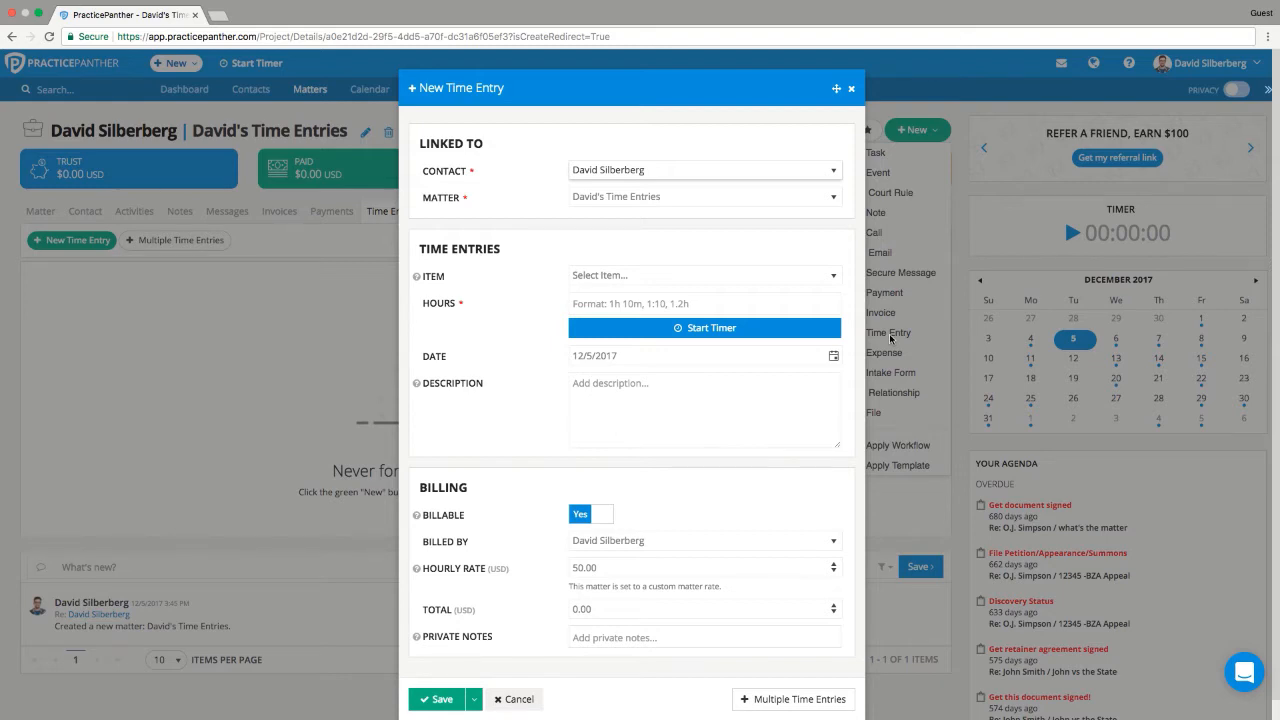
Keep the linked contact and matter, choose No Charge as the time entry's item, and enter 2h as the hours
drag(422, 170, 464, 182)
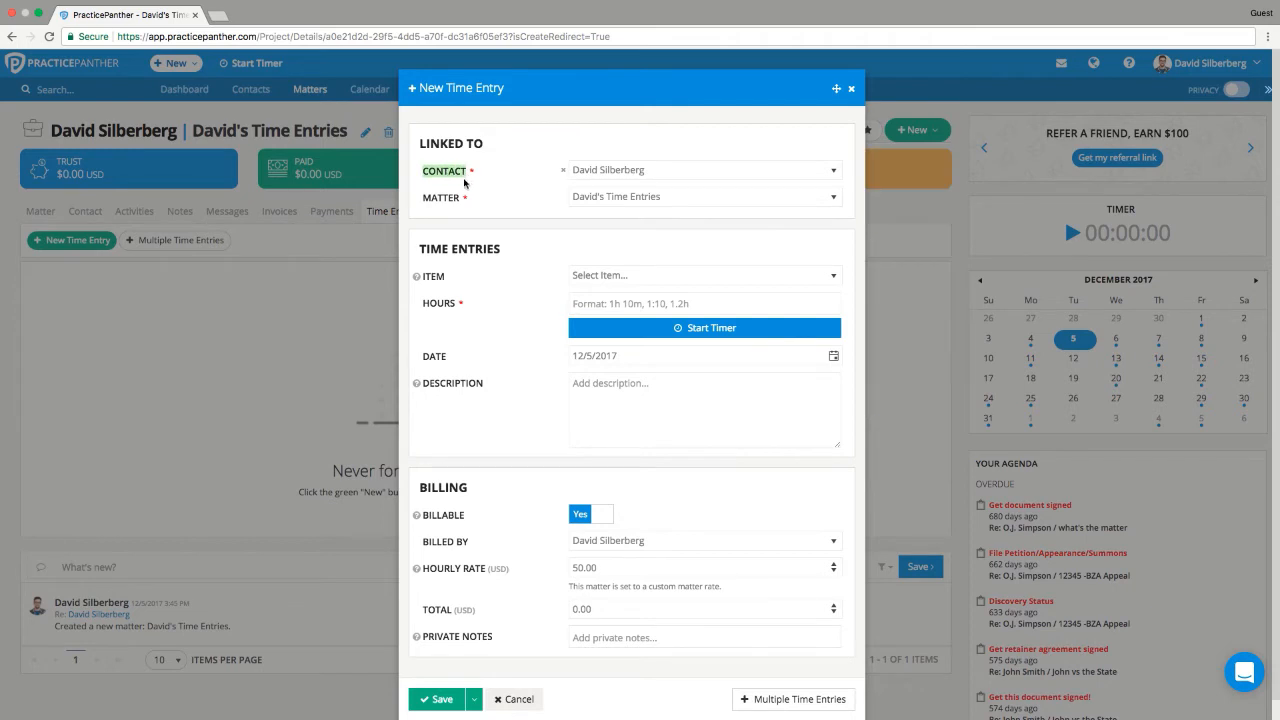
double_click(426, 199)
click(451, 202)
click(653, 279)
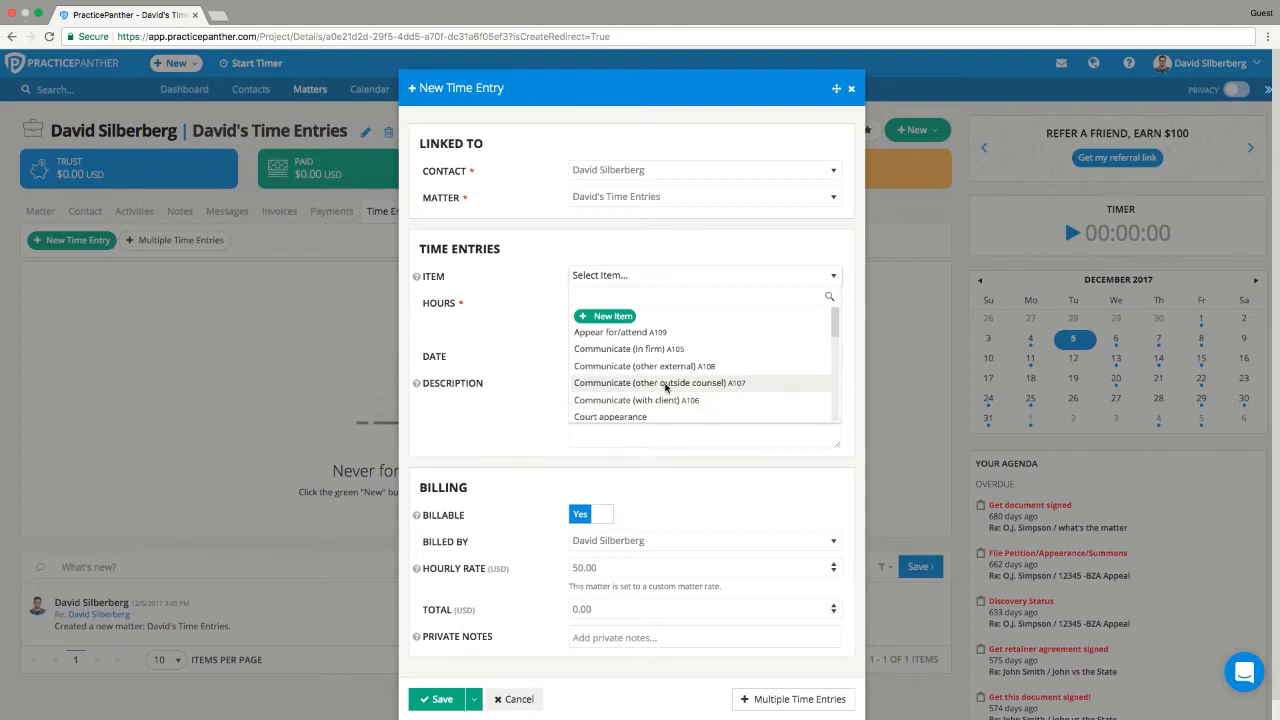
text(no)
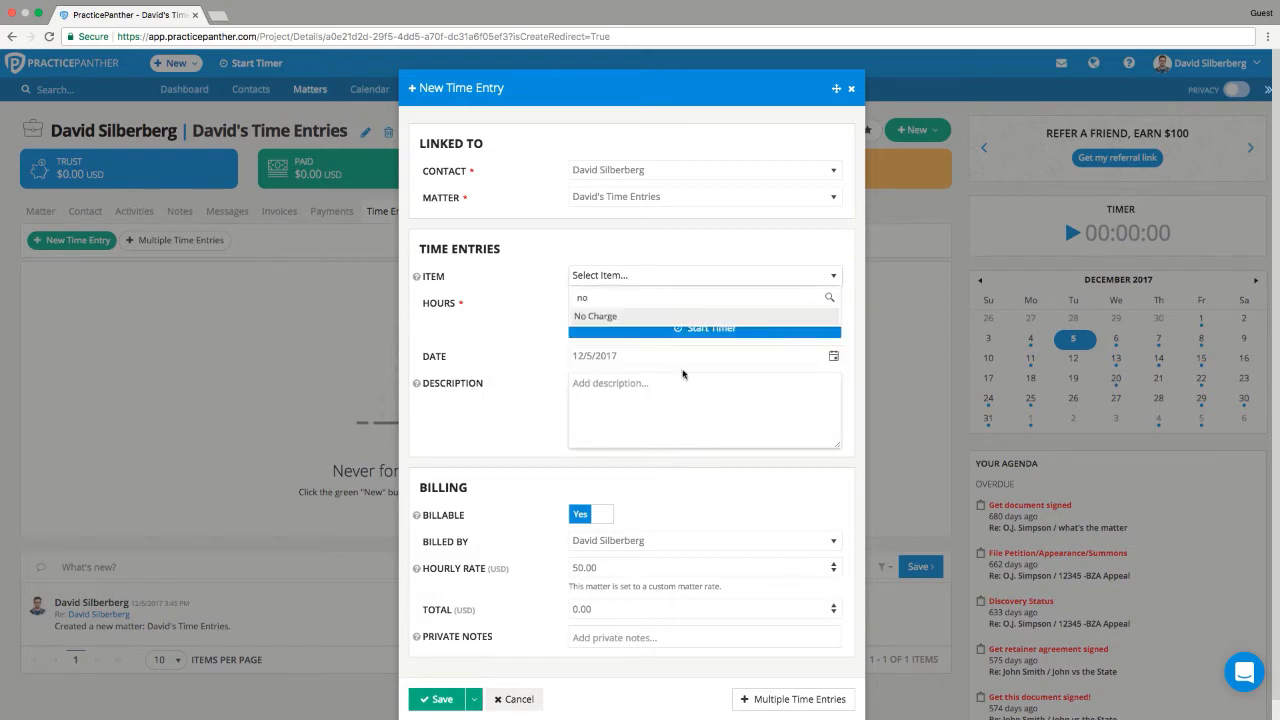
click(604, 316)
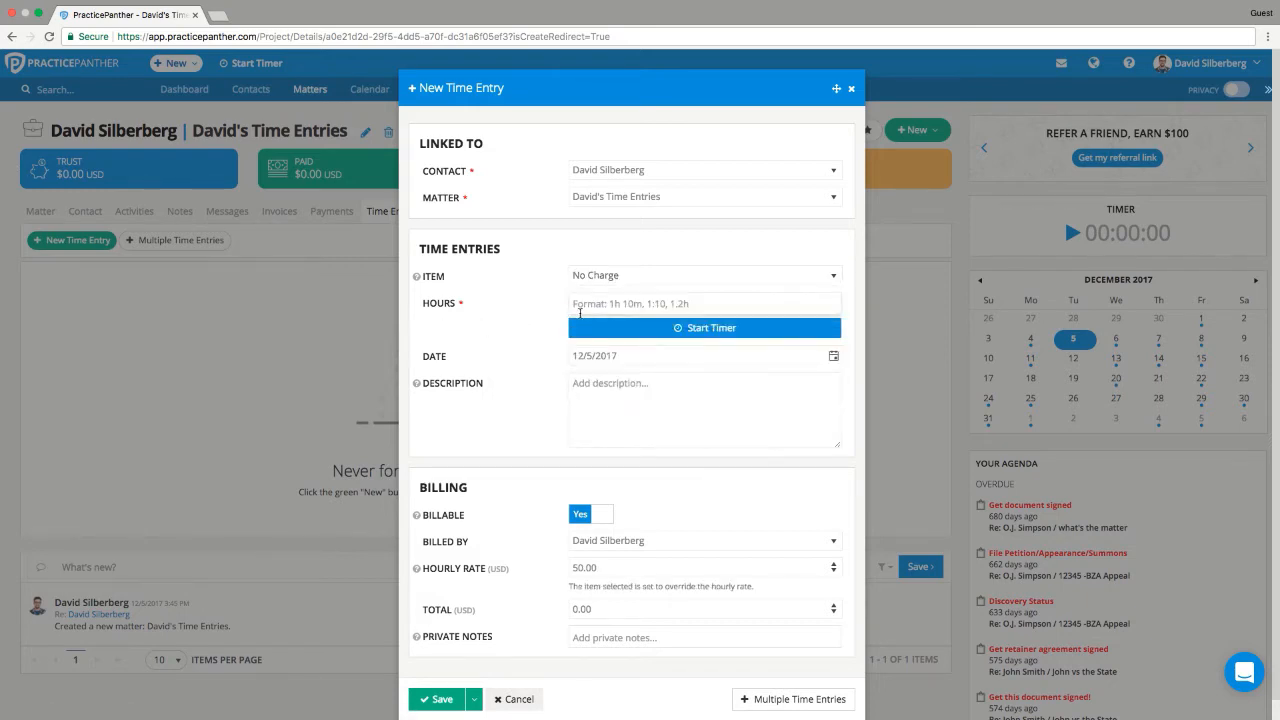
text(2h)
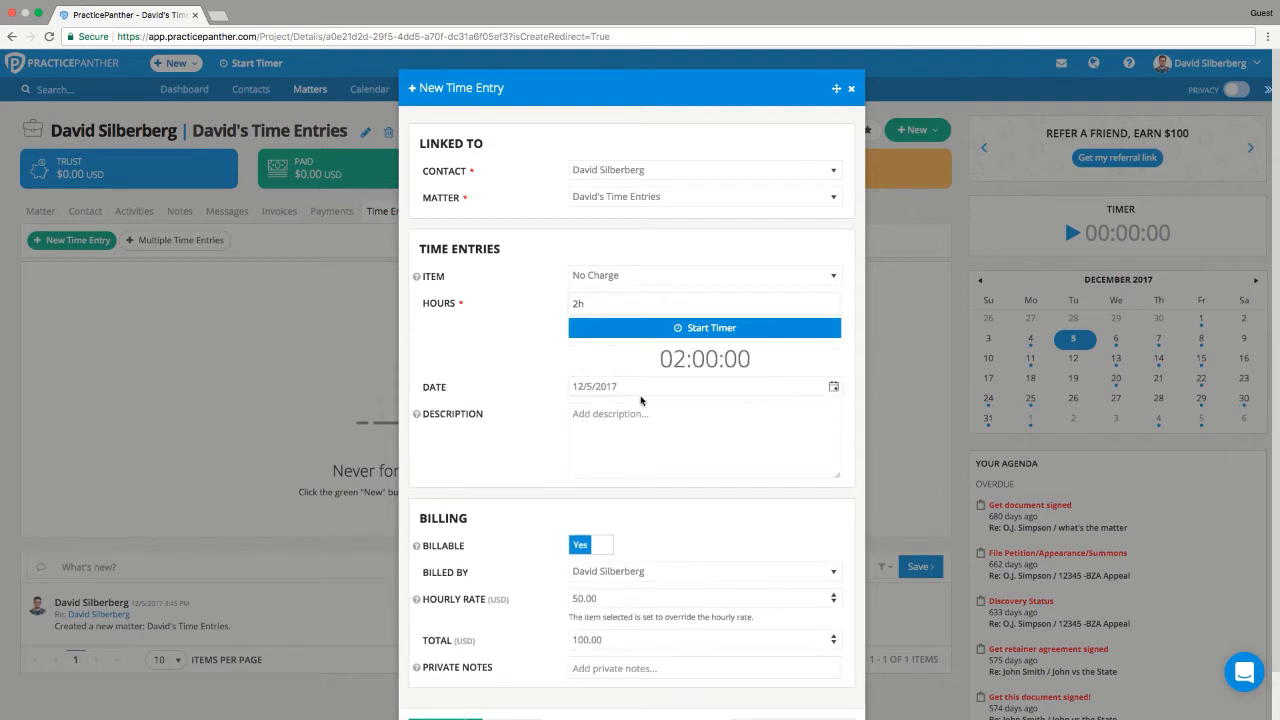
Enter the description "Spoke with client on the phone about their case." and briefly start and pause the entry's timer
click(618, 416)
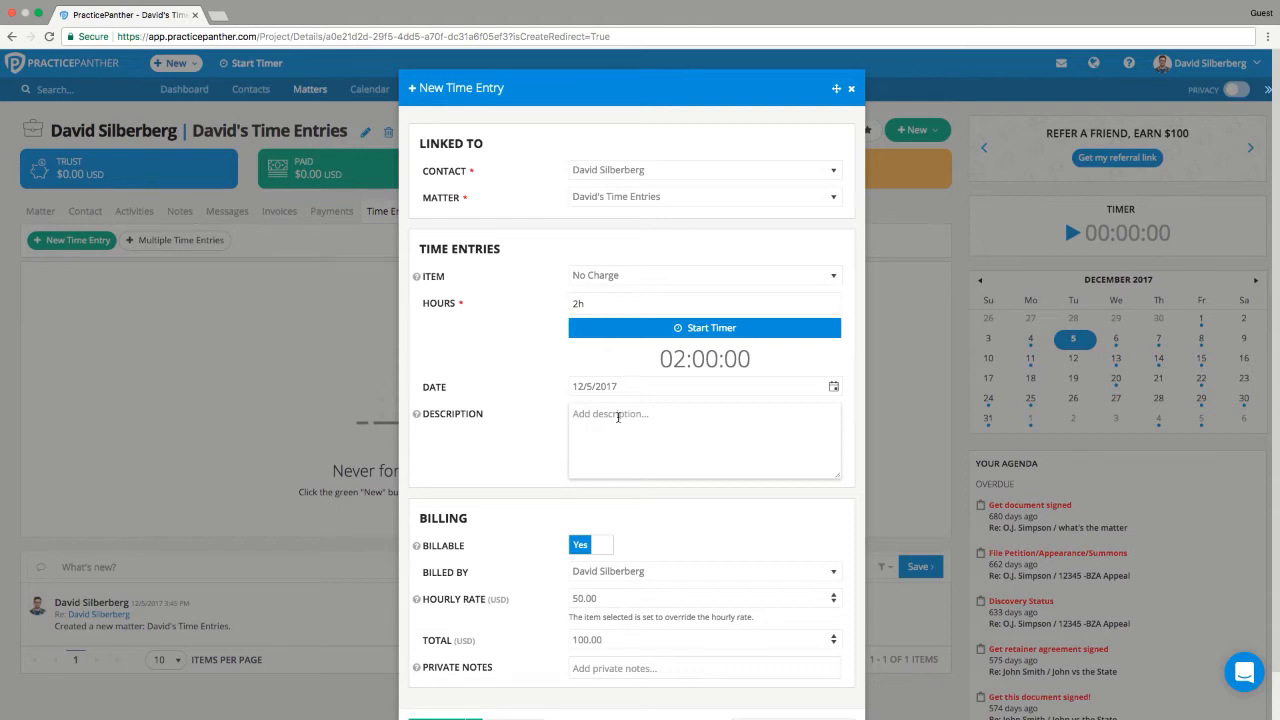
text(Spoke with client on the phone about their case.)
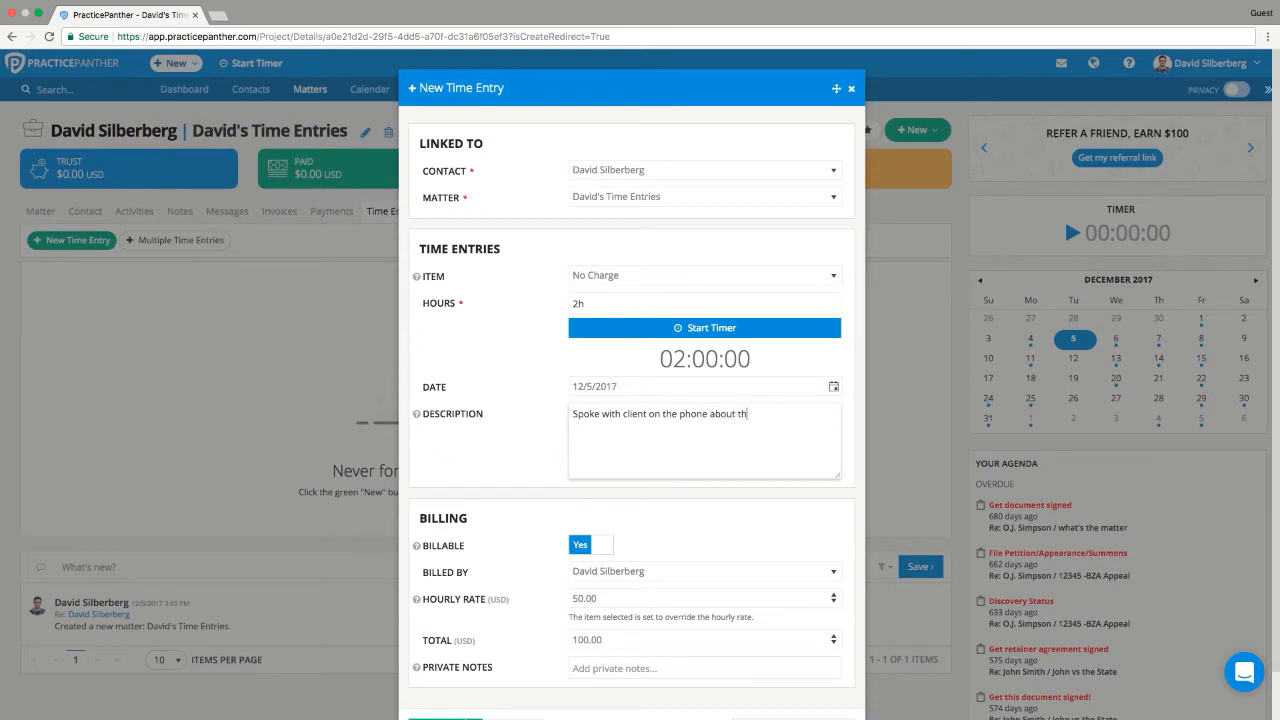
click(683, 335)
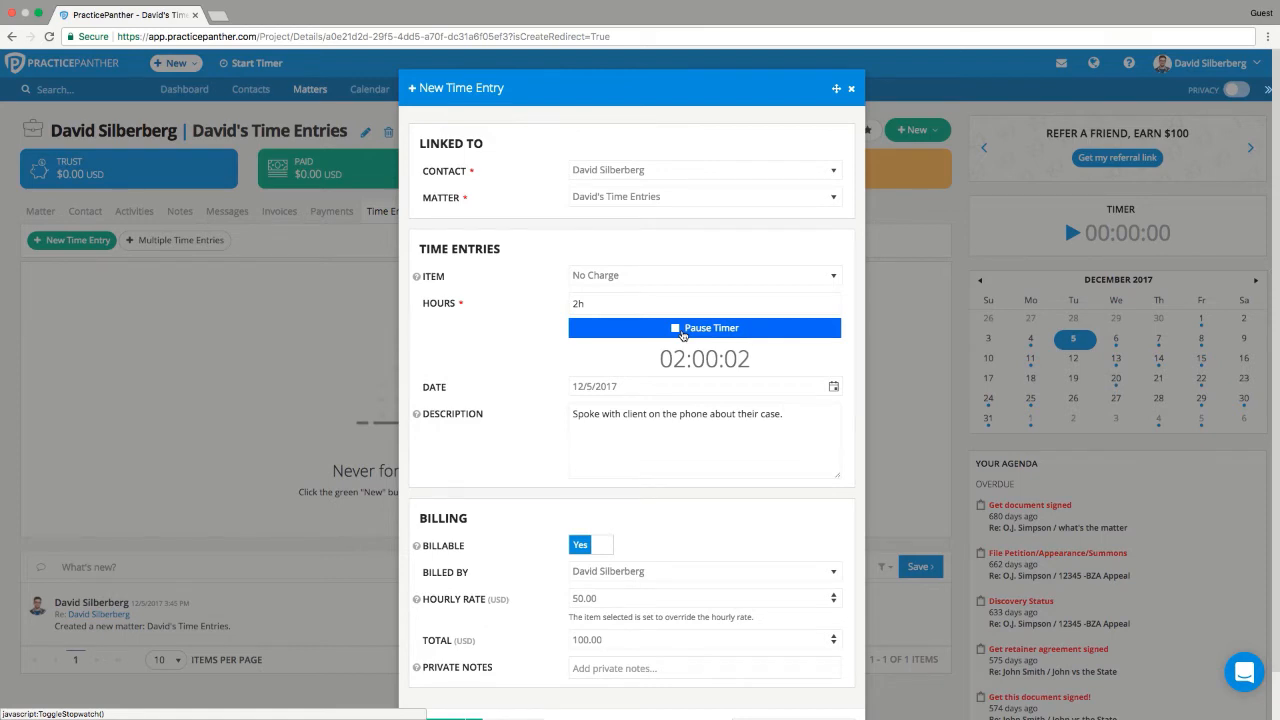
click(621, 331)
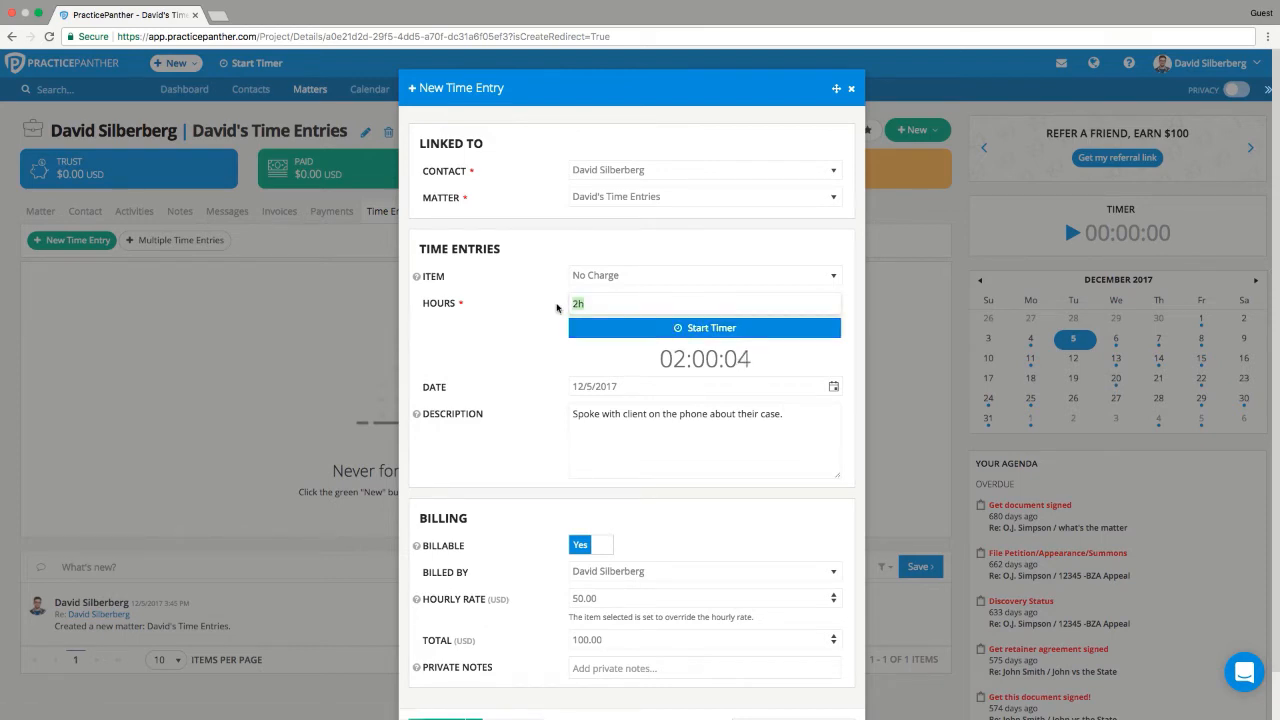
Replace the time entry's hours with 45m
text(2)
click(522, 339)
drag(597, 304, 576, 303)
text(45m)
click(536, 319)
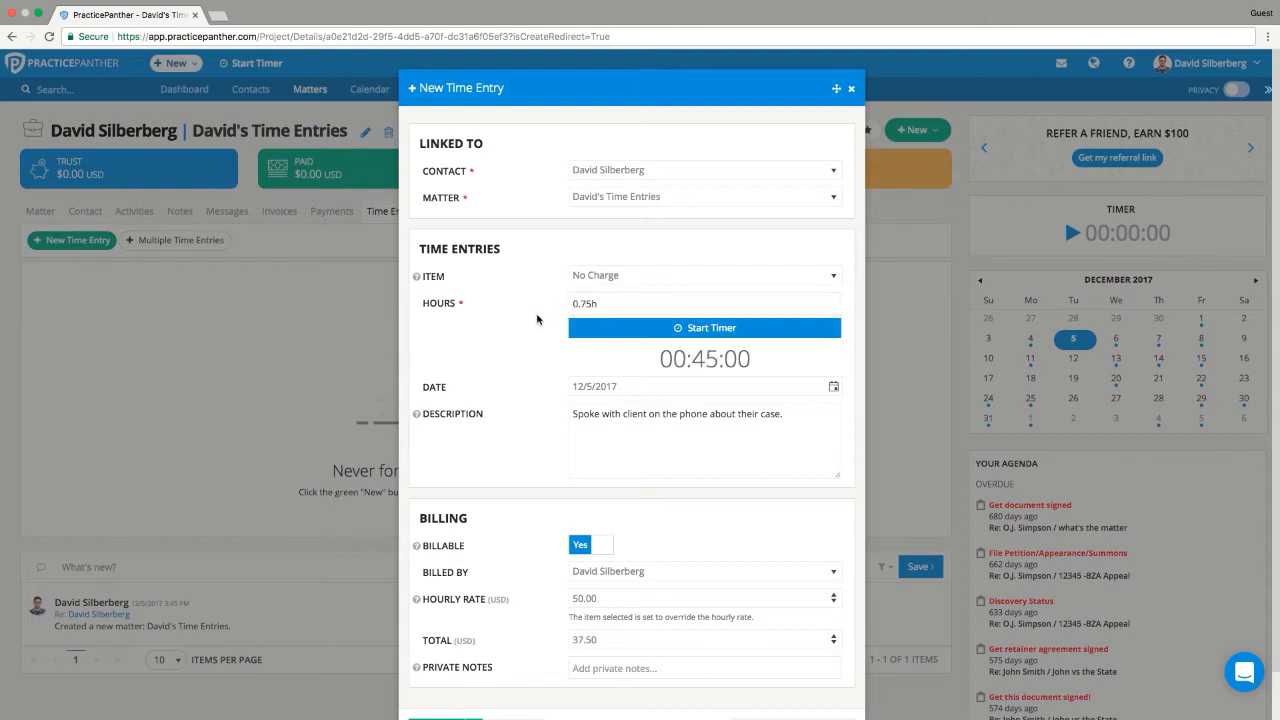
Switch the time entry to non-billable and back to billable
scroll(492, 351, down, 2)
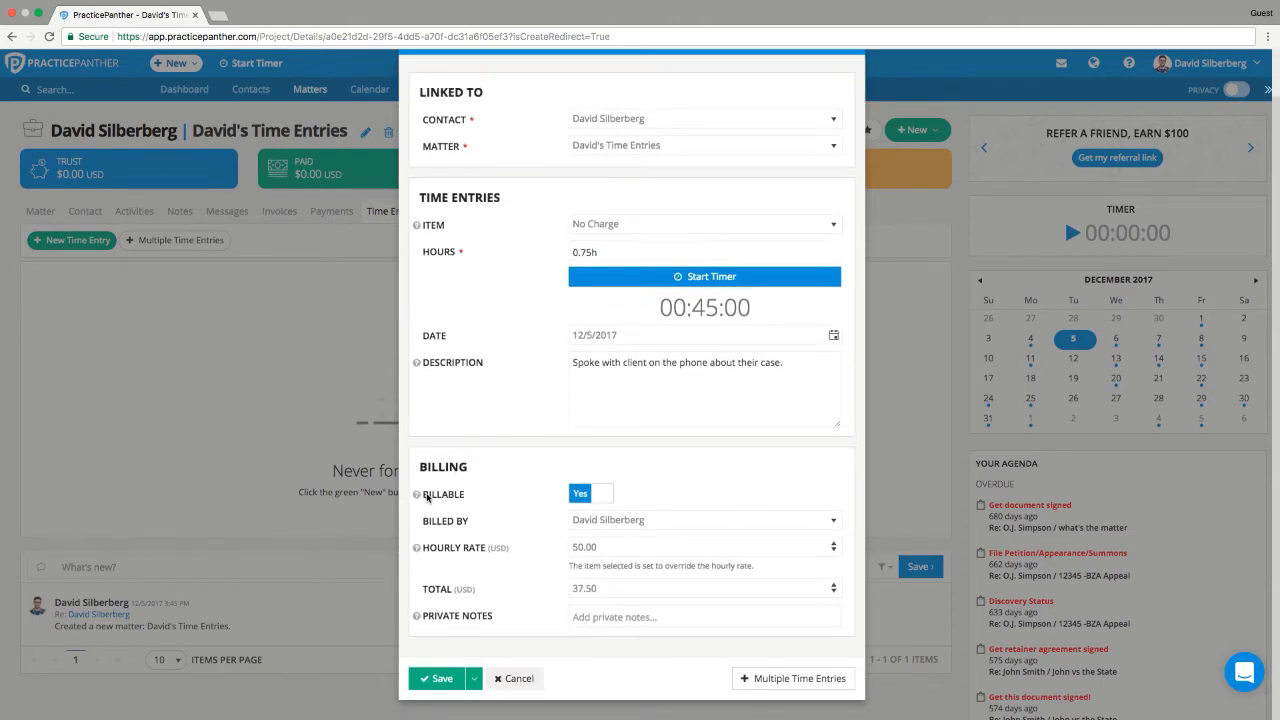
drag(428, 497, 469, 503)
click(460, 473)
click(579, 493)
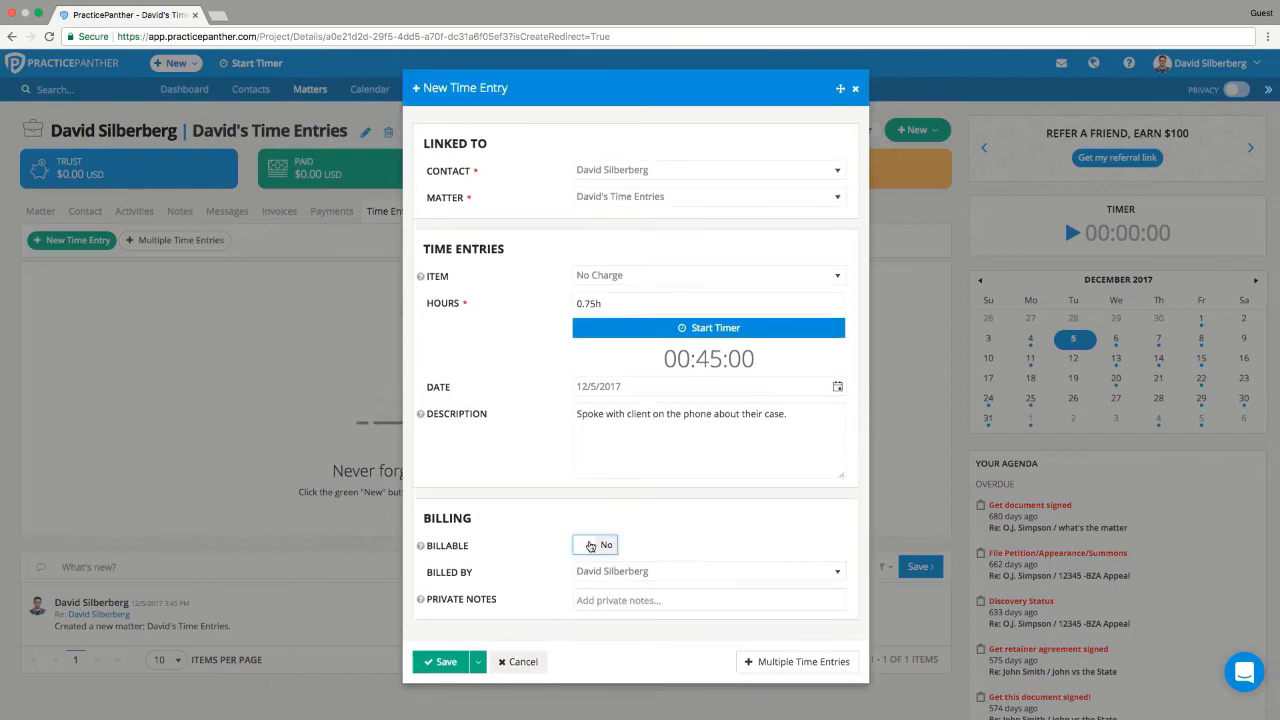
click(592, 546)
scroll(555, 510, down, 2)
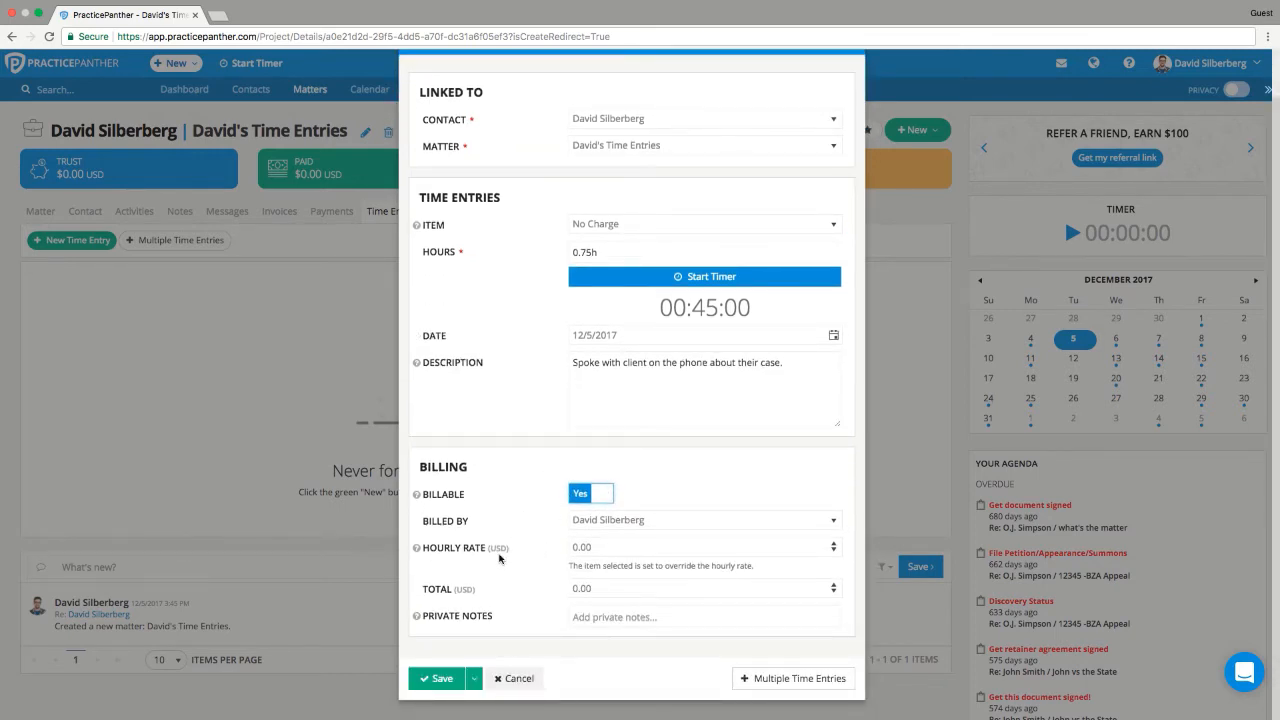
Check the time entry's hourly rate and total, and save the entry
click(590, 548)
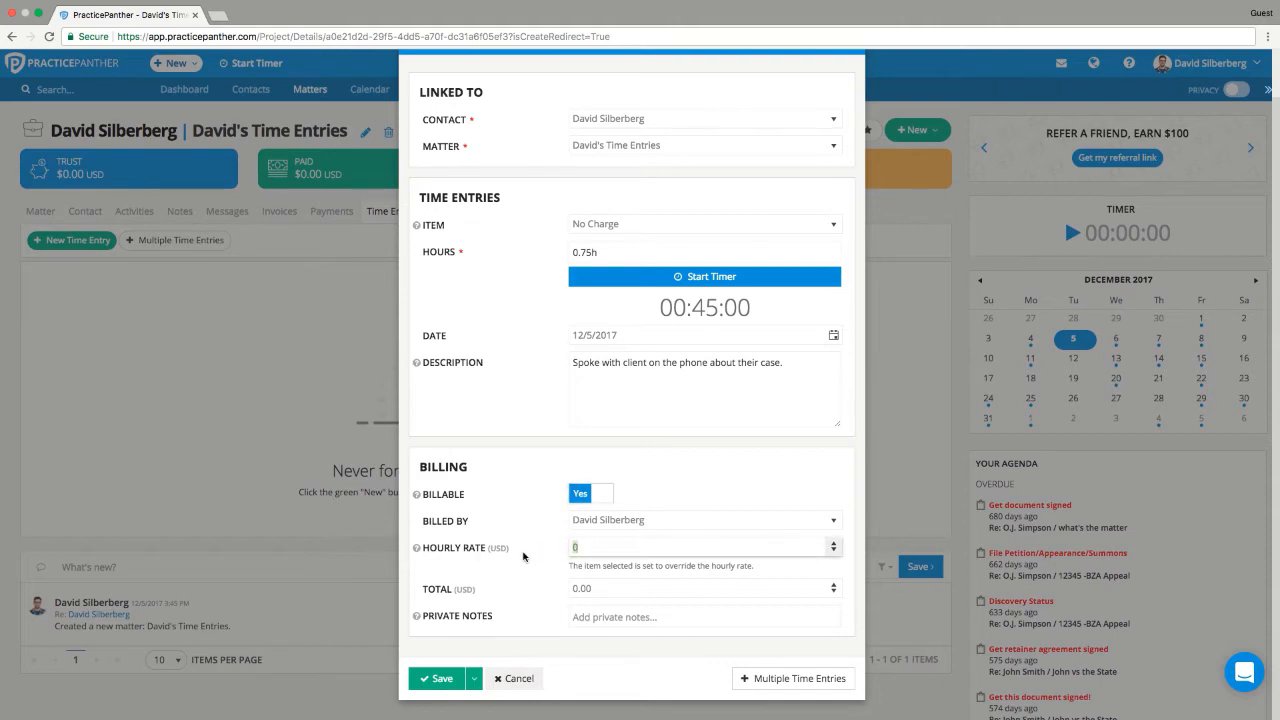
click(476, 464)
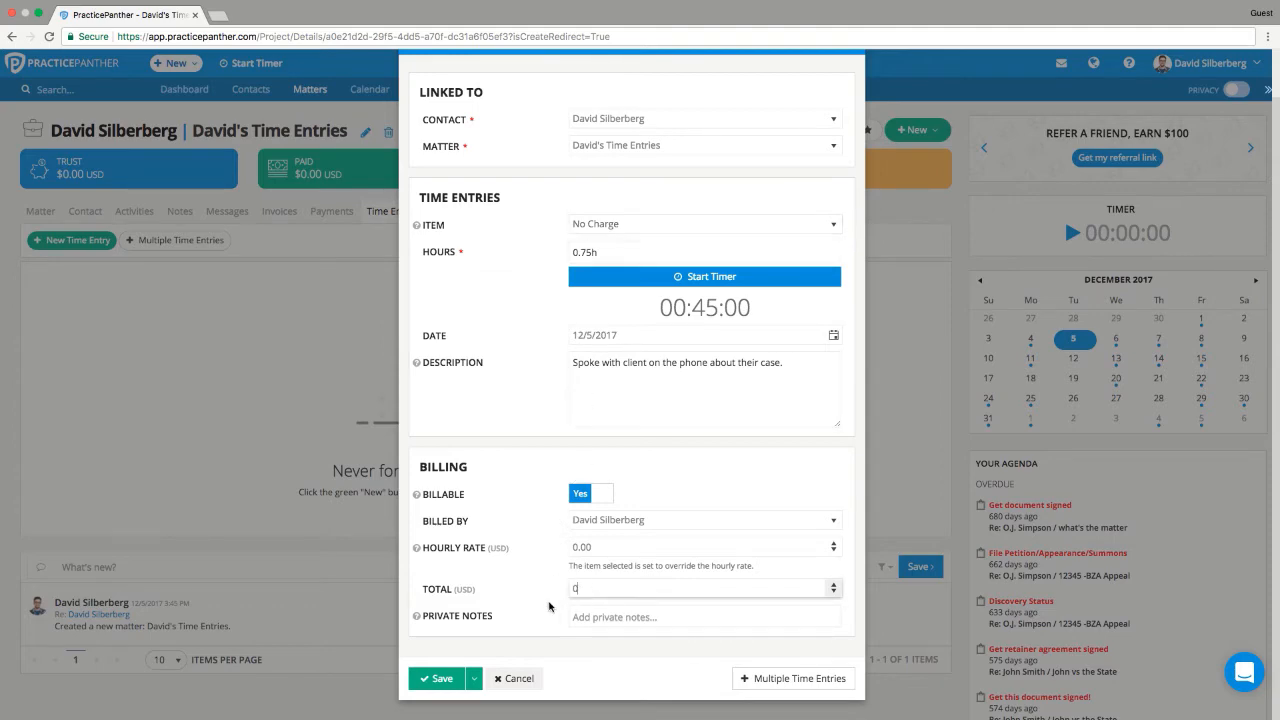
click(438, 680)
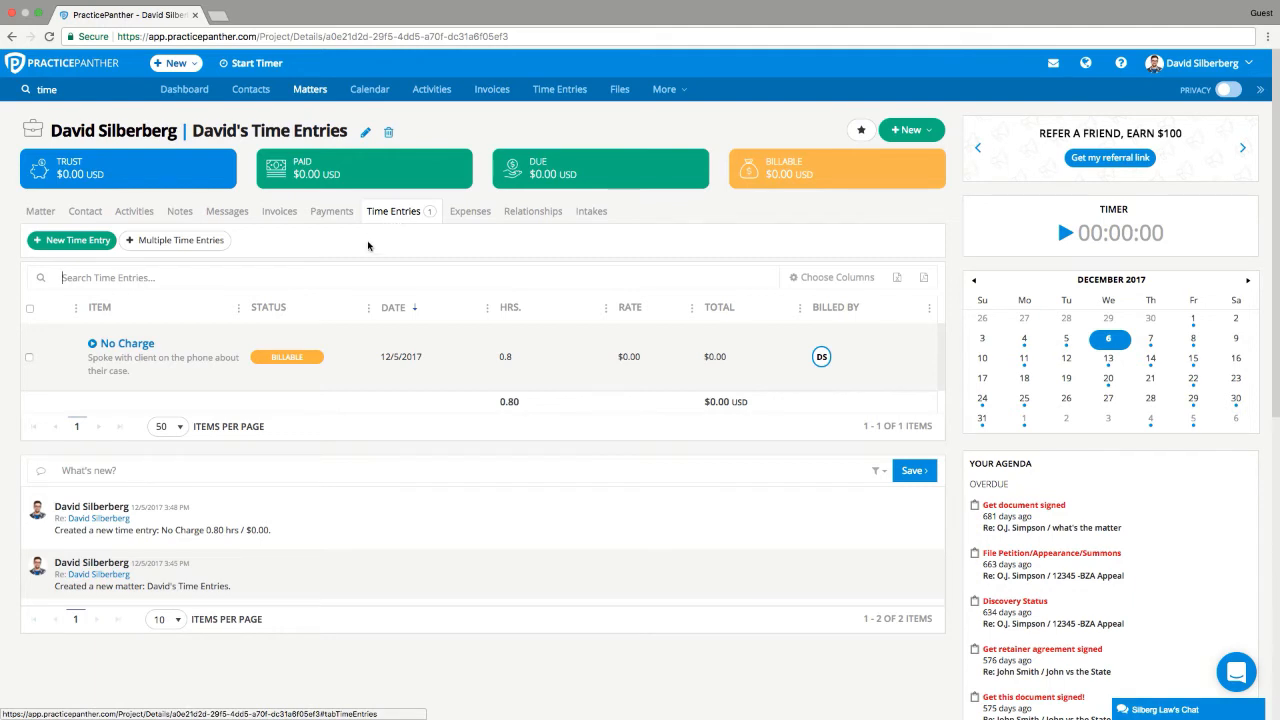
Resume timing the No Charge entry, append "Client called back asking more questions." to its description, and save the updated entry
click(93, 344)
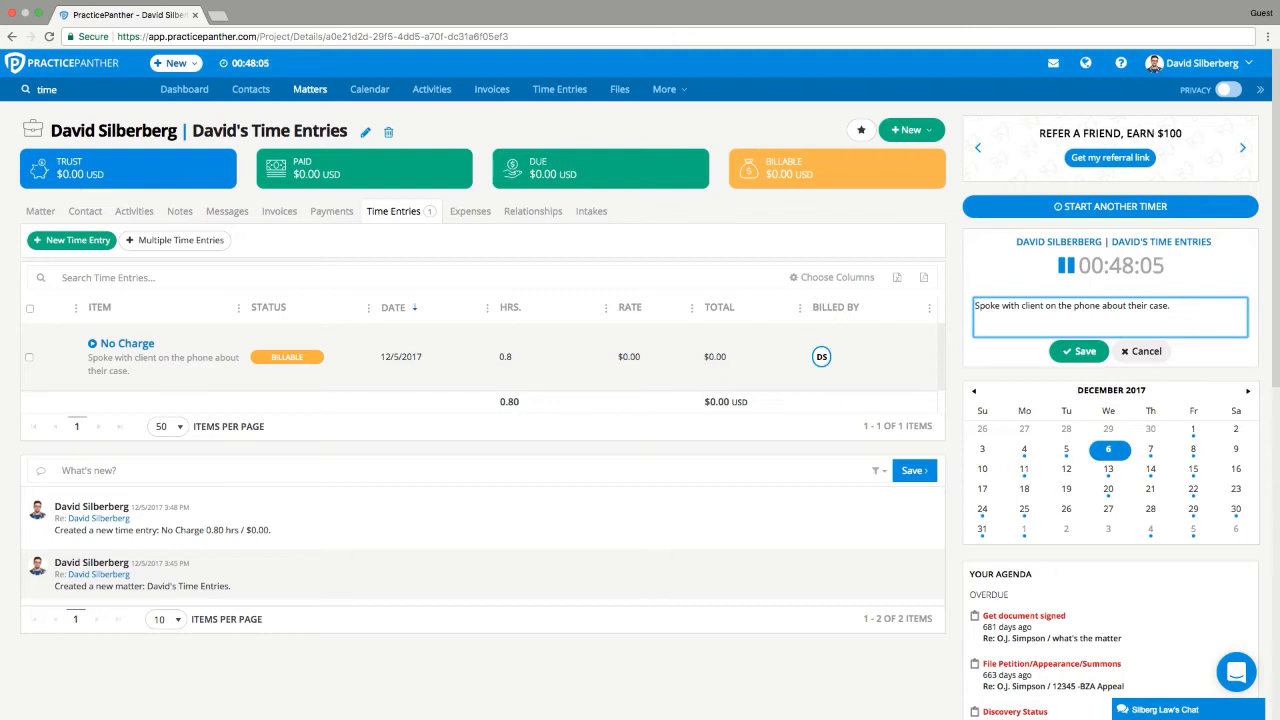
text(Client called back asking more questions.)
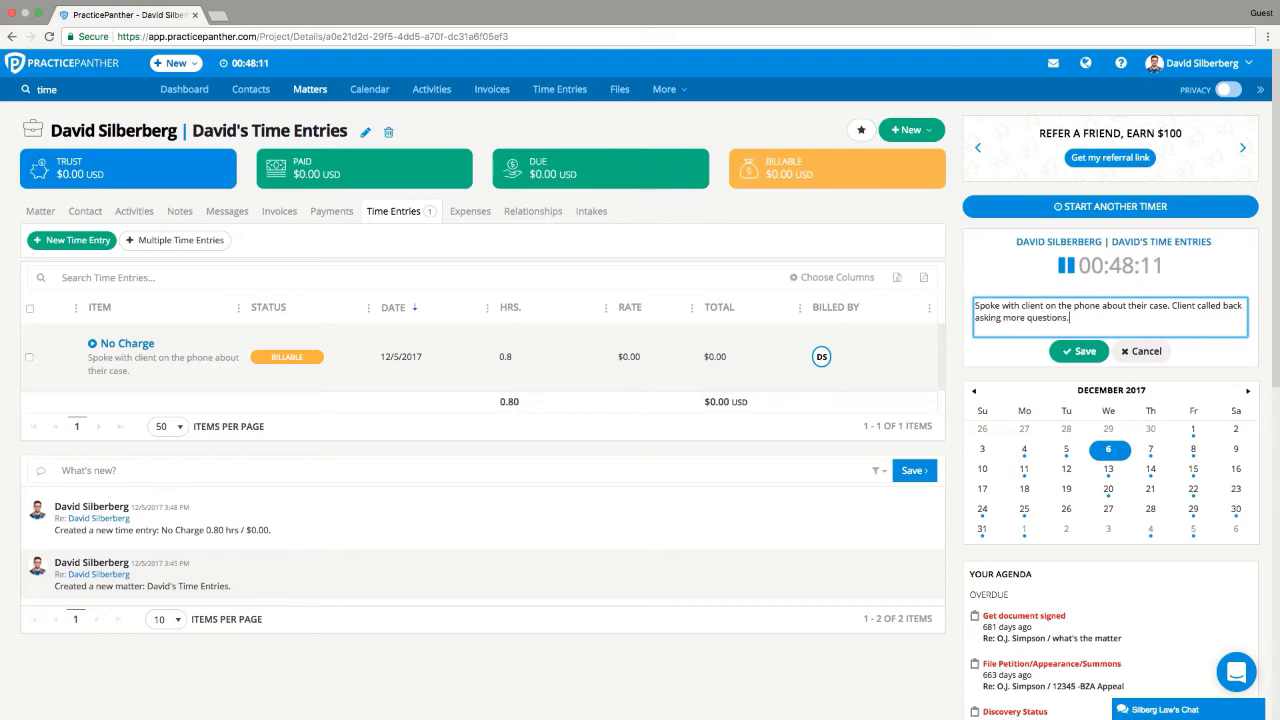
click(1058, 356)
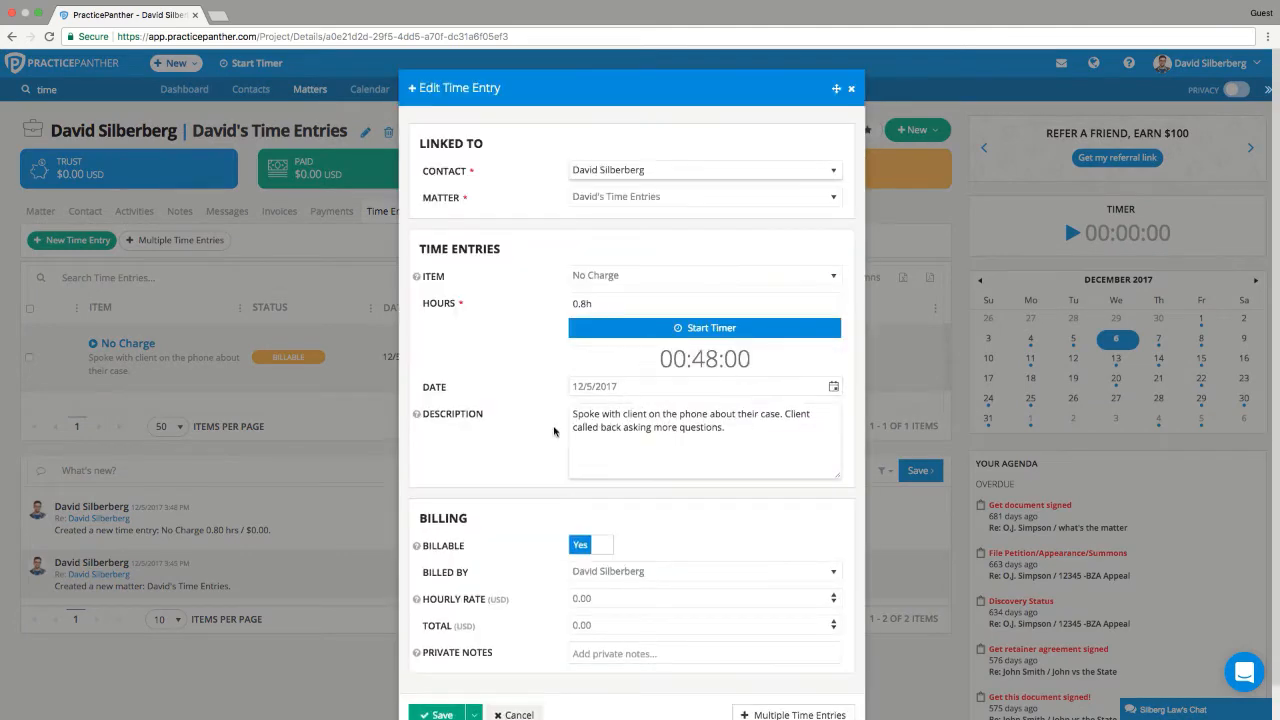
scroll(543, 434, down, 1)
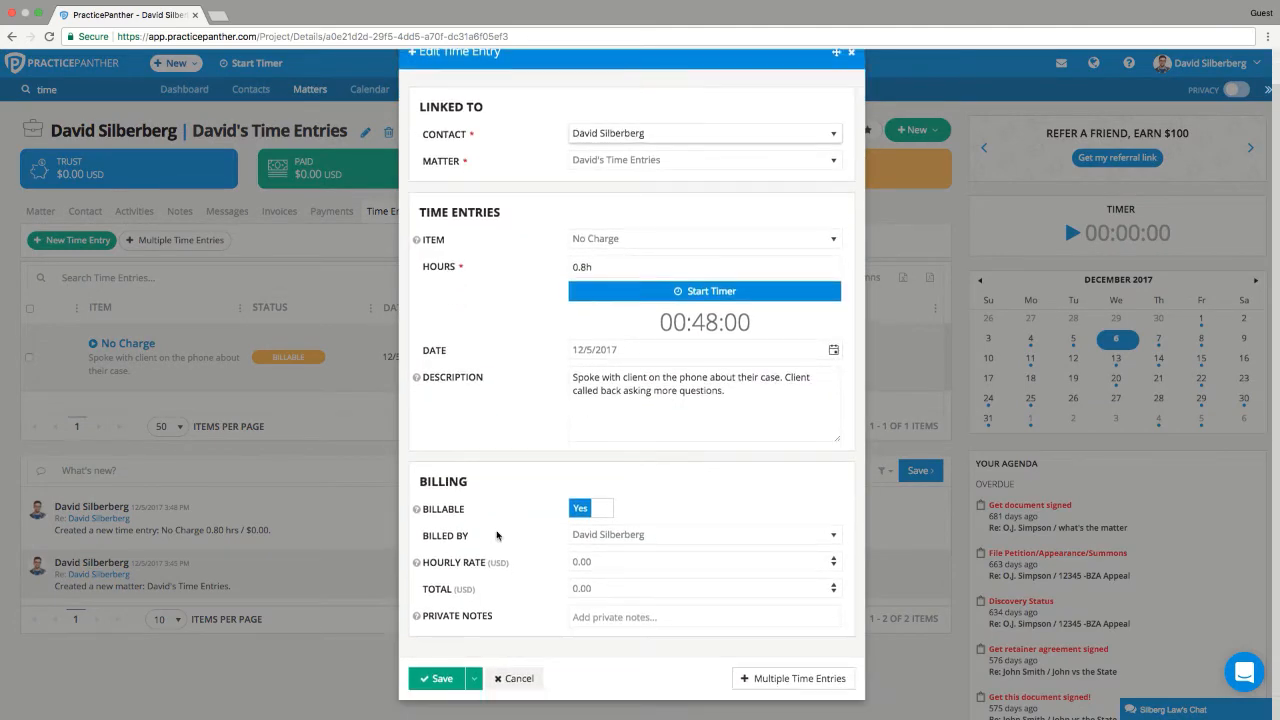
click(441, 682)
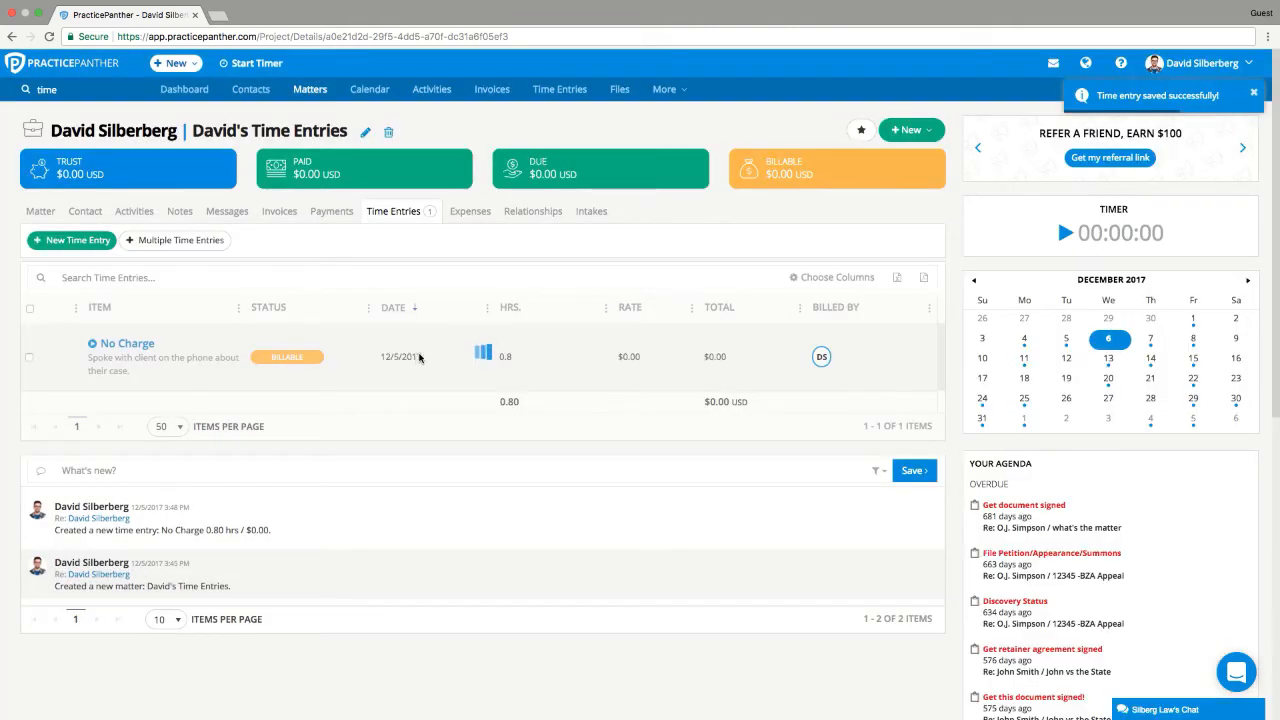
mouse_move(430, 358)
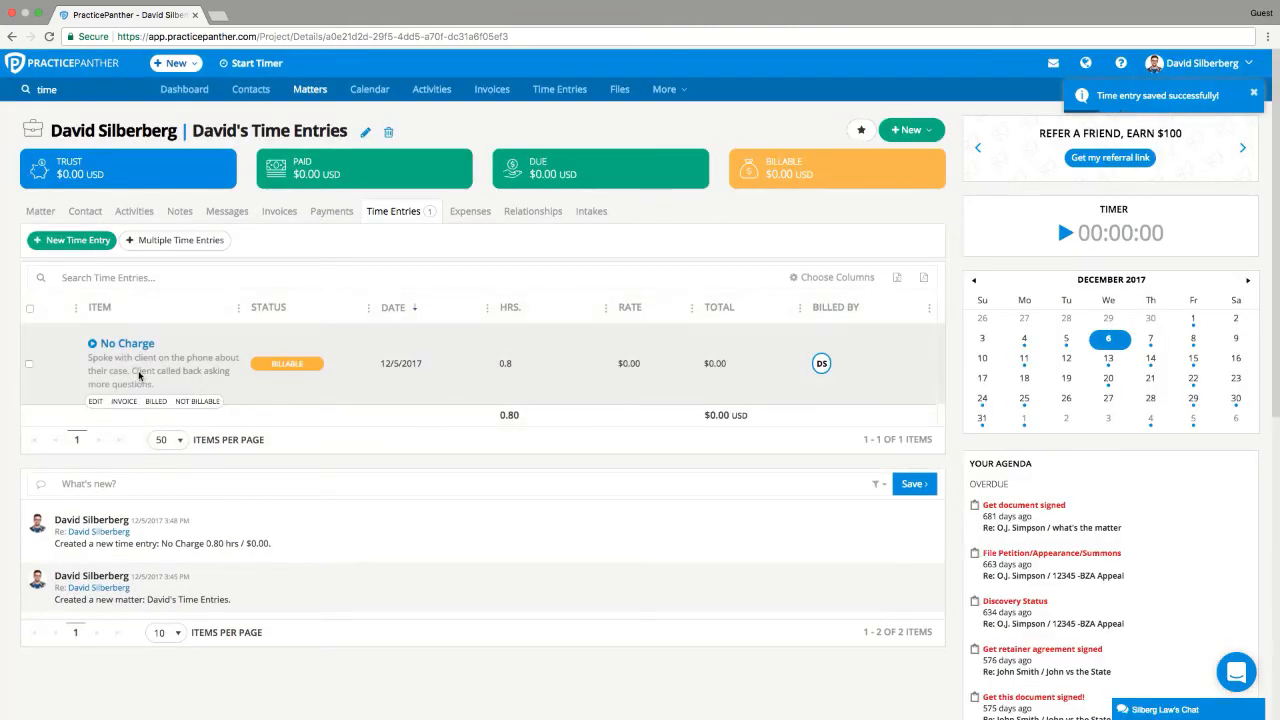
drag(132, 371, 168, 383)
click(232, 374)
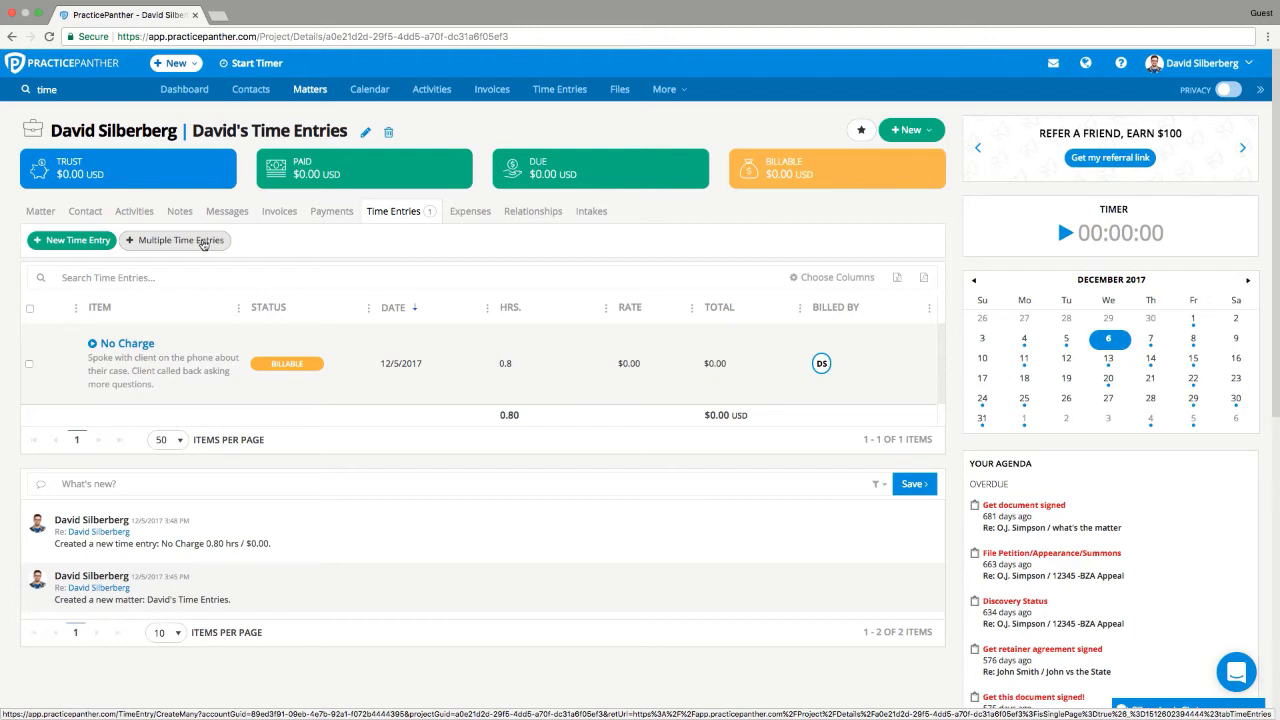
Open the matter's Multiple Time Entries page in a new browser tab and switch to it
right_click(204, 242)
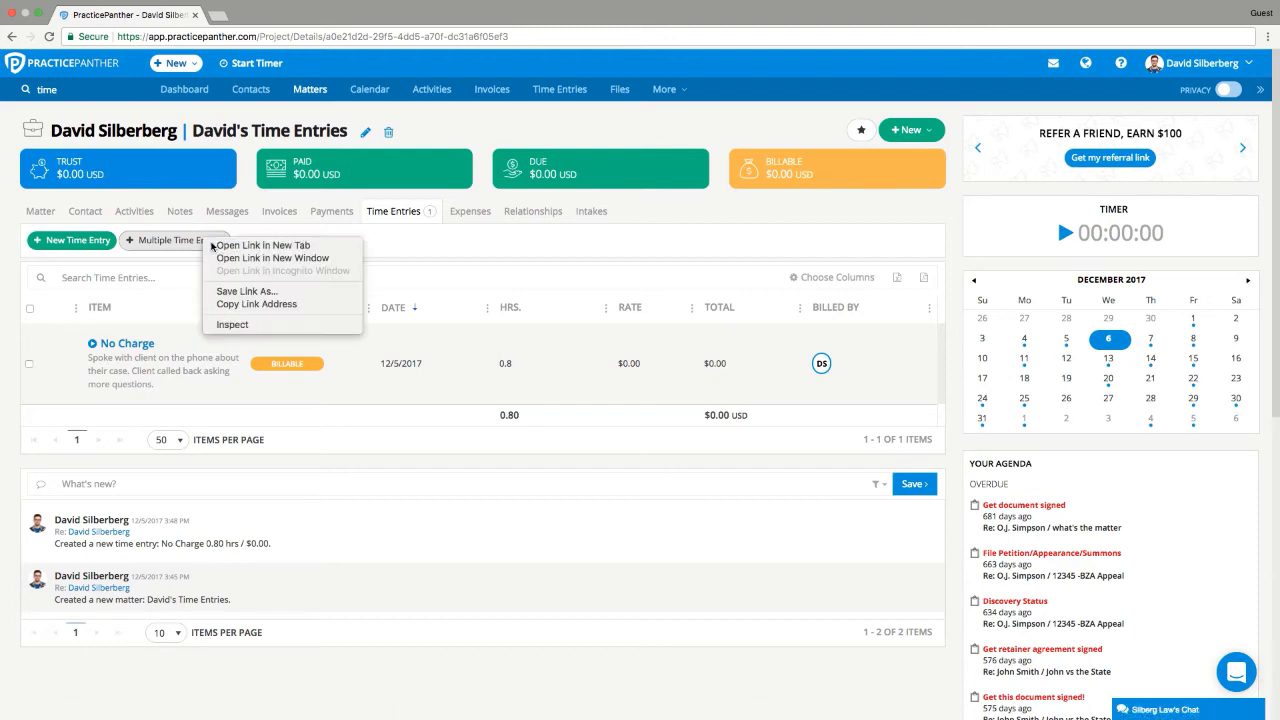
click(212, 245)
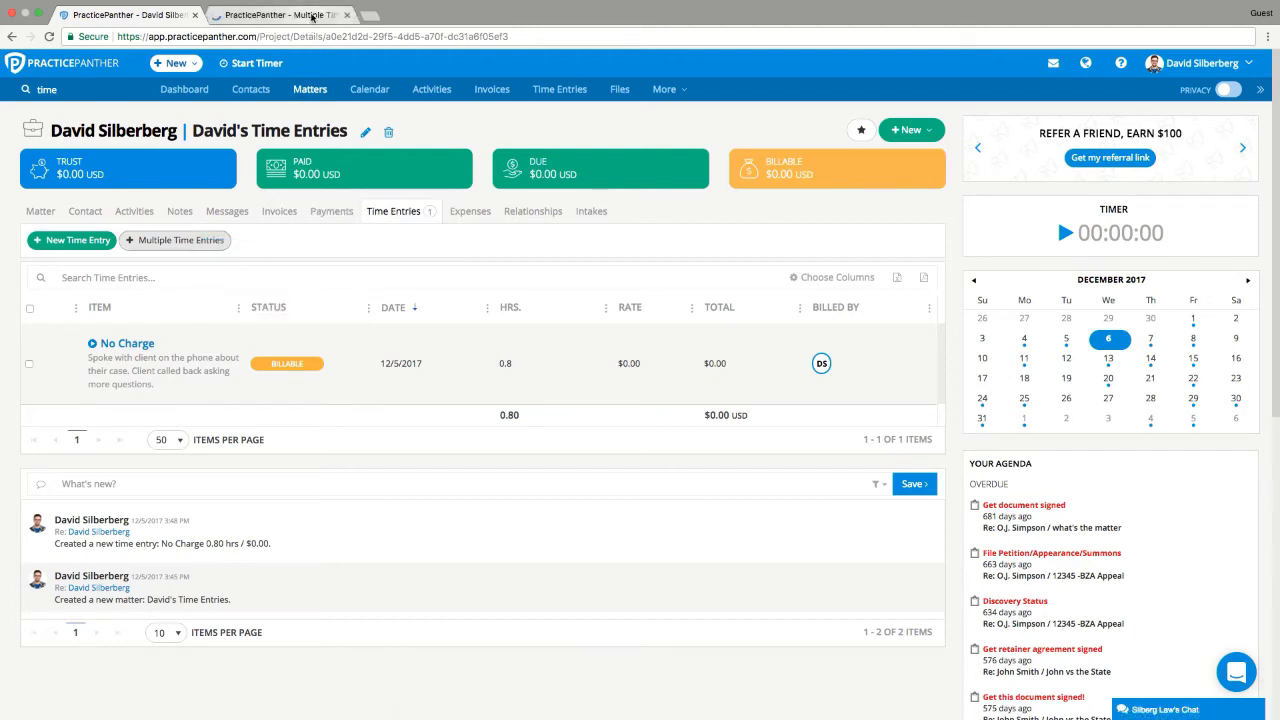
click(312, 15)
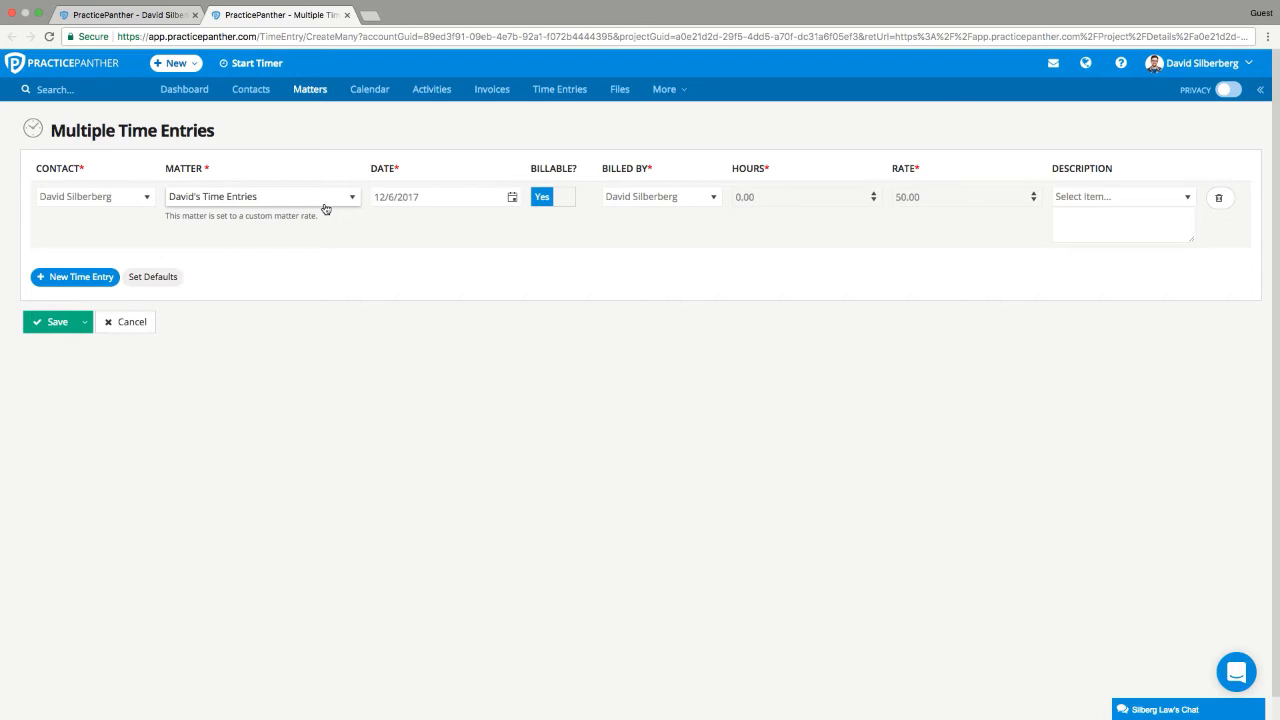
Set the defaults for new time entries to the user's own account and the date 12/6/2017
click(171, 279)
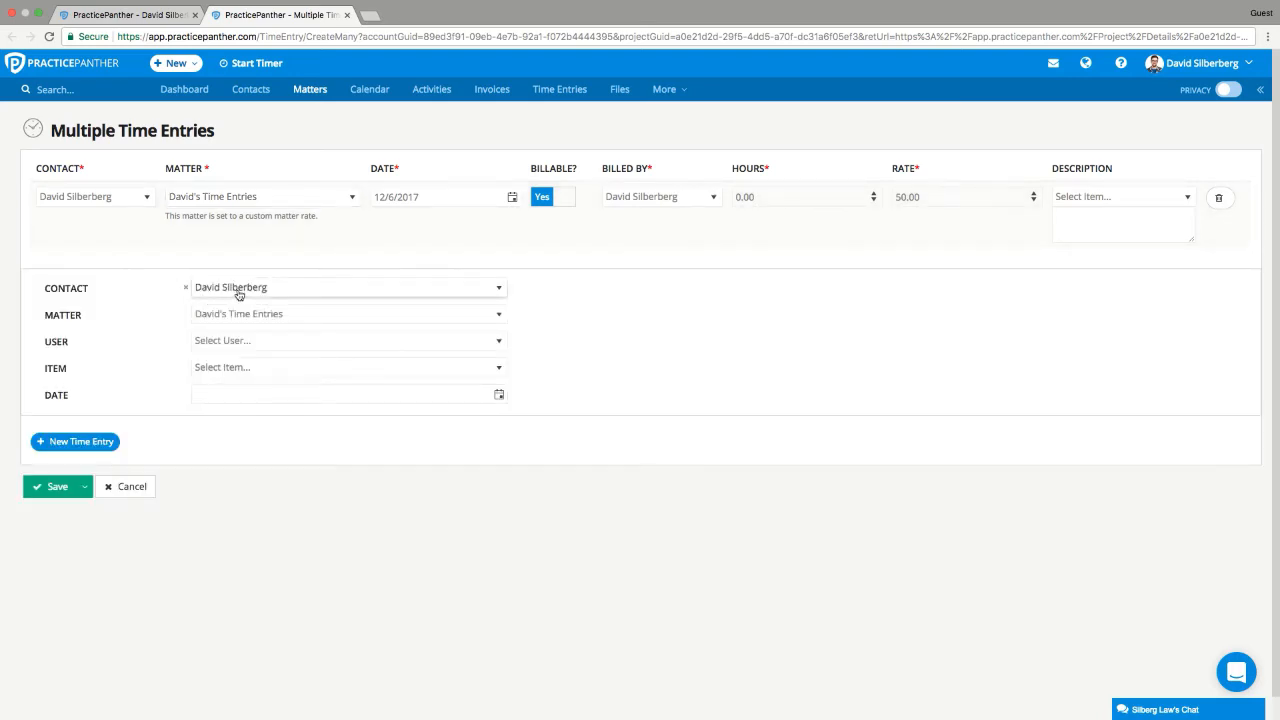
click(243, 344)
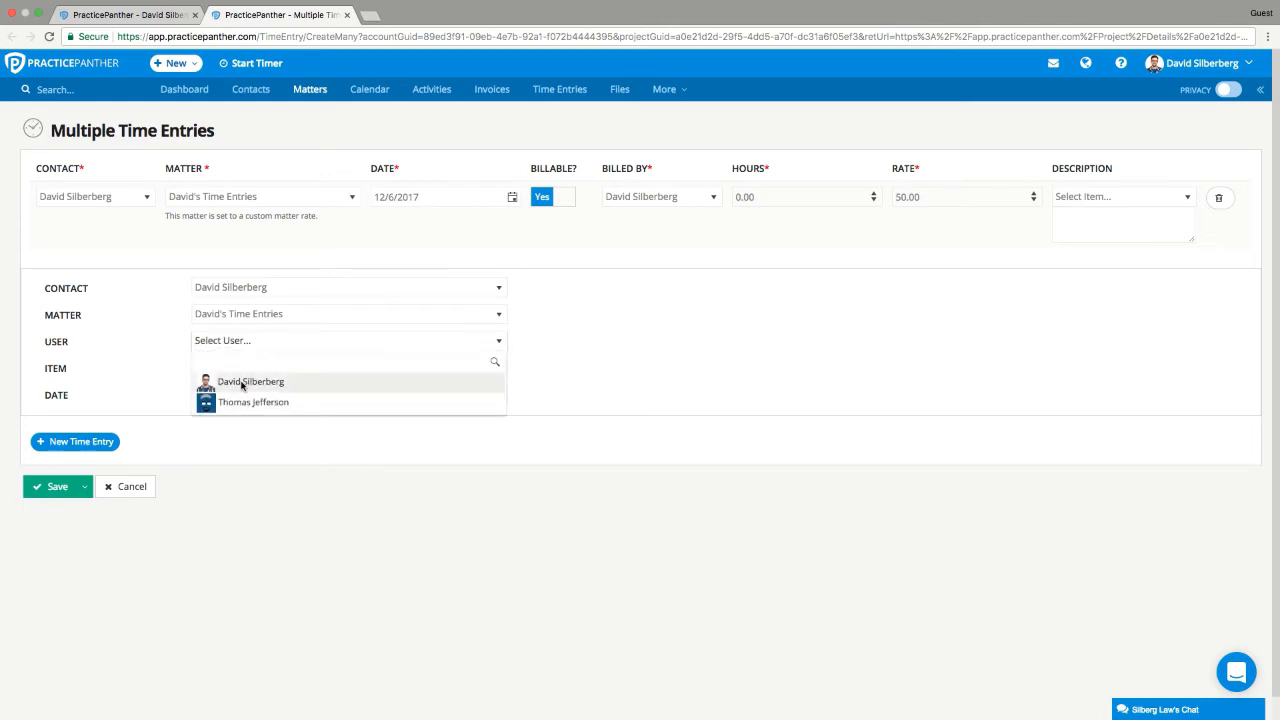
click(243, 381)
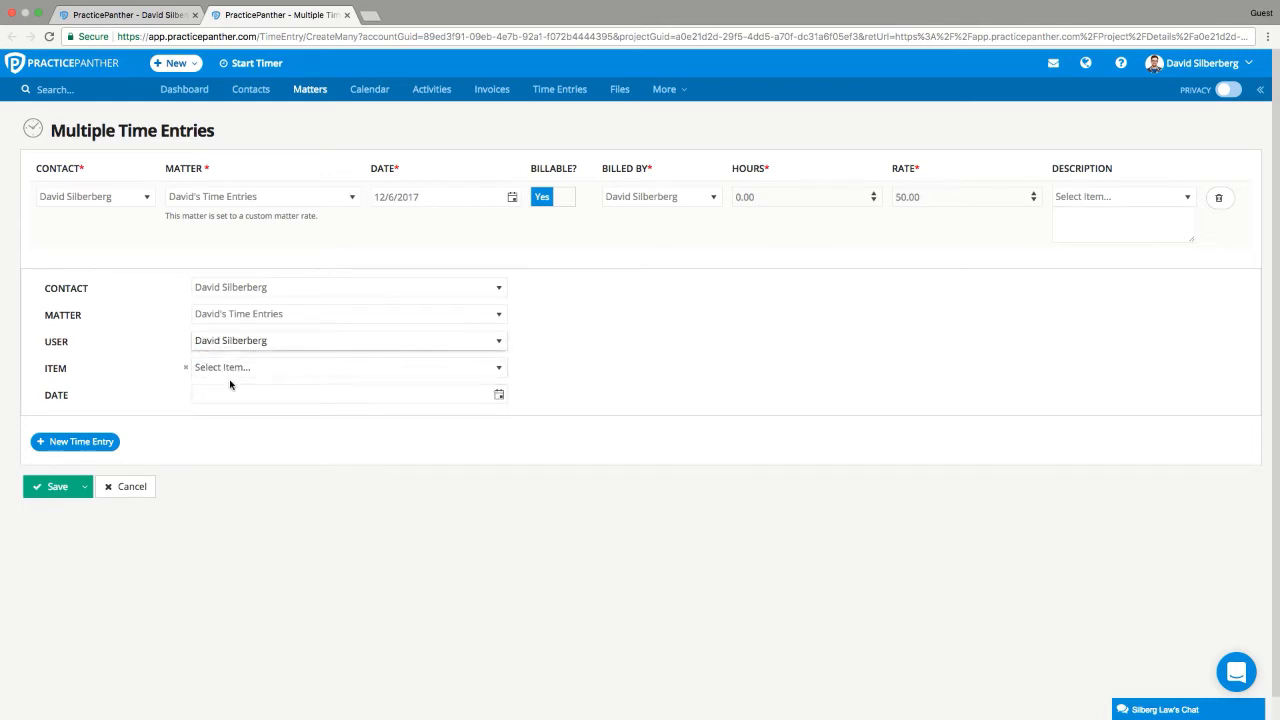
click(498, 395)
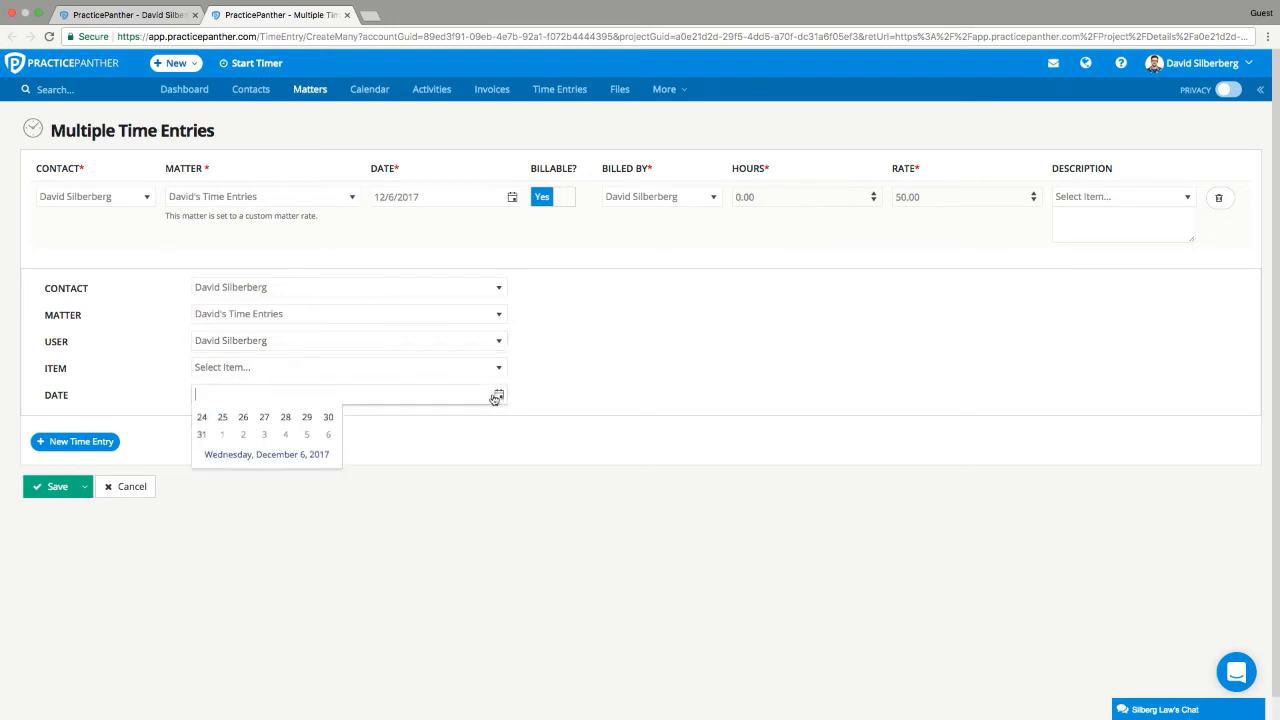
click(266, 474)
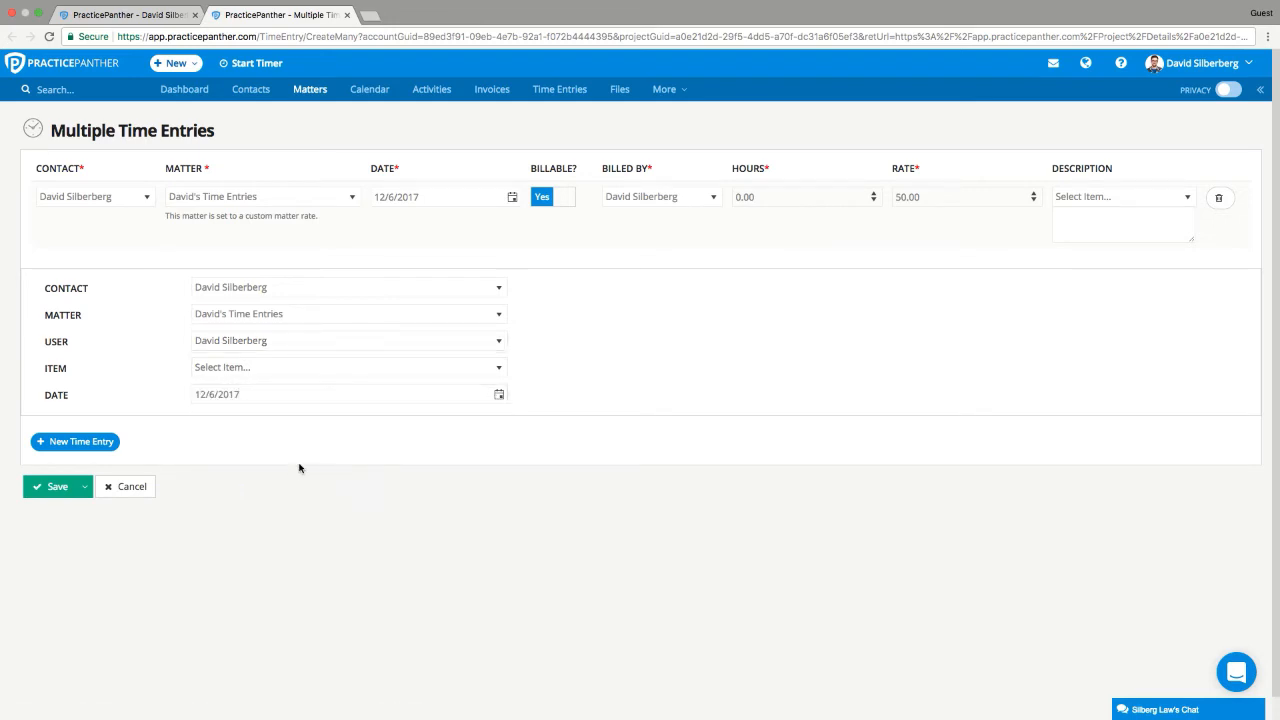
Add a second time entry row and set the hours to 2 in the first row and 4 in the second
click(104, 442)
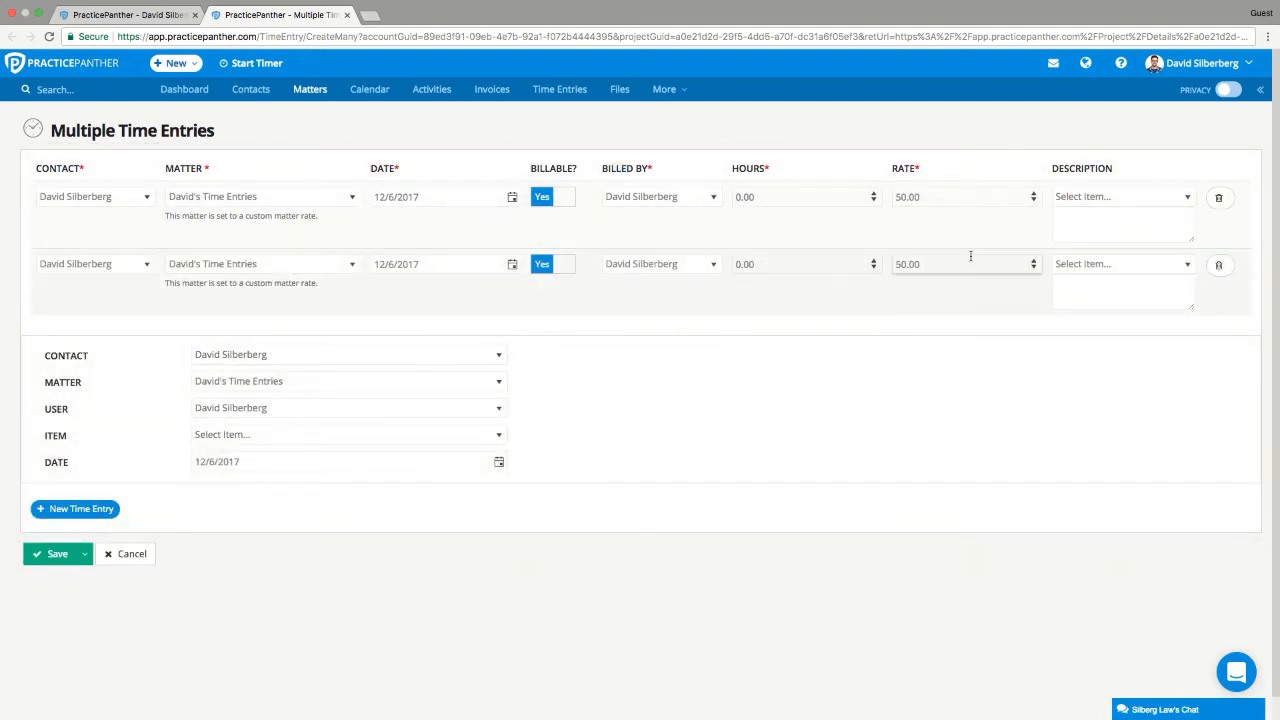
click(778, 196)
drag(778, 196, 721, 202)
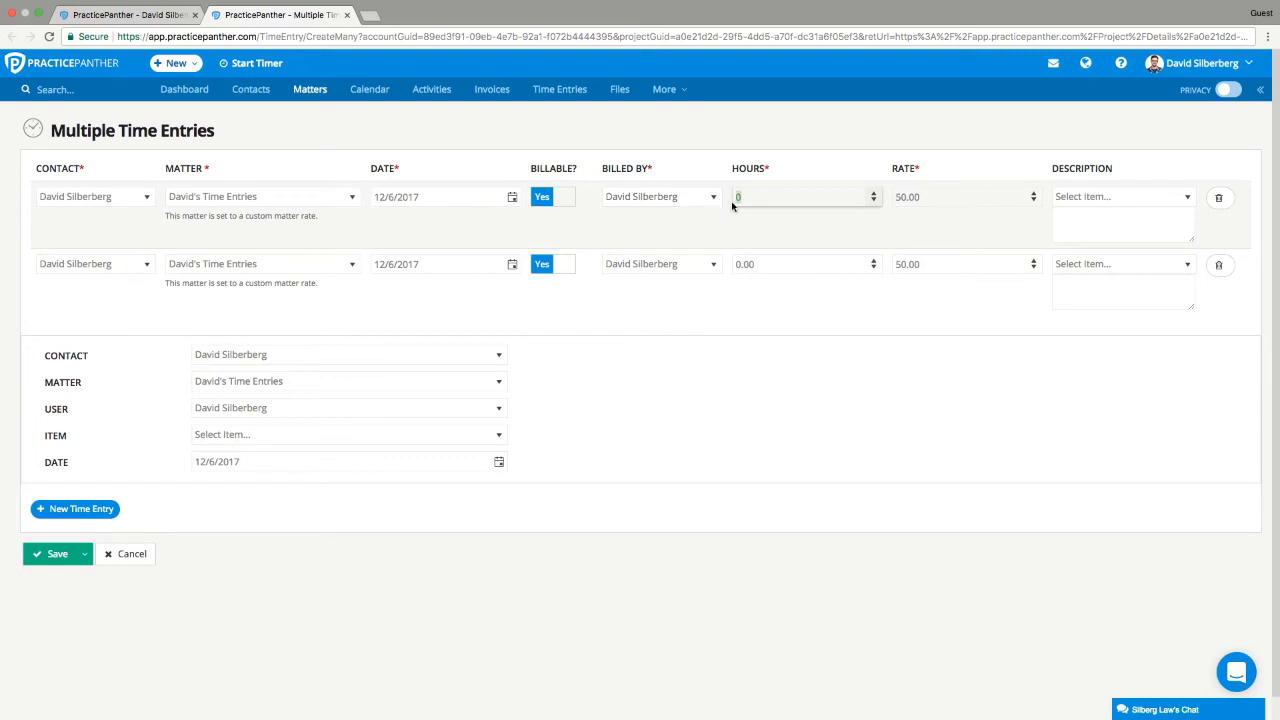
text(2)
click(760, 233)
click(772, 264)
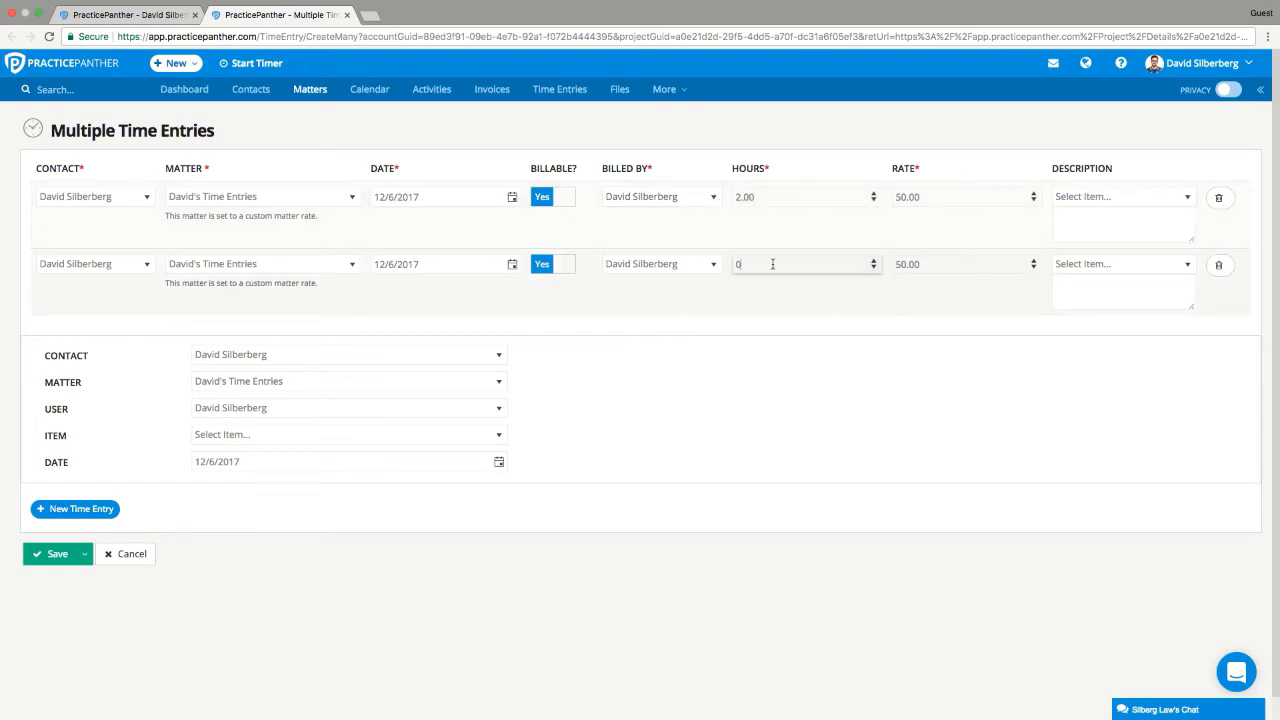
text(4)
click(725, 378)
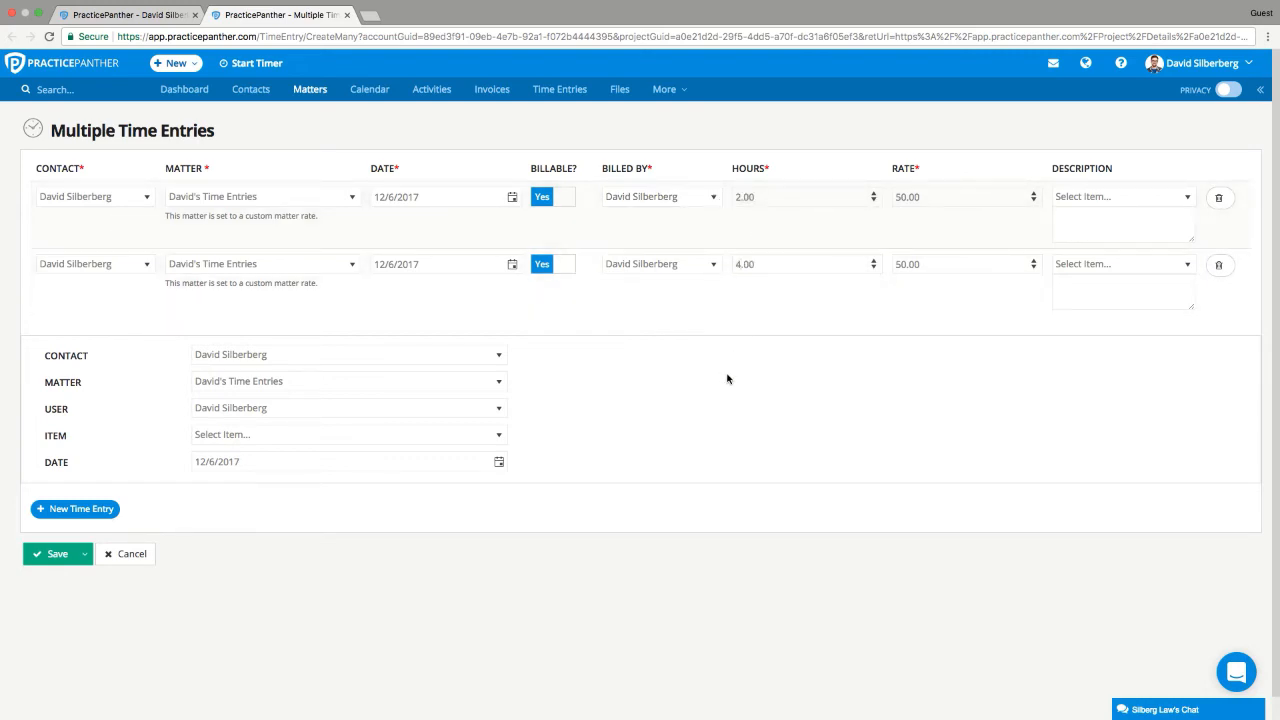
Save the 2-hour and 4-hour time entries and review them in the matter's time entries list
click(86, 556)
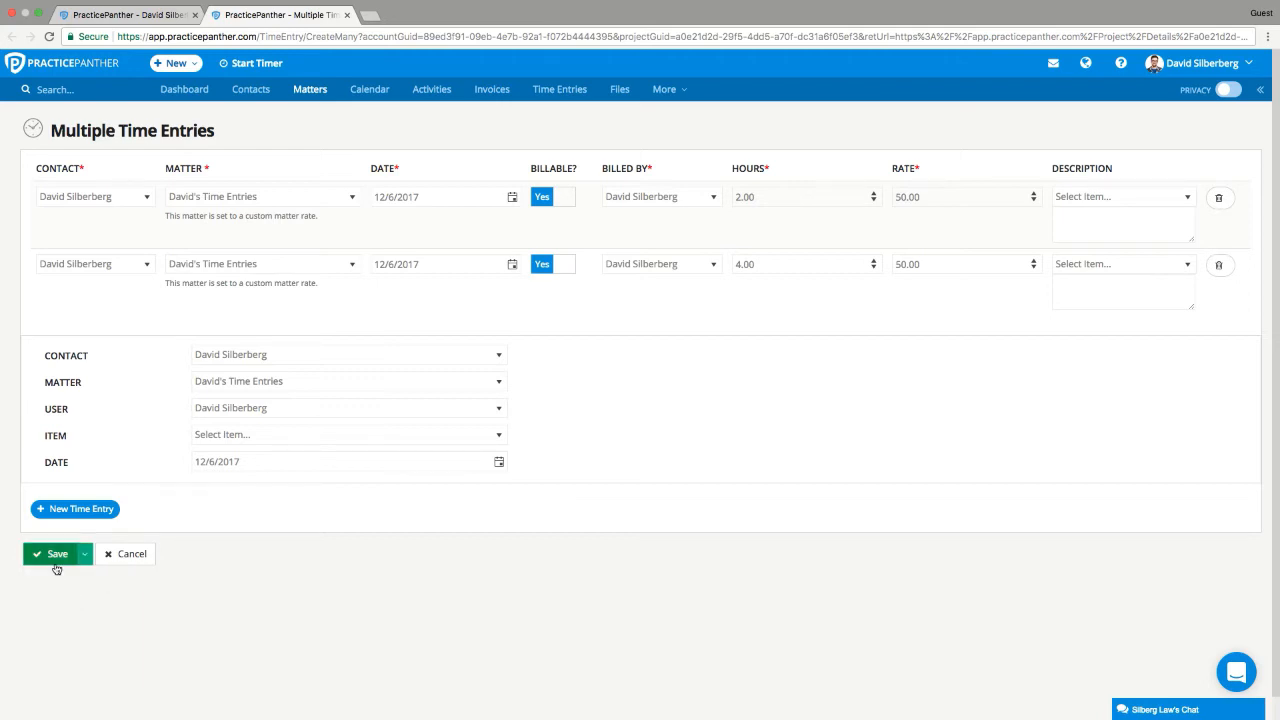
click(57, 560)
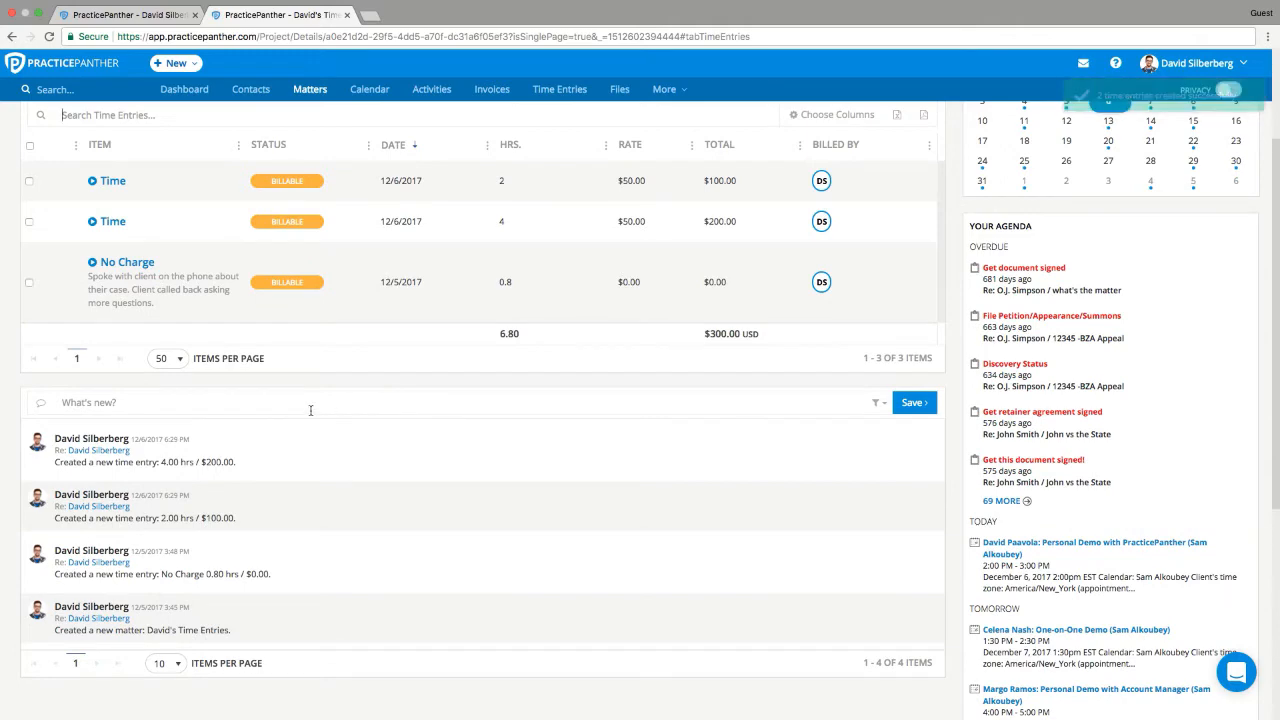
scroll(312, 406, up, 2)
scroll(315, 407, up, 1)
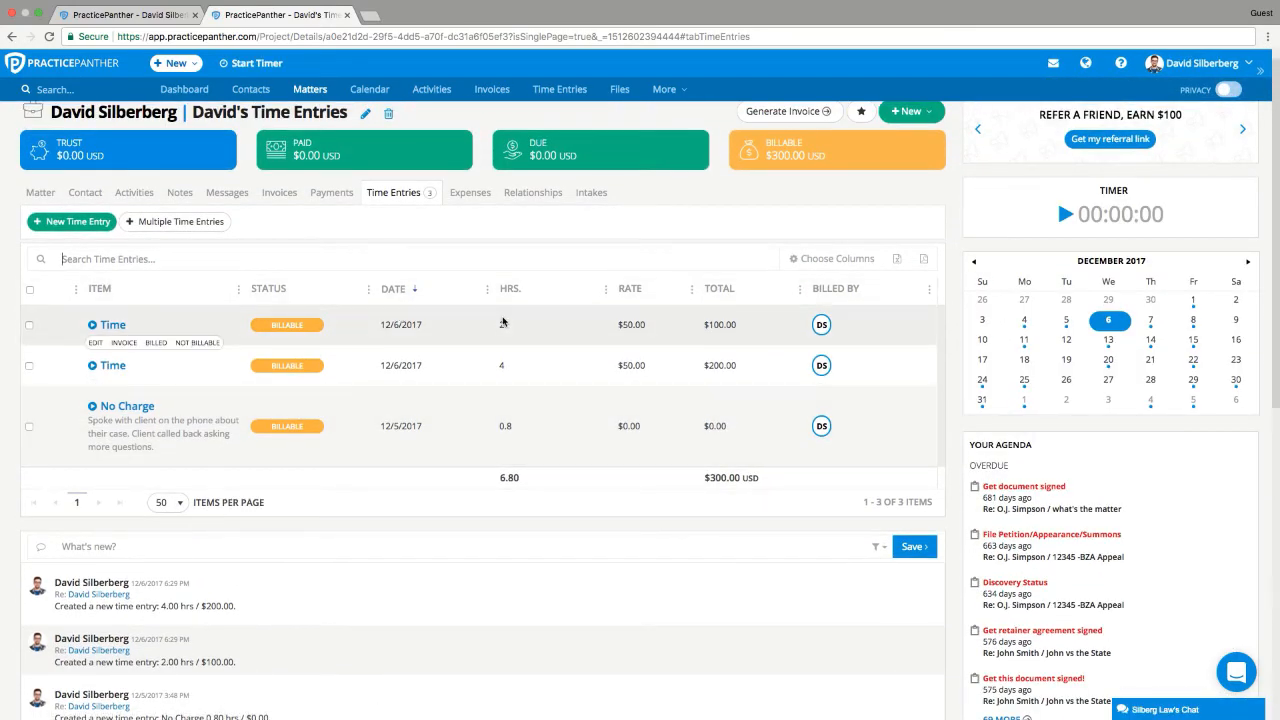
scroll(505, 323, up, 1)
mouse_move(822, 185)
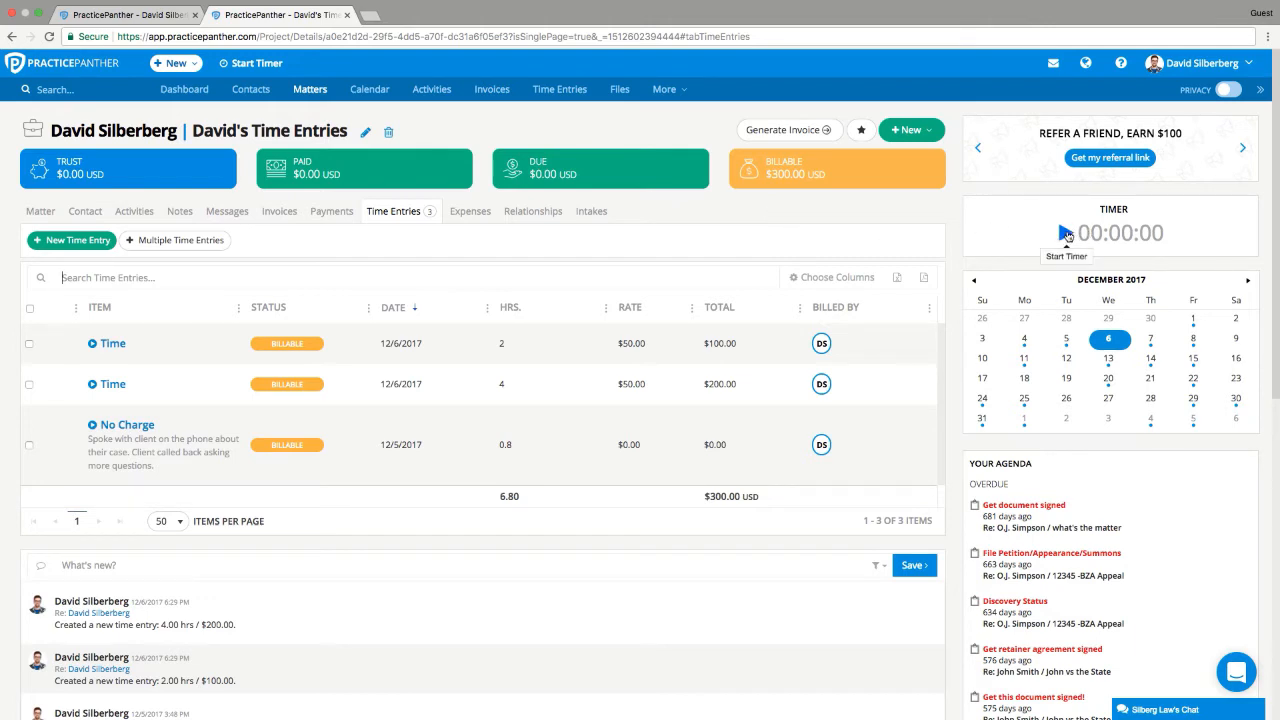
Start a new timer, open the Calendar in a new browser tab and compare the running timer across both tabs
click(1066, 233)
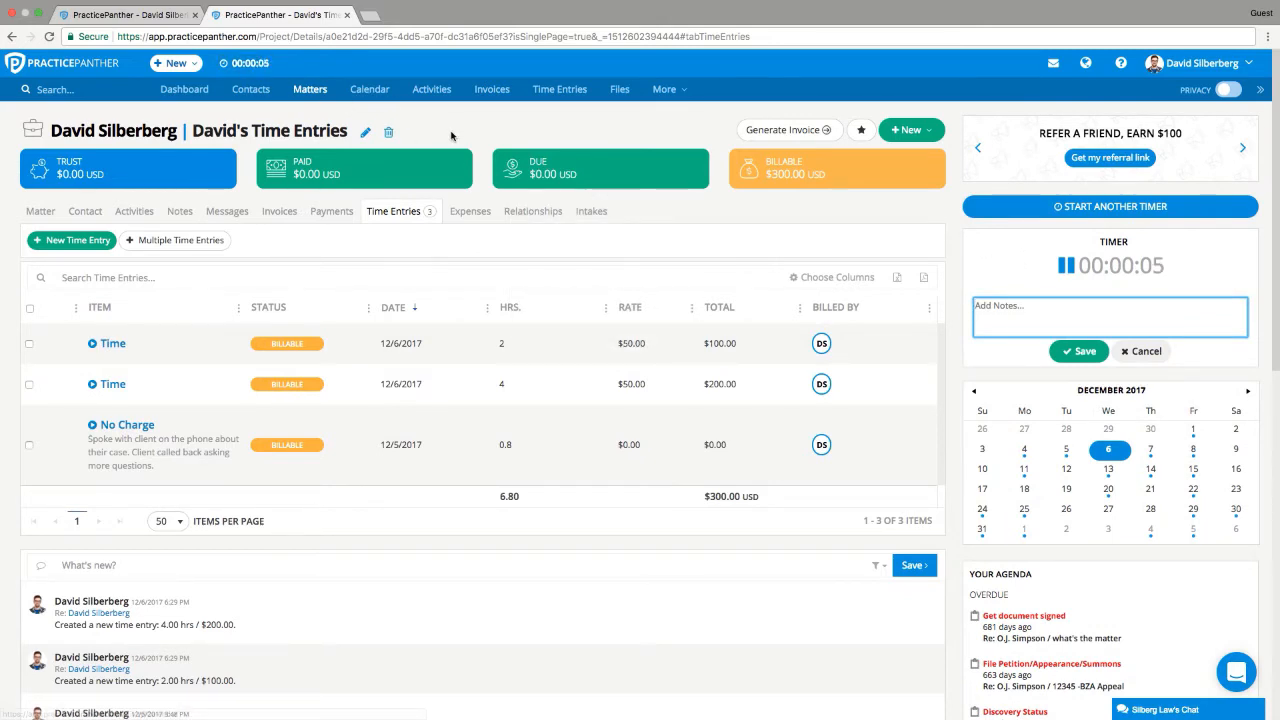
middle_click(380, 92)
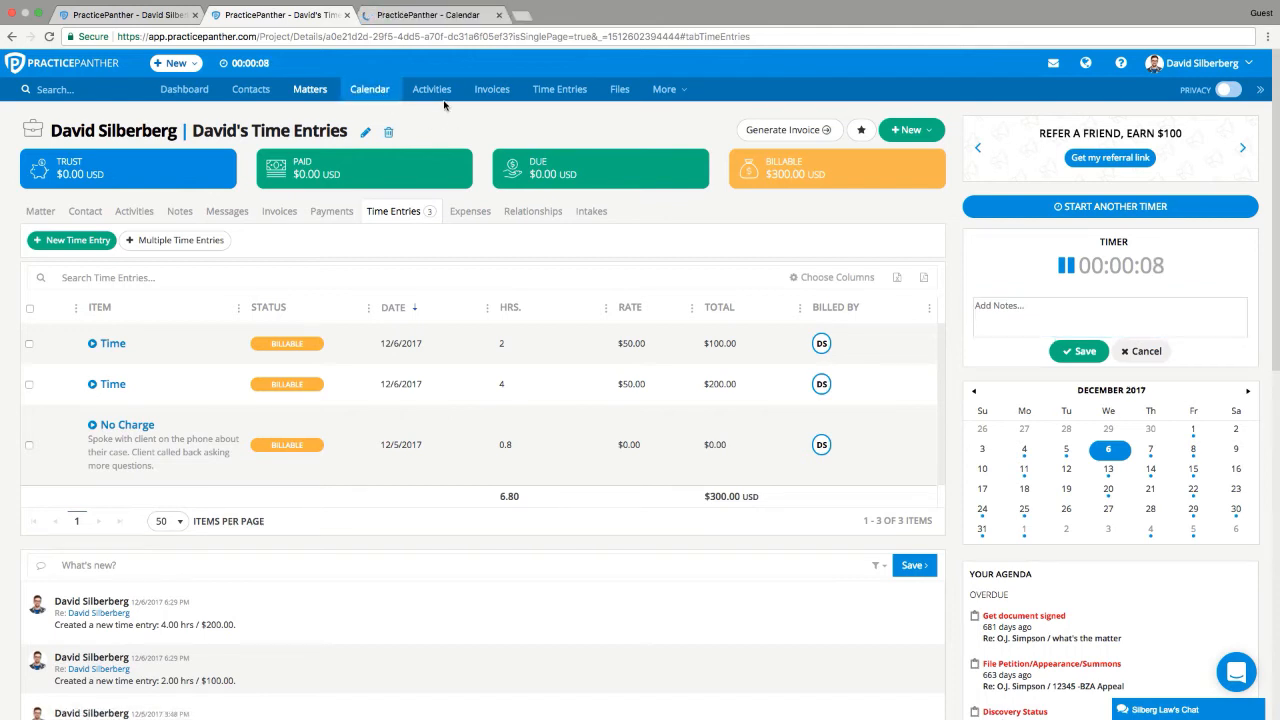
click(425, 15)
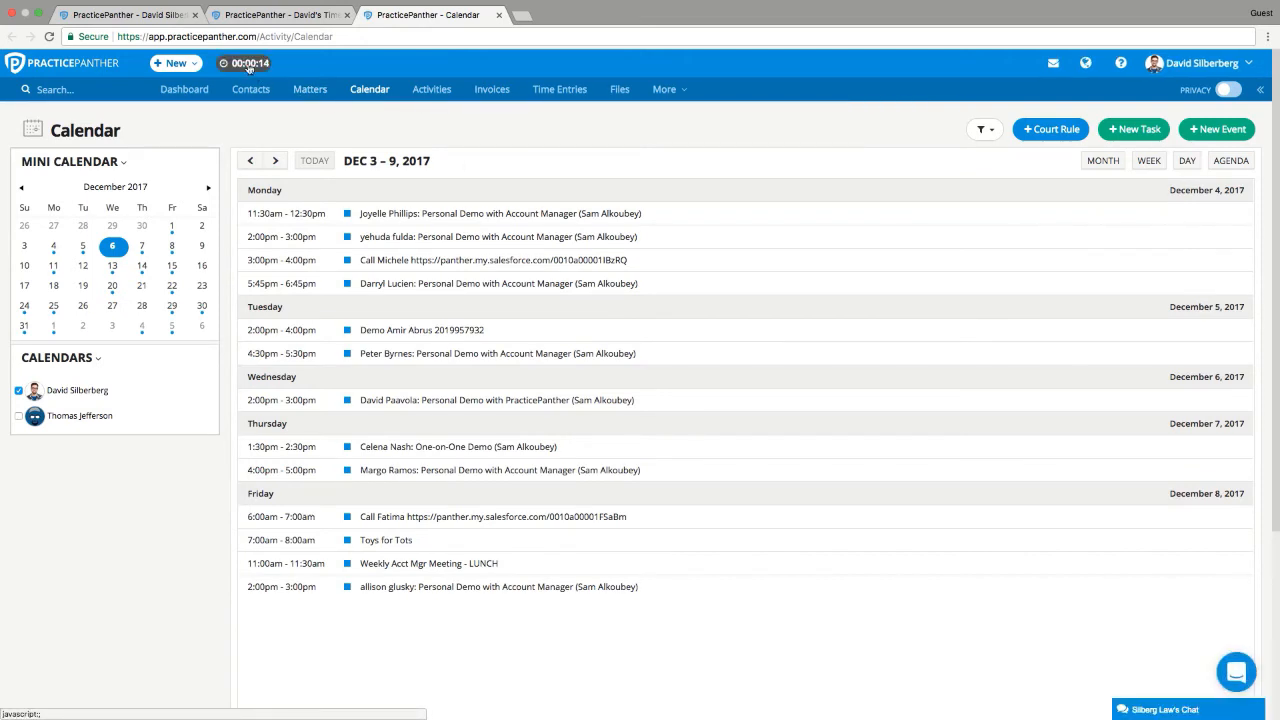
click(249, 63)
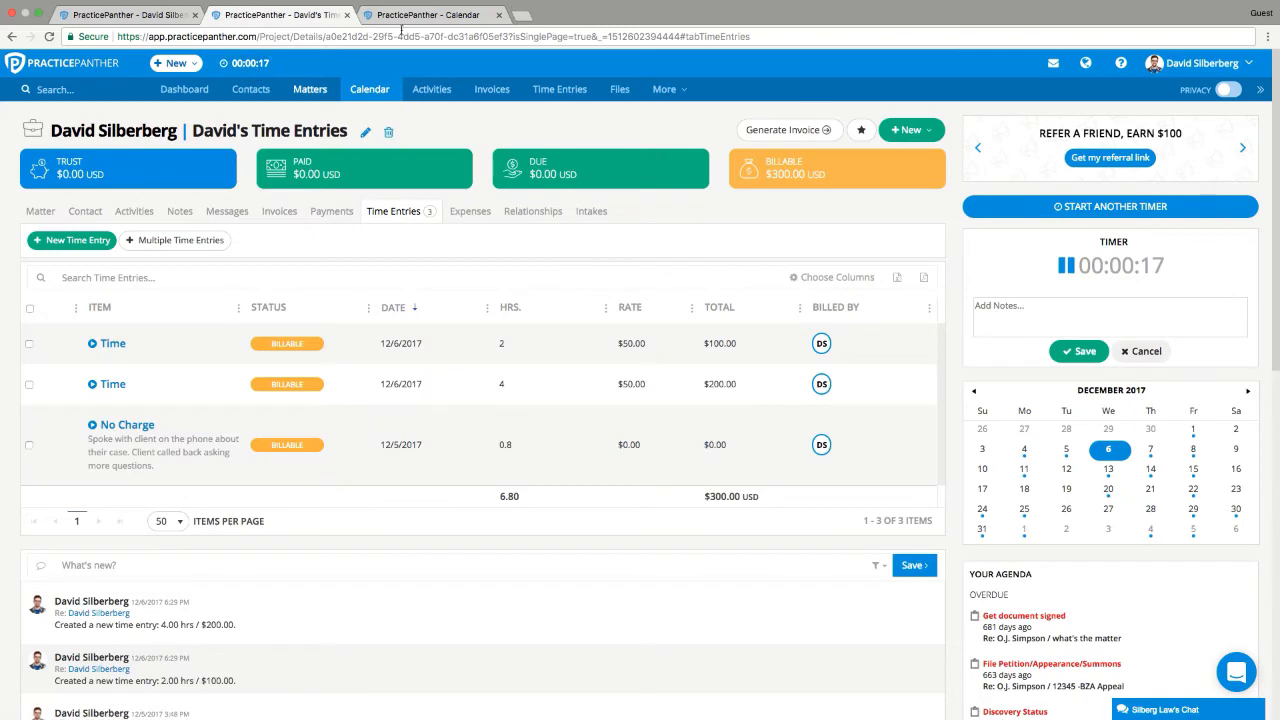
click(413, 19)
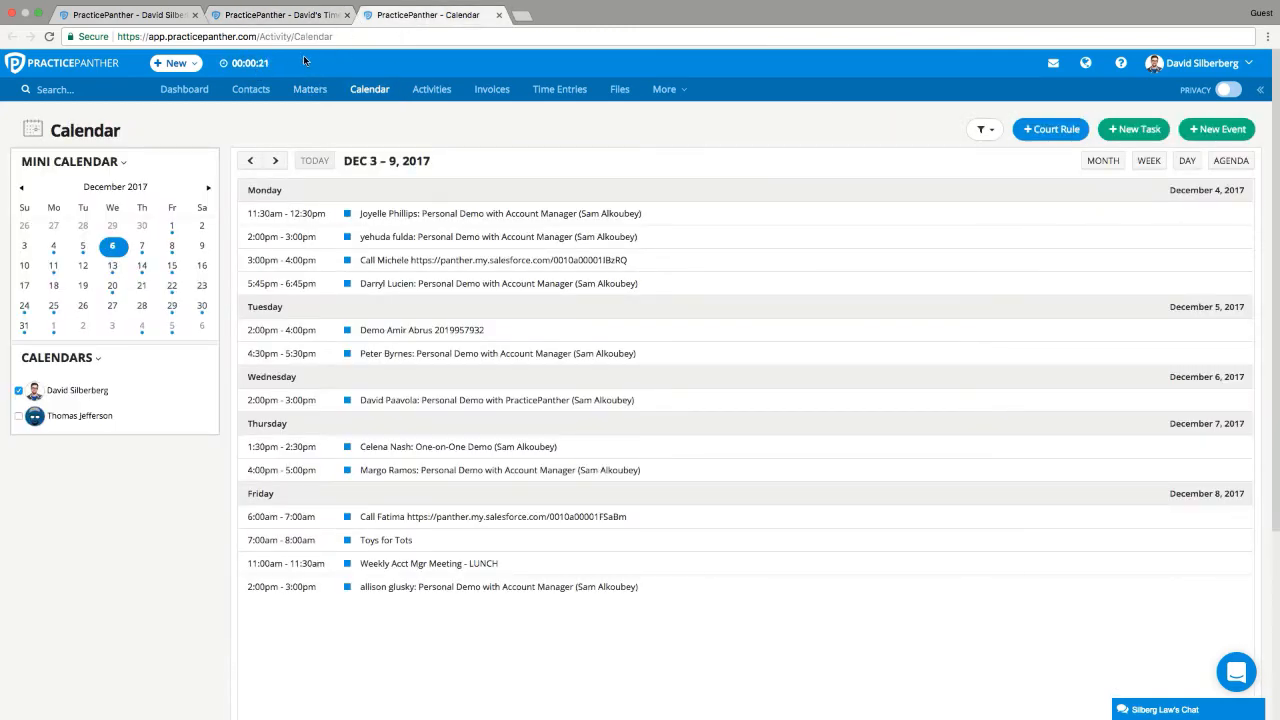
click(300, 14)
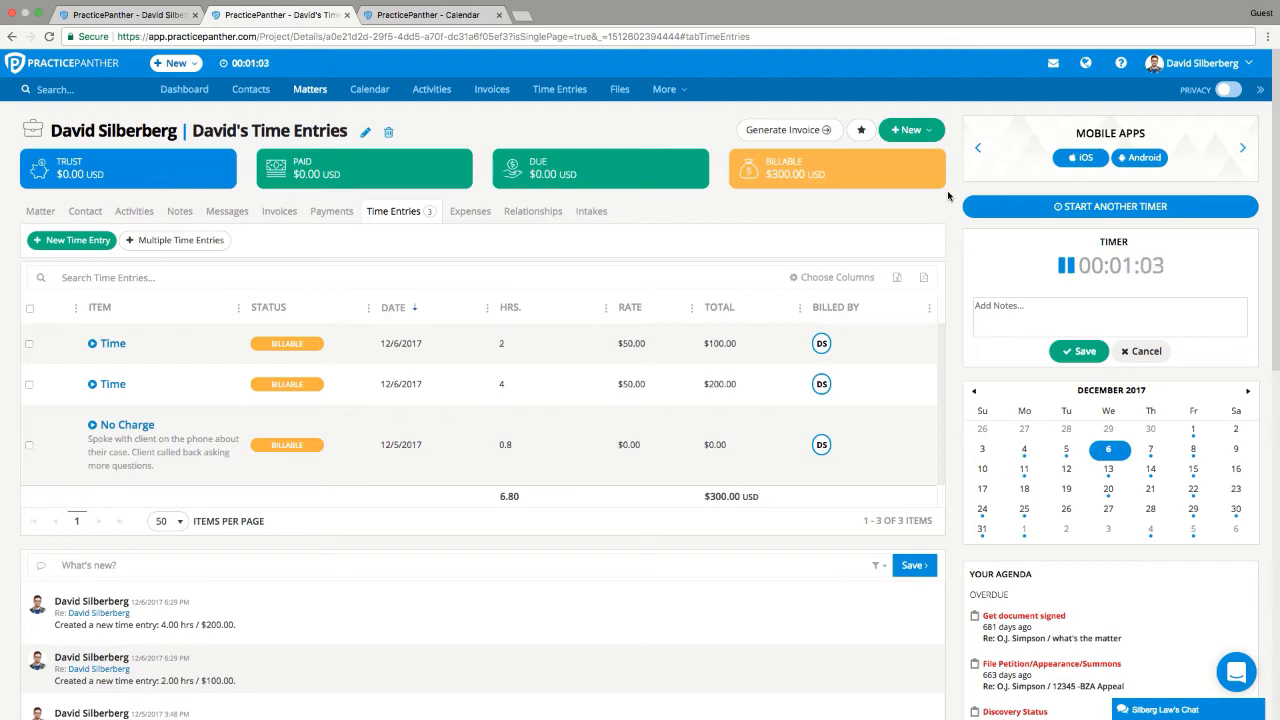
Pause and resume the running timer, and add the note "These are live notes" to it
click(1066, 265)
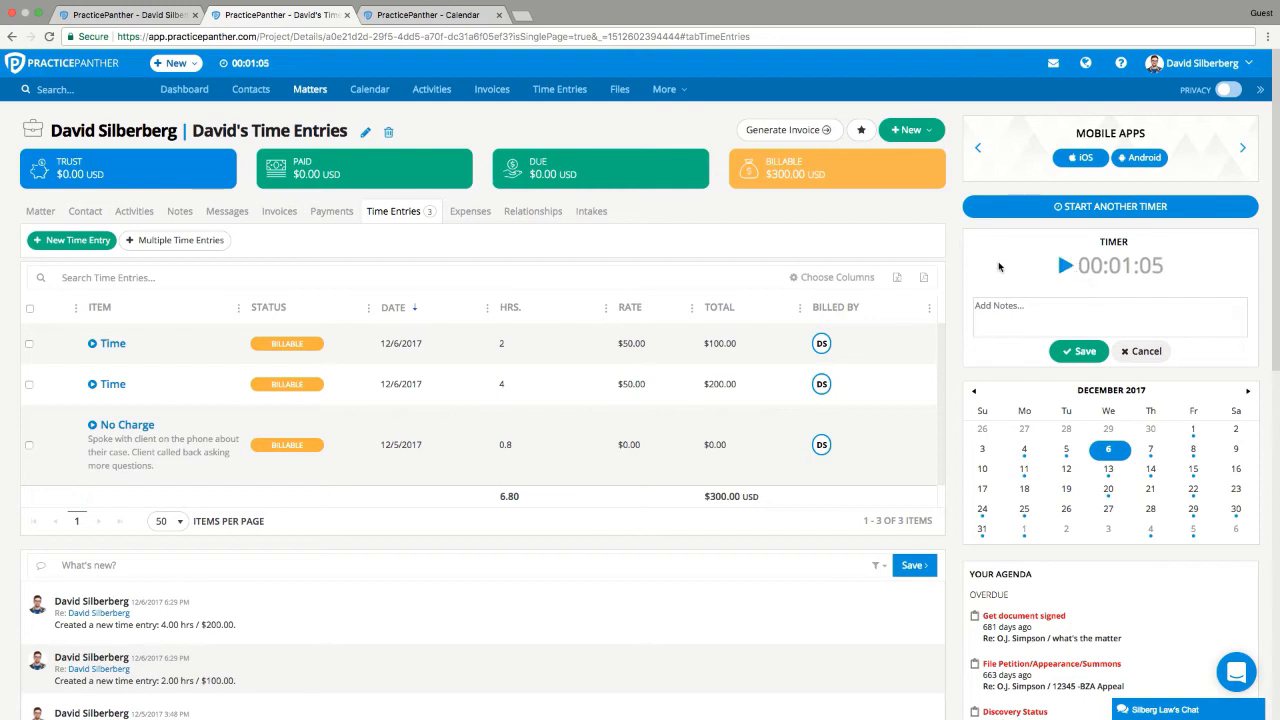
click(1065, 265)
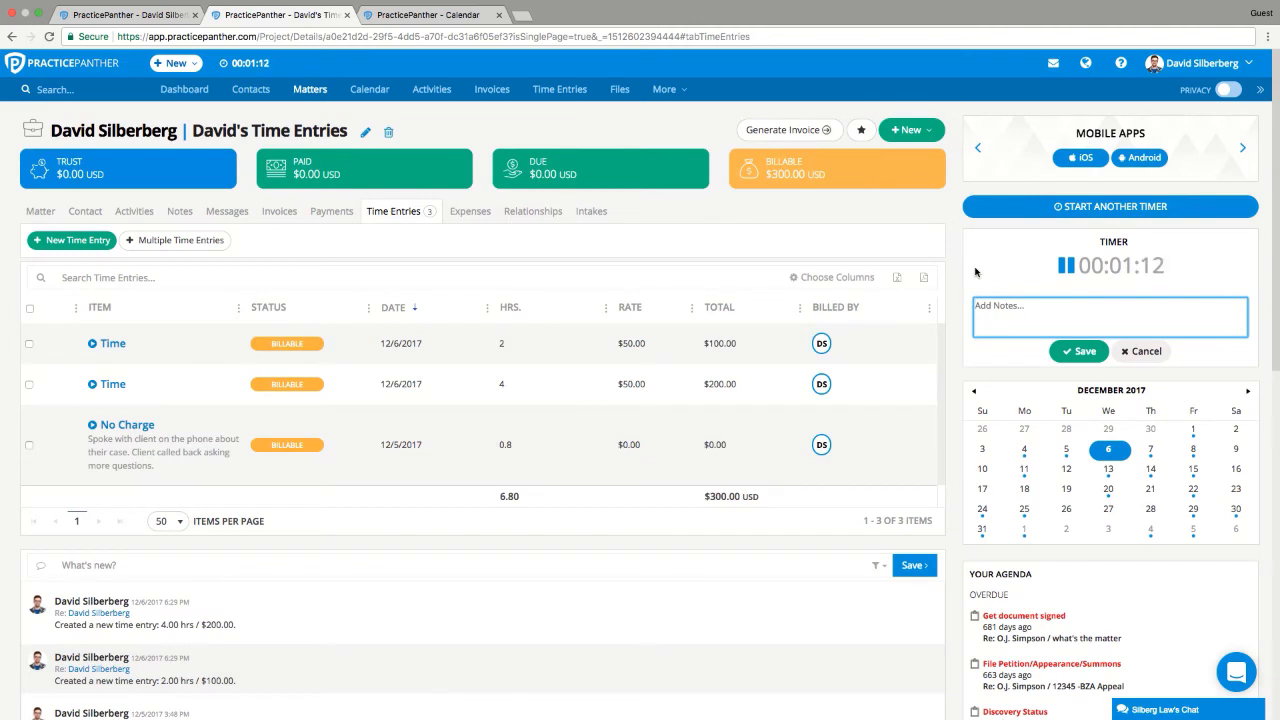
text(These are live notes)
Open the Contacts page in the Calendar's browser tab and check the timer's notes there
click(460, 15)
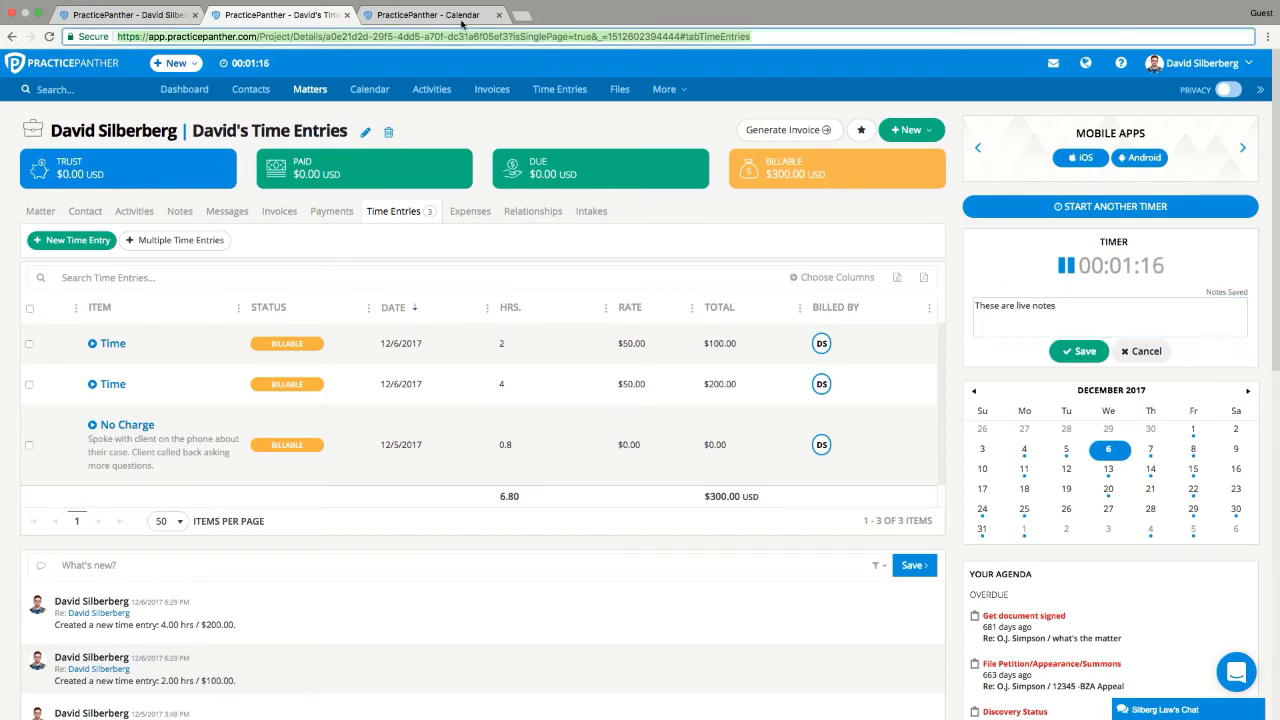
click(252, 89)
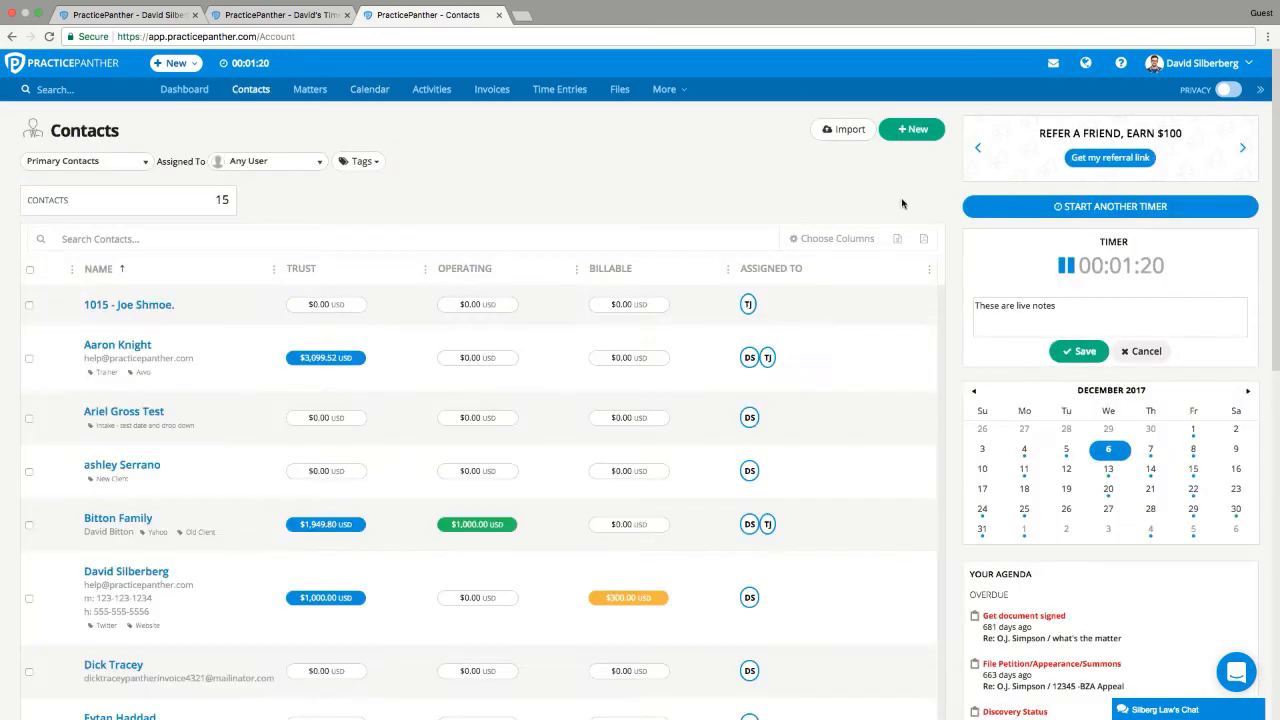
click(1065, 305)
drag(1065, 305, 974, 306)
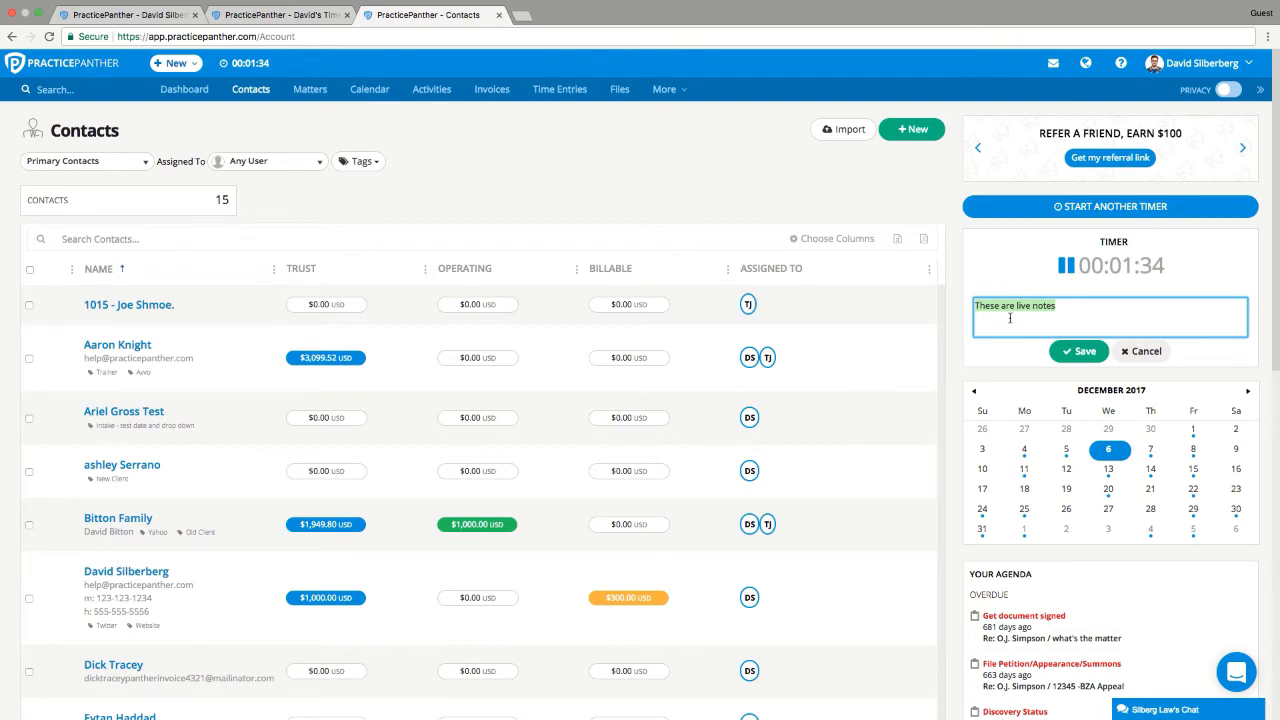
Start another timer, and switch back to the timer that holds the live notes
click(1083, 208)
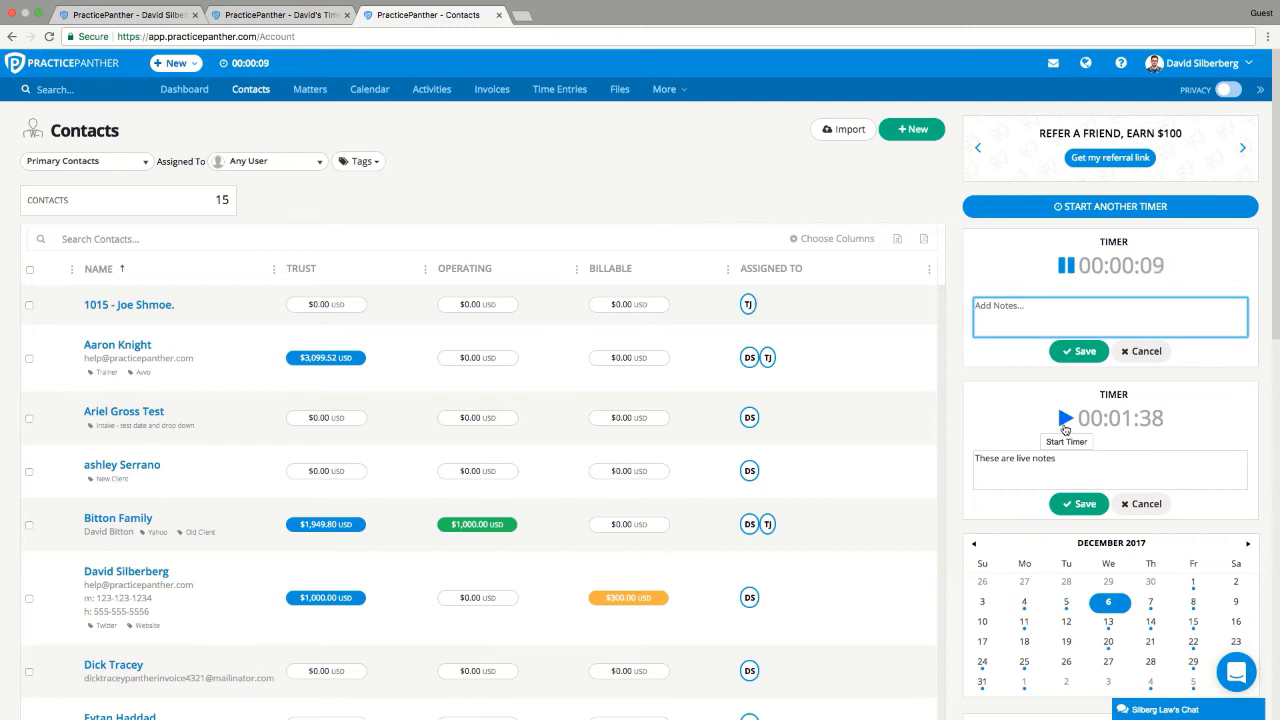
click(1065, 420)
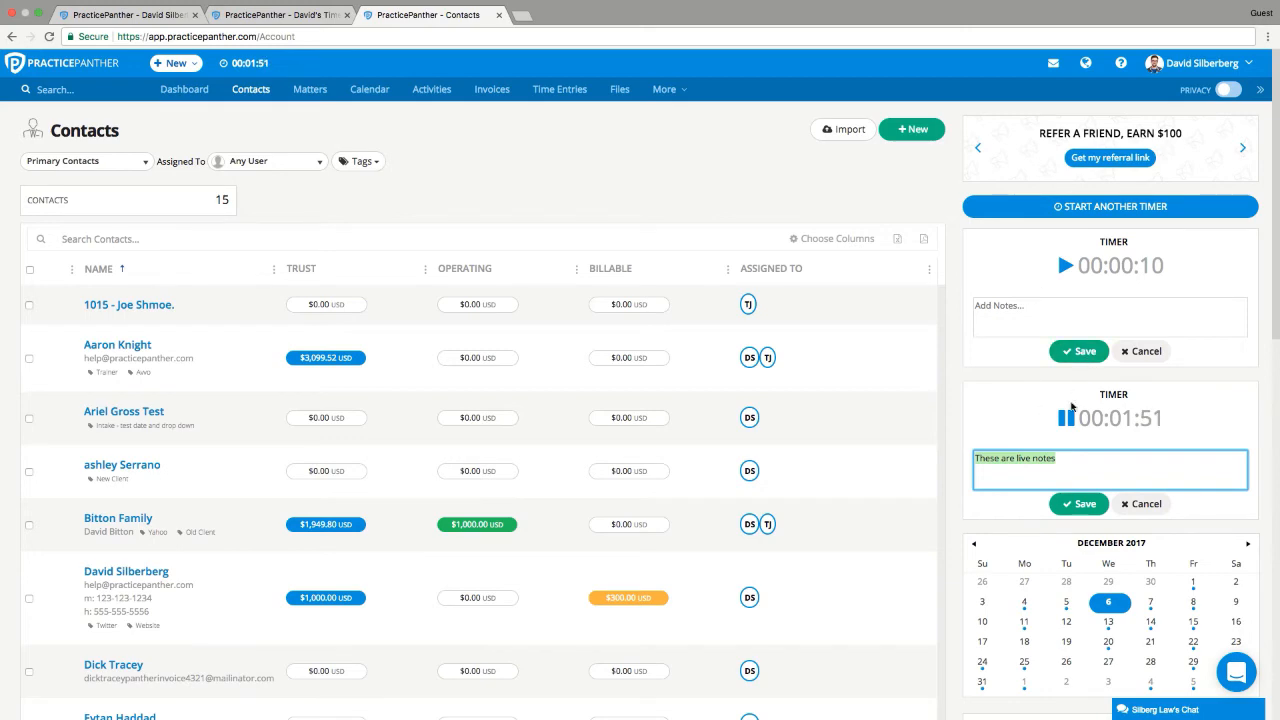
Save the timer with the live notes as a time entry linked to the client contact and the custom-rate time entries matter
click(1078, 504)
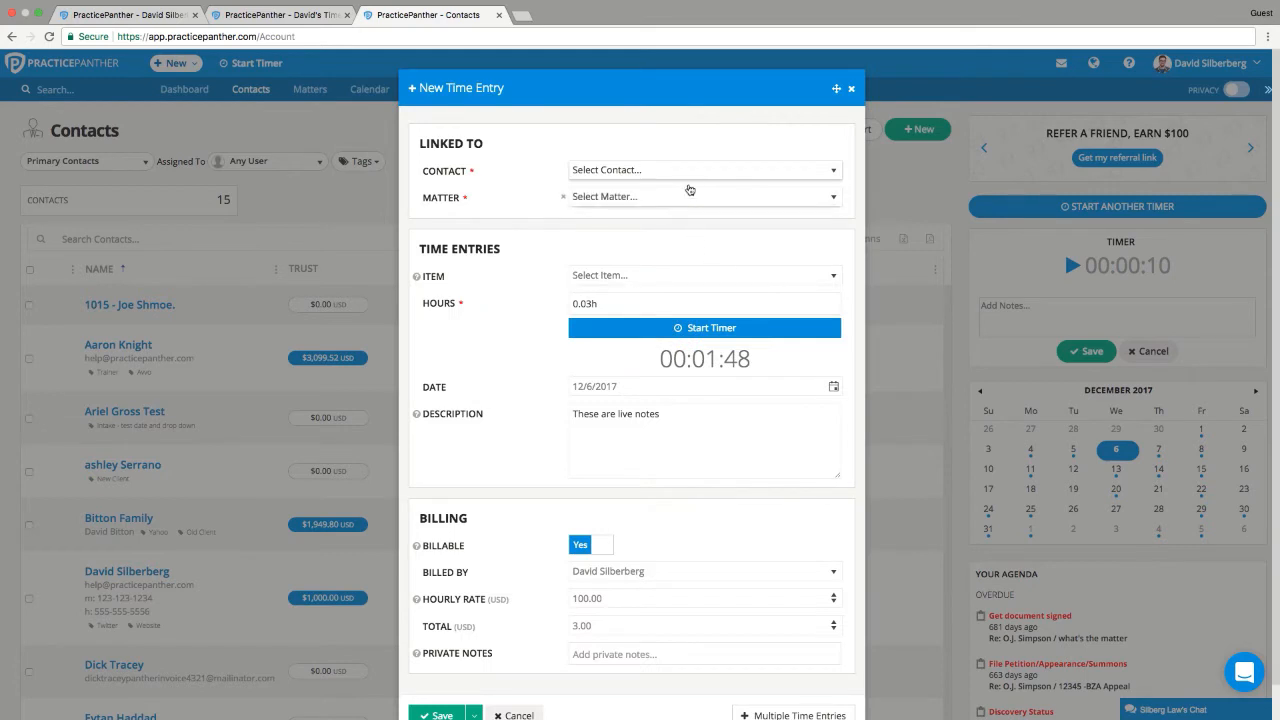
click(694, 174)
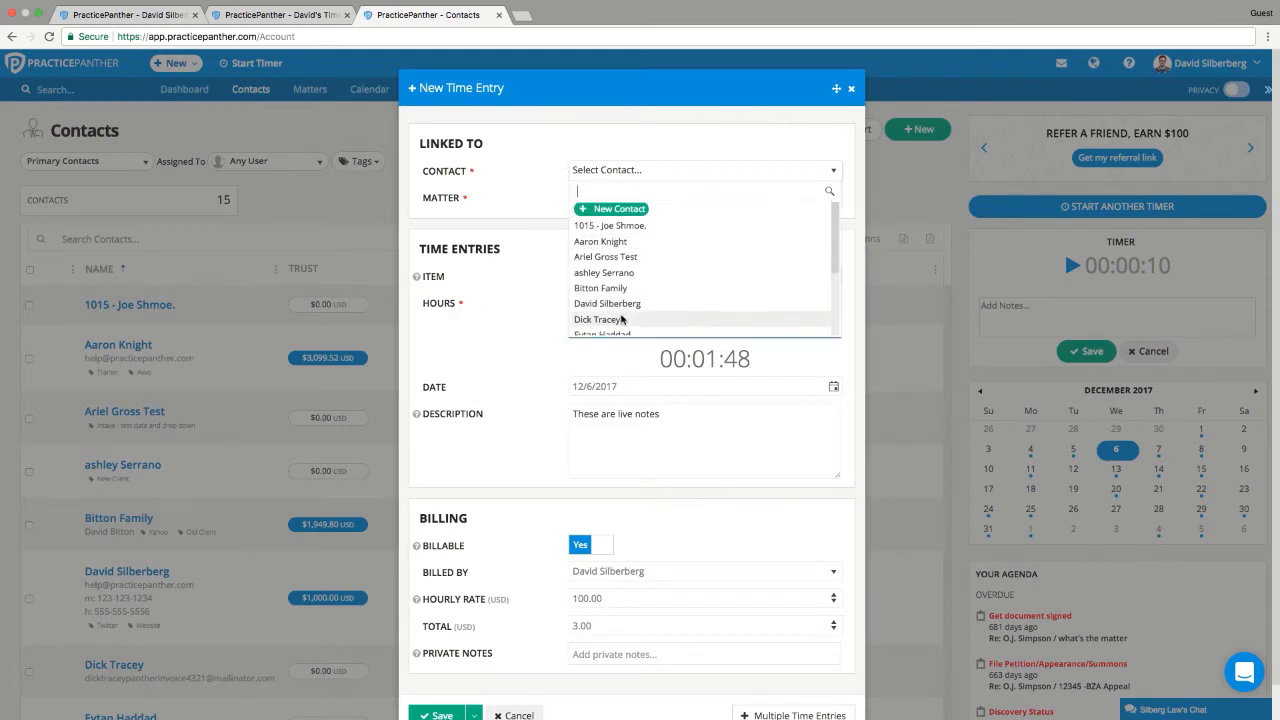
click(610, 303)
click(648, 199)
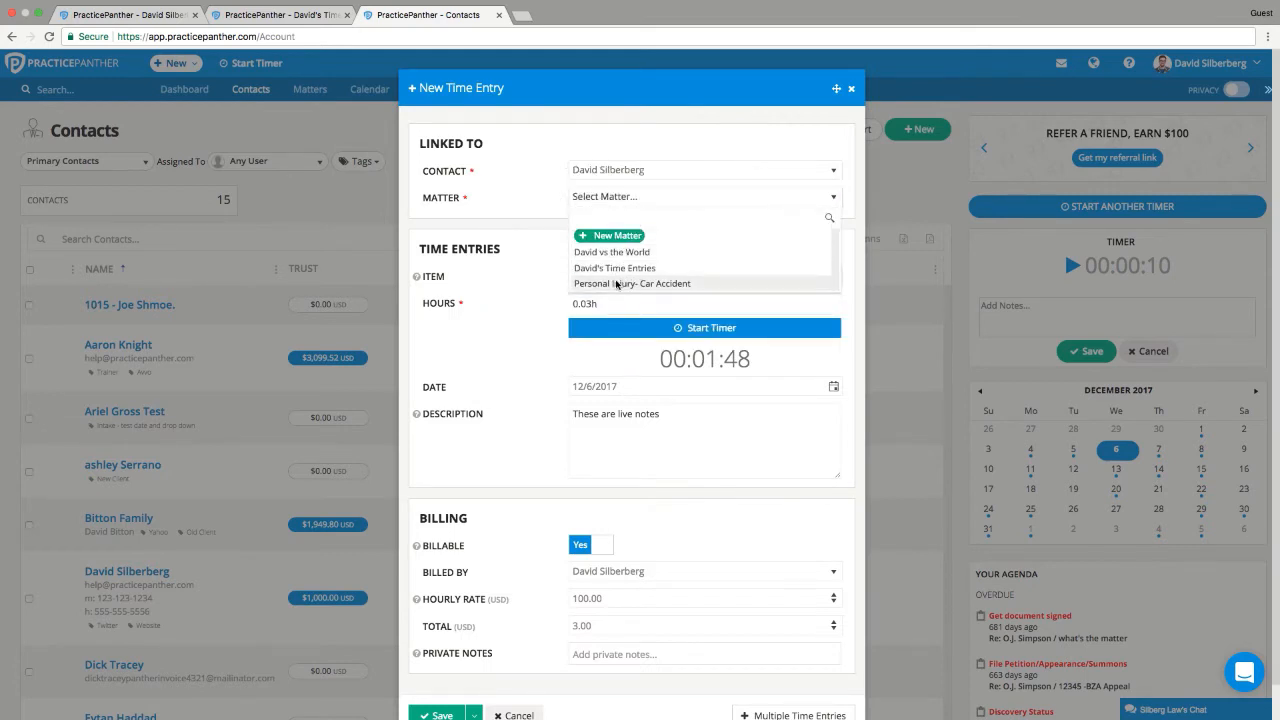
click(617, 268)
scroll(522, 402, down, 1)
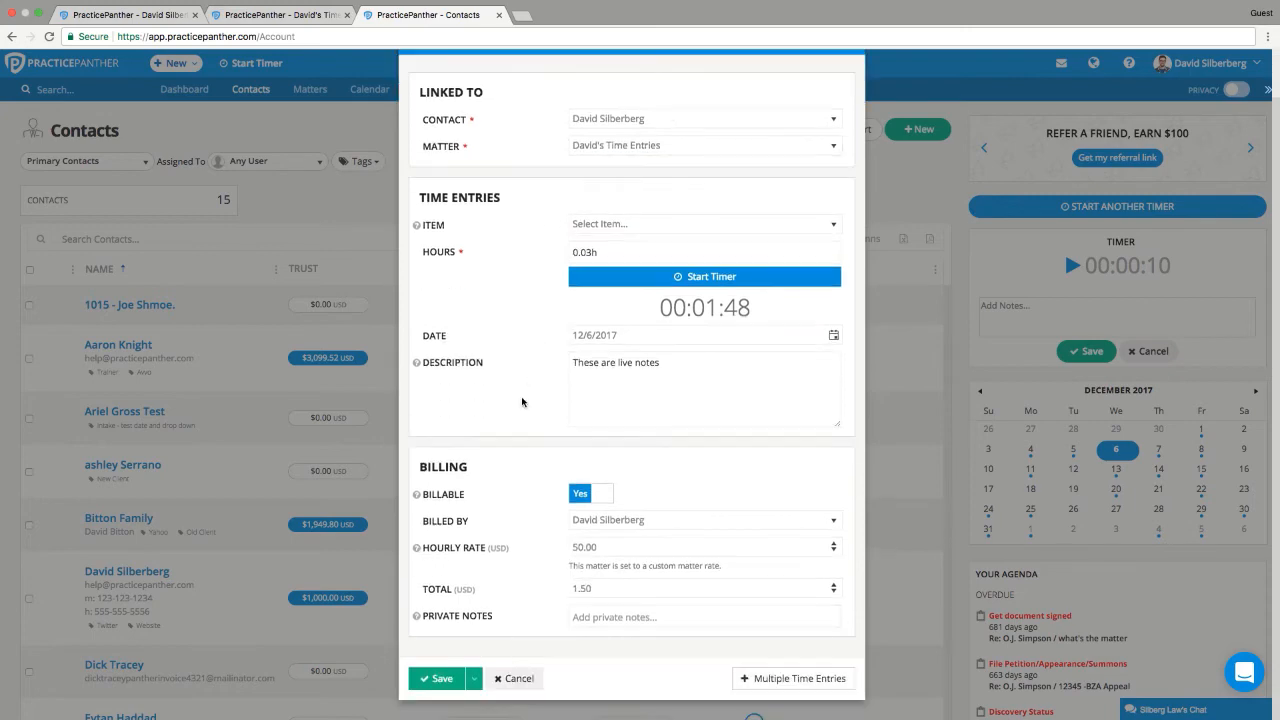
click(613, 388)
click(436, 678)
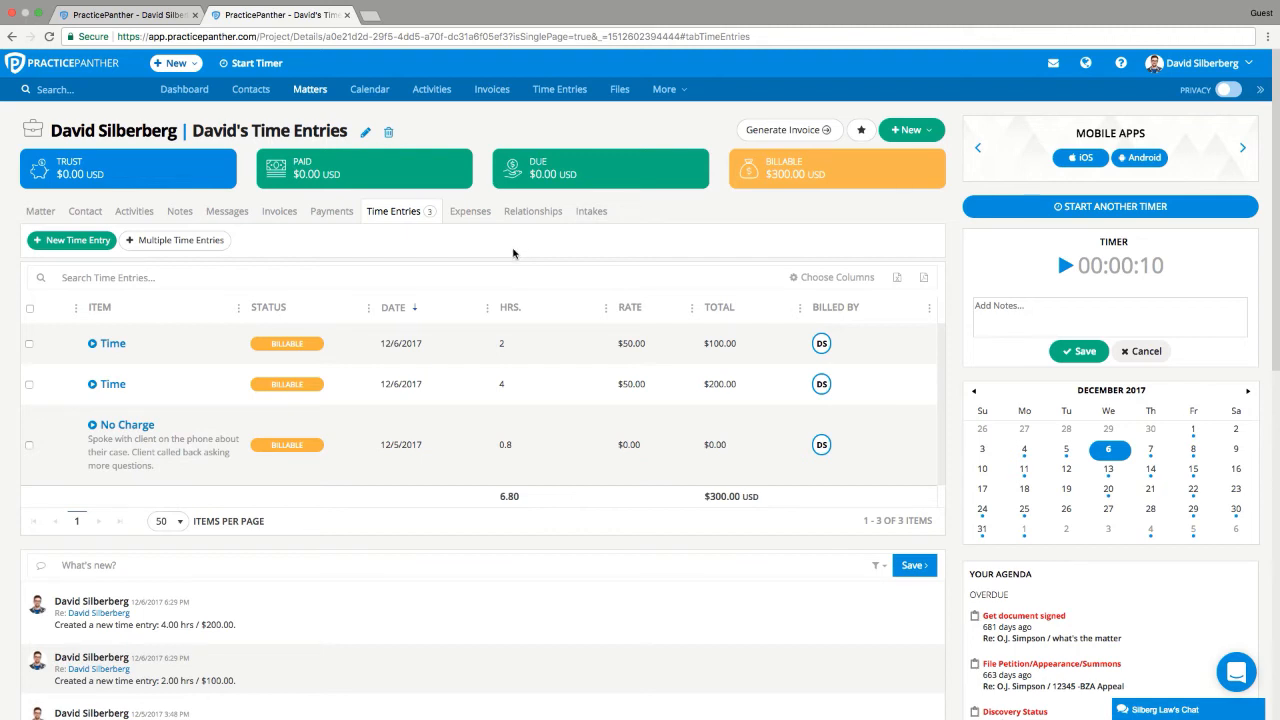
Create and save a task on the matter with the subject "Check email and respond to client."
click(902, 136)
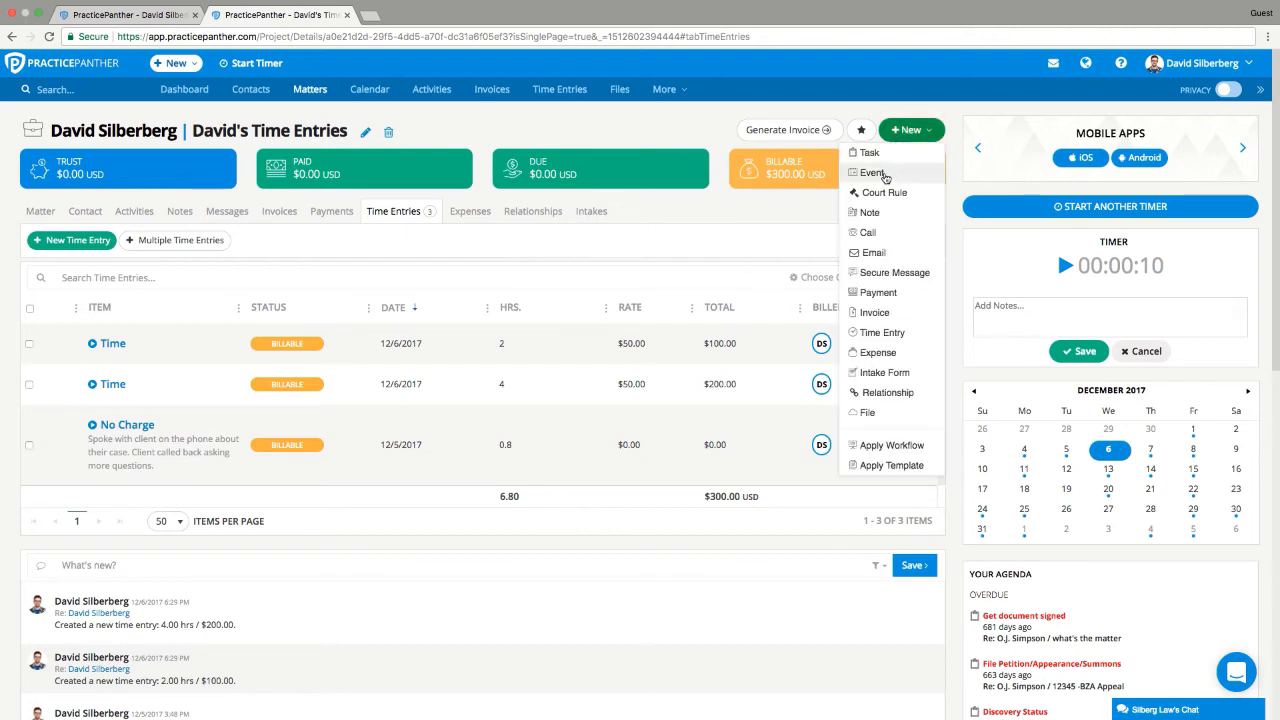
click(877, 157)
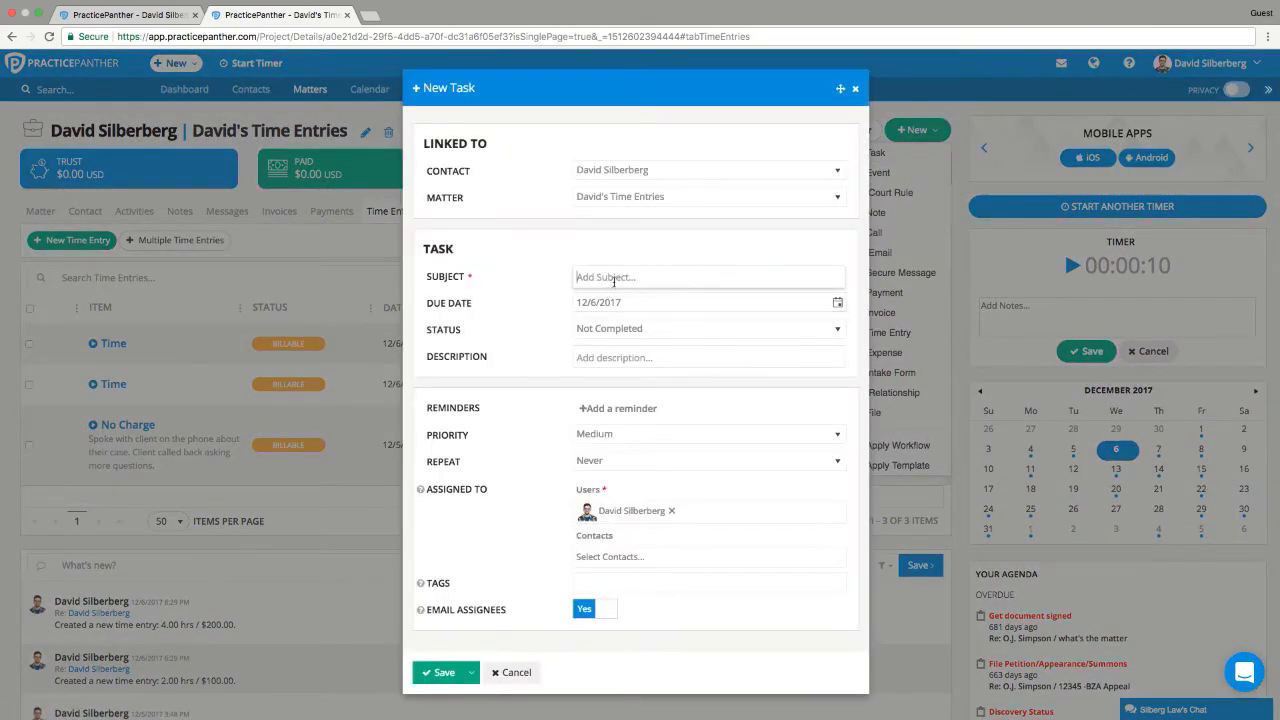
click(614, 281)
text(Check email and respond to )
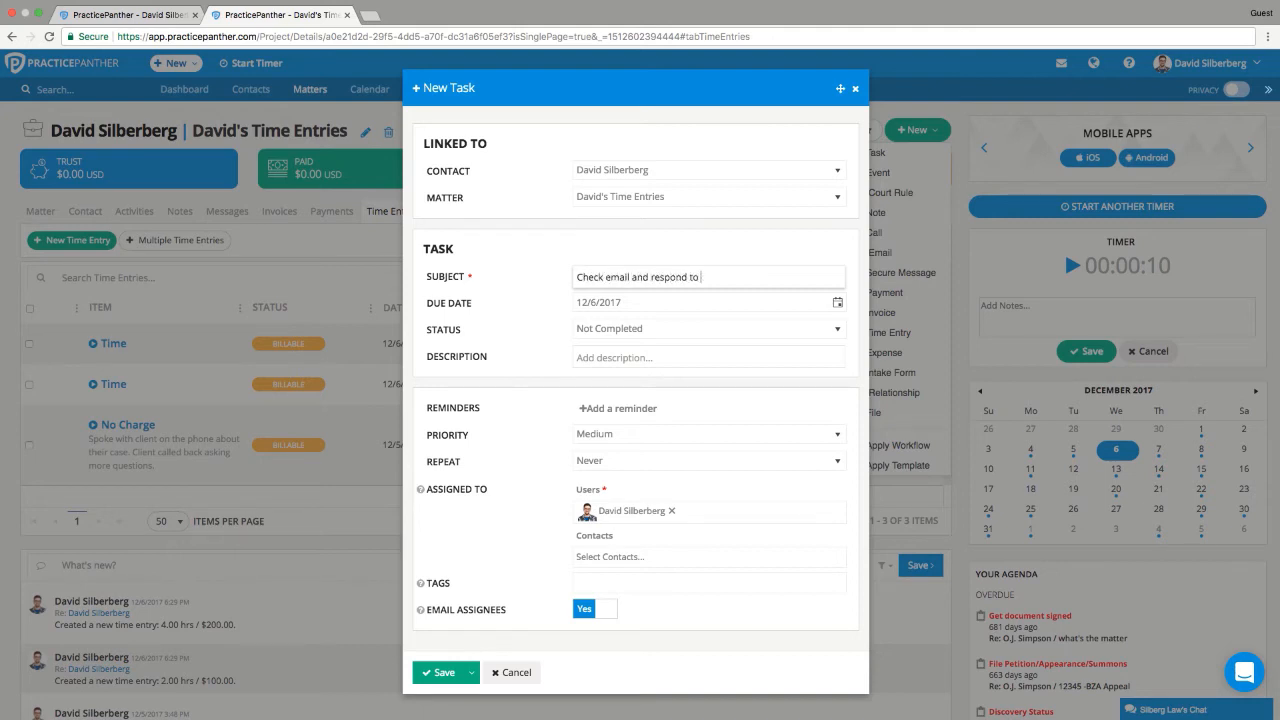
text(client.)
click(545, 263)
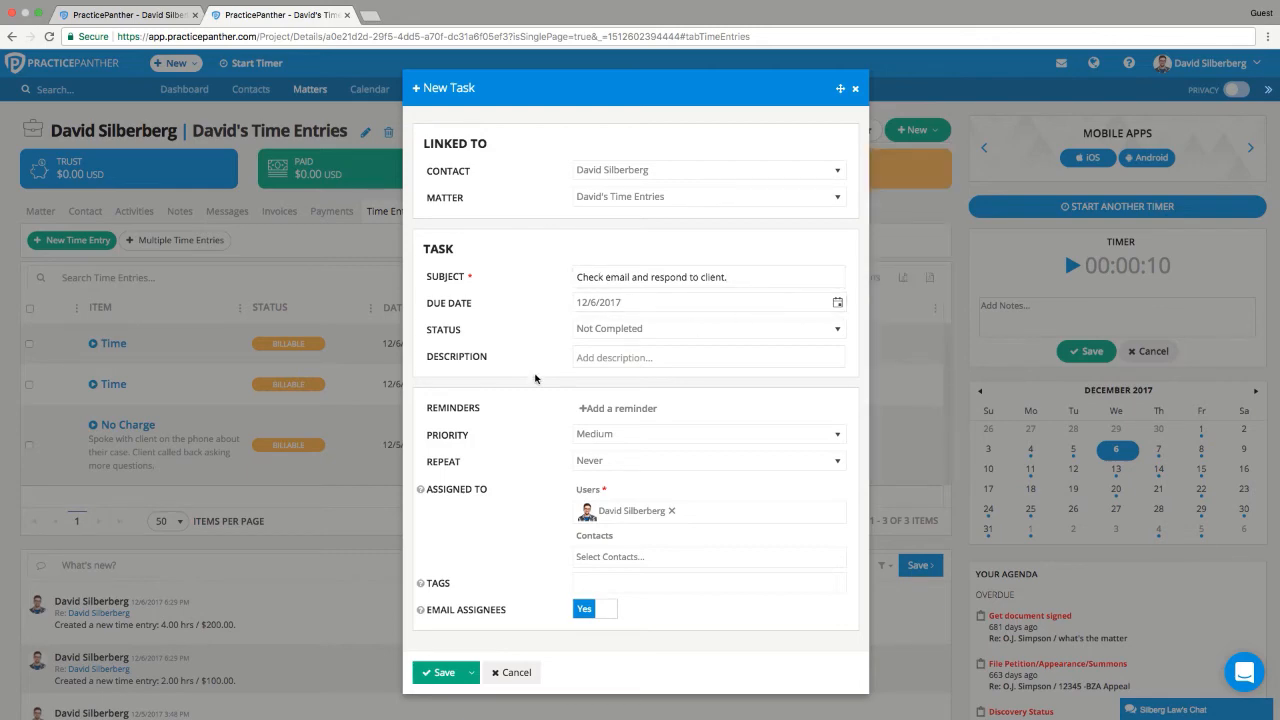
click(440, 673)
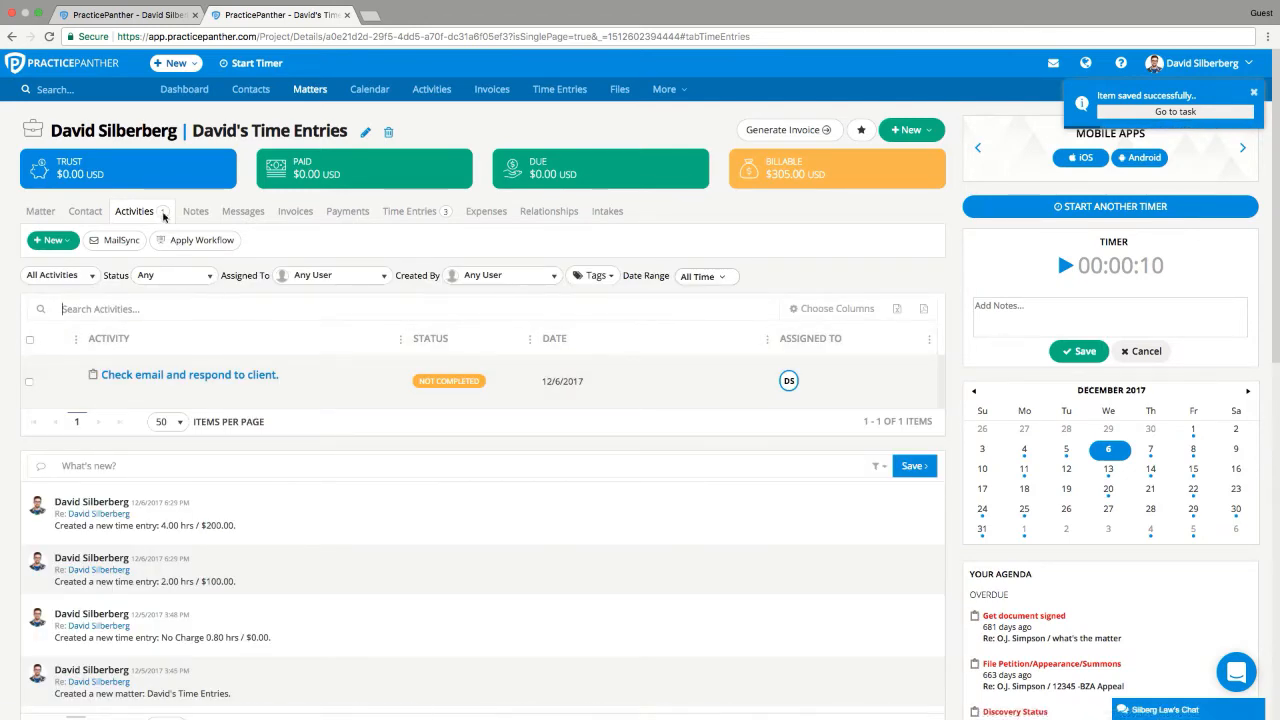
Show the Time Logged column in the matter's activities list
click(87, 276)
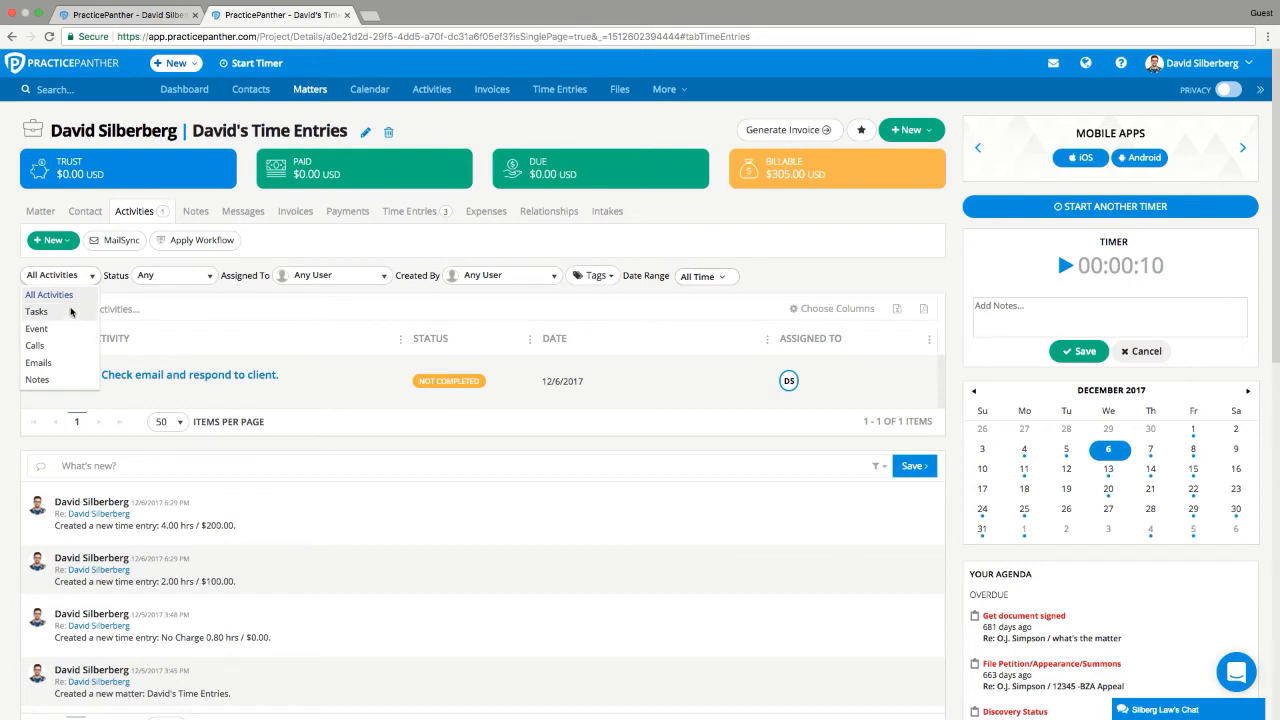
click(121, 277)
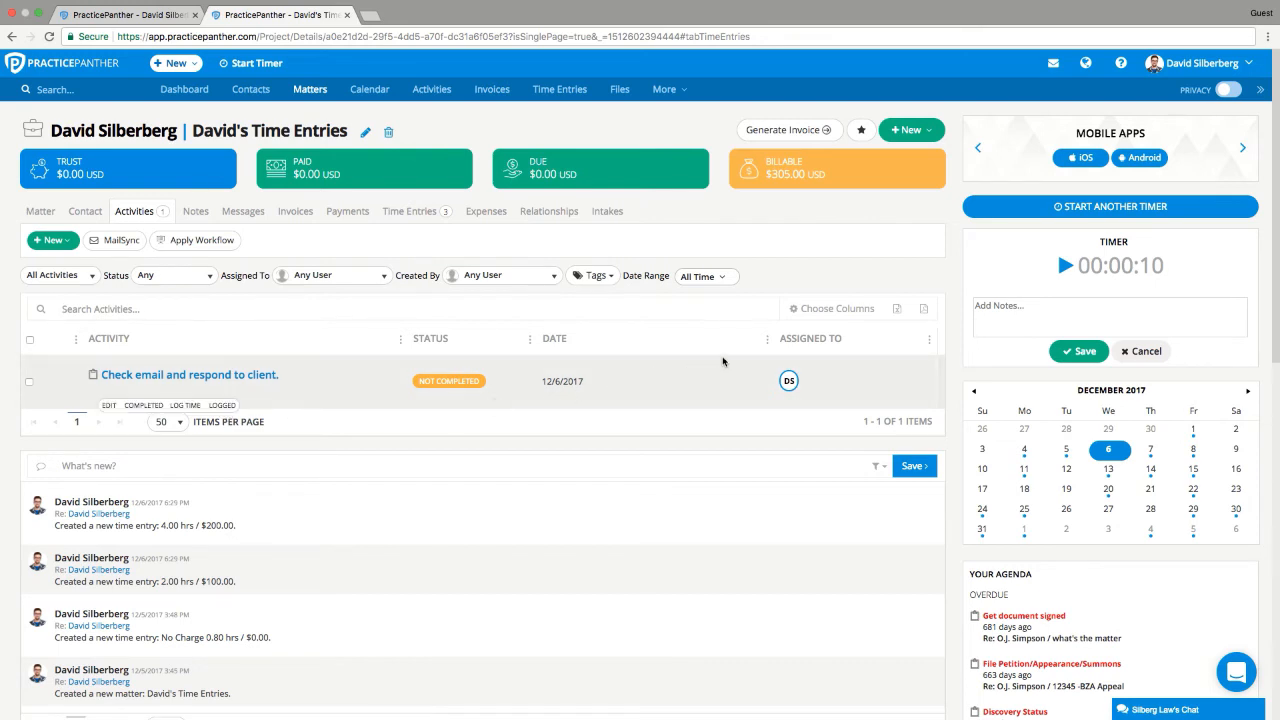
click(818, 315)
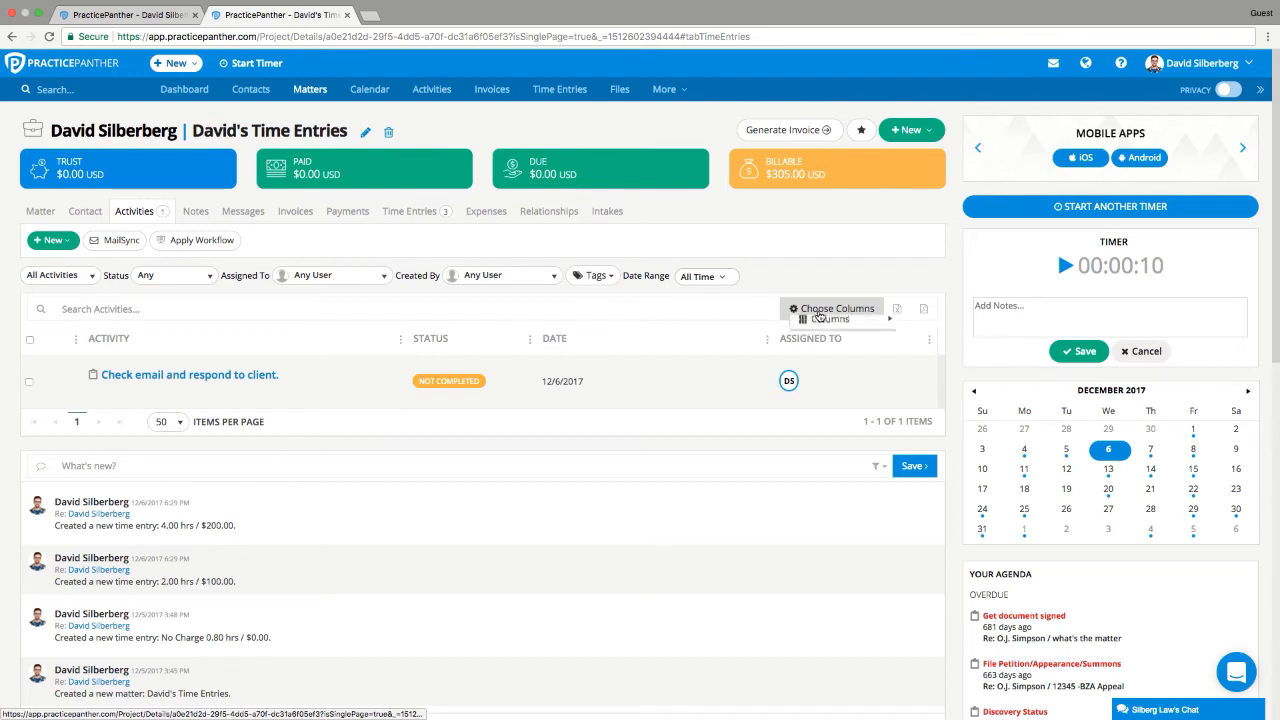
mouse_move(812, 327)
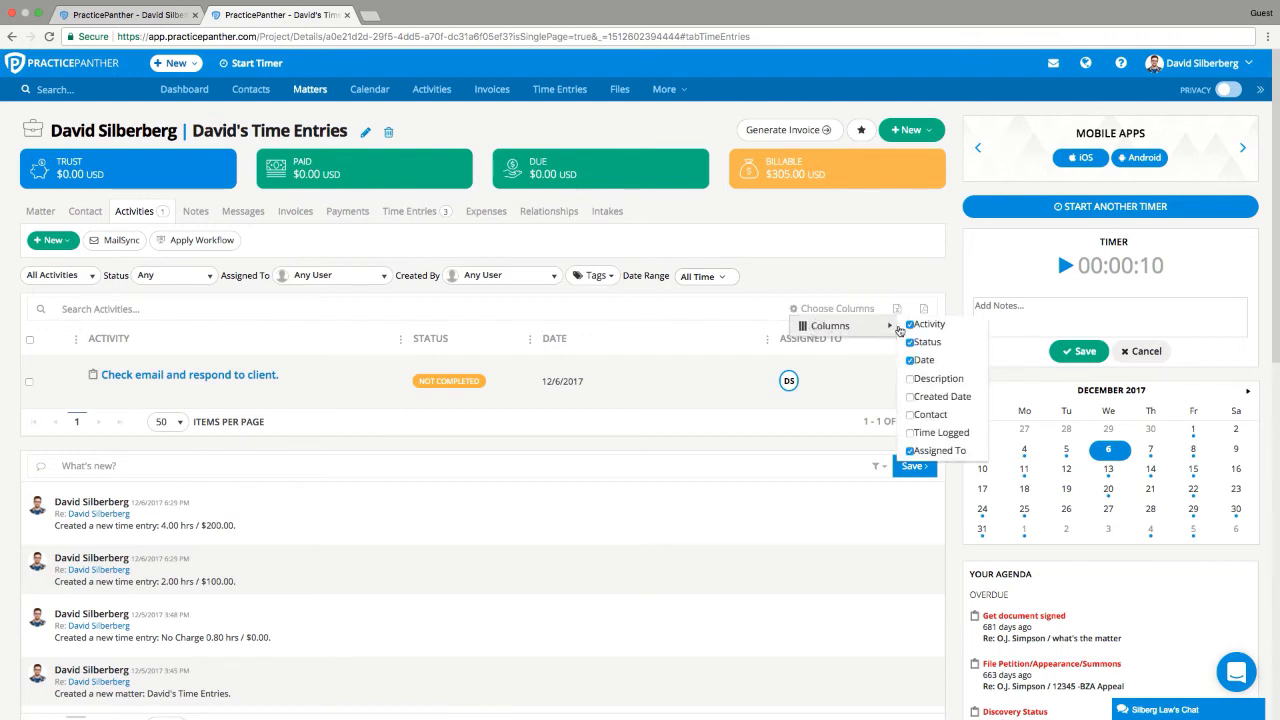
click(928, 436)
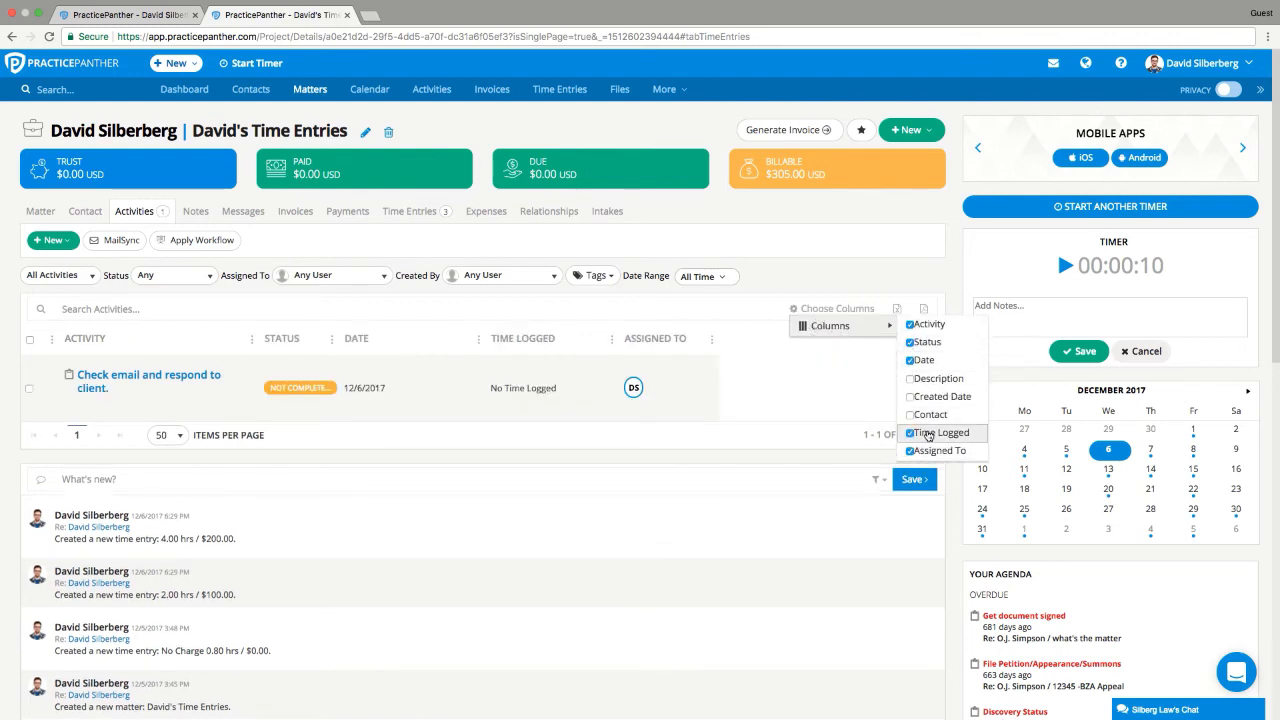
click(804, 386)
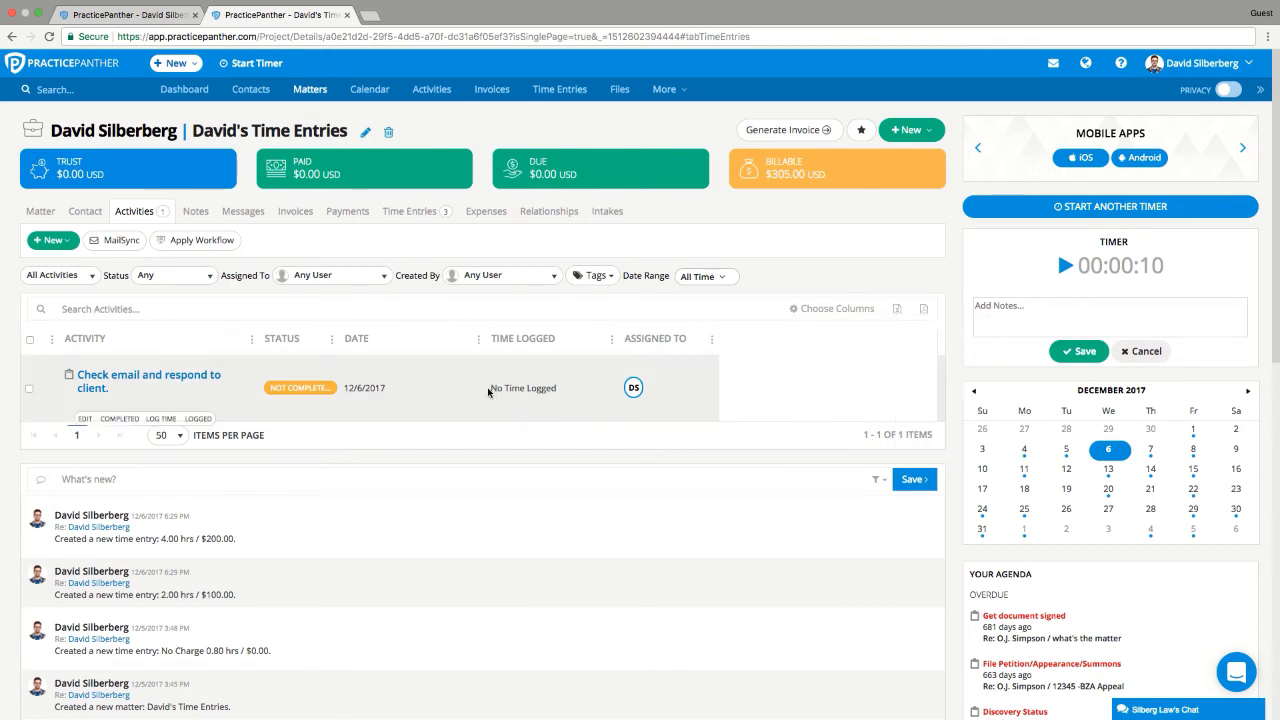
Log 45m on the "Check email and respond to client." task and save it as a billable time entry
drag(491, 391, 557, 394)
click(159, 424)
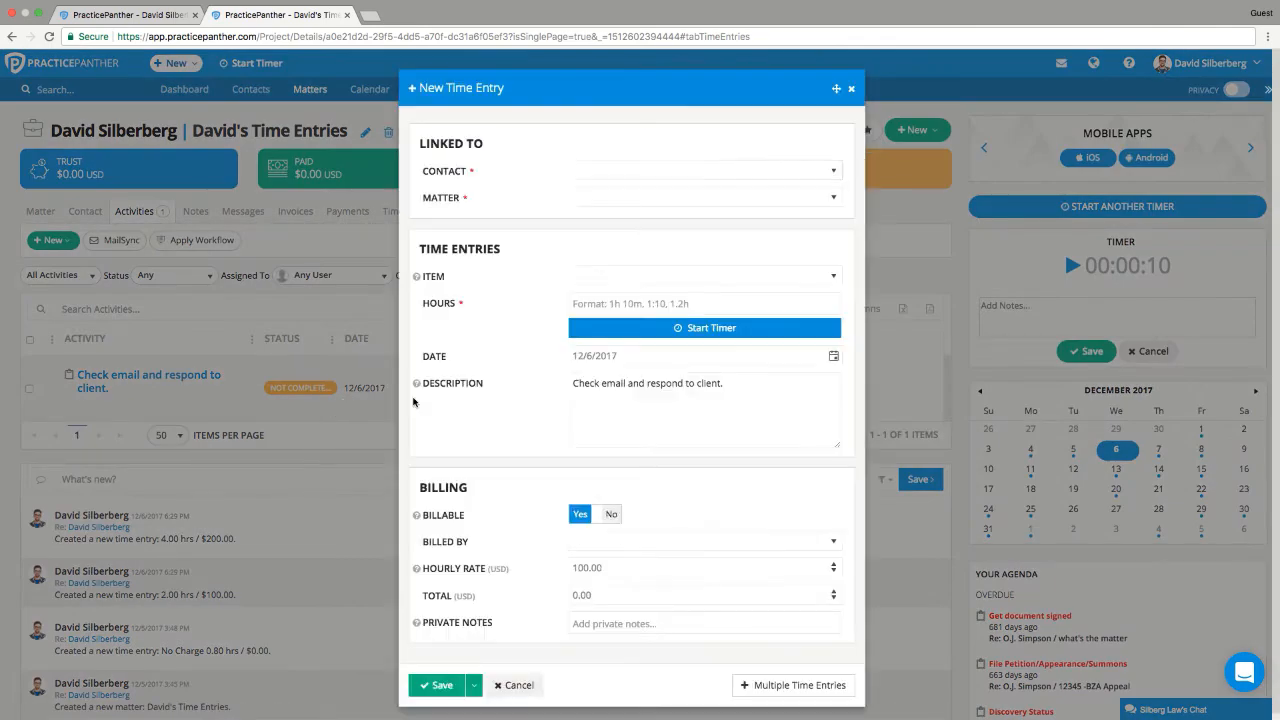
drag(724, 383, 570, 384)
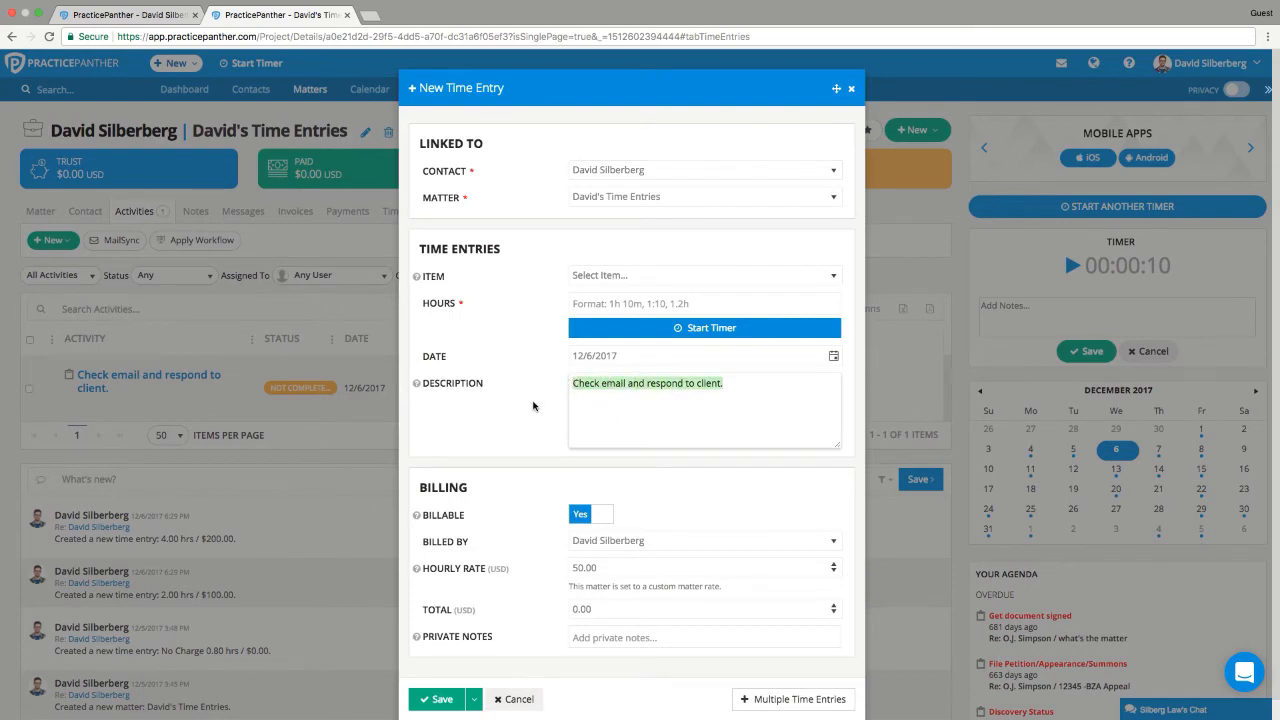
click(486, 343)
click(597, 303)
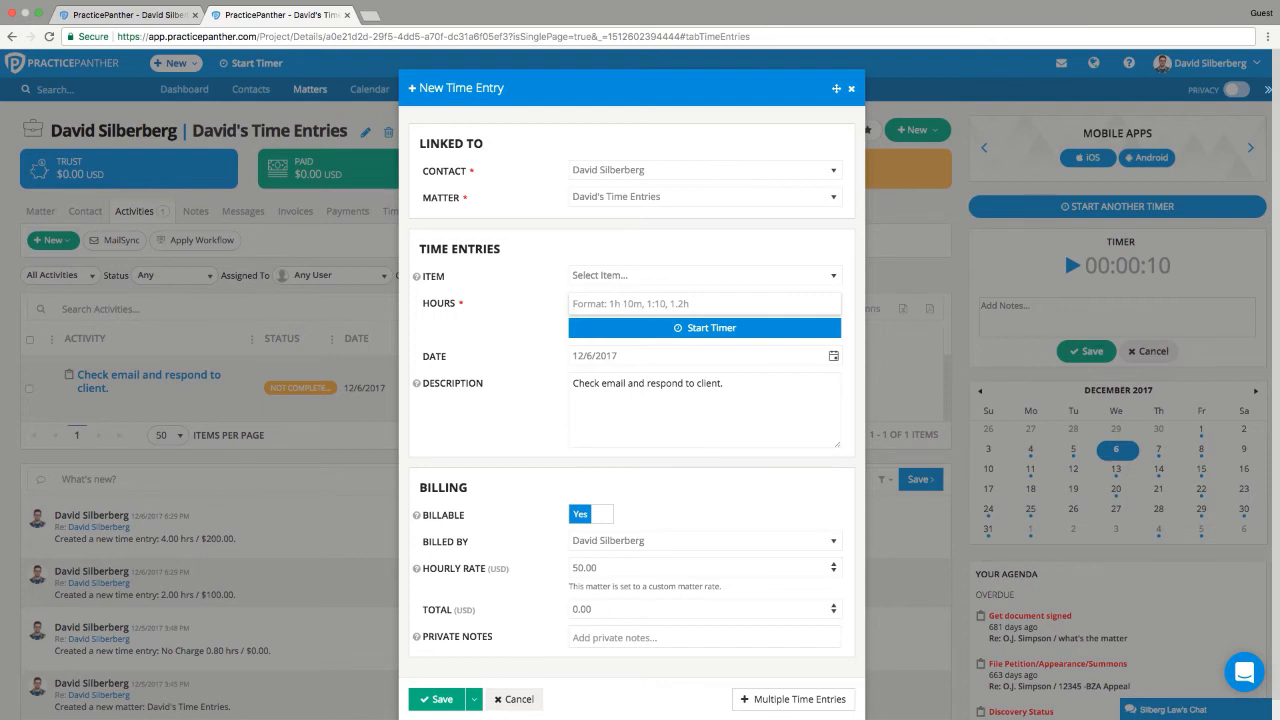
text(45m)
click(532, 339)
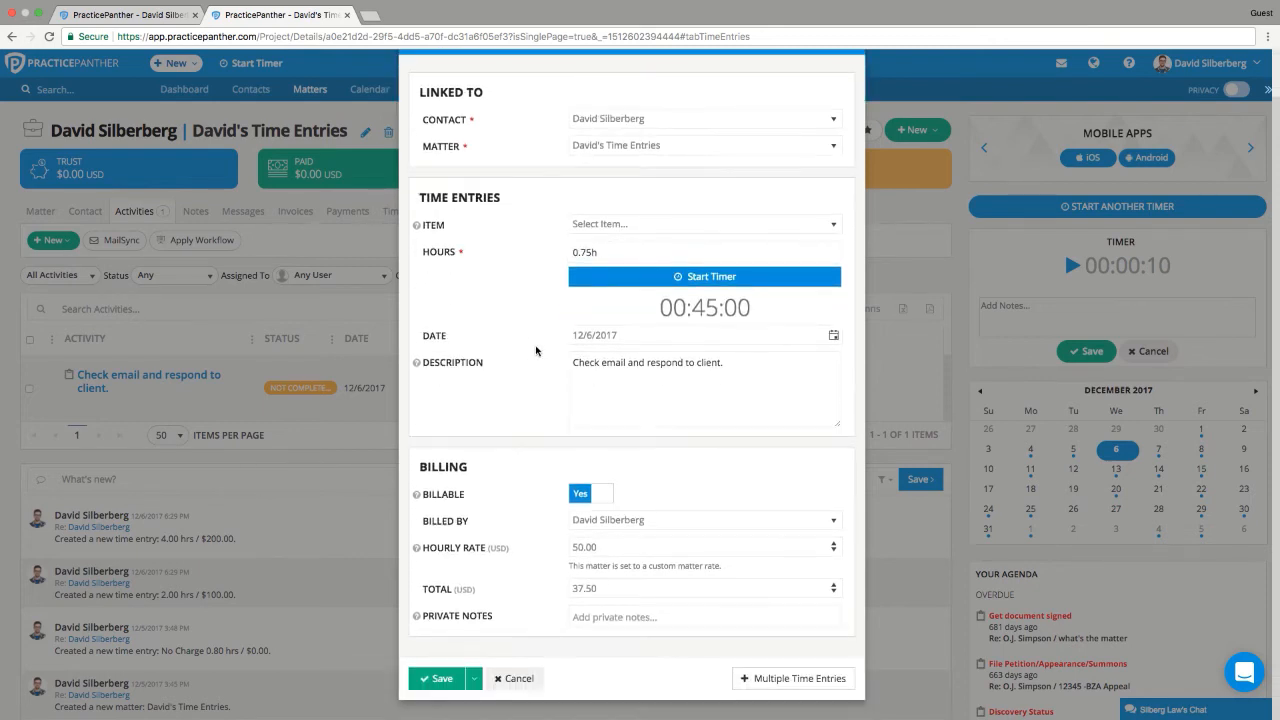
click(445, 678)
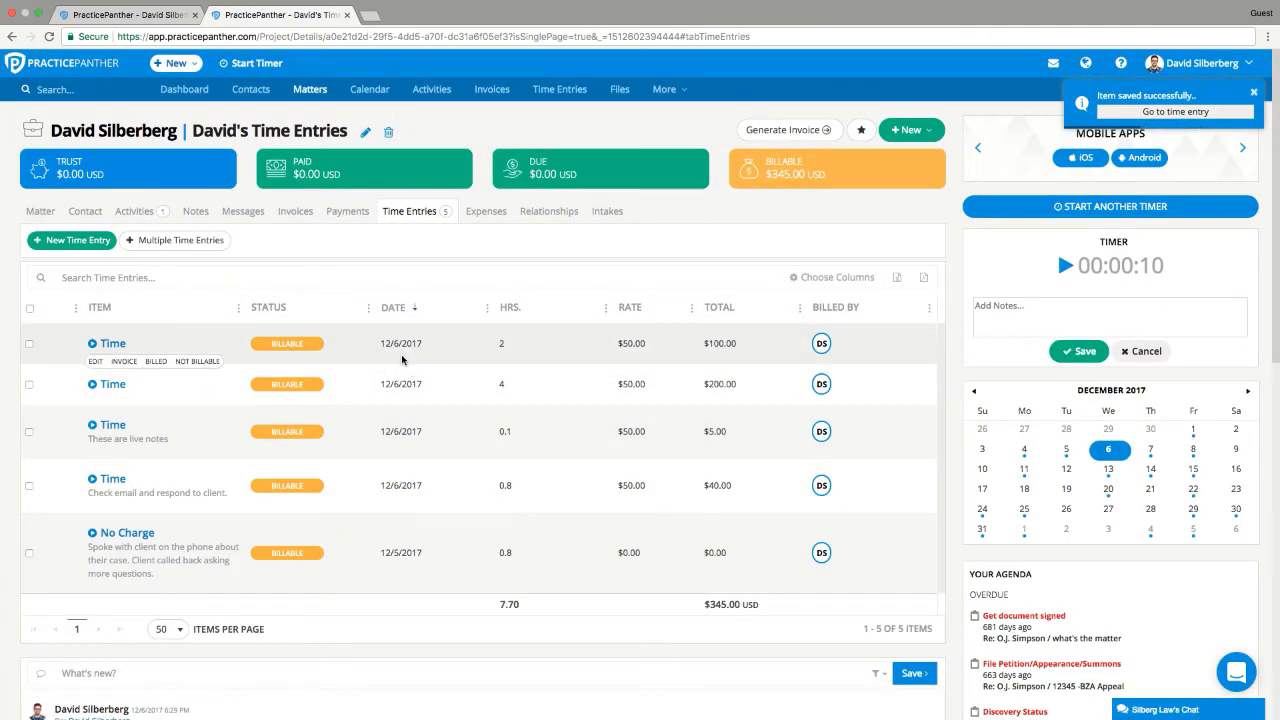
Reload the matter page and show its activities list with the updated logged time
click(156, 215)
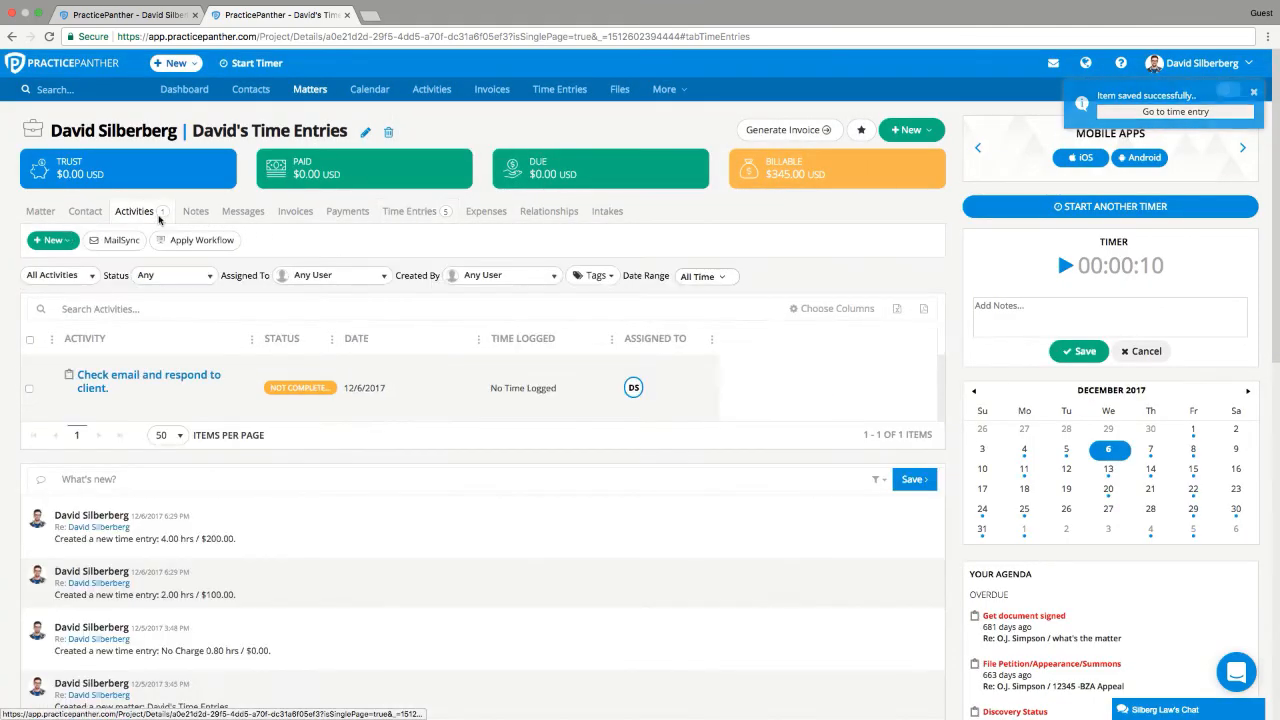
click(49, 37)
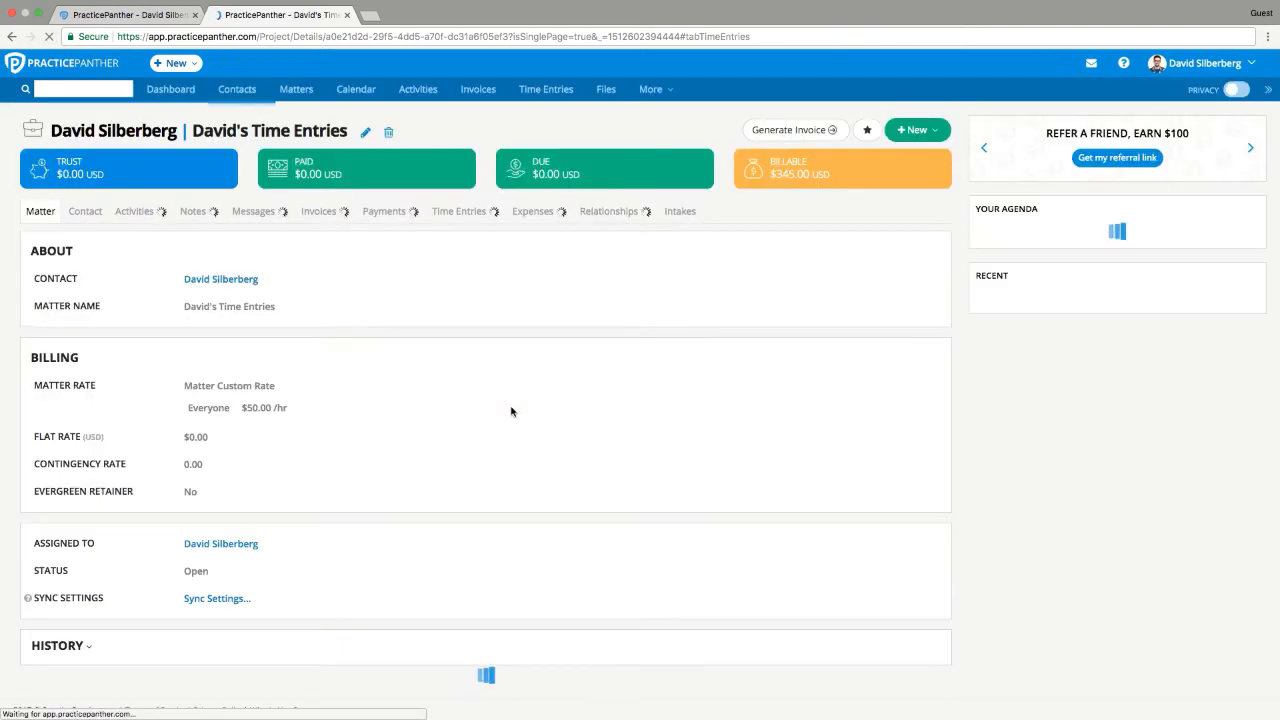
click(140, 211)
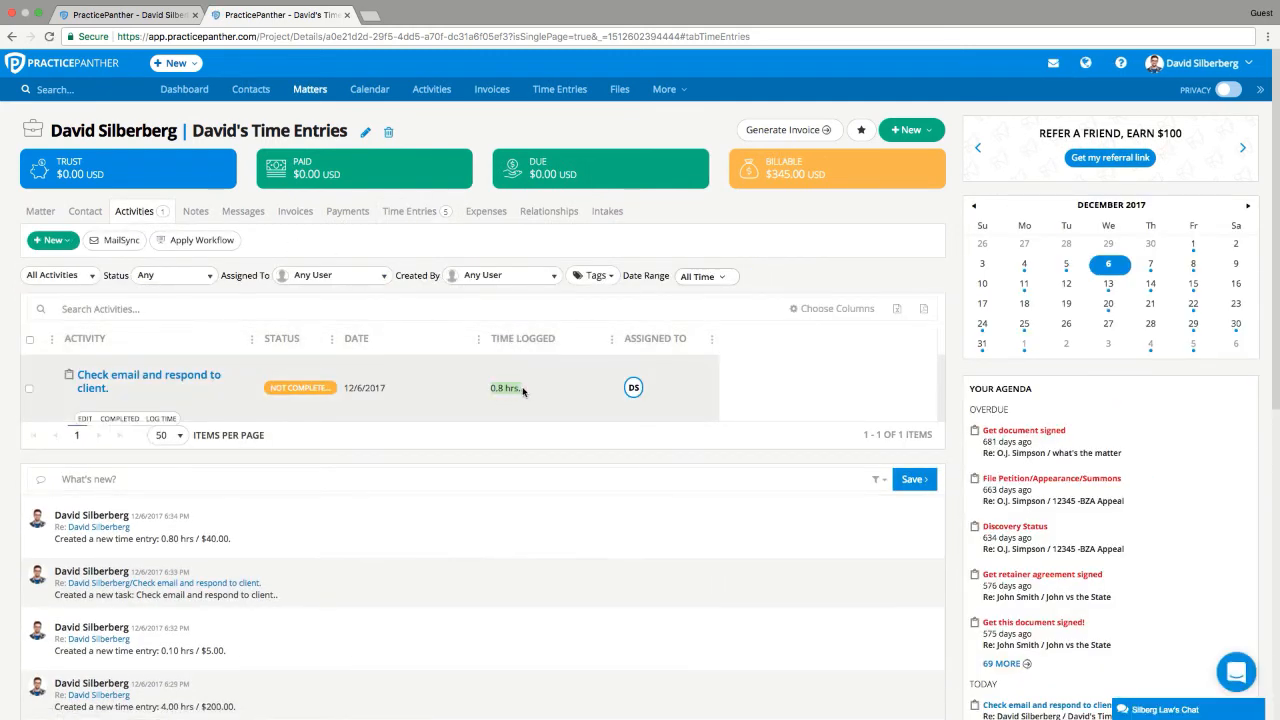
Open the email task in a separate browser tab, view its time entries, and close that tab
super+click(212, 380)
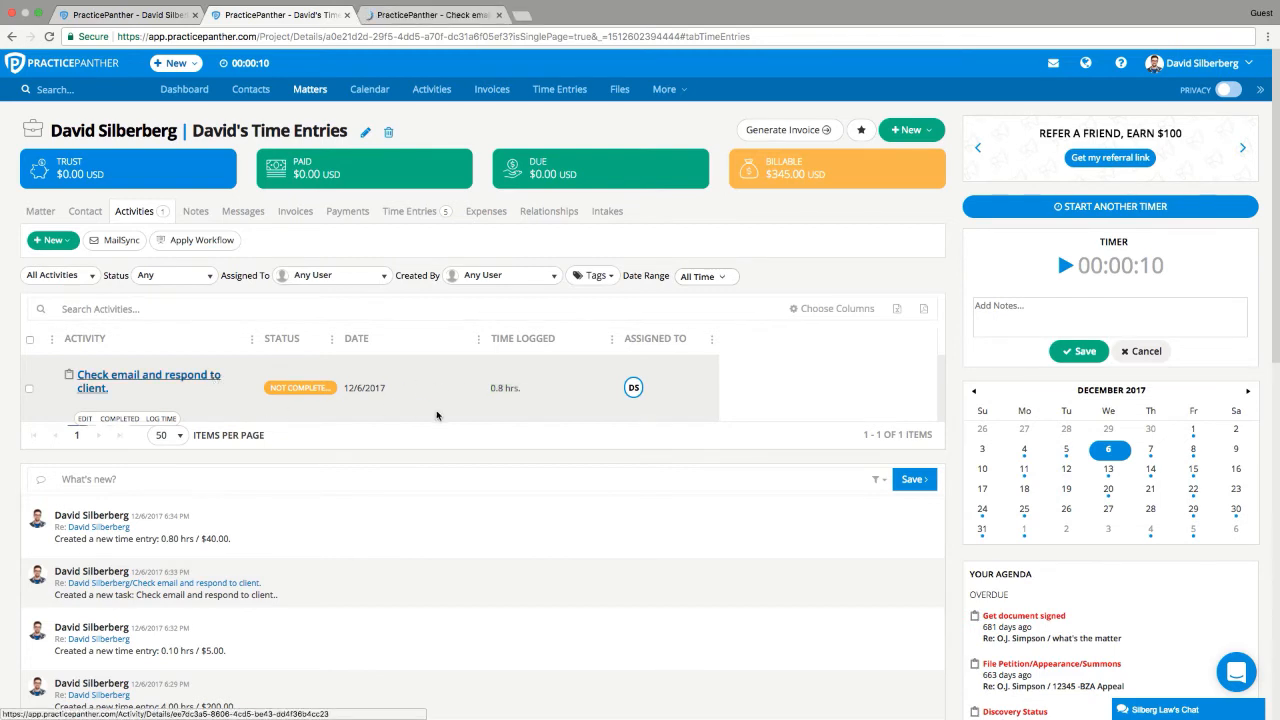
click(453, 20)
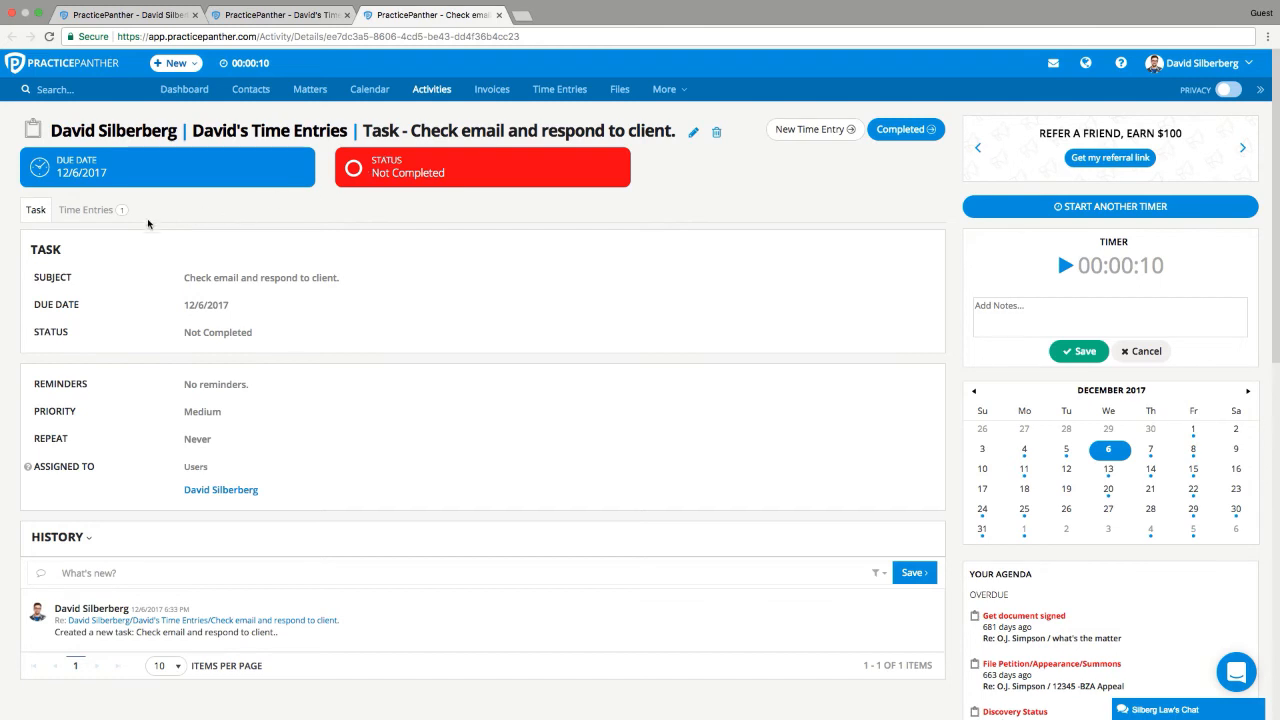
click(111, 213)
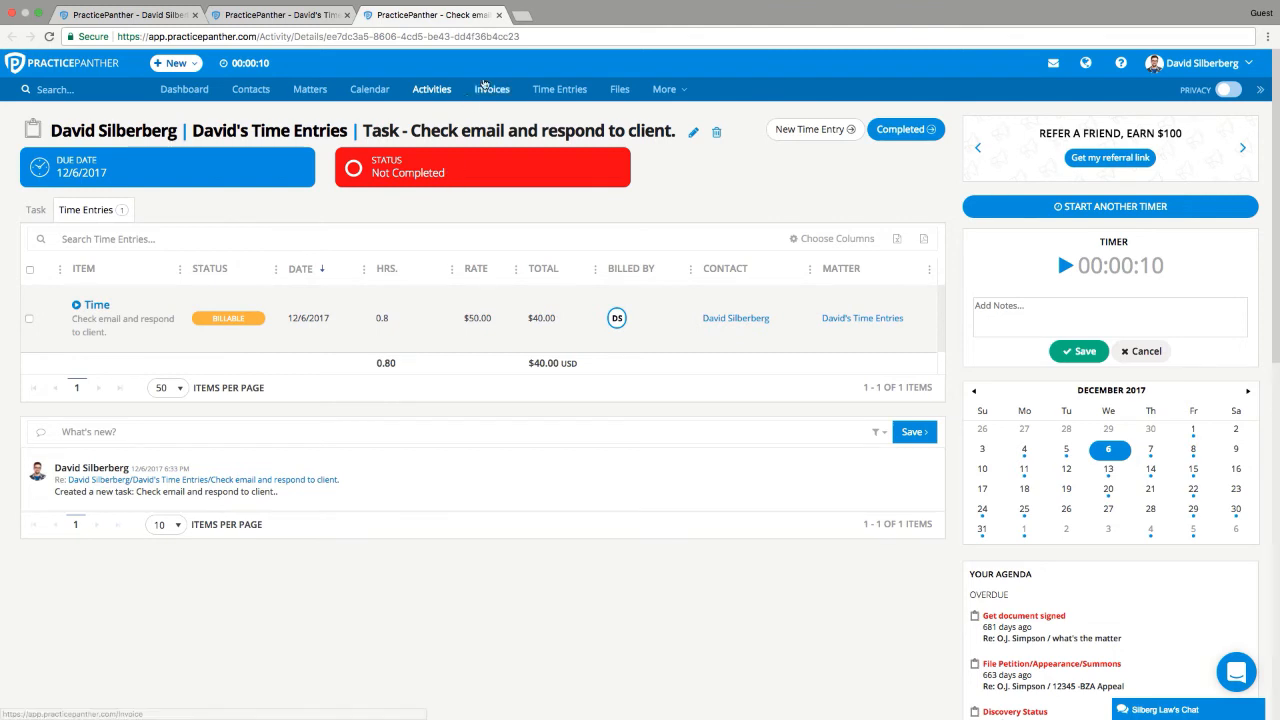
click(498, 16)
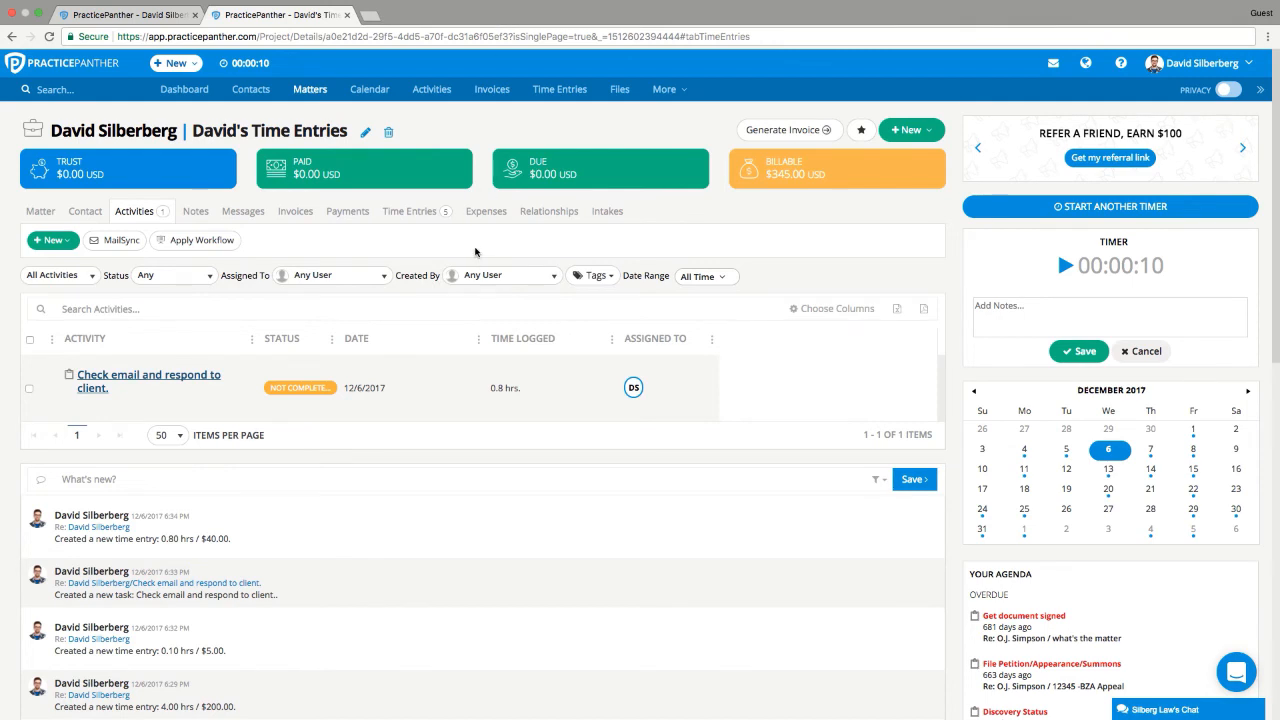
Create and save an event on the matter with the subject "Hearing"
click(922, 131)
click(886, 173)
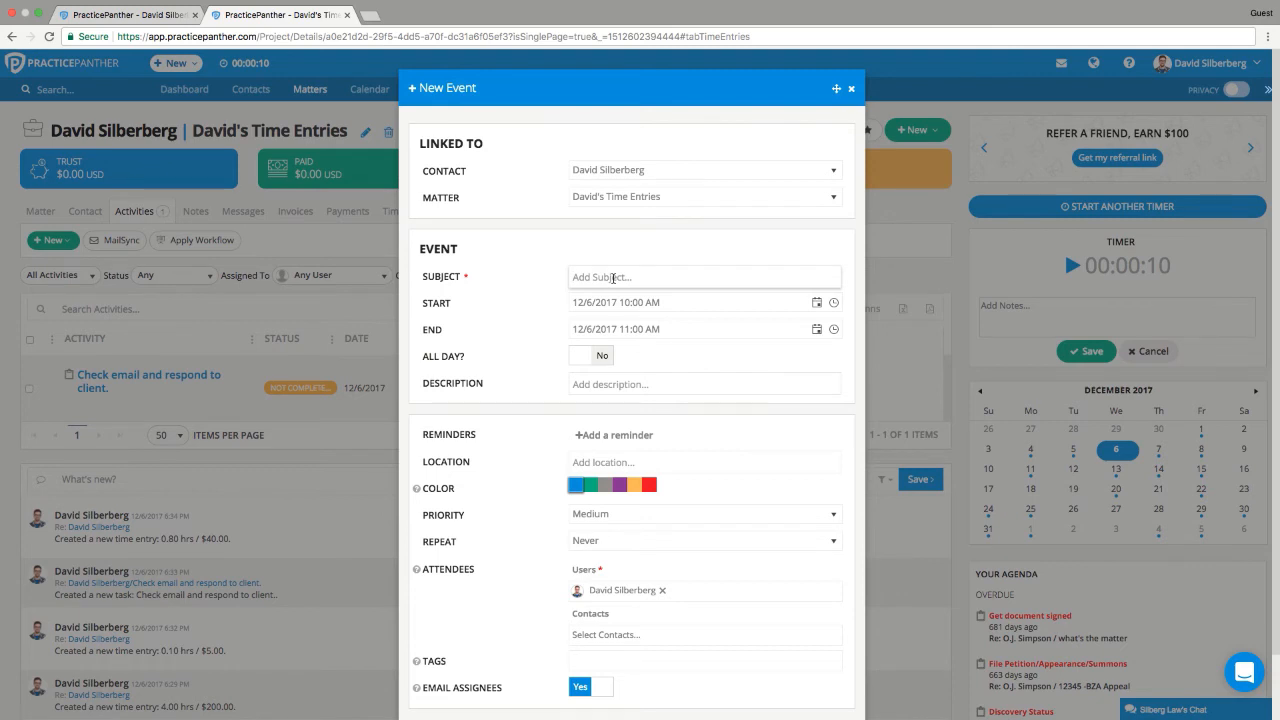
click(613, 278)
text(Hearing)
scroll(494, 550, down, 1)
click(436, 678)
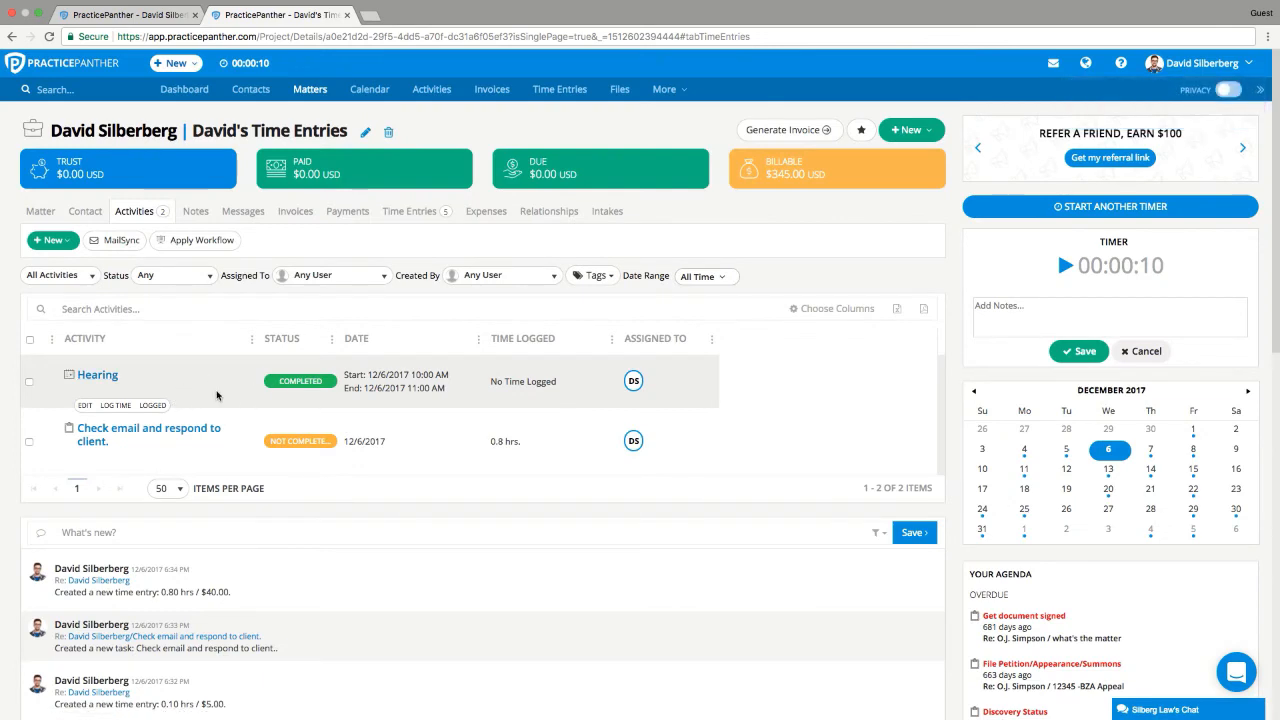
Mark the Hearing event as logged in the activities list
click(152, 408)
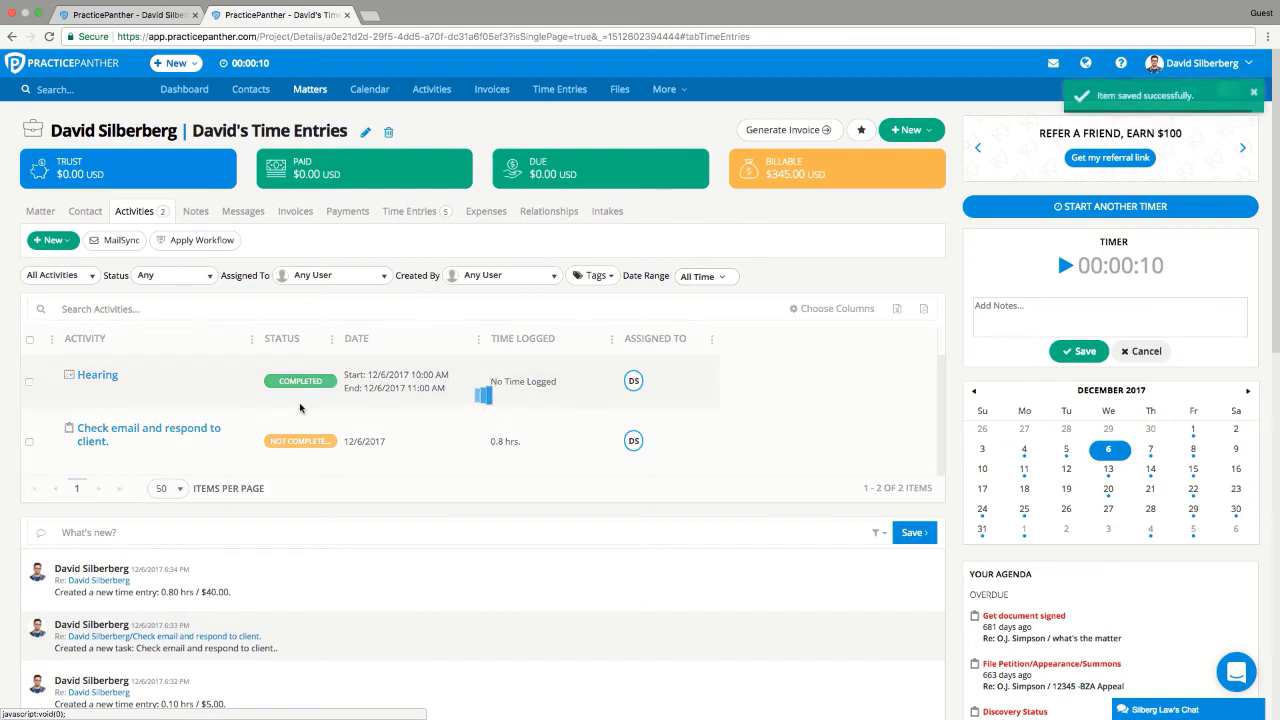
drag(490, 382, 518, 385)
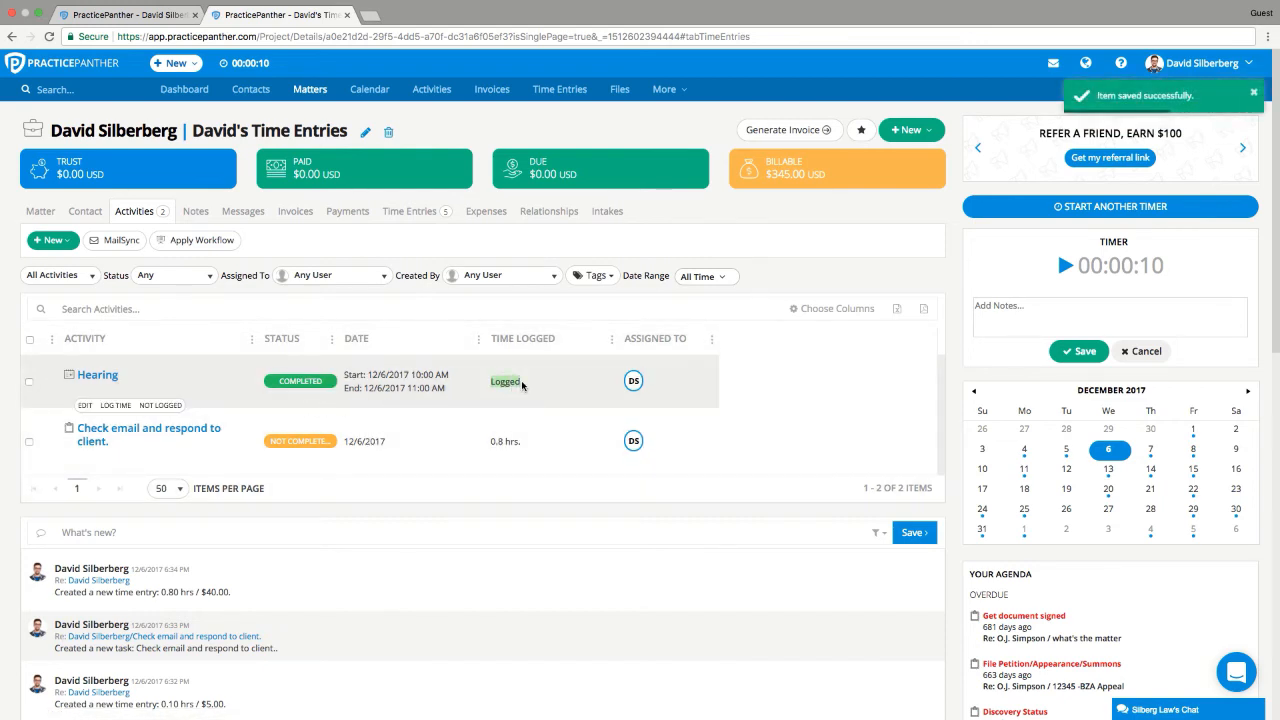
click(522, 386)
Show the matter's time entries, view the 2-hour entry in its edit form, and close it without changes
click(423, 214)
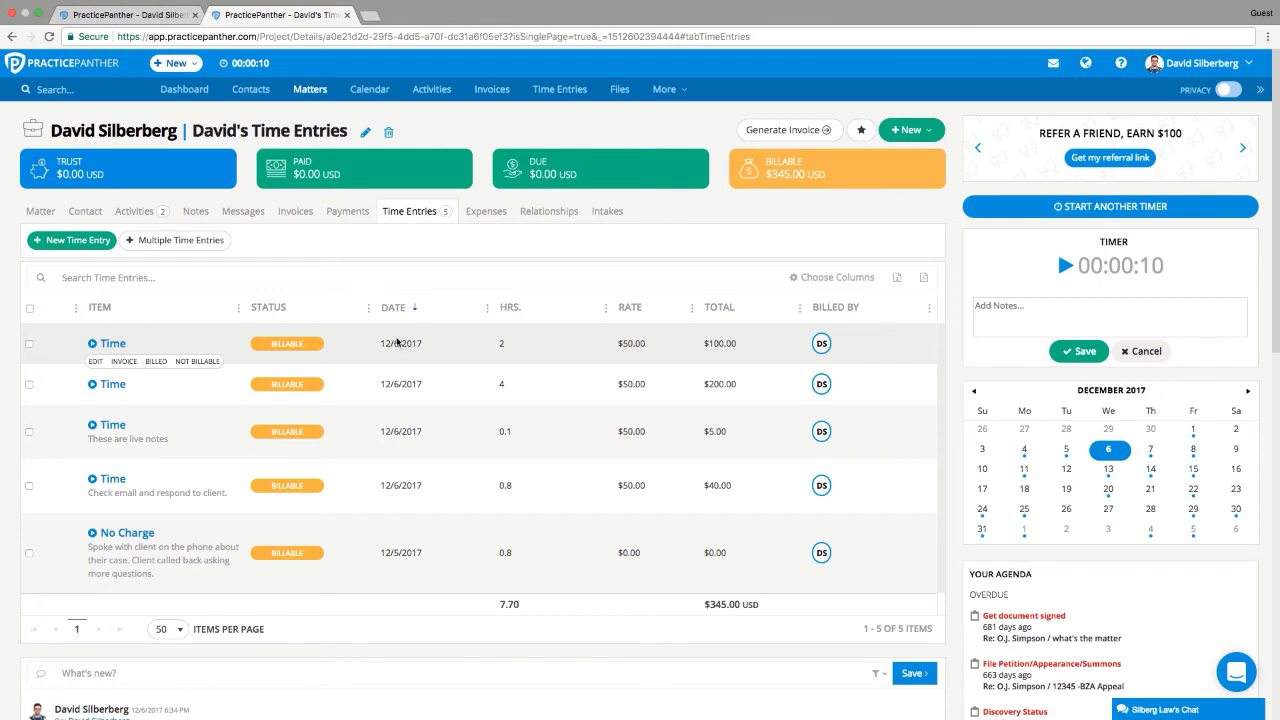
click(96, 364)
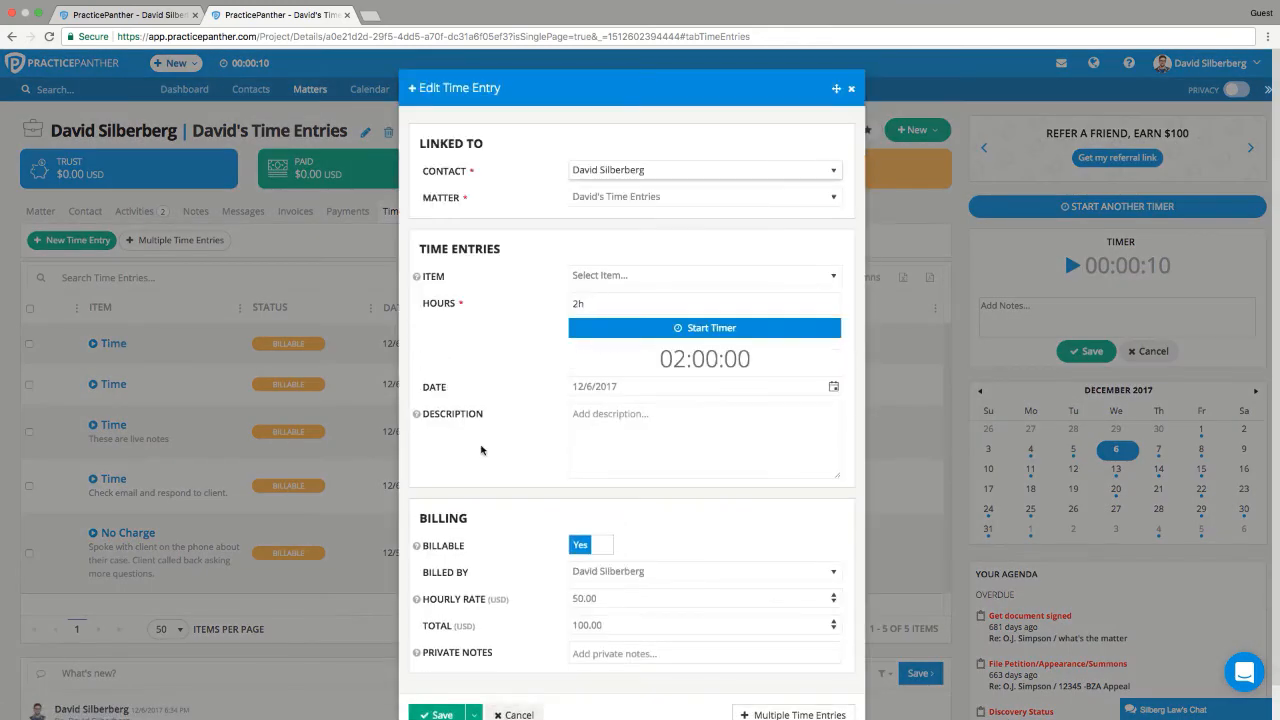
click(851, 89)
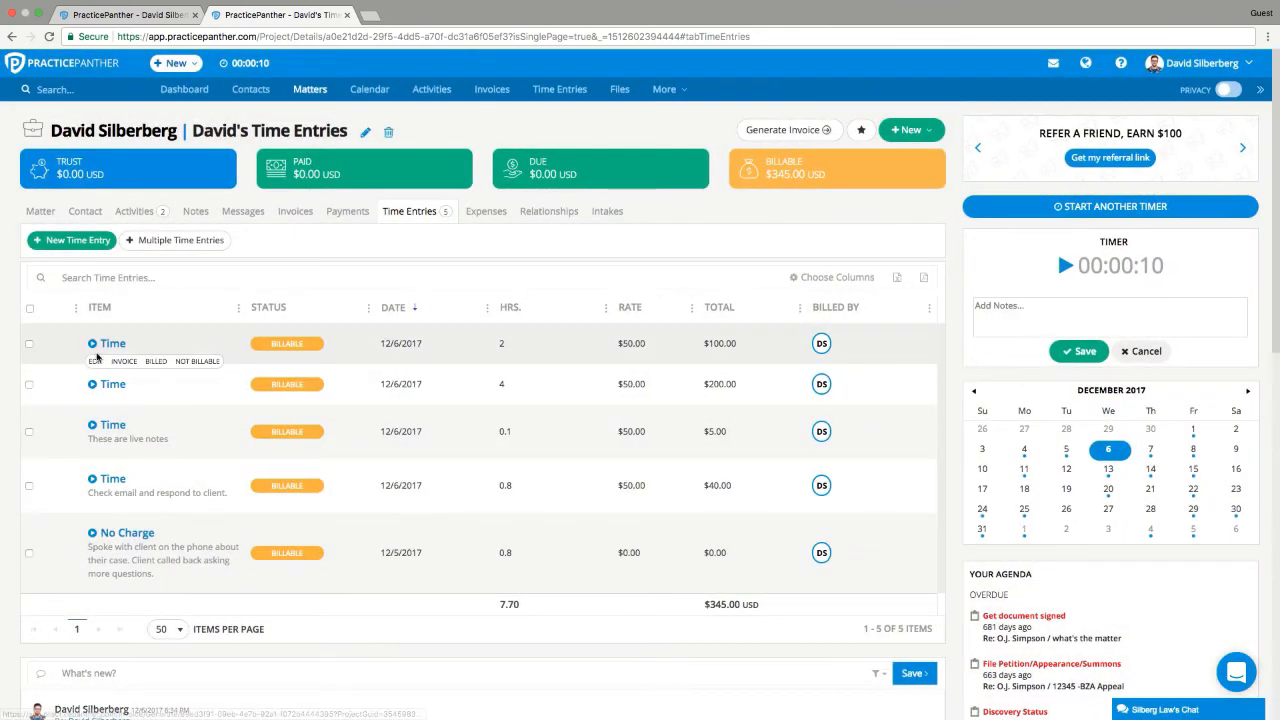
Select the first three Time entries on the matter and open them for batch editing
click(29, 344)
click(29, 404)
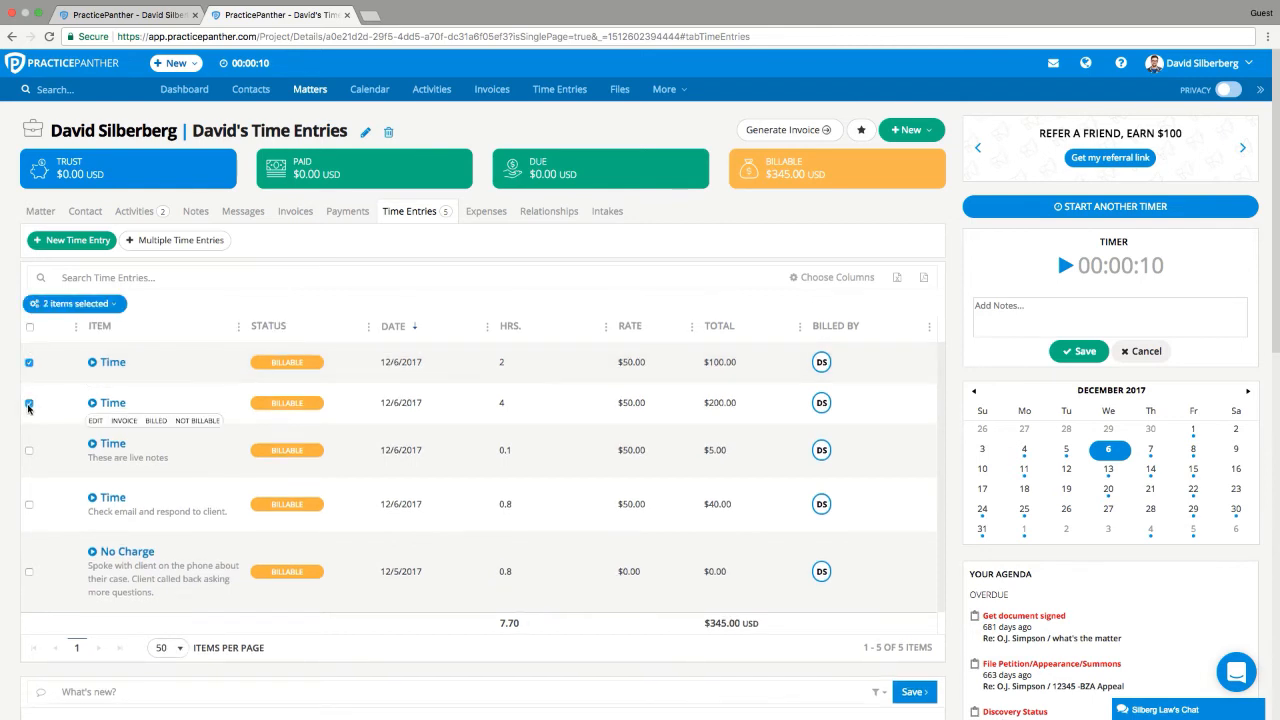
click(28, 451)
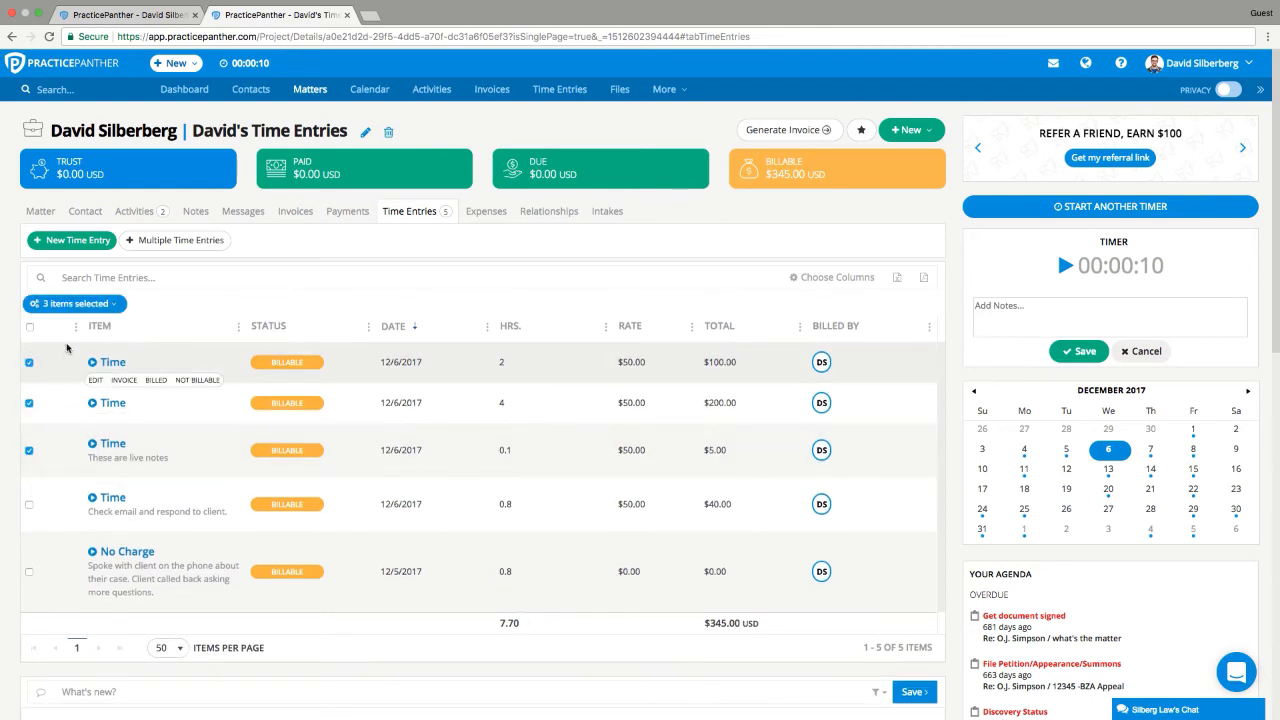
click(116, 308)
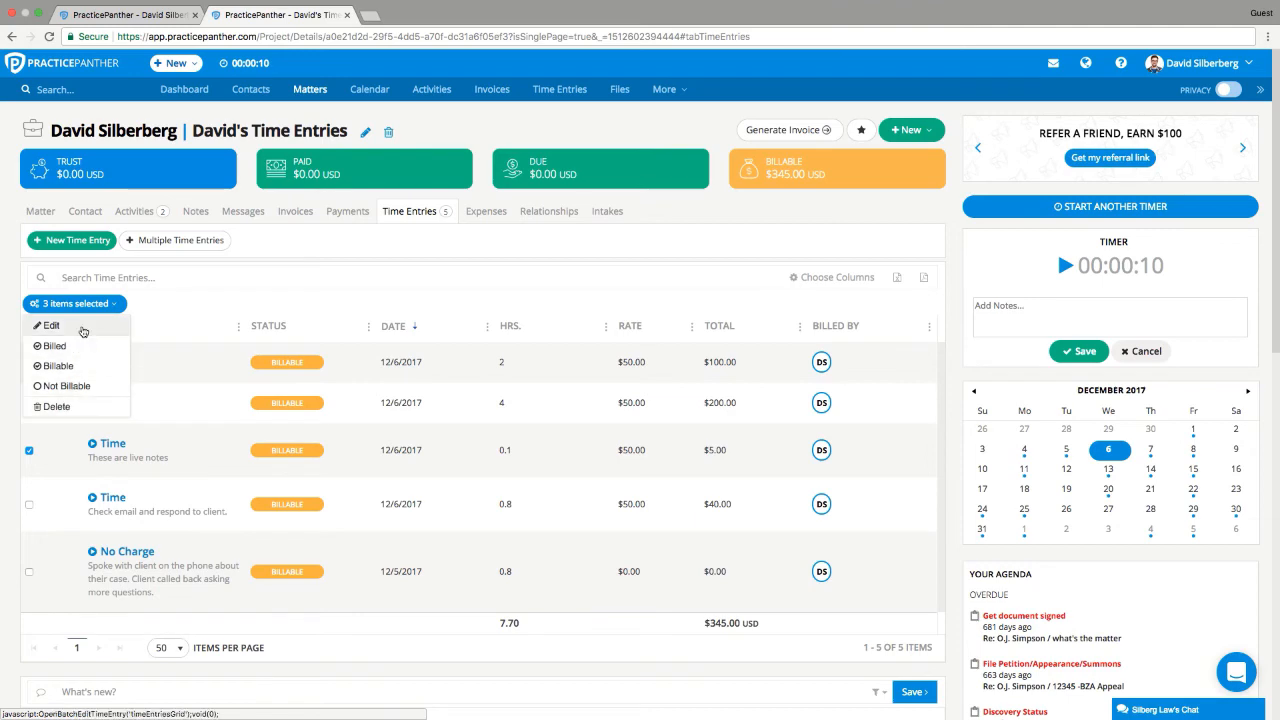
click(83, 331)
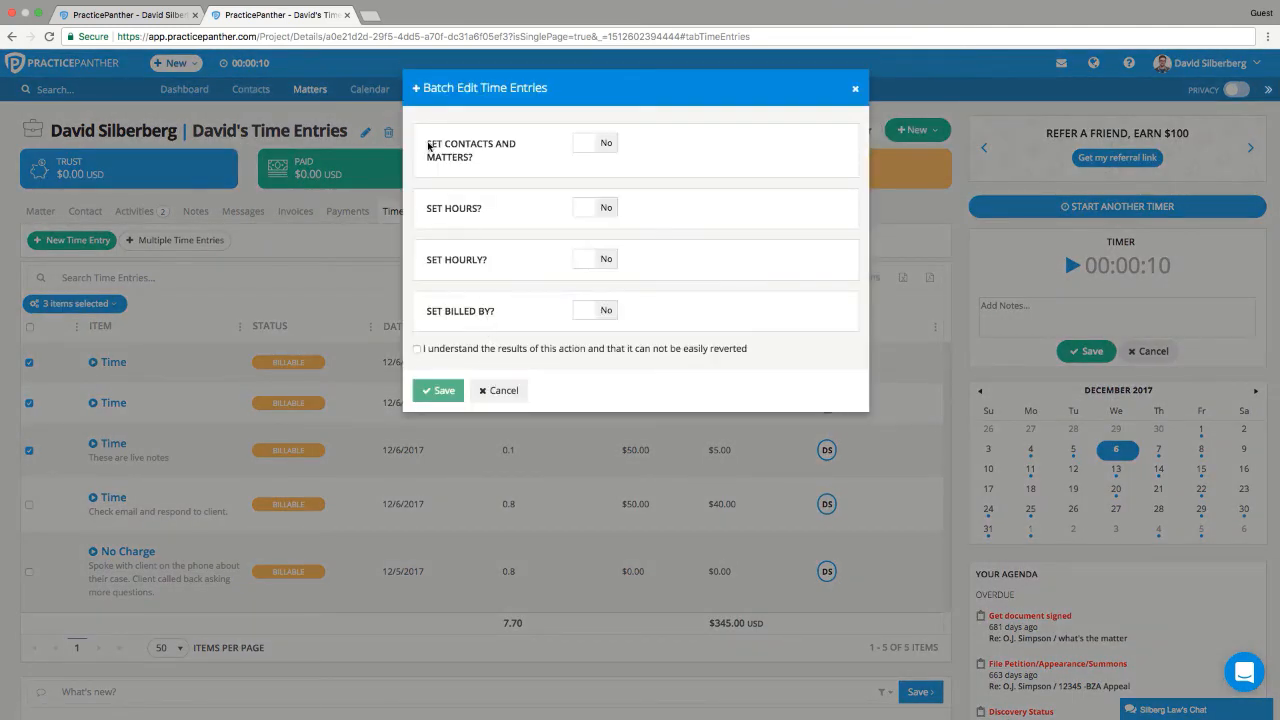
Enable setting contacts and matters, hours, hourly rate and billed by for the batch edit
drag(428, 146, 477, 171)
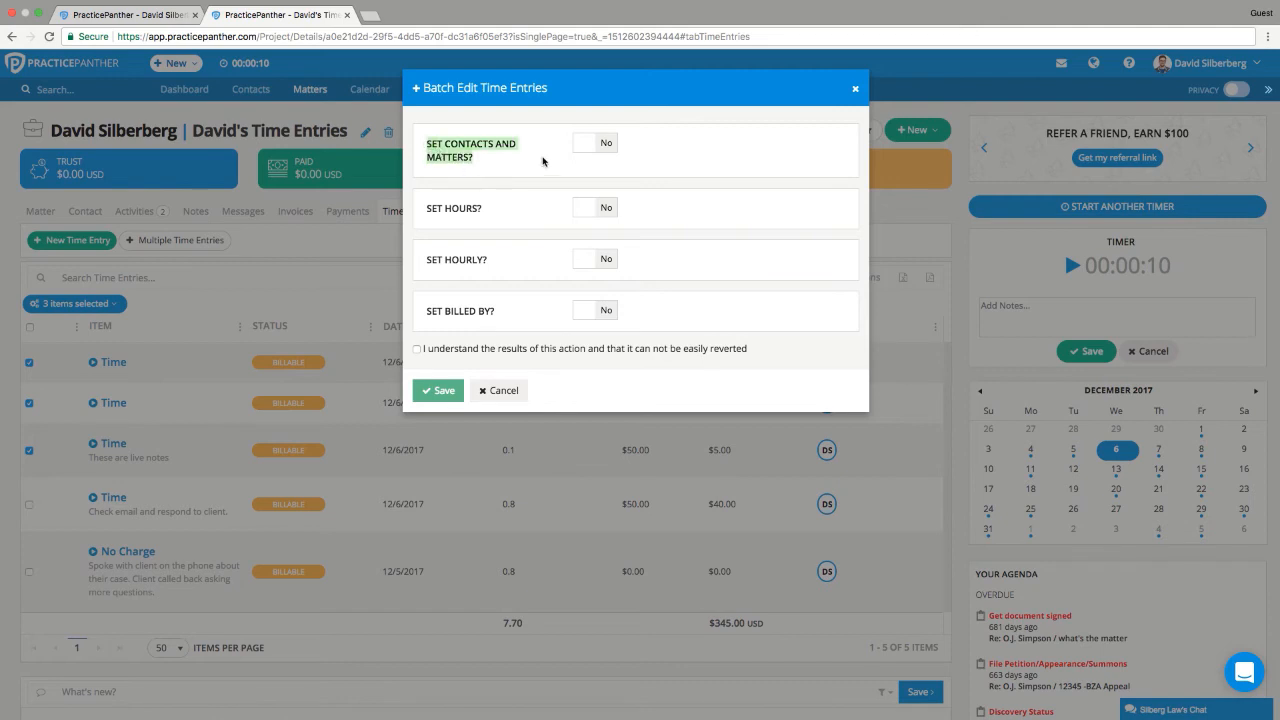
click(584, 150)
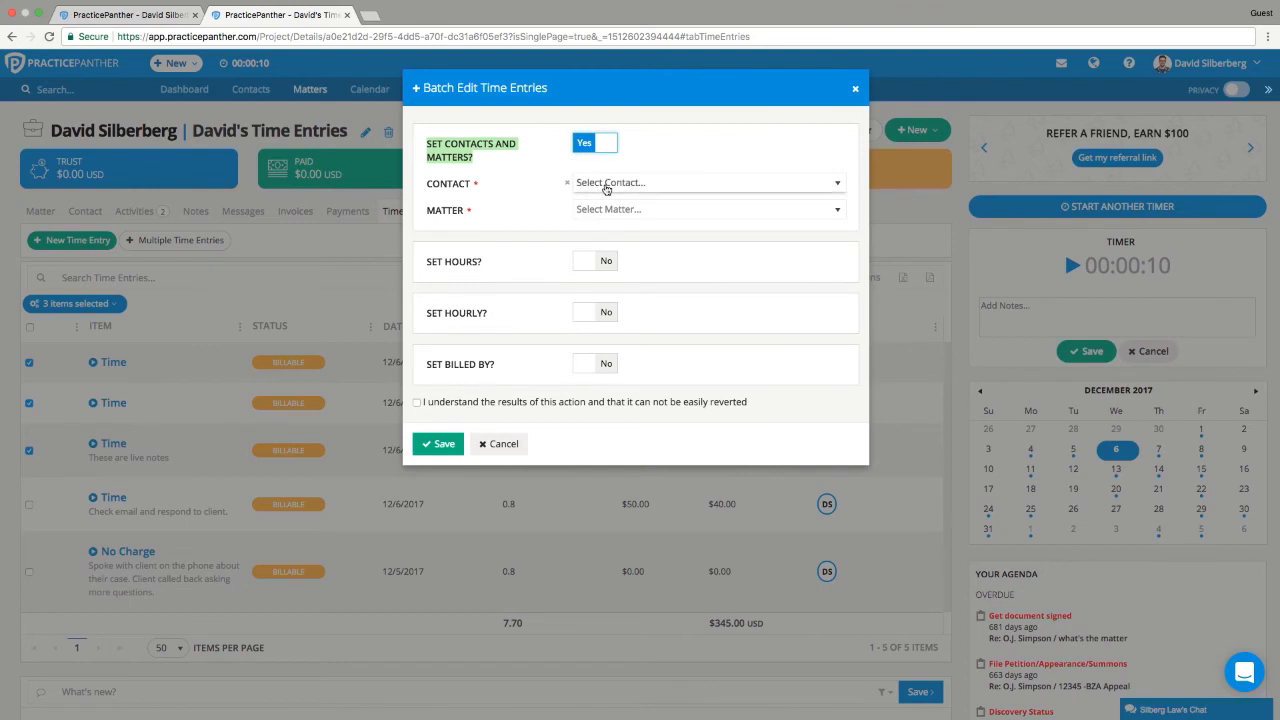
click(484, 255)
click(590, 261)
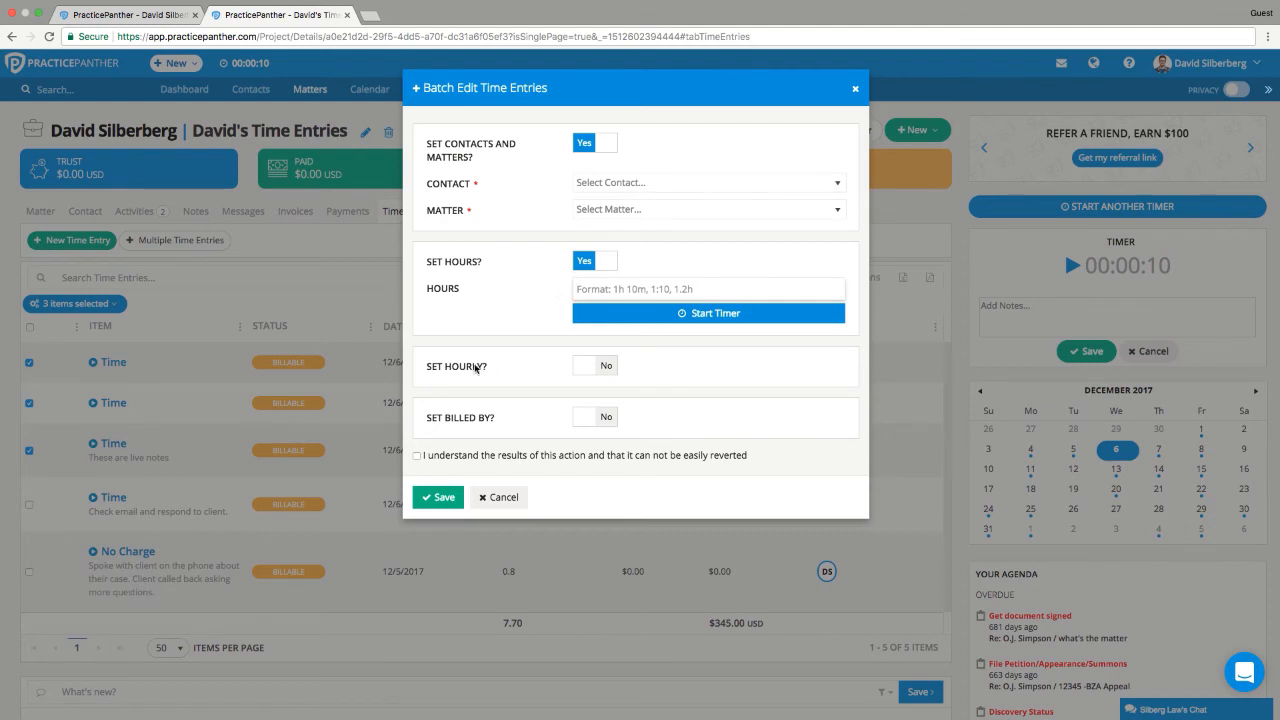
click(600, 366)
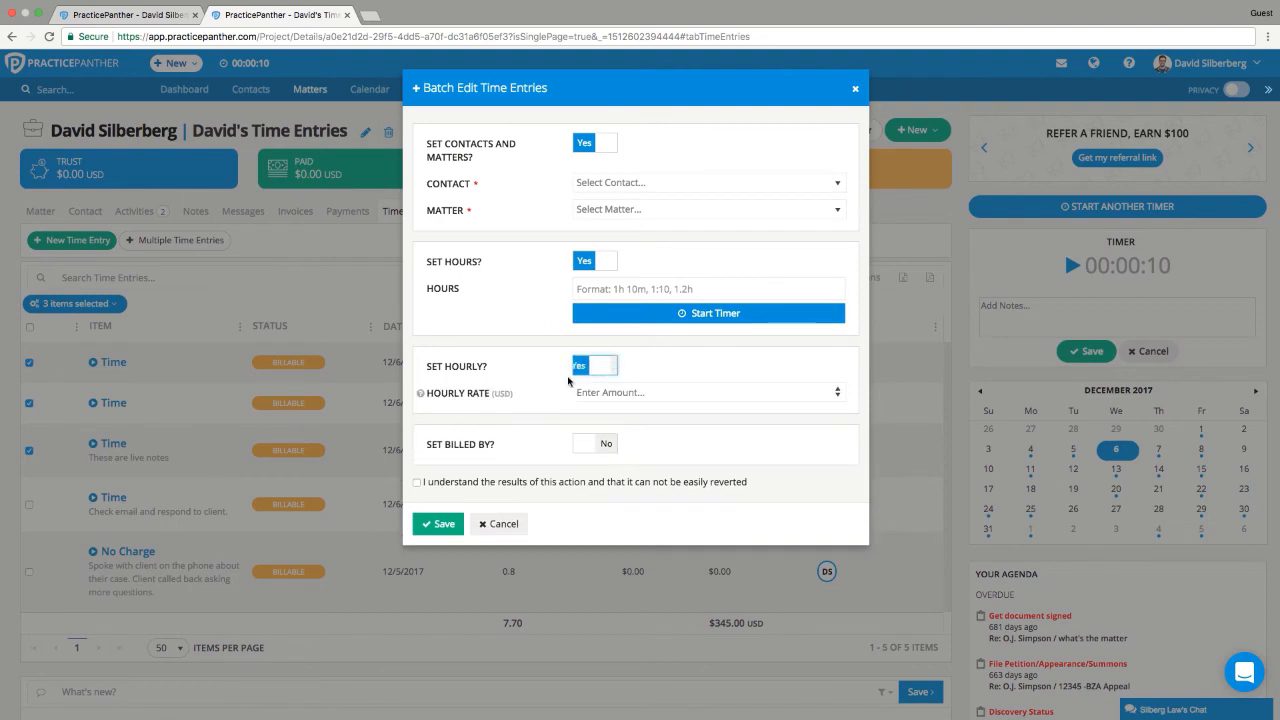
click(605, 445)
click(600, 470)
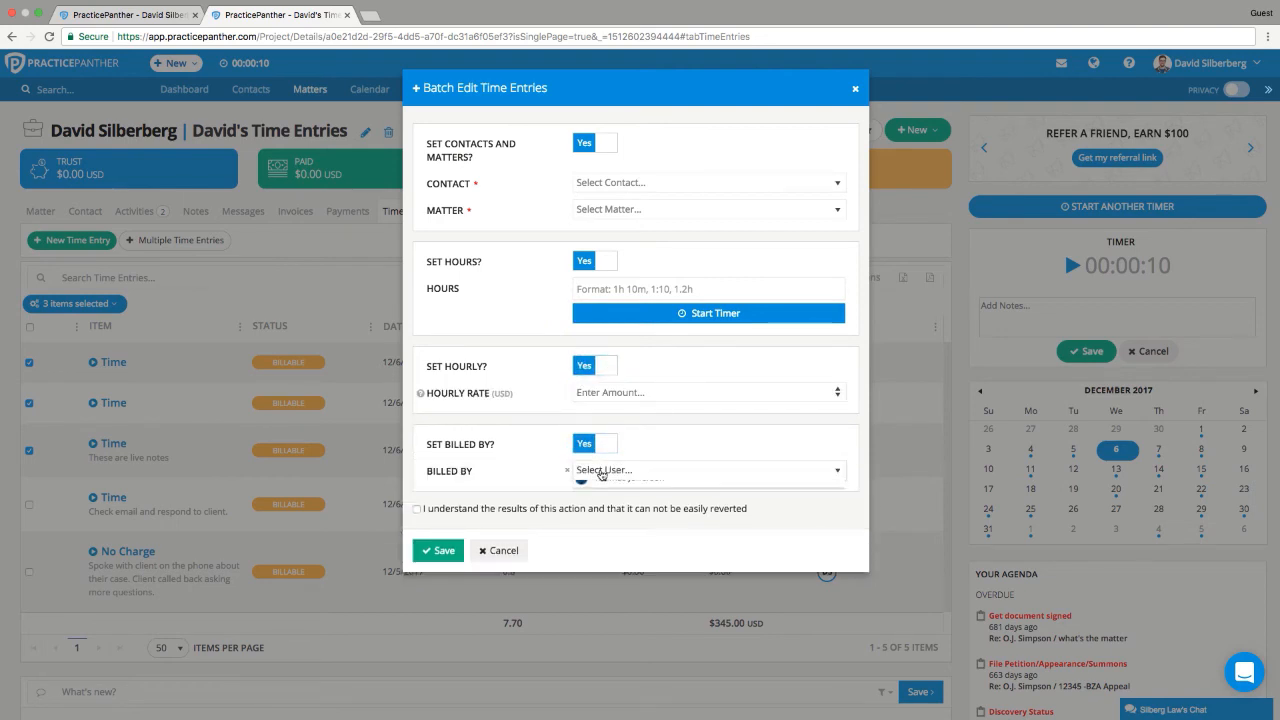
click(505, 442)
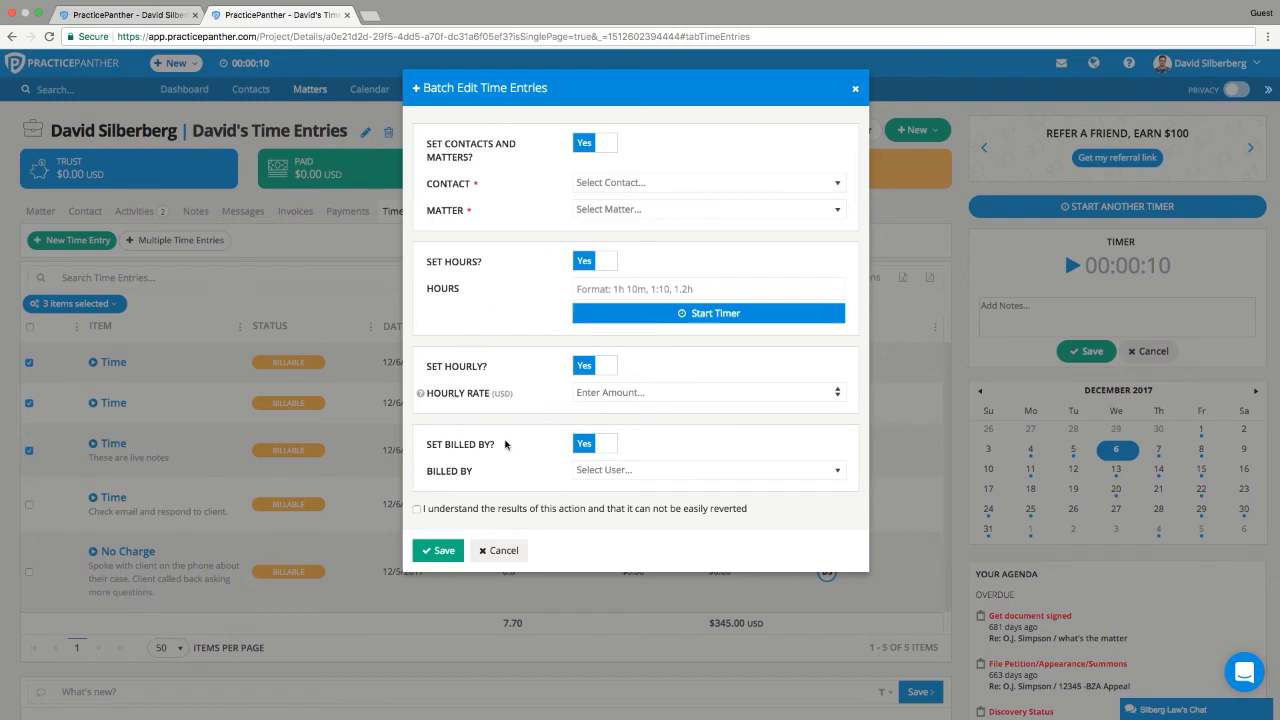
Acknowledge that the batch edit cannot be easily reverted and set the hourly rate to 45.00 USD
click(417, 510)
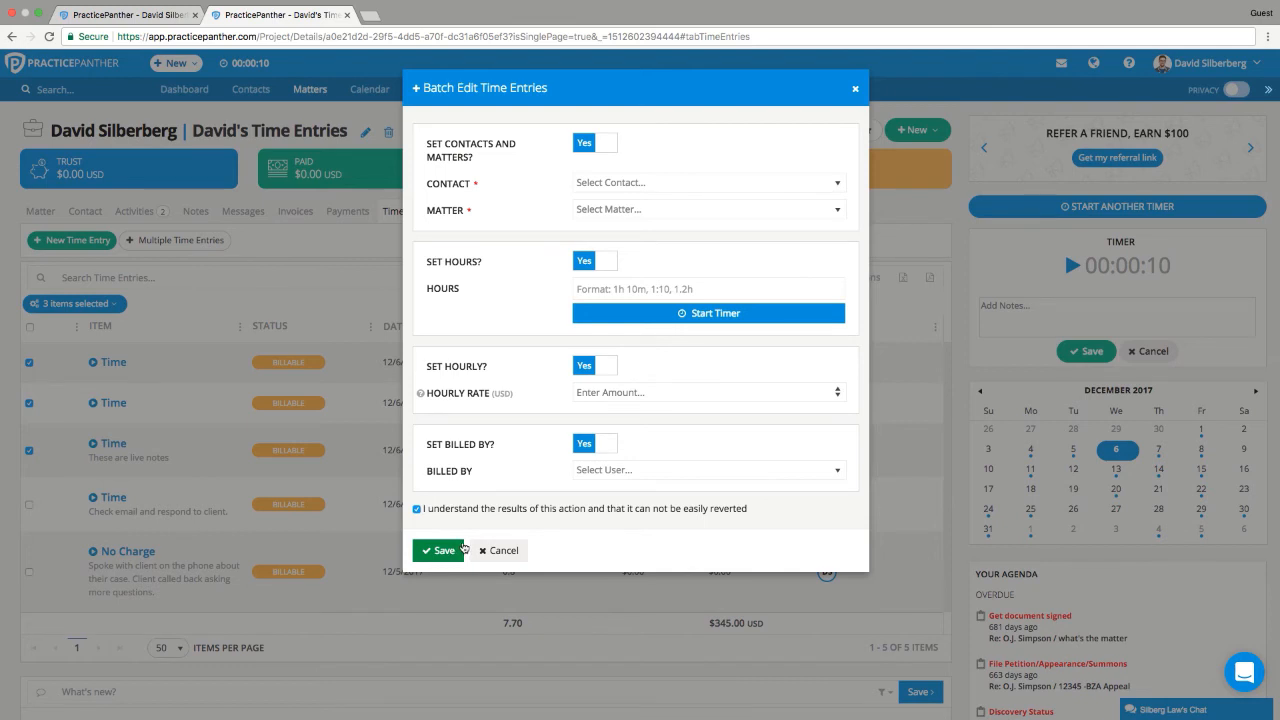
click(596, 397)
click(496, 358)
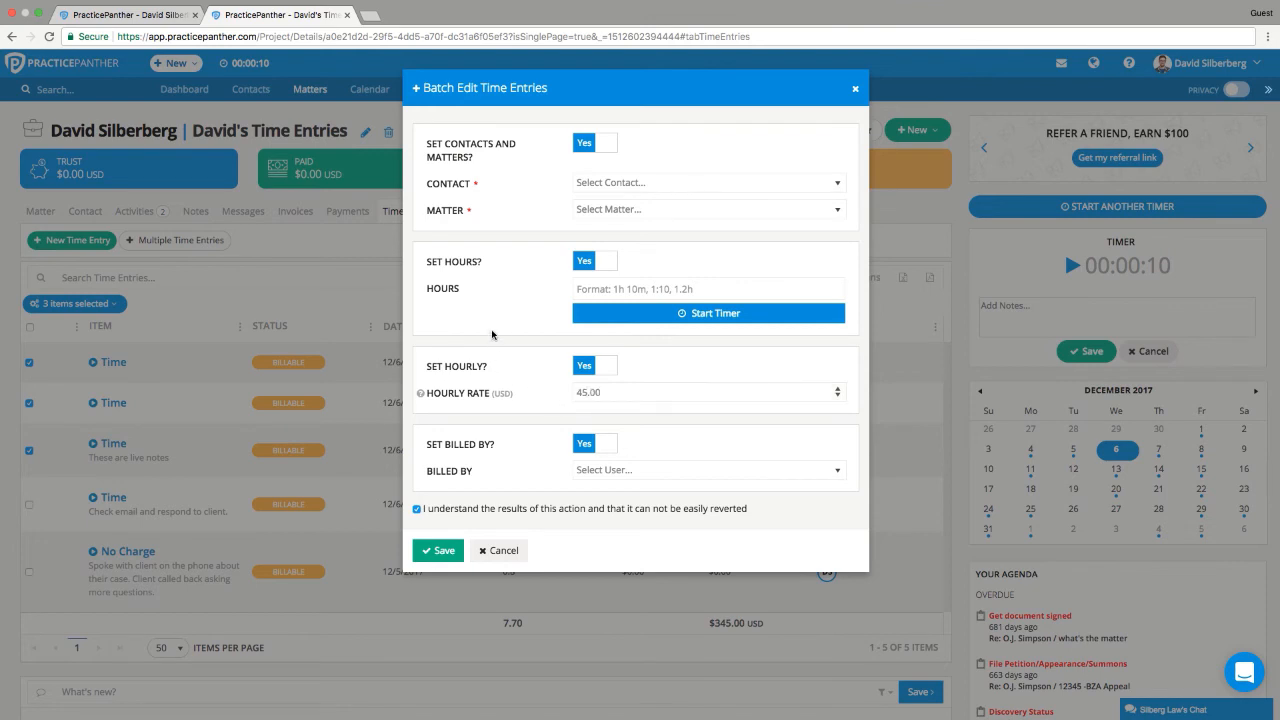
Disable setting hours, contacts and matters, and billed by, and save and confirm the batch edit for the three entries
click(595, 261)
click(603, 145)
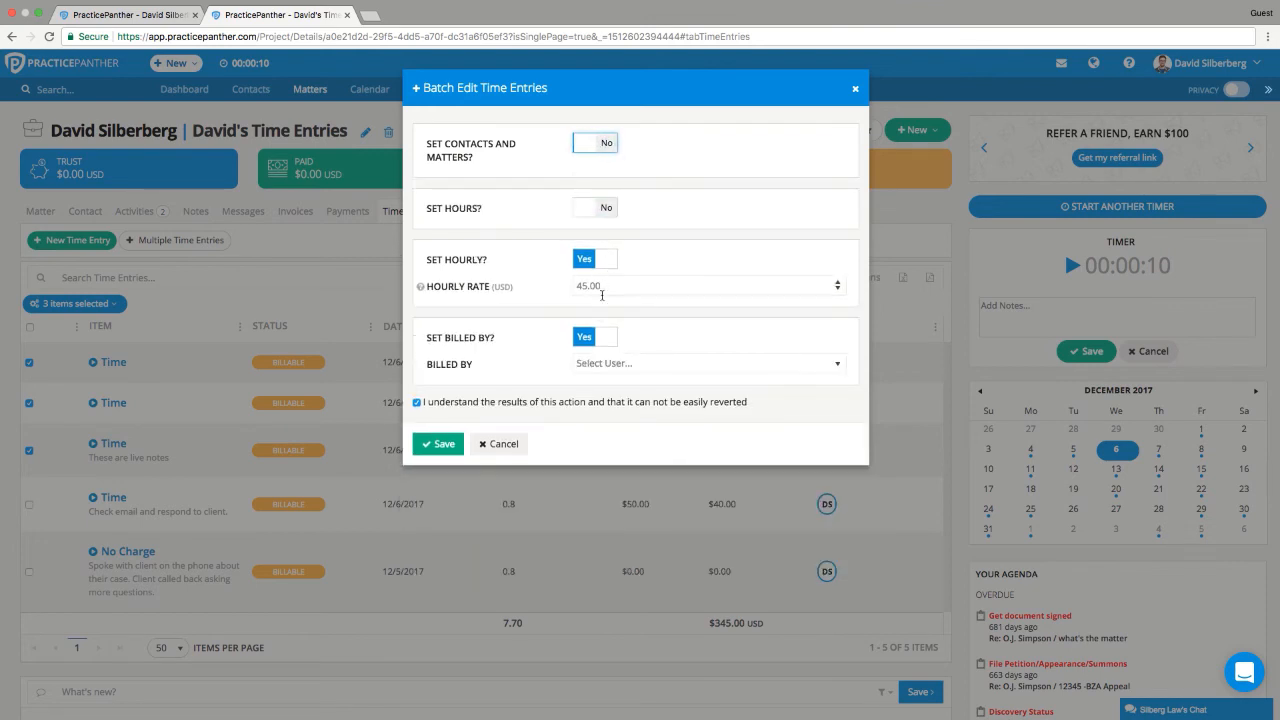
click(593, 338)
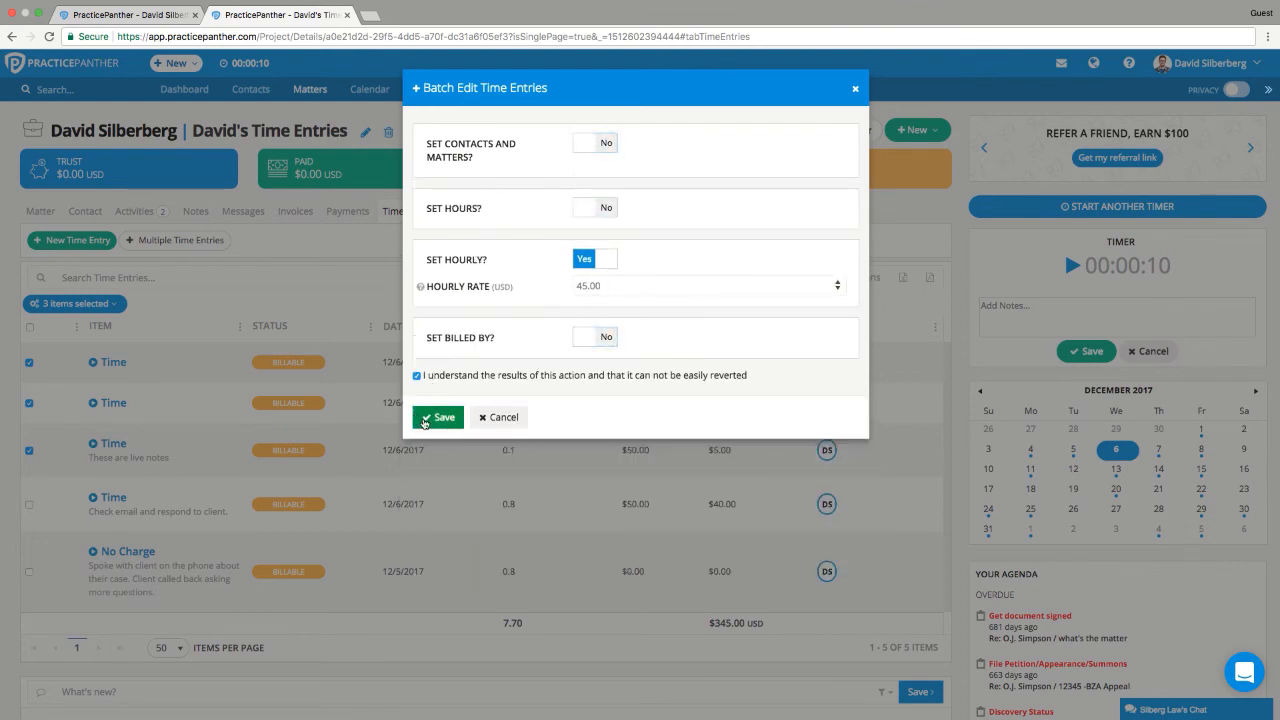
click(432, 418)
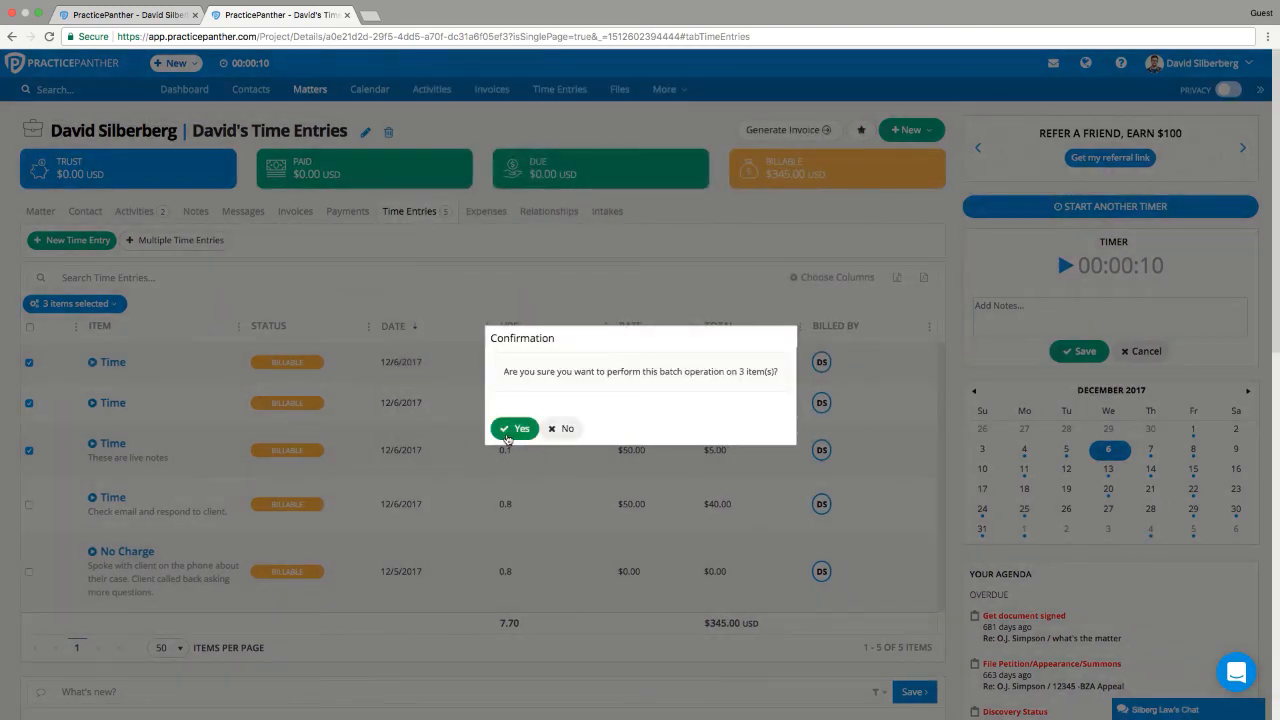
click(508, 436)
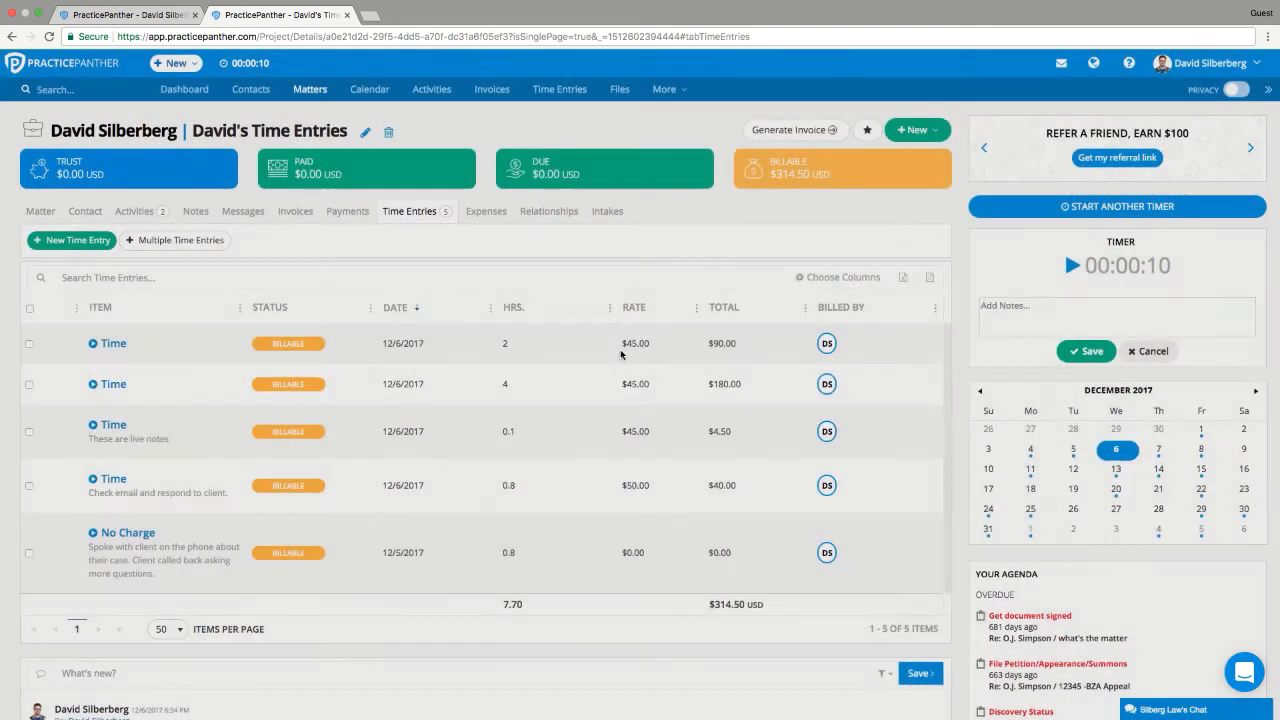
Check the hourly rates of the three batch-edited Time entries in the matter's time entry list
drag(617, 343, 648, 387)
drag(617, 431, 647, 433)
click(647, 432)
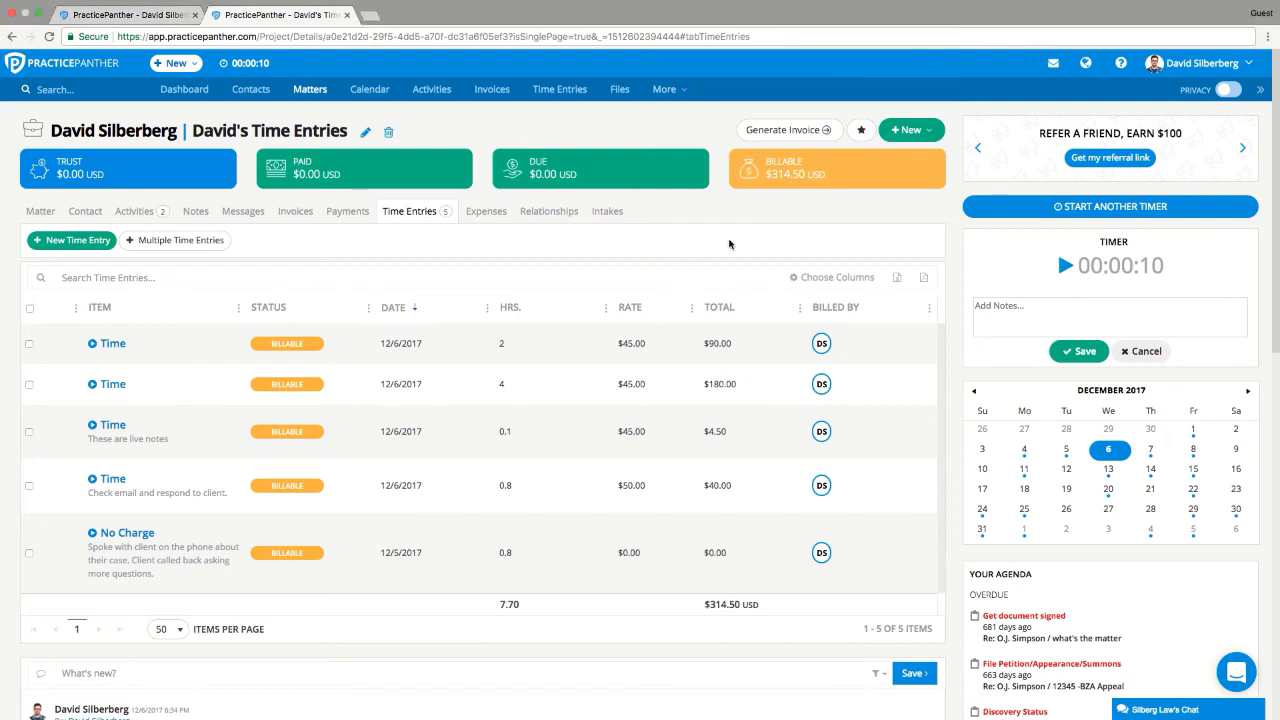
Start generating an invoice for the matter and expand its billable items to review the time entries and date range options
mouse_move(768, 177)
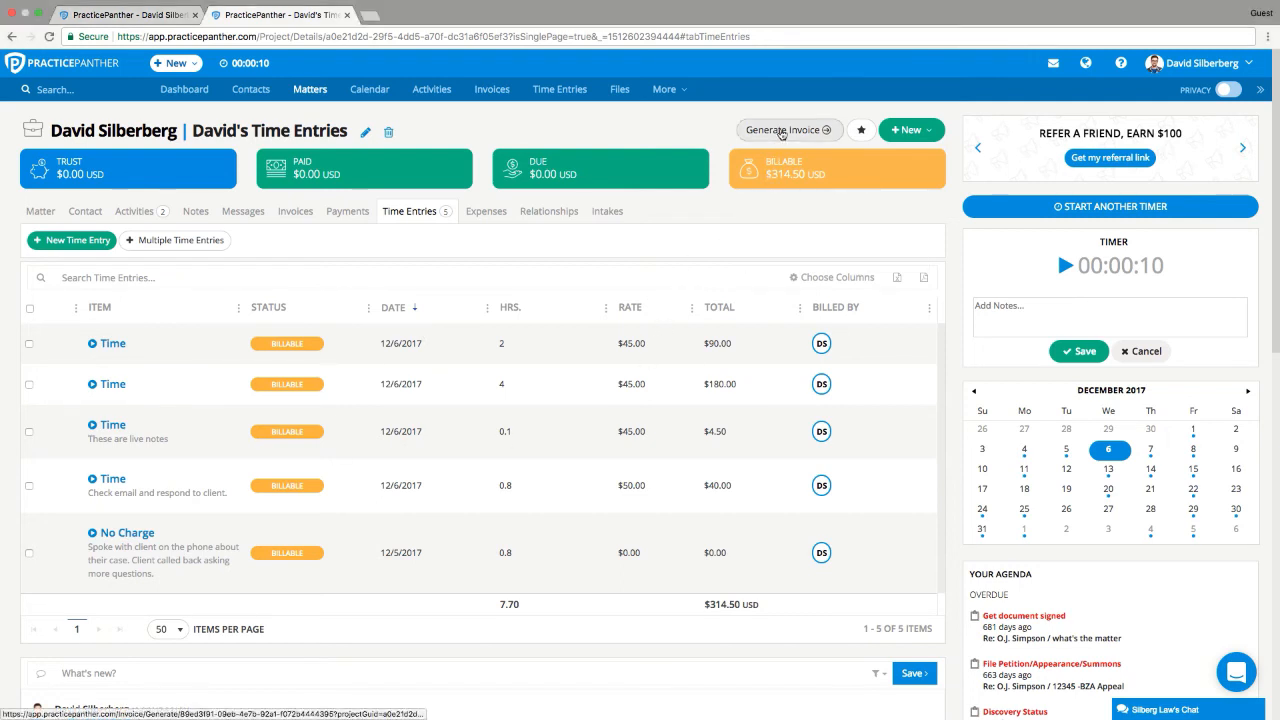
click(783, 133)
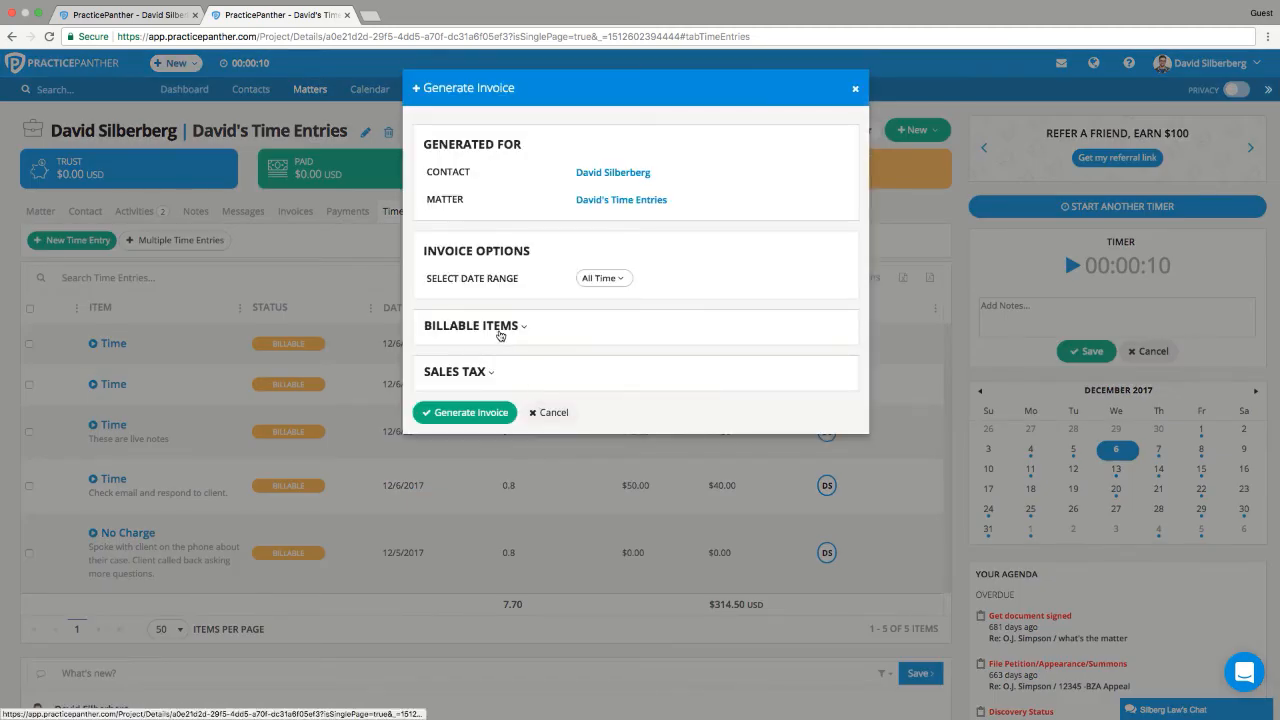
click(504, 332)
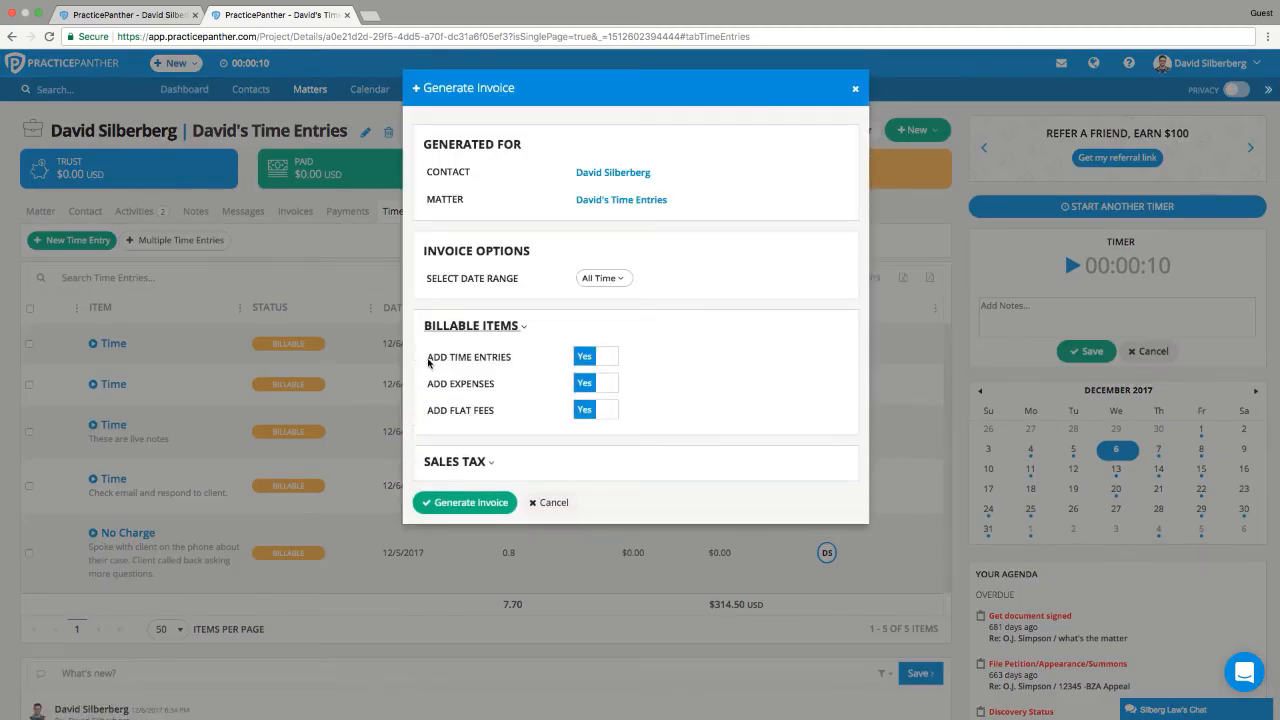
drag(428, 362, 521, 360)
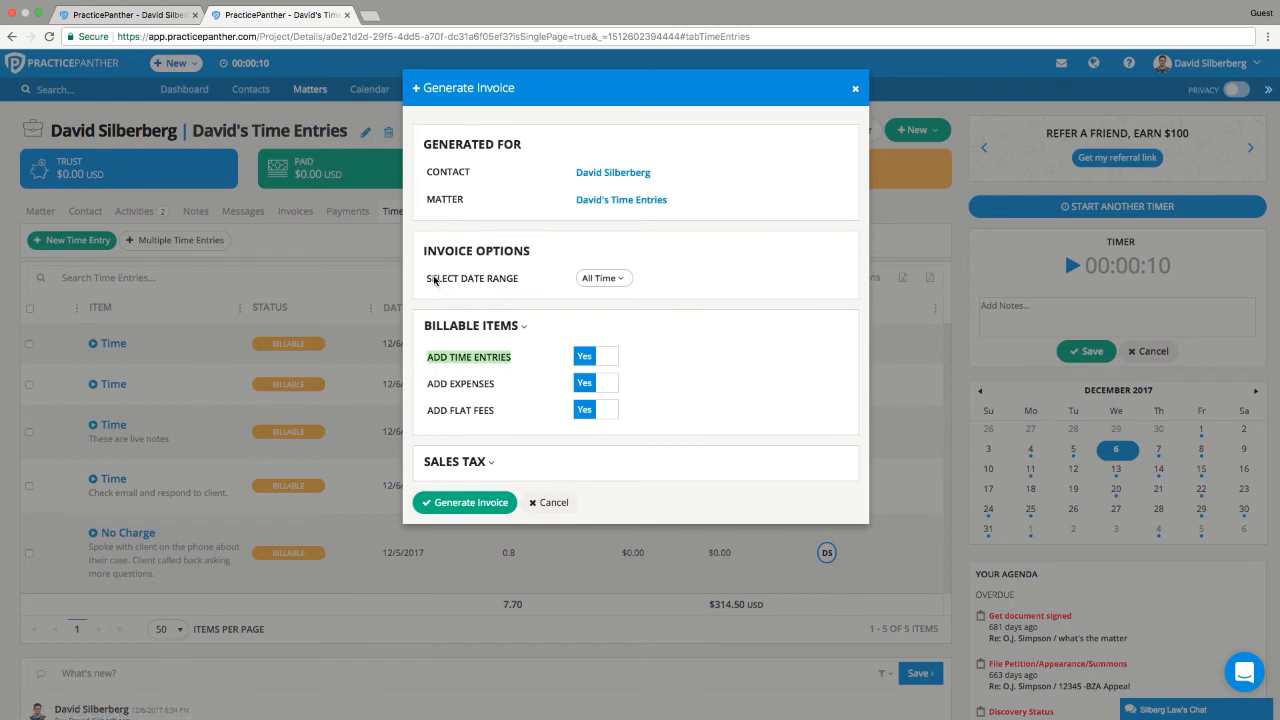
drag(433, 279, 518, 284)
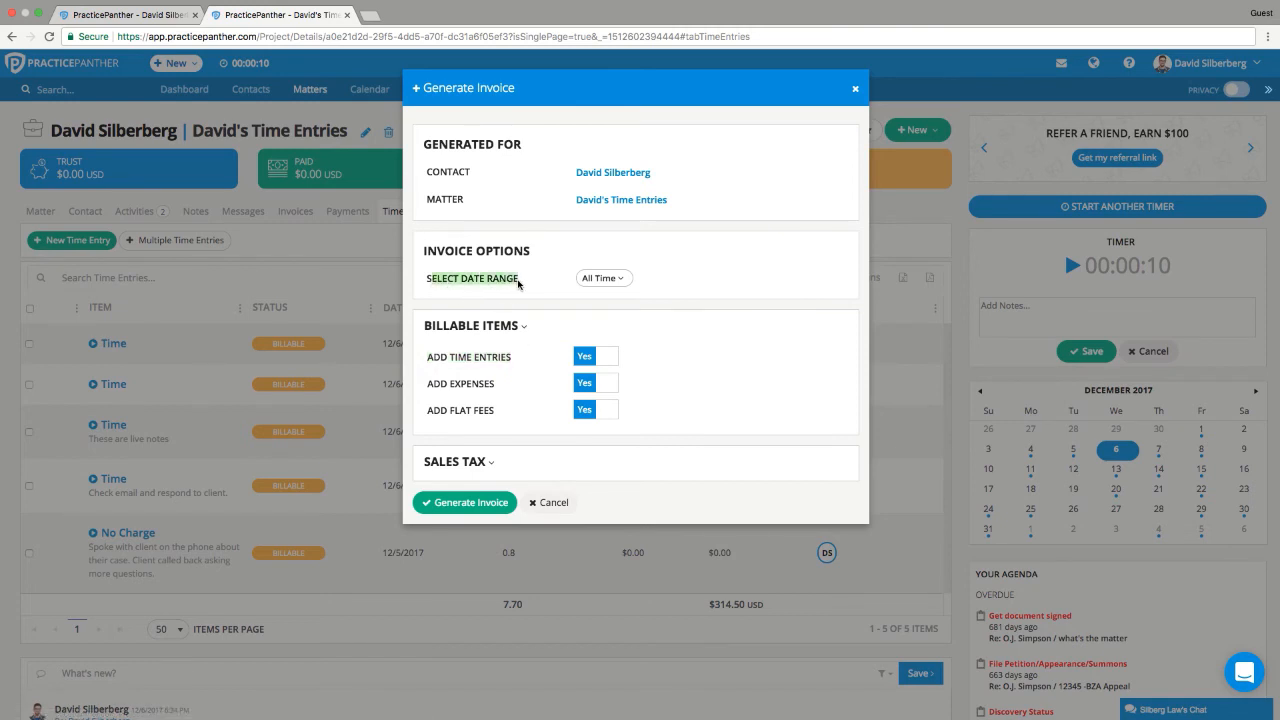
Review the available date ranges, keep All Time, and generate the invoice
click(590, 284)
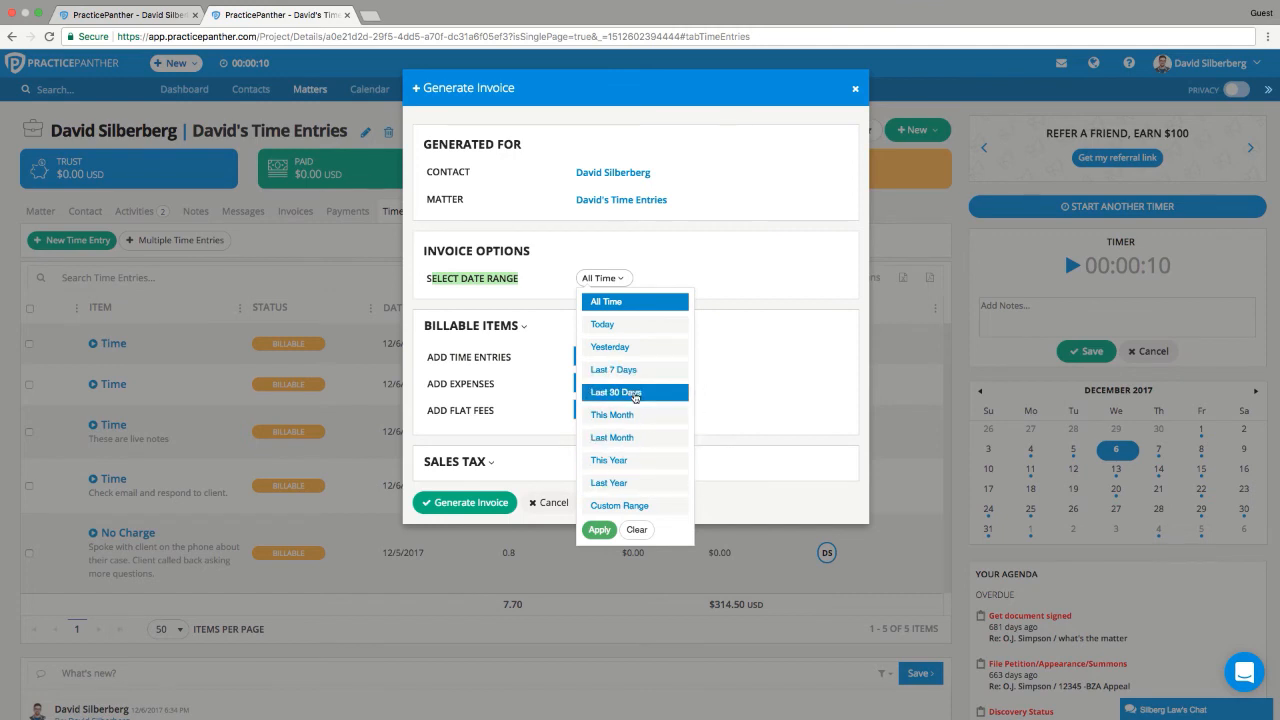
click(752, 276)
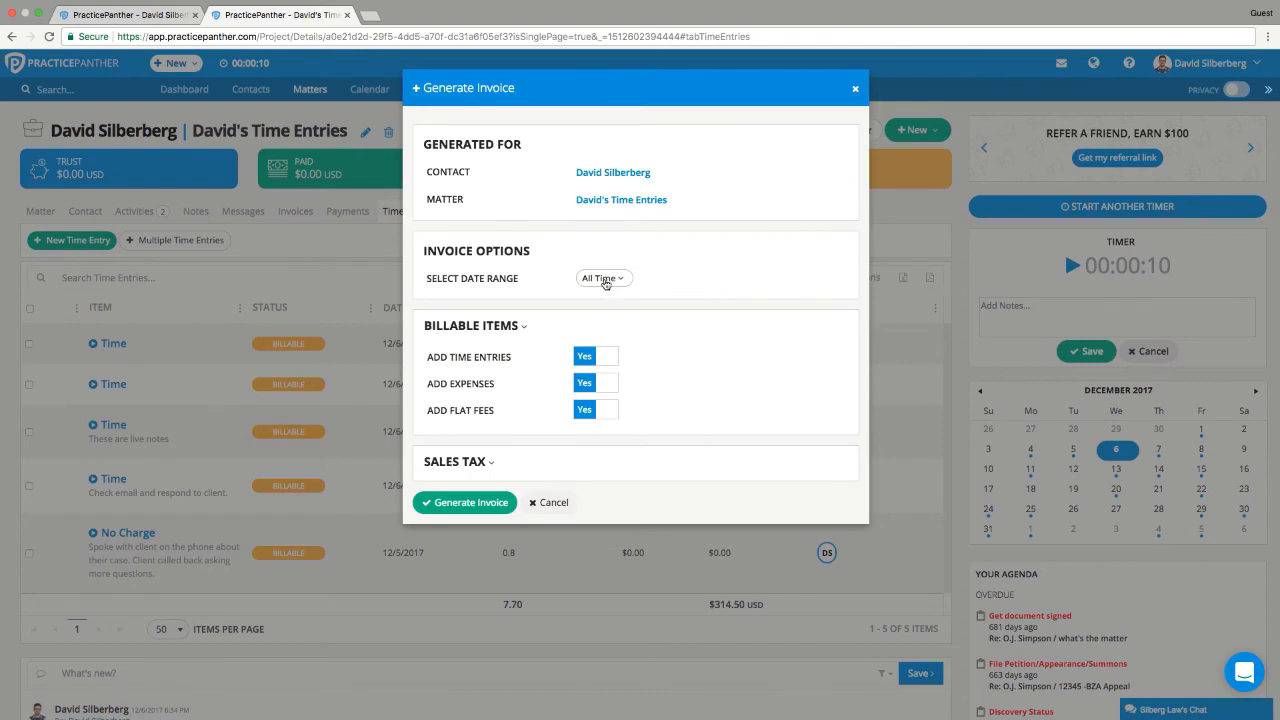
click(469, 502)
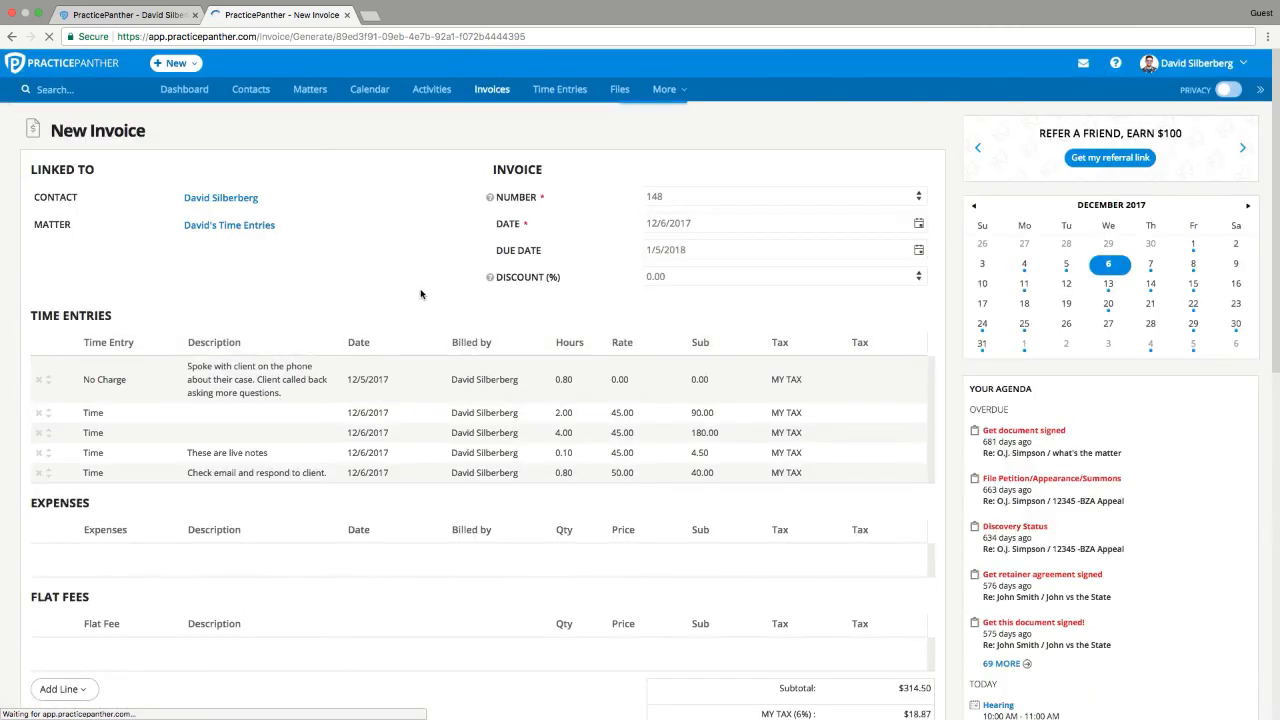
Examine the time entry lines on the new invoice, opening description and hours cells without changing them
scroll(413, 292, down, 1)
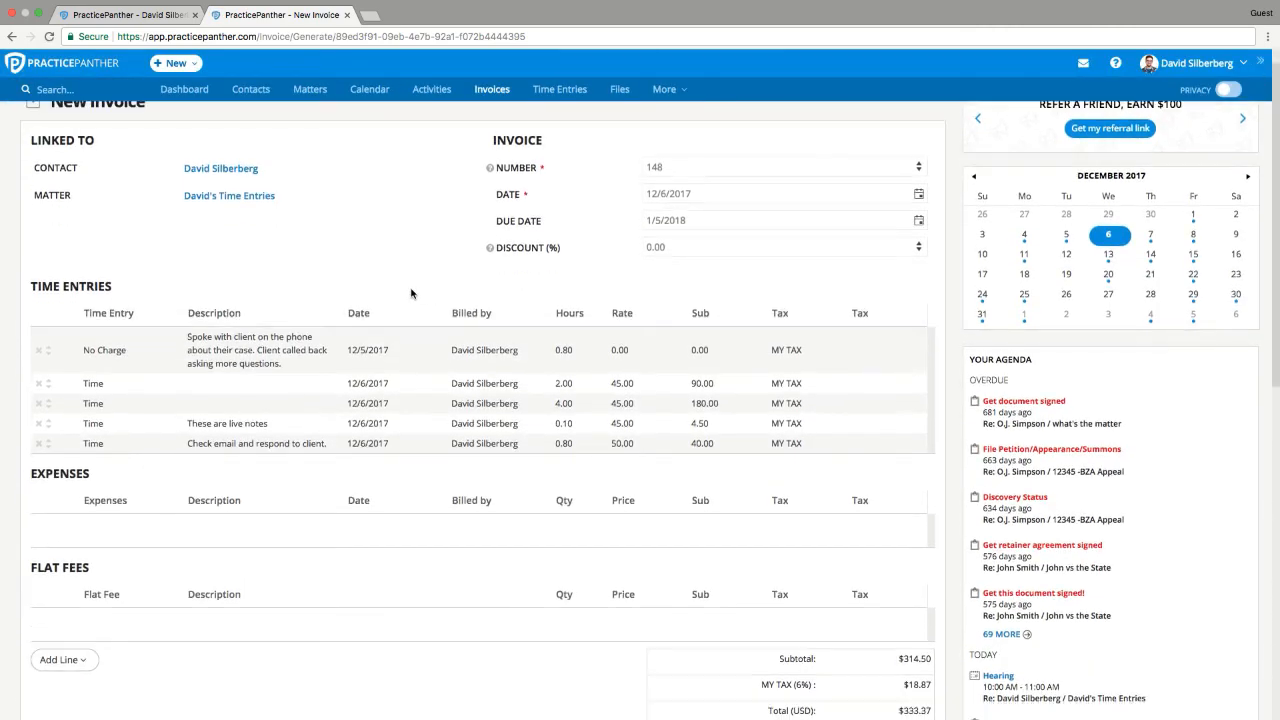
click(260, 359)
click(276, 405)
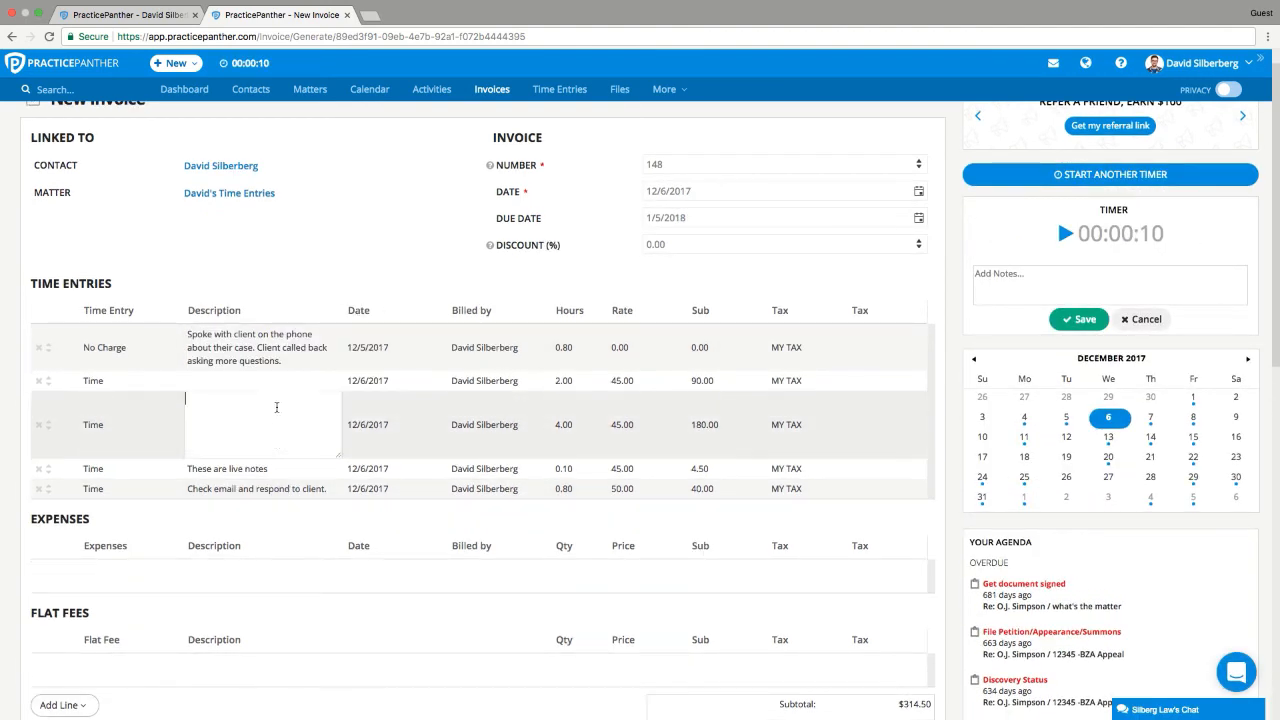
click(276, 455)
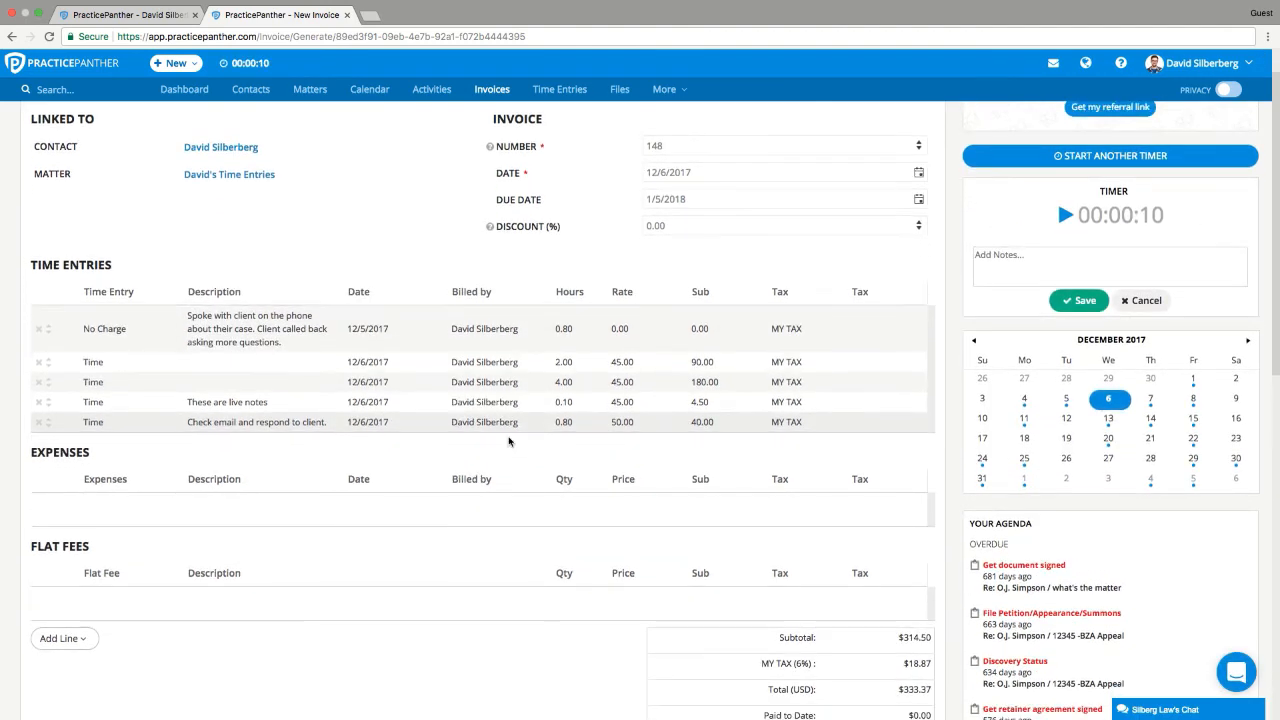
scroll(508, 443, down, 3)
click(564, 323)
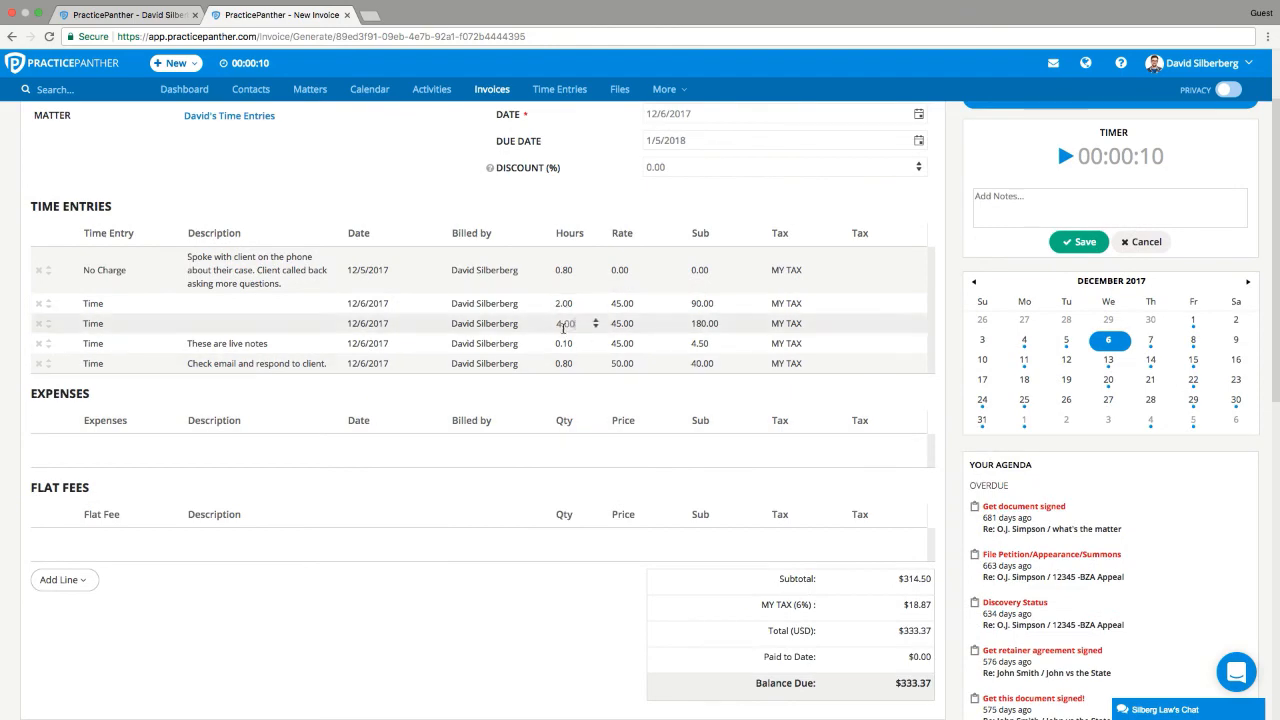
click(507, 421)
Review the new invoice's totals, terms and conditions, and payment options, and save the invoice
scroll(486, 400, down, 5)
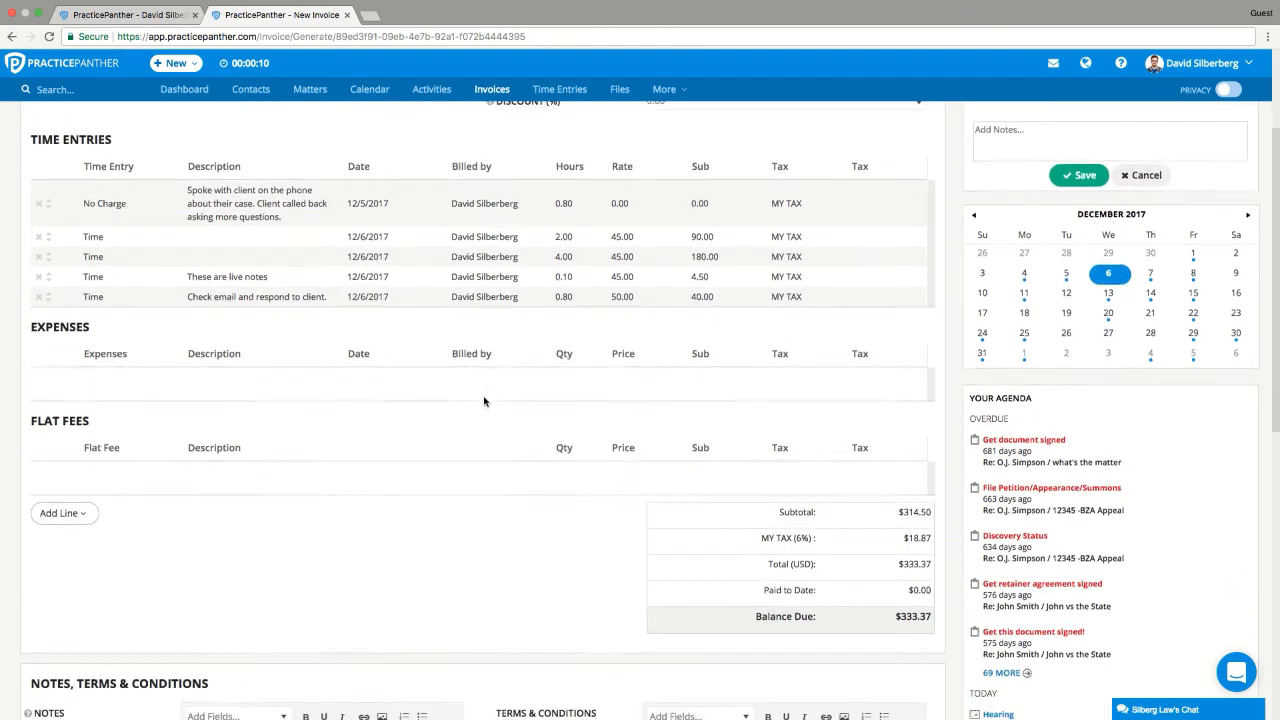
scroll(484, 401, down, 2)
drag(737, 424, 930, 420)
click(483, 401)
scroll(483, 402, down, 5)
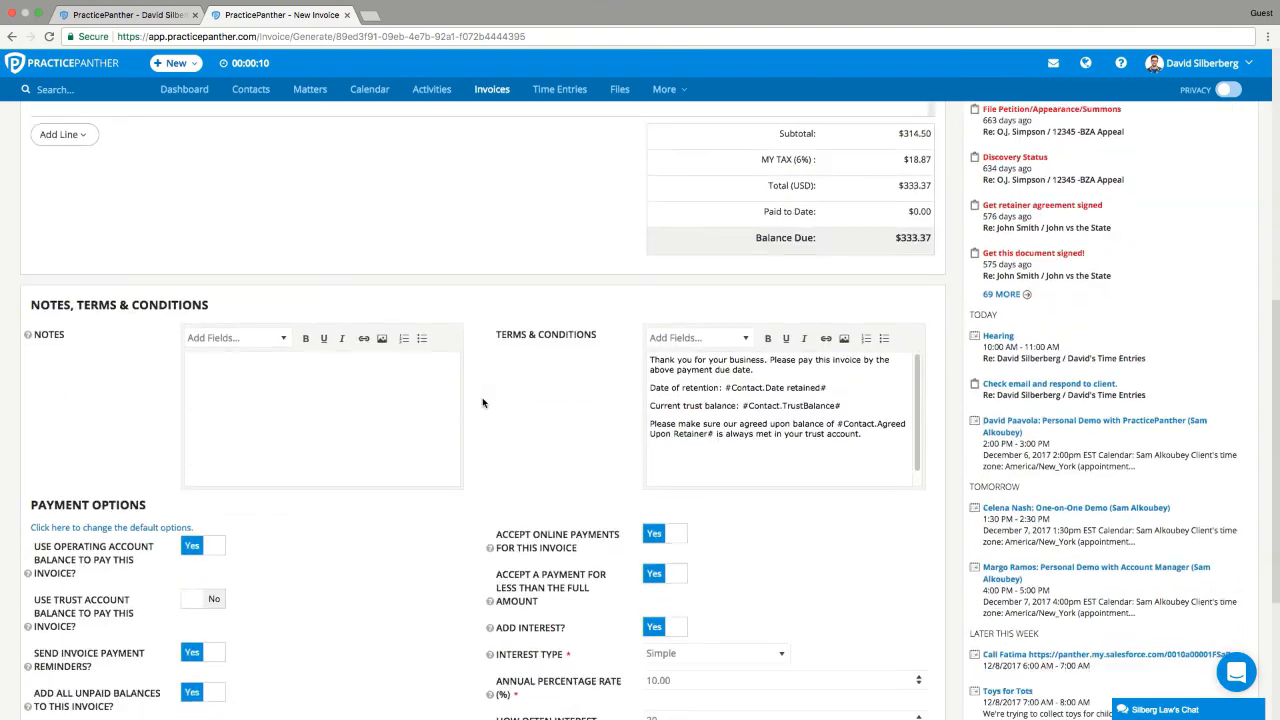
scroll(483, 402, down, 6)
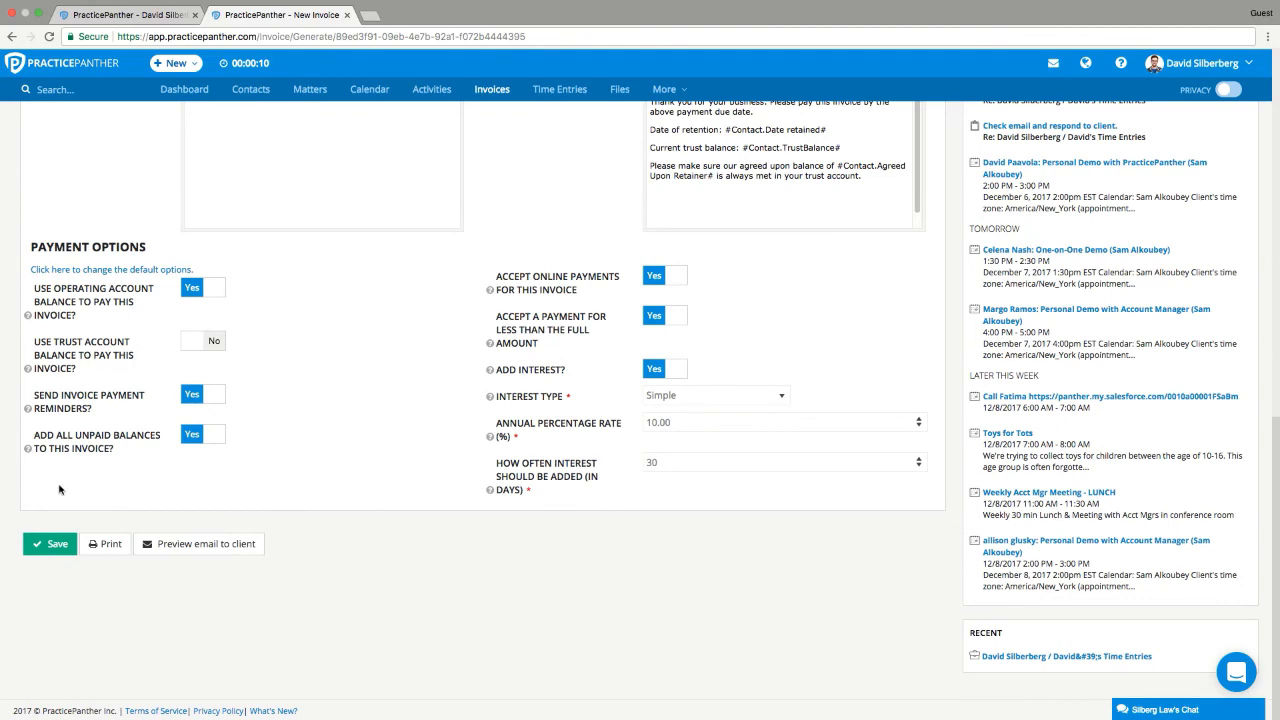
click(55, 544)
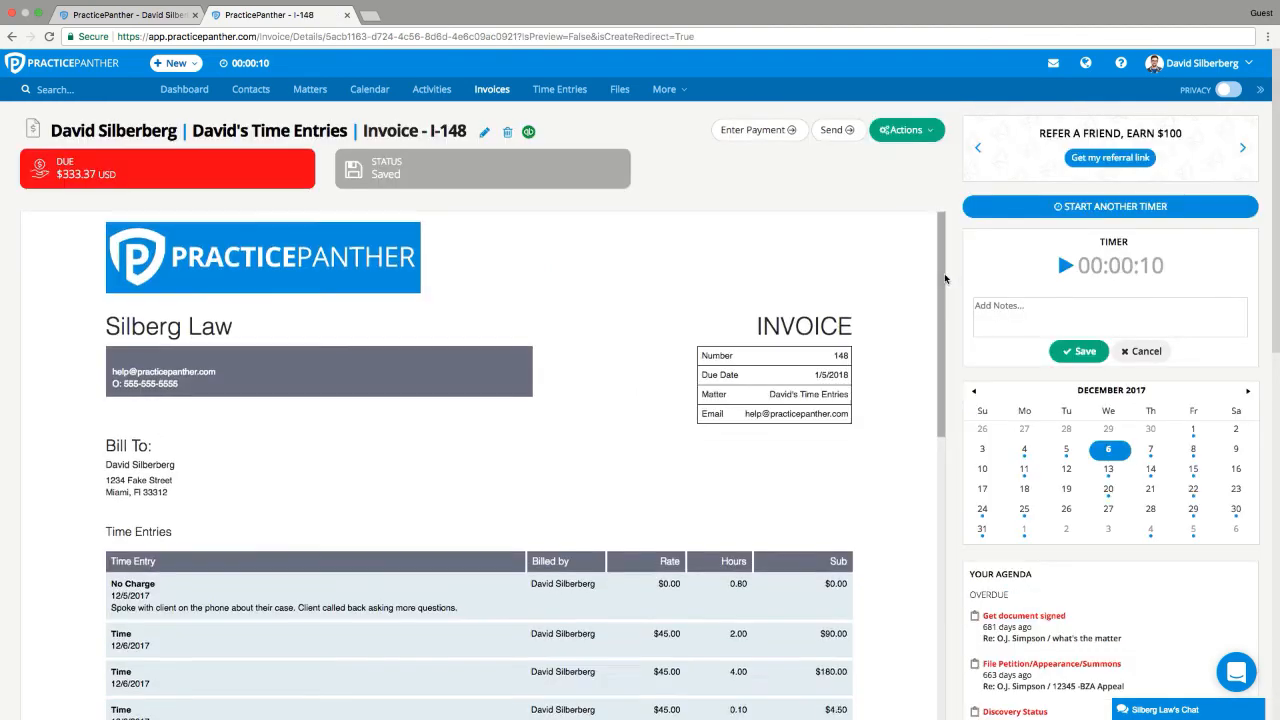
Examine the Time Entries section and its total on the saved invoice
drag(944, 273, 924, 397)
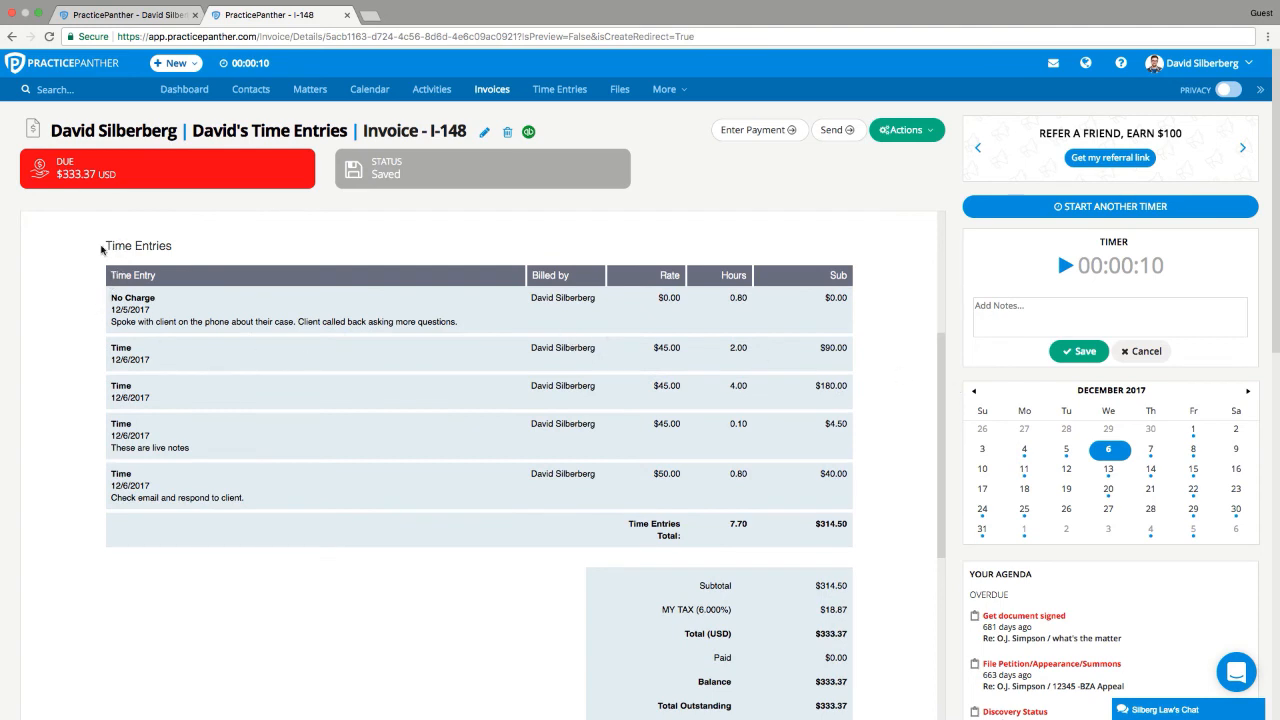
drag(101, 249, 183, 255)
click(230, 258)
drag(812, 524, 853, 528)
click(851, 524)
drag(934, 502, 931, 617)
scroll(978, 560, down, 2)
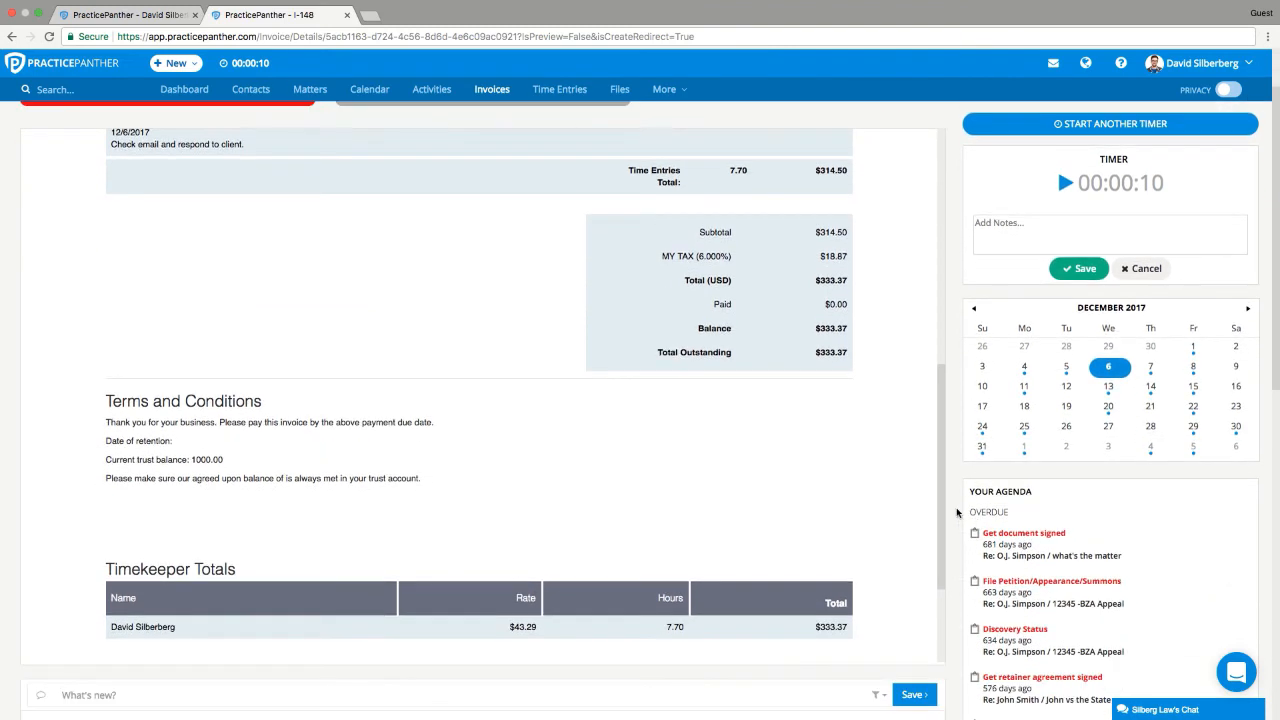
Examine the Timekeeper Totals section of the invoice, including the timekeeper's rate, hours and total
drag(940, 500, 932, 545)
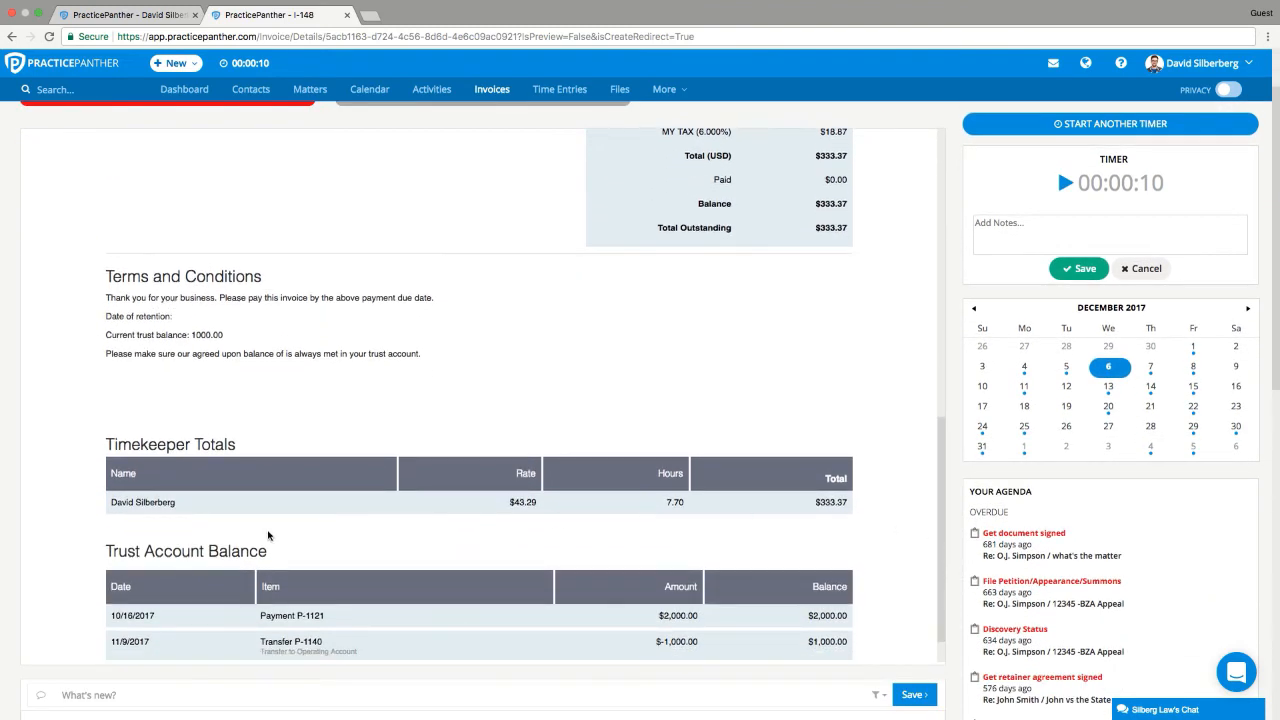
drag(100, 445, 237, 459)
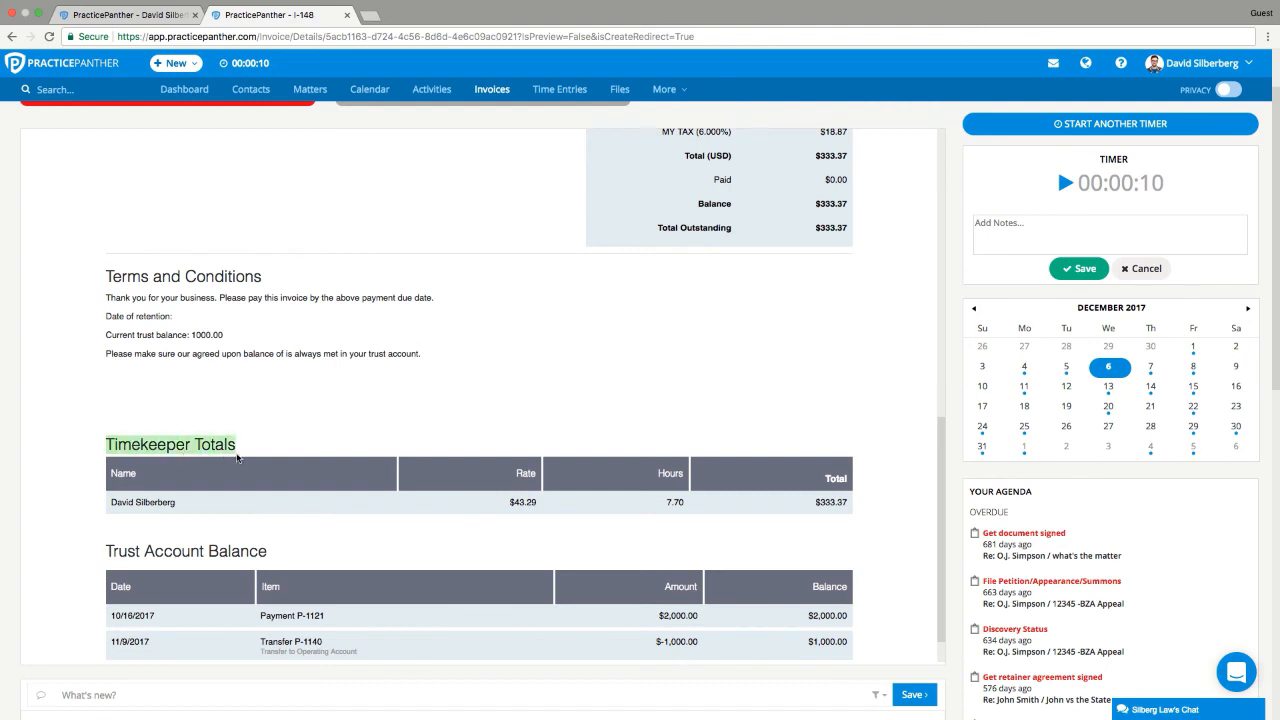
drag(197, 502, 107, 508)
drag(468, 508, 683, 510)
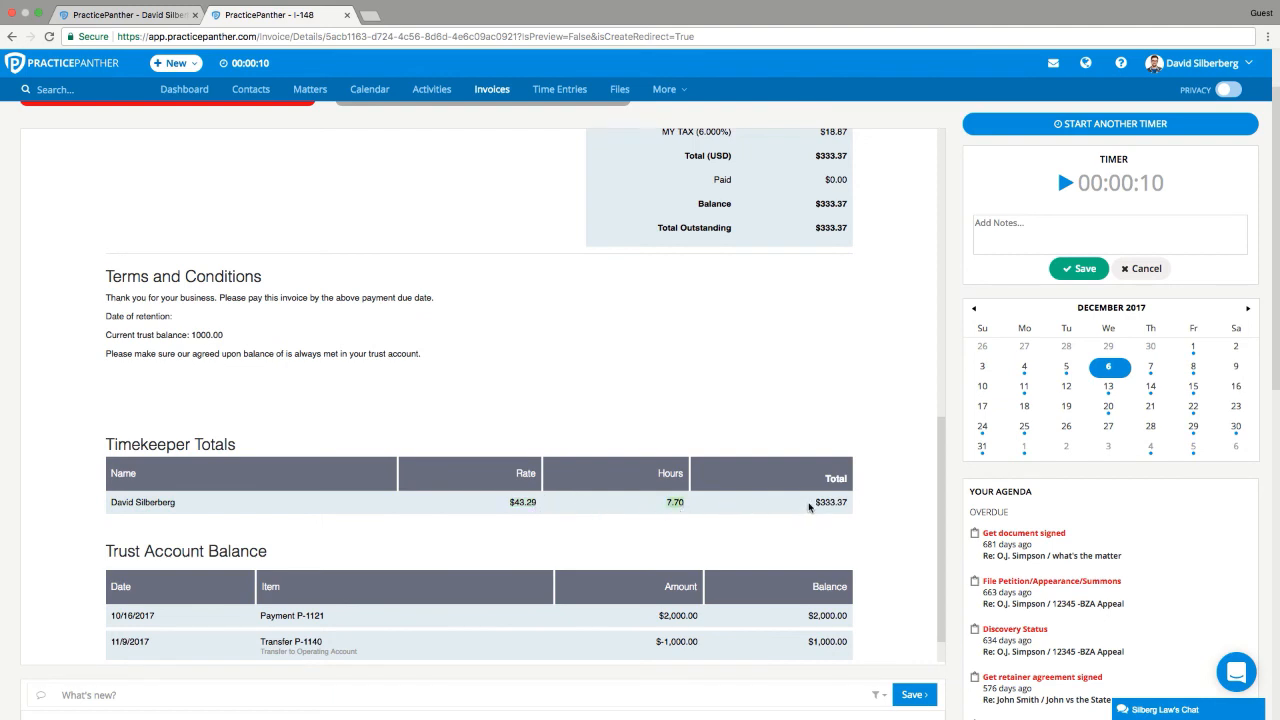
drag(809, 507, 843, 509)
click(835, 515)
Open the Invoice Options settings, expand the additional invoice theme options, and go to the Time Entries display options
click(1178, 70)
click(1088, 118)
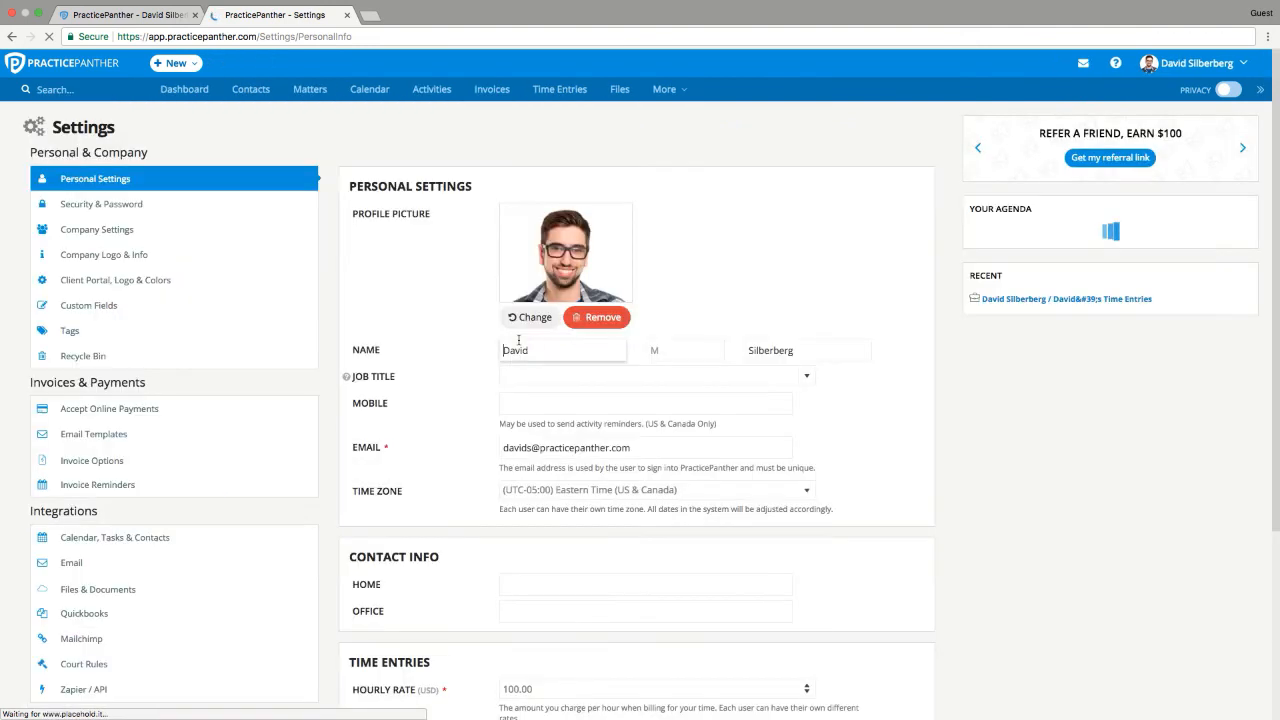
click(110, 461)
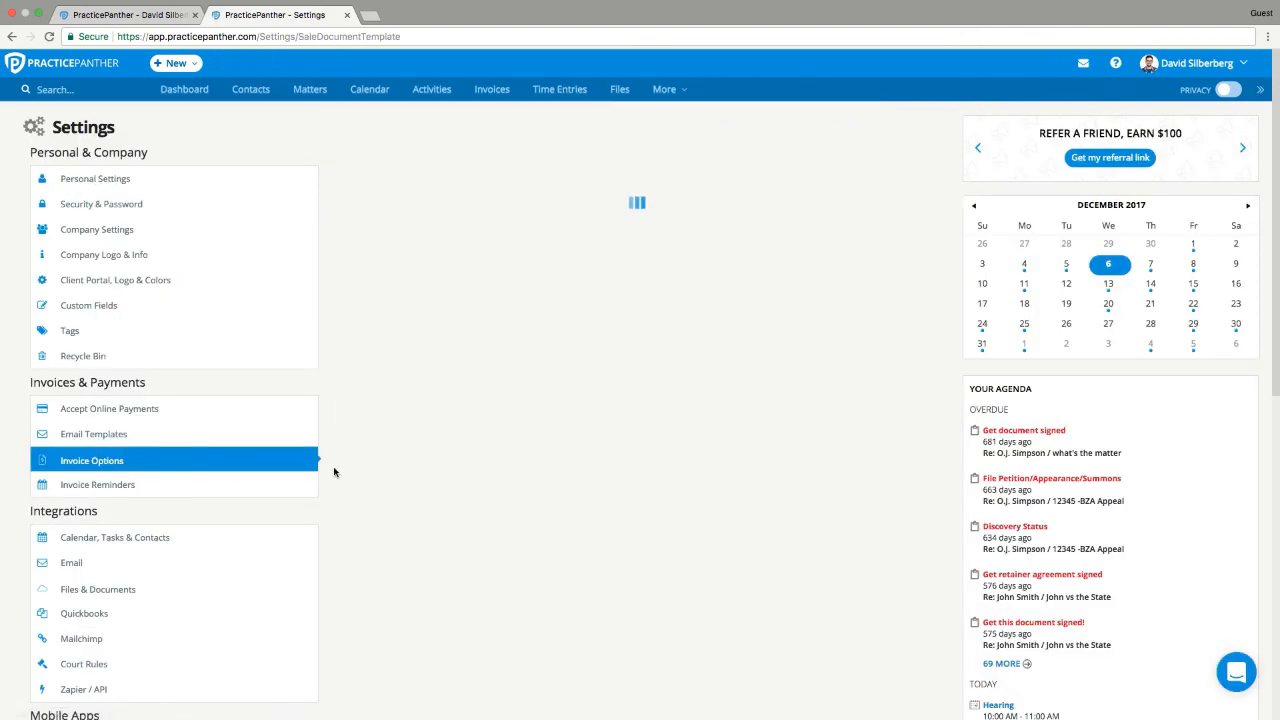
scroll(431, 455, down, 2)
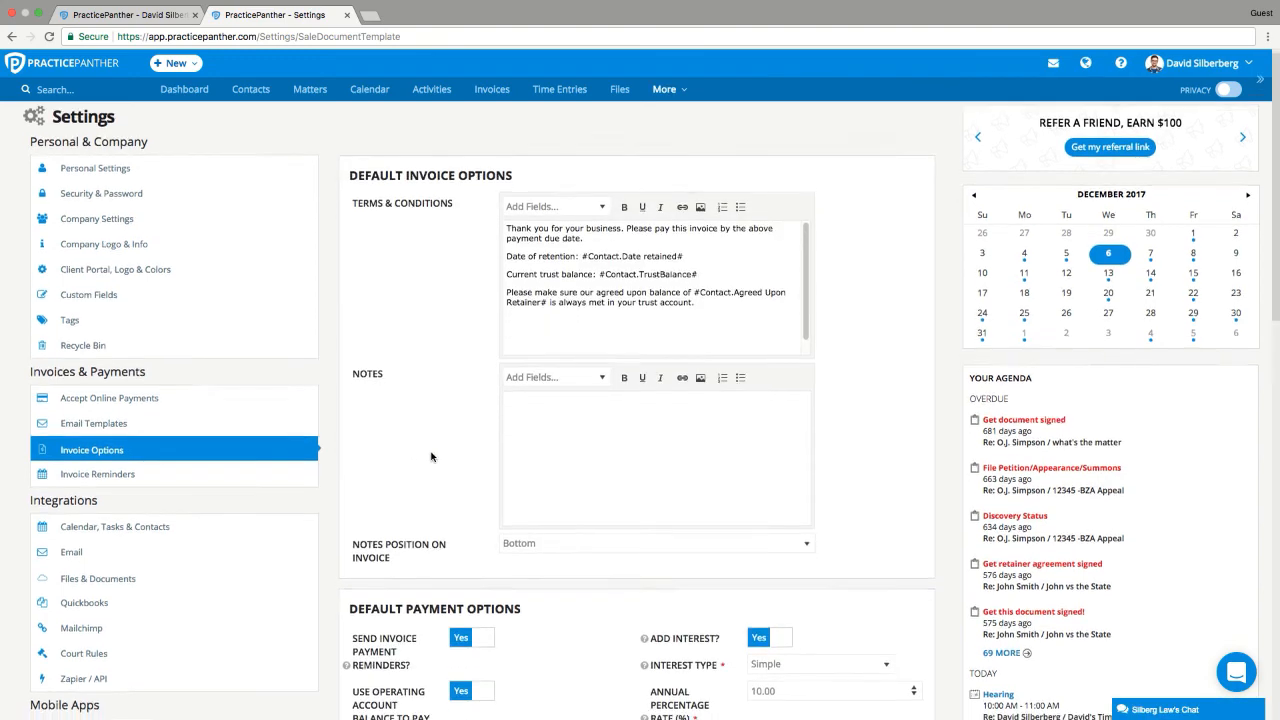
scroll(431, 456, down, 10)
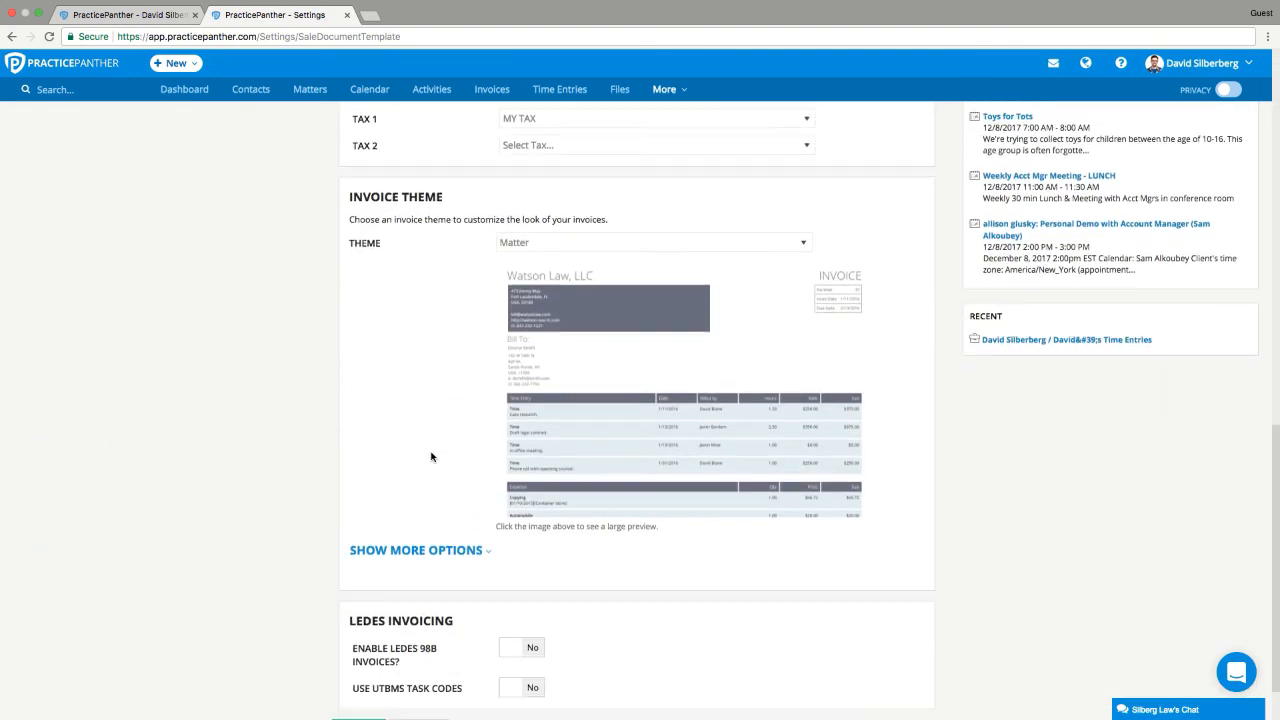
click(420, 502)
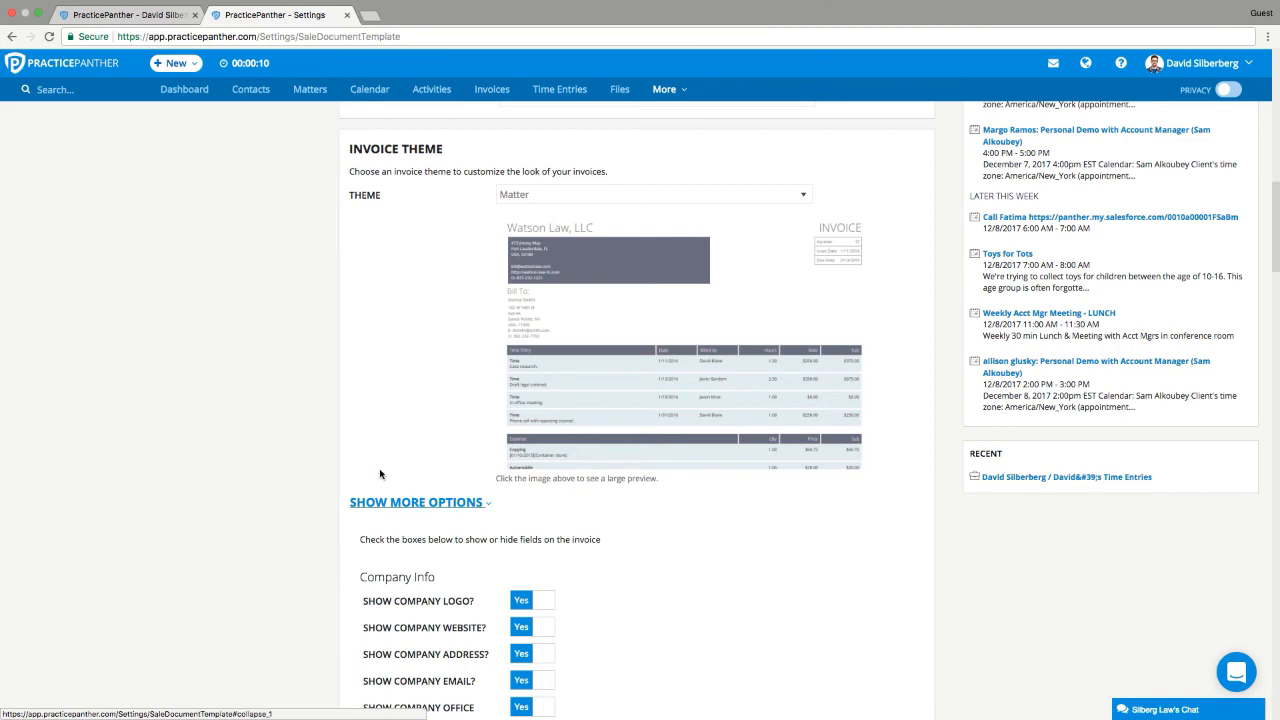
scroll(380, 472, down, 2)
scroll(380, 473, down, 2)
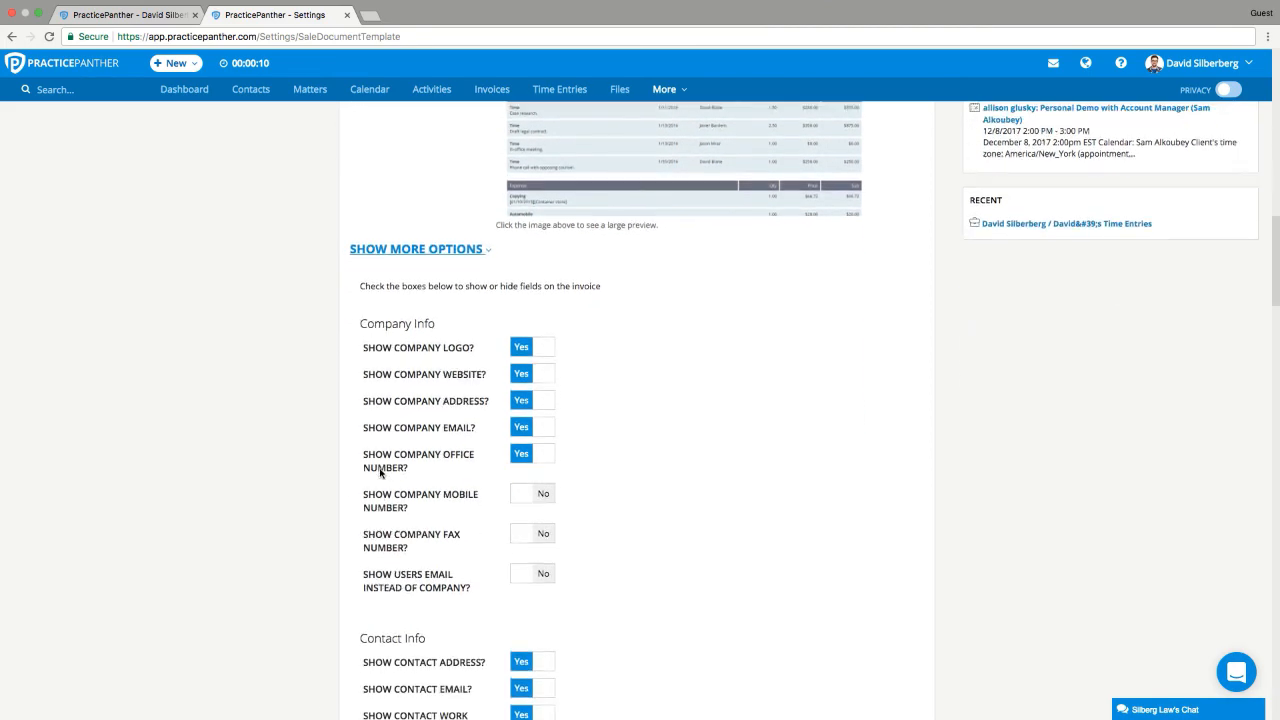
scroll(380, 473, down, 4)
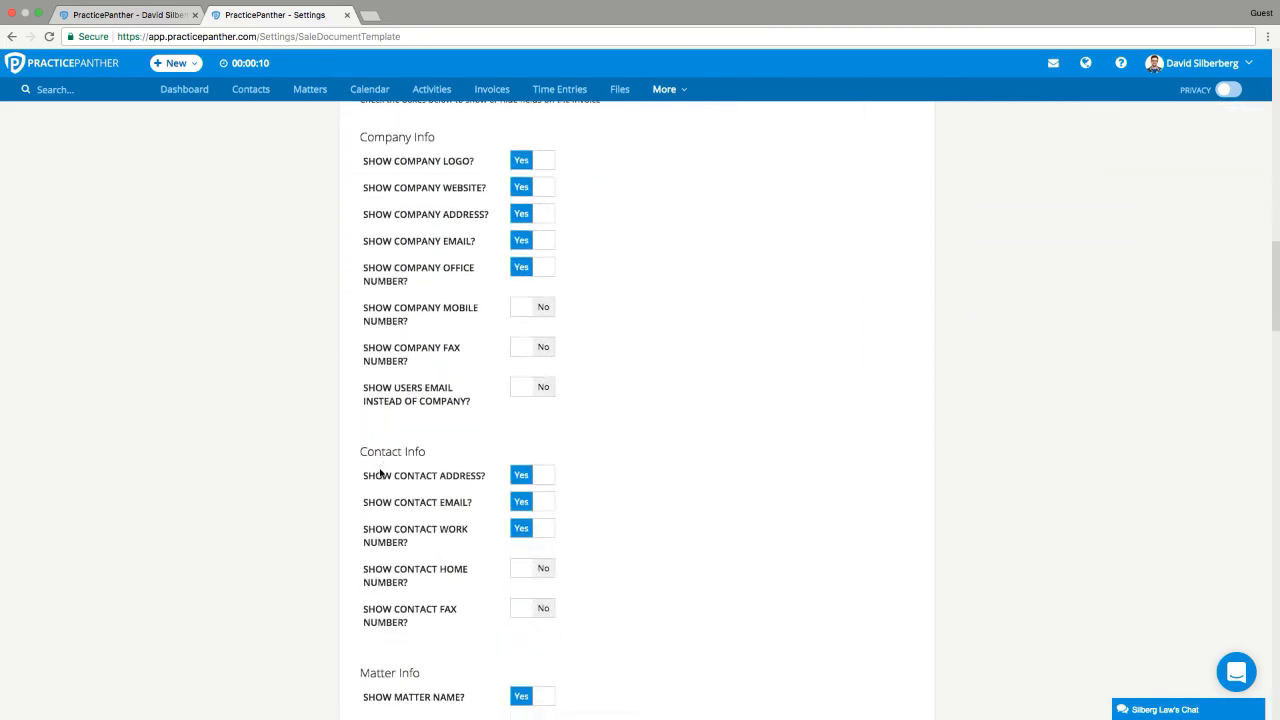
scroll(380, 473, down, 4)
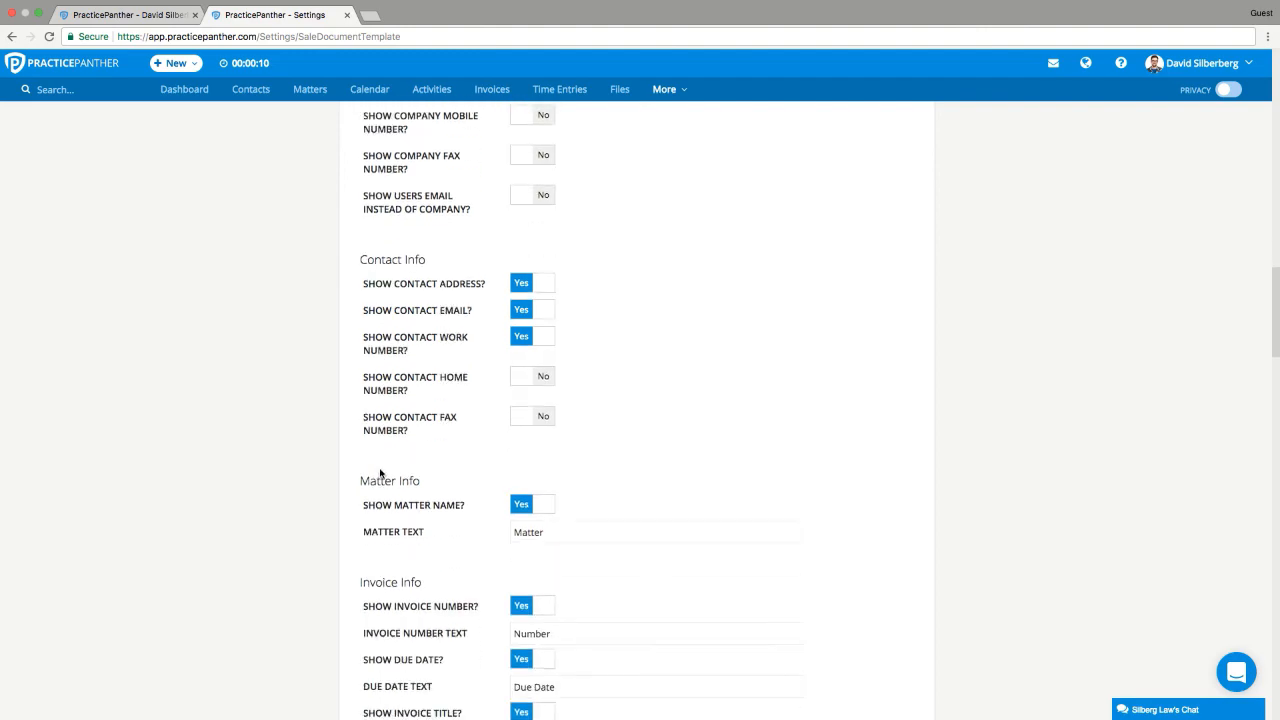
scroll(380, 473, down, 8)
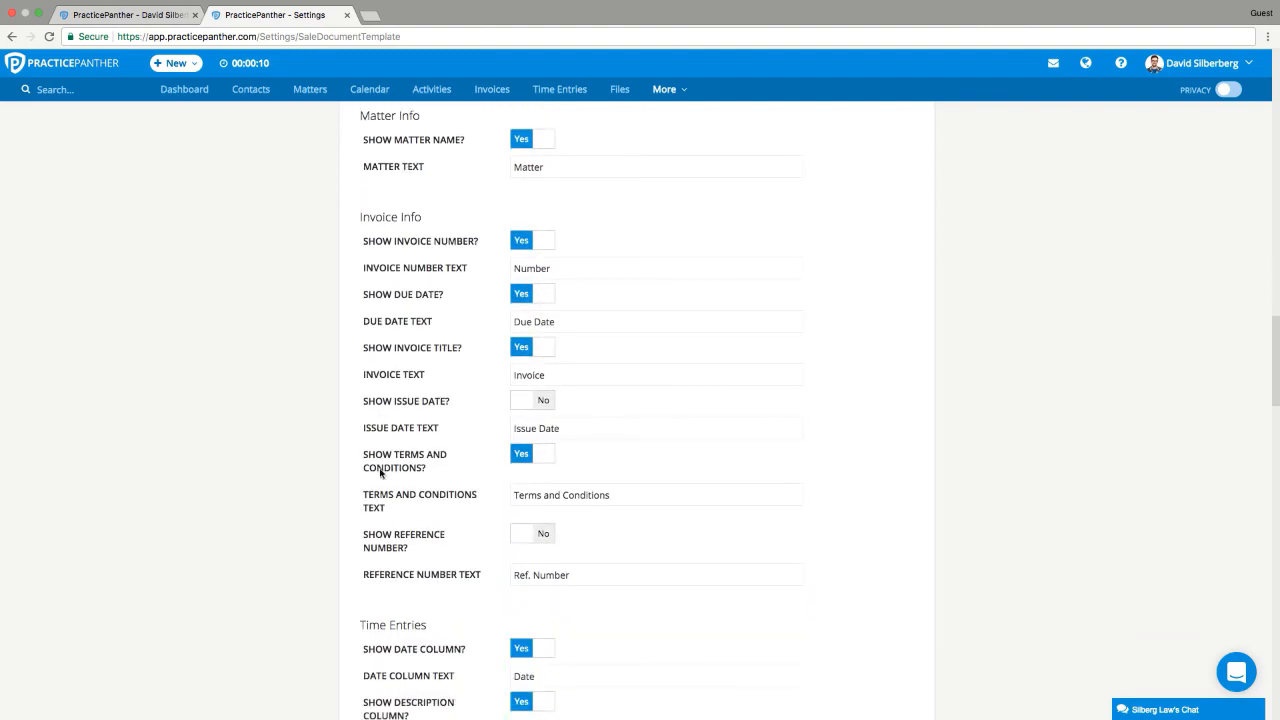
scroll(380, 473, down, 5)
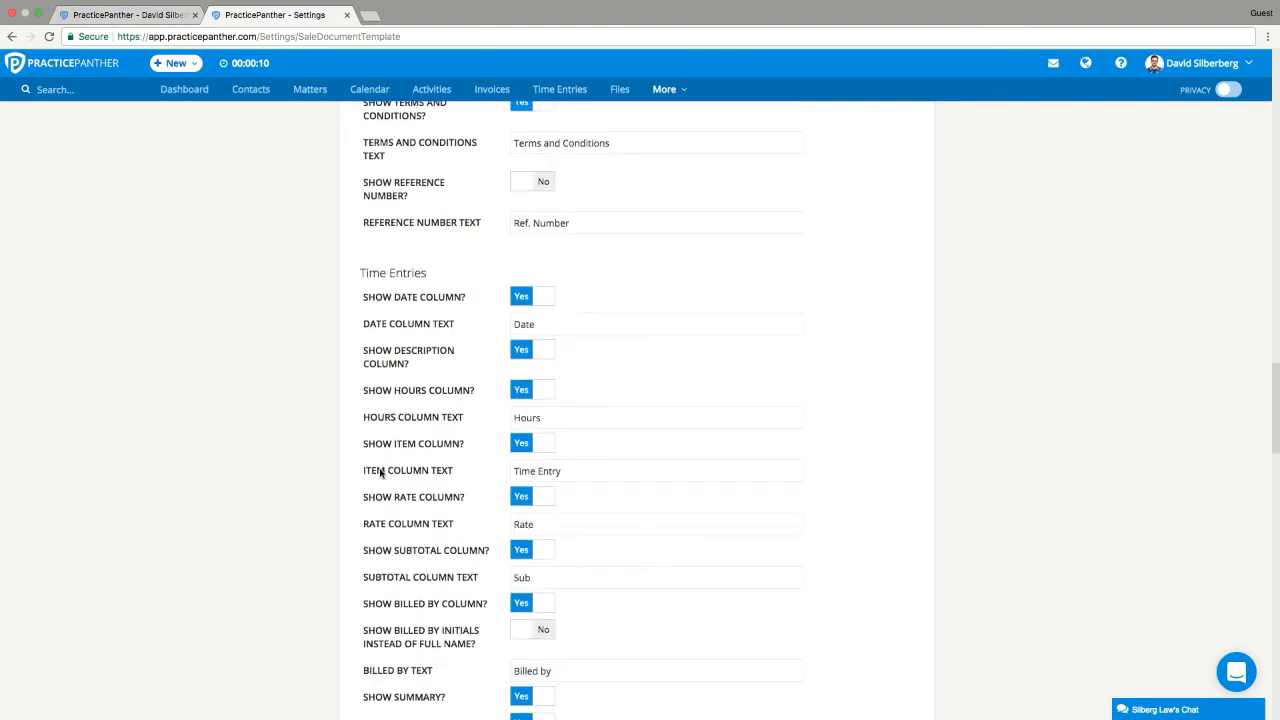
Try hiding the date, description and hours columns for time entries on invoices, showing each one again
click(522, 284)
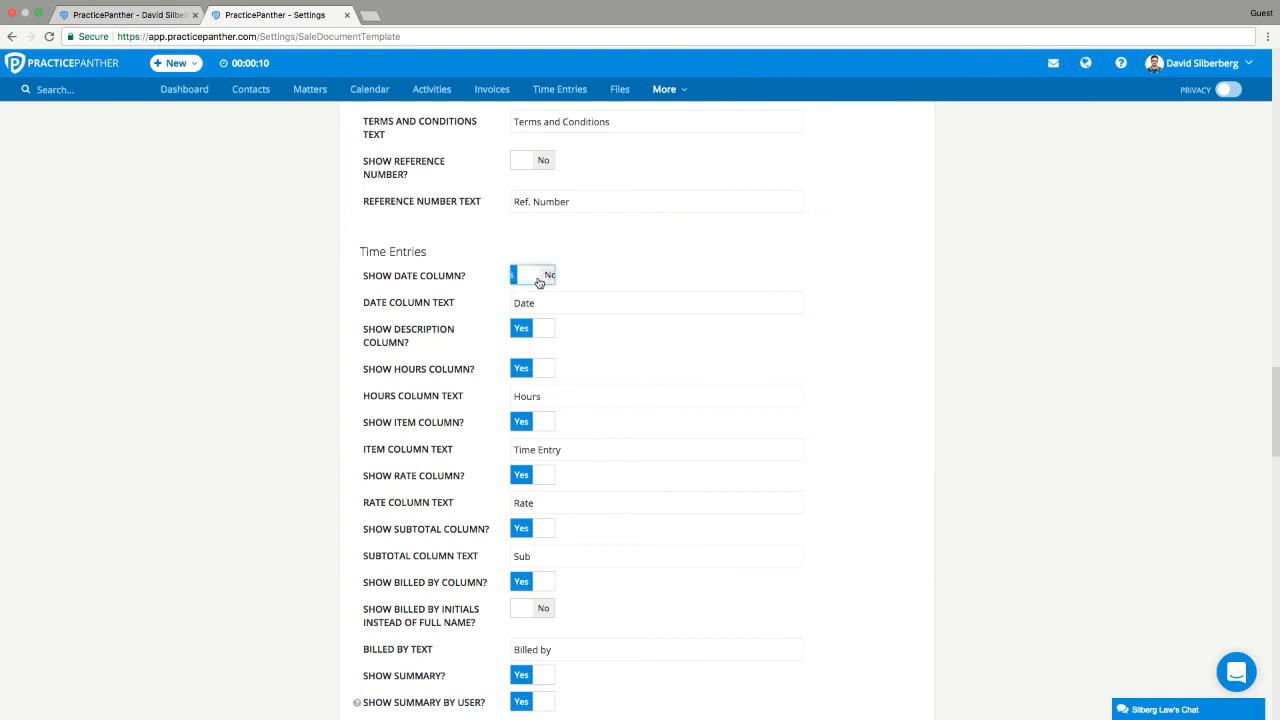
click(522, 284)
click(526, 332)
click(527, 331)
click(528, 370)
click(528, 370)
Examine the hours column label and the item, rate and subtotal column options for time entries on invoices
drag(478, 401, 362, 399)
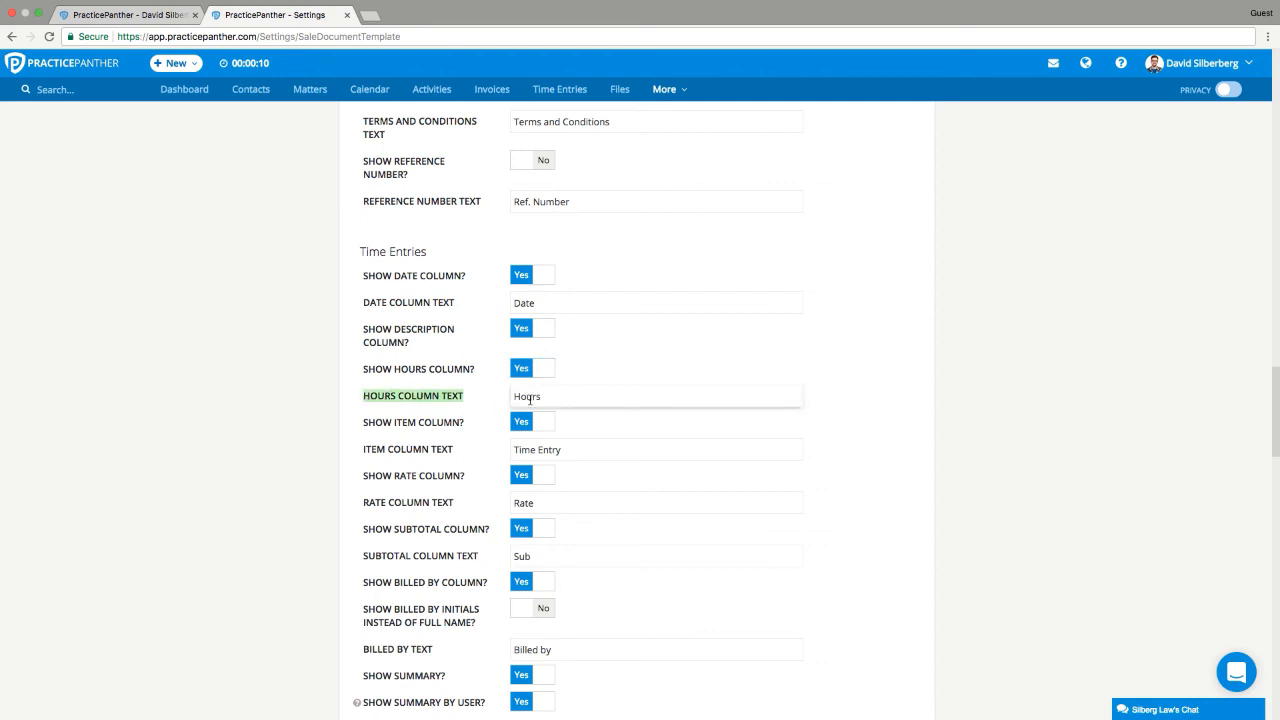
click(530, 399)
drag(553, 397, 508, 397)
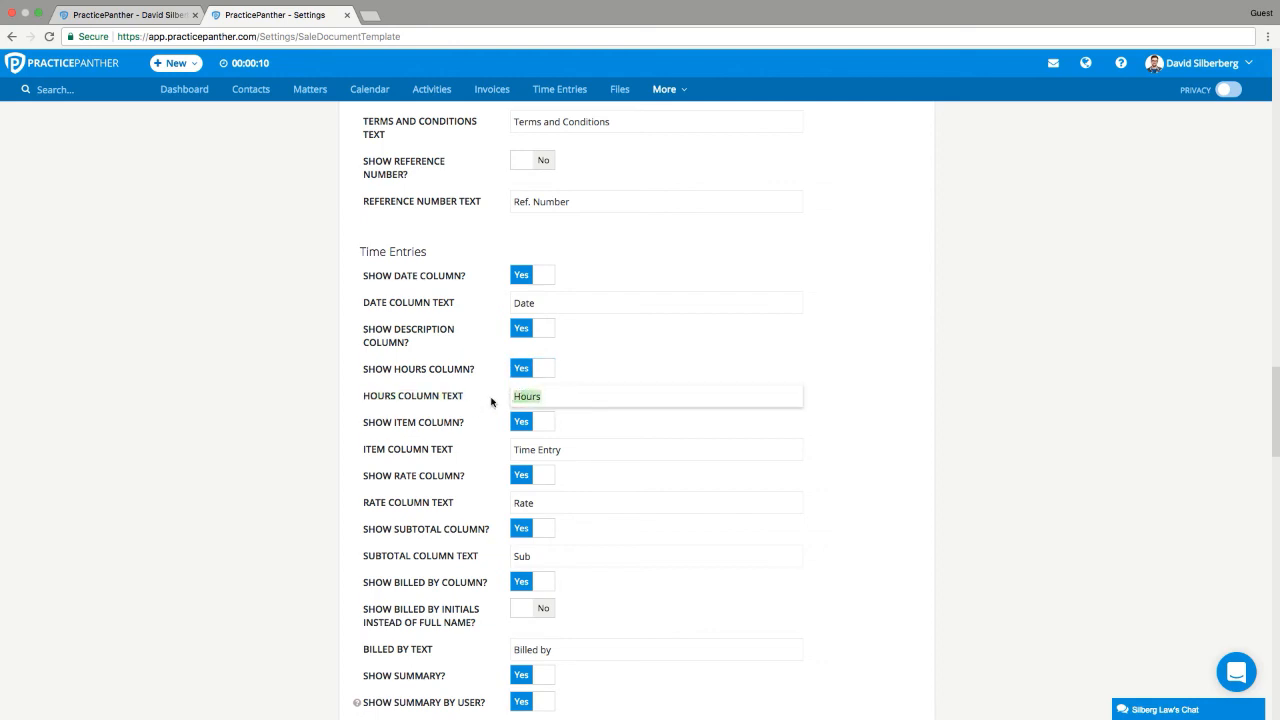
click(478, 401)
scroll(463, 448, down, 2)
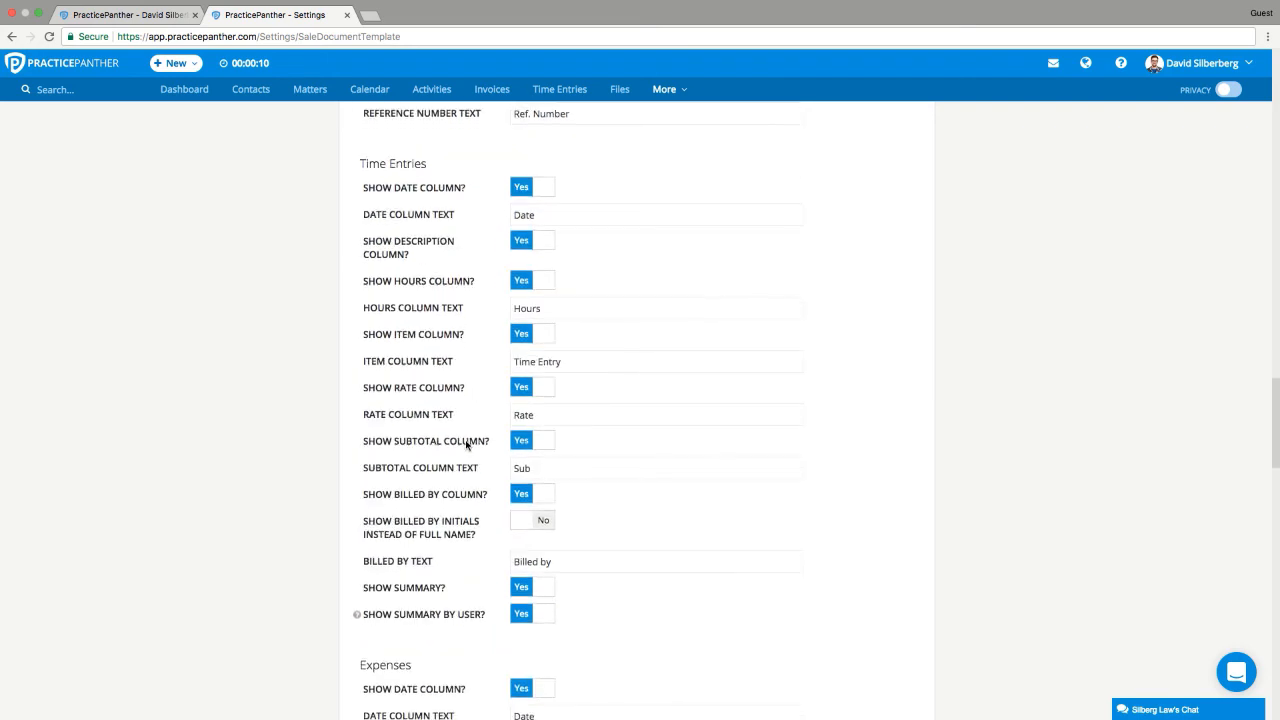
scroll(466, 446, down, 1)
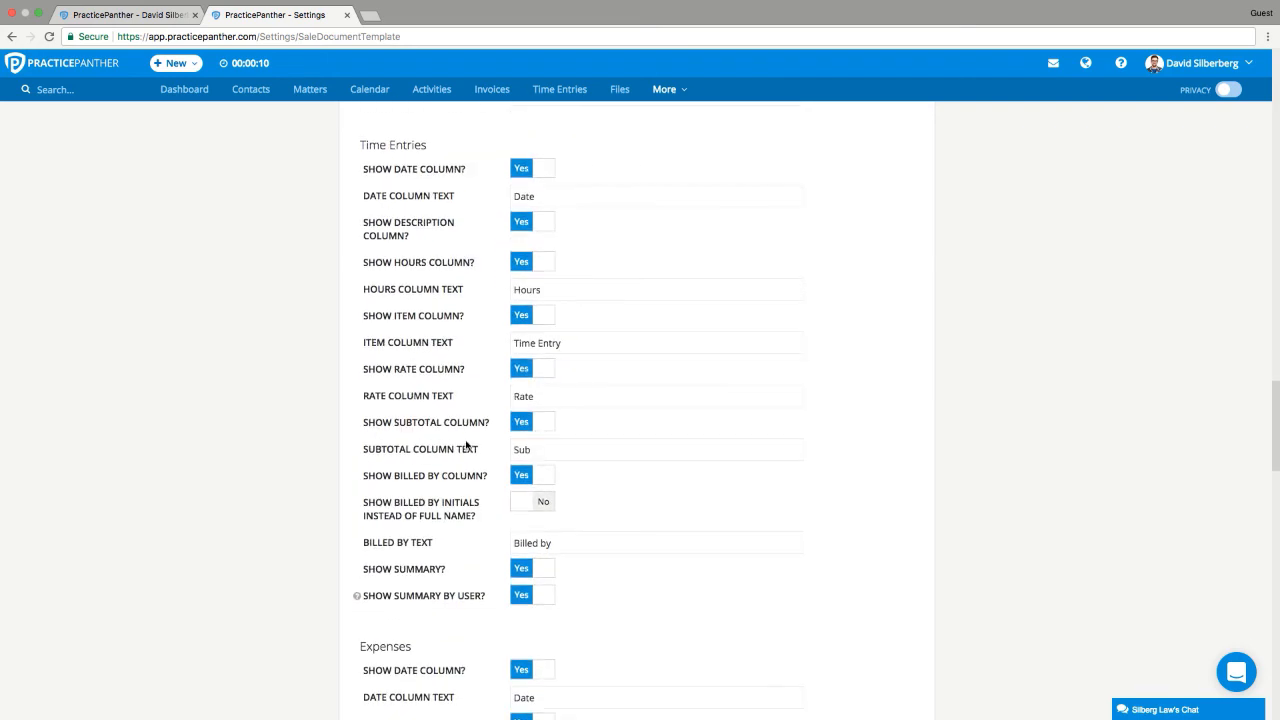
Examine the billed-by column, billed-by initials, summary and summary-by-user options for time entries on invoices
scroll(466, 446, down, 1)
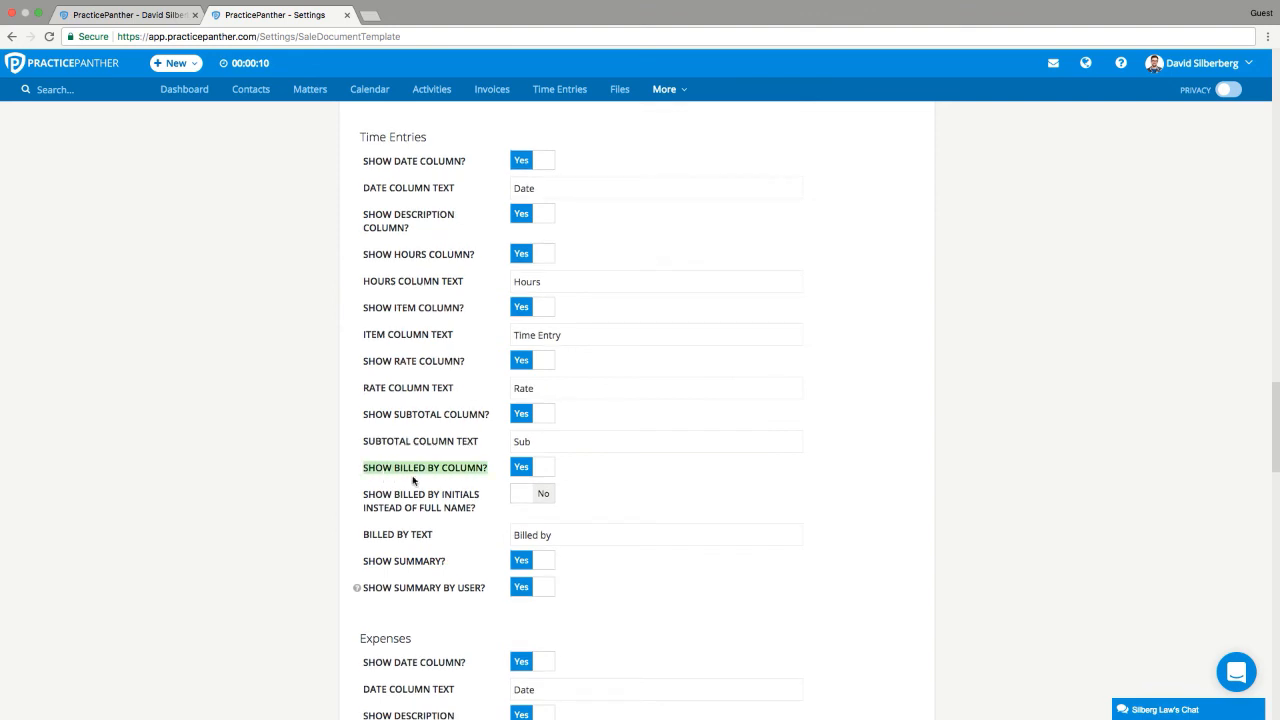
scroll(479, 478, down, 3)
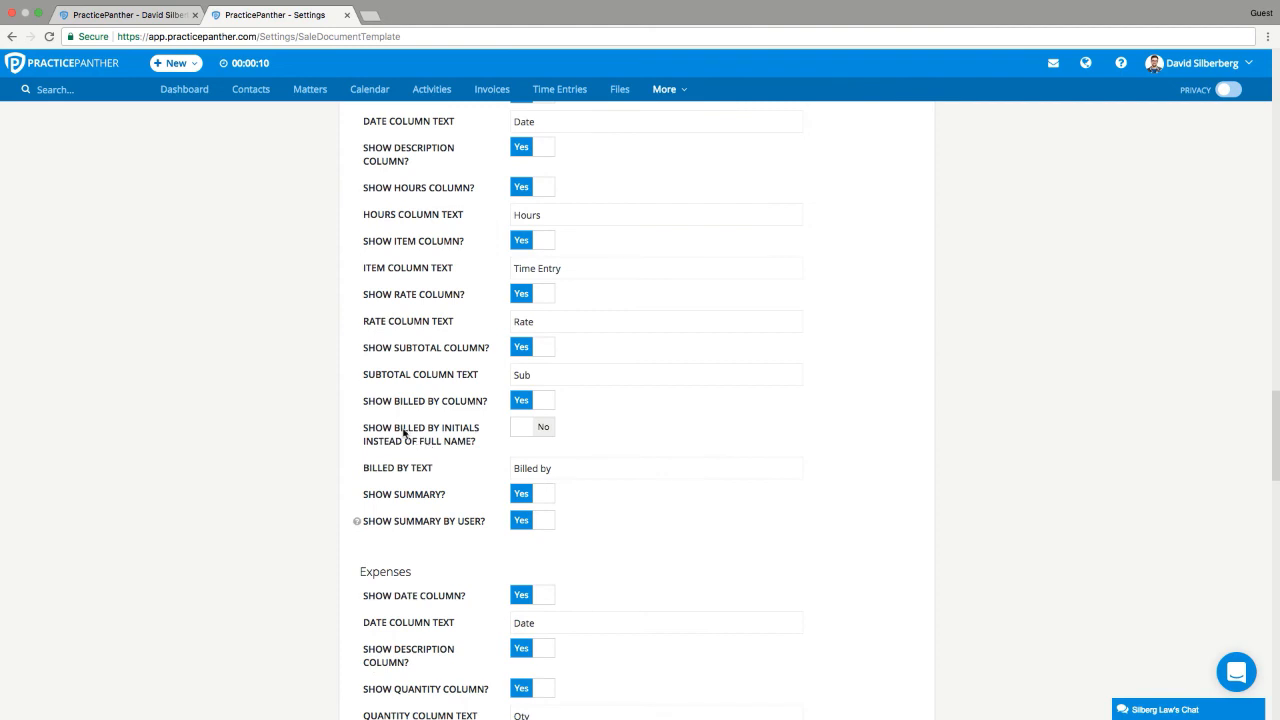
drag(369, 429, 482, 445)
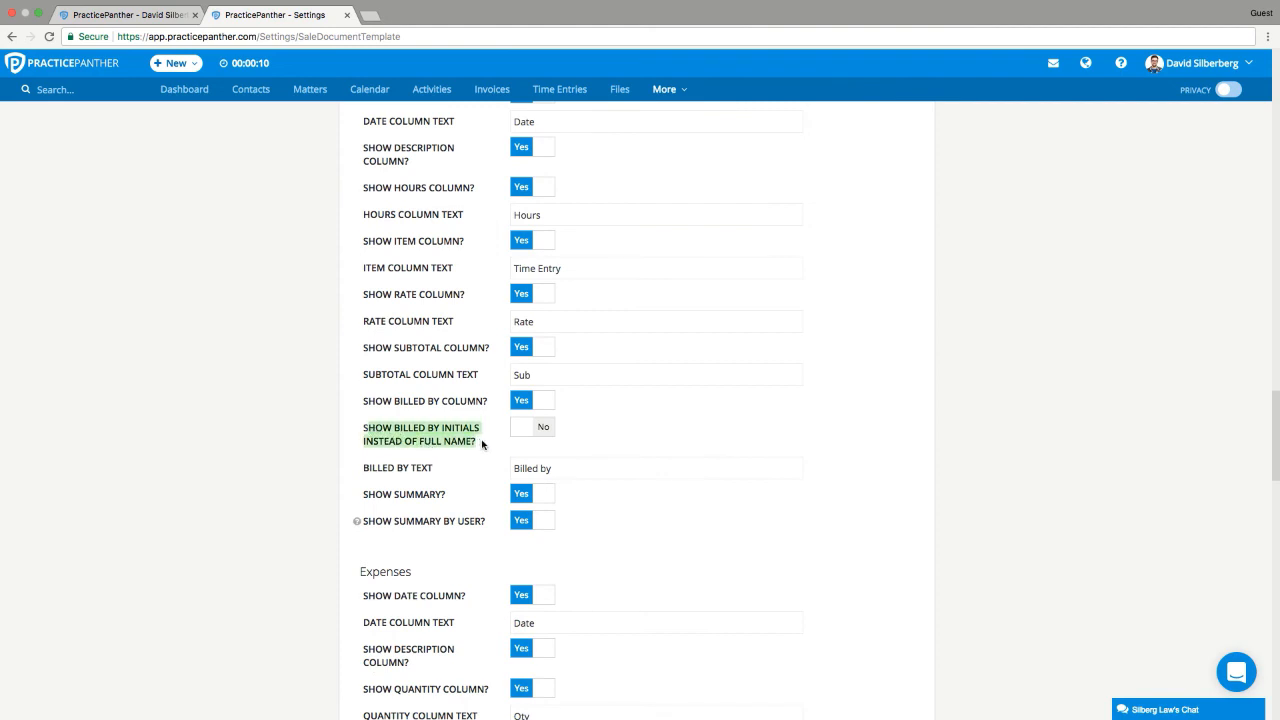
click(415, 442)
scroll(414, 442, down, 1)
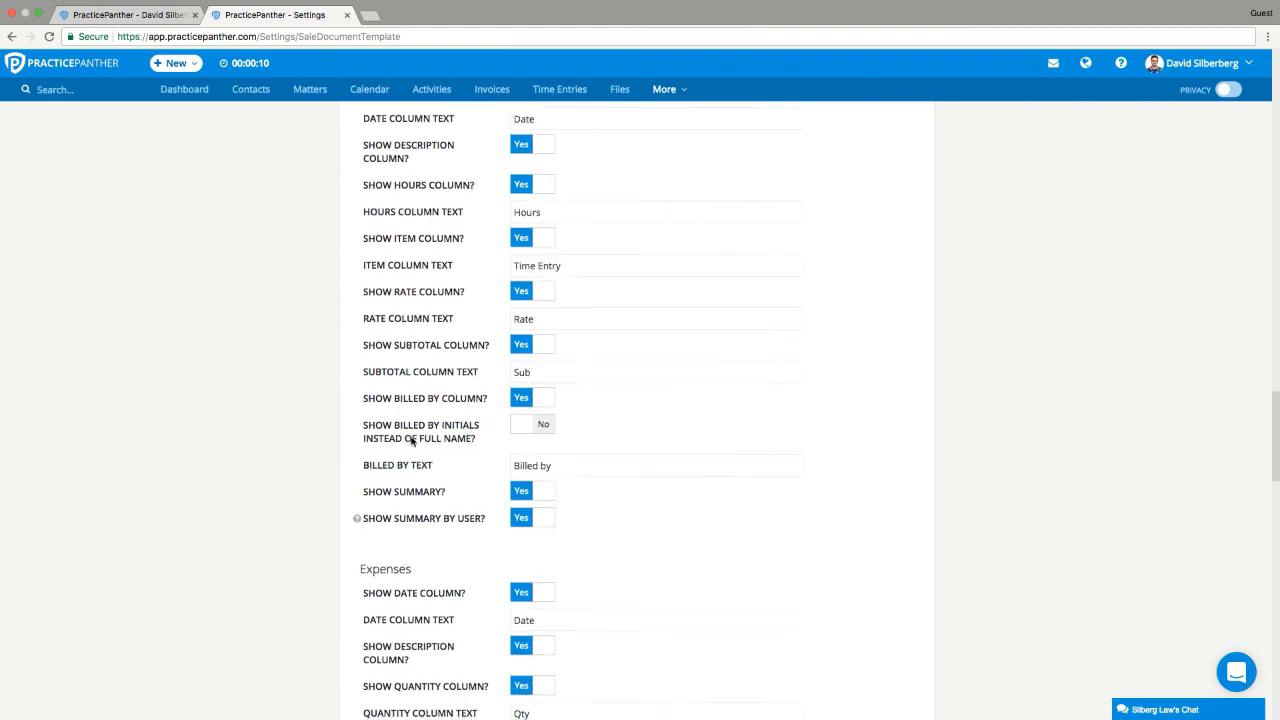
scroll(411, 442, down, 1)
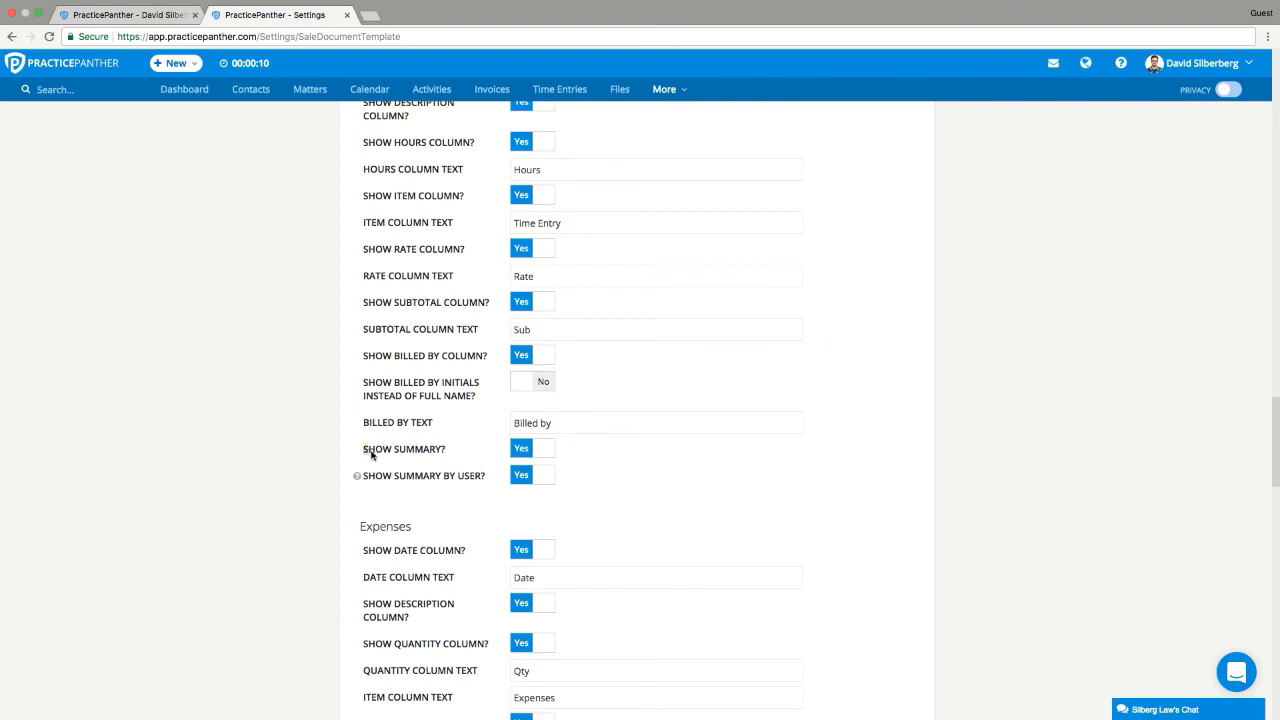
drag(367, 453, 450, 456)
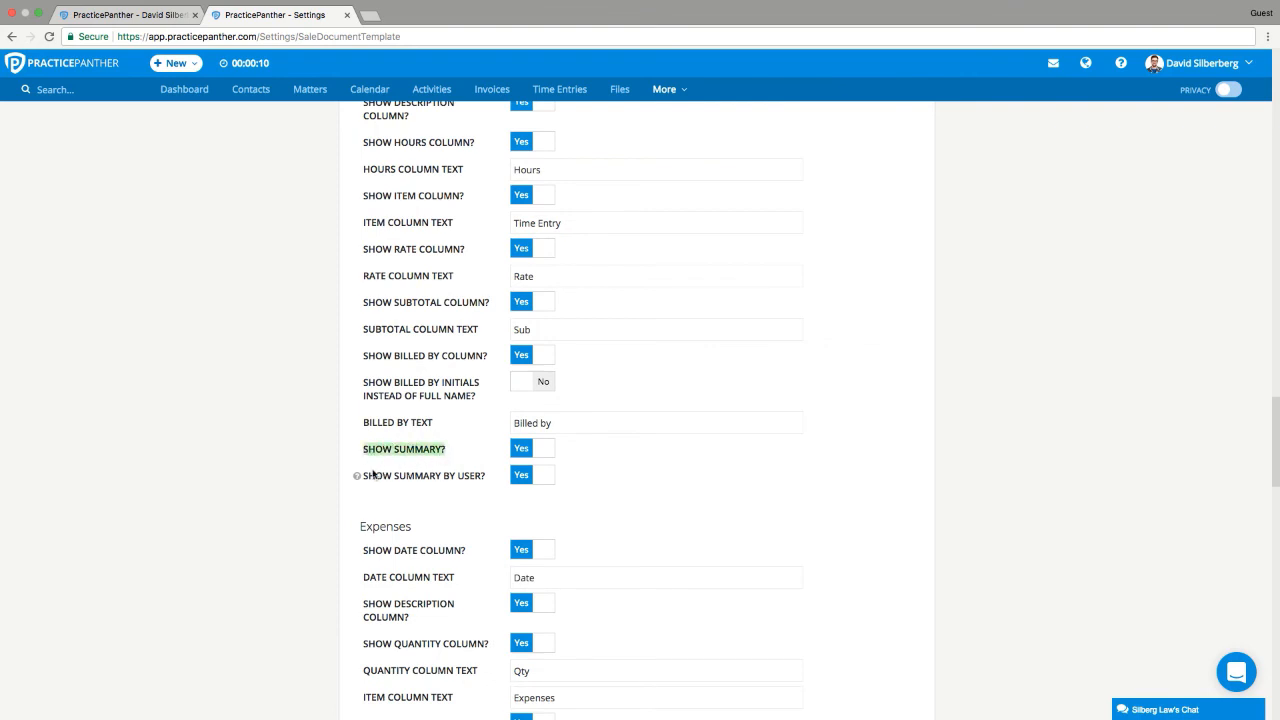
drag(366, 478, 491, 482)
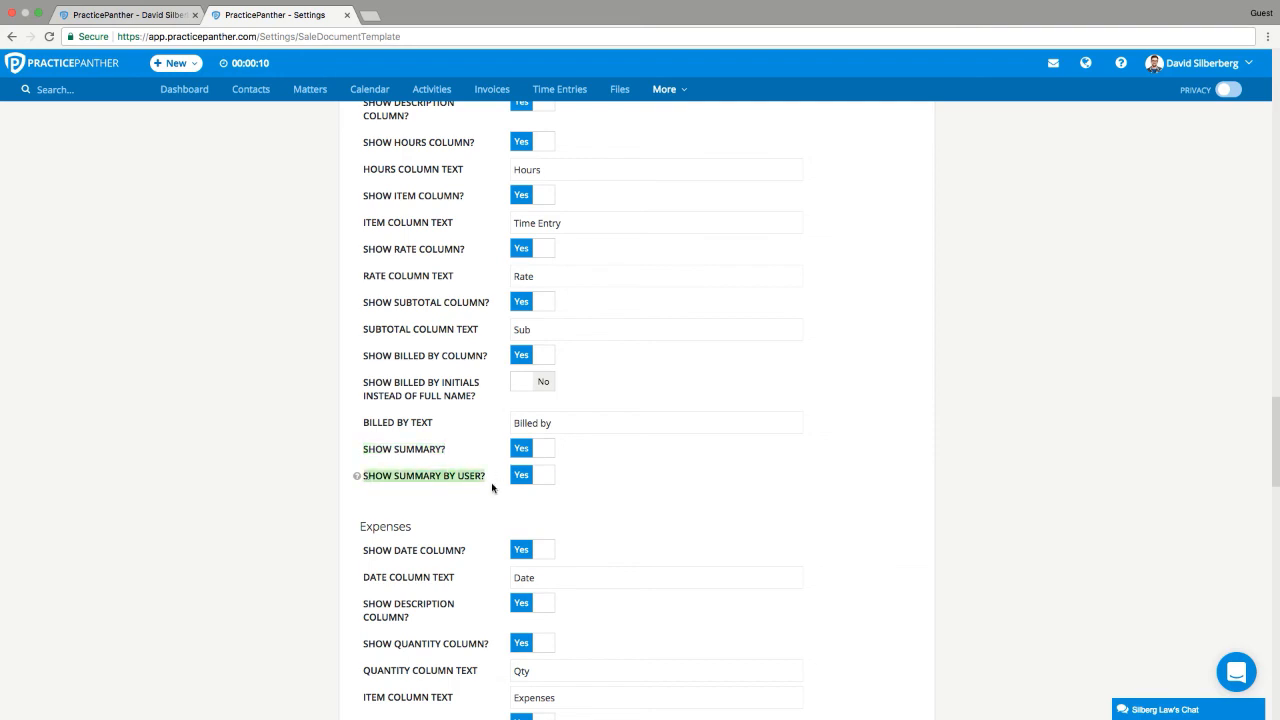
Save the invoice options
scroll(491, 487, down, 15)
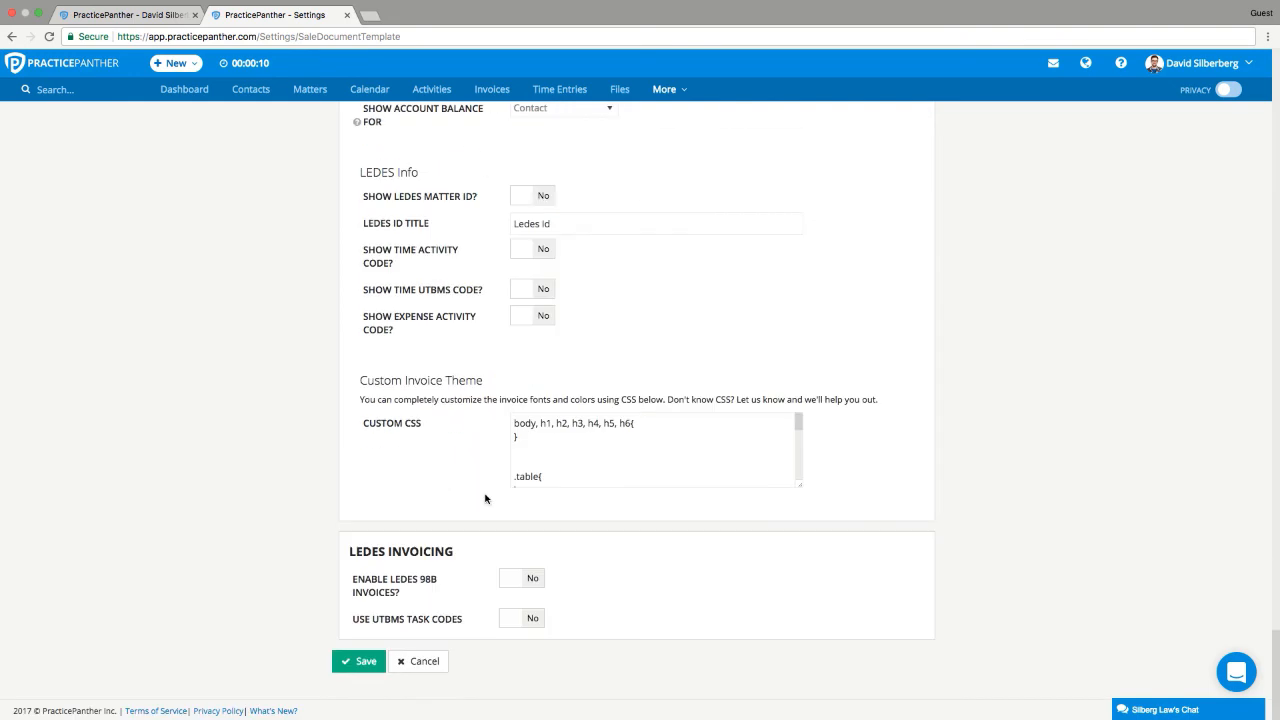
click(368, 661)
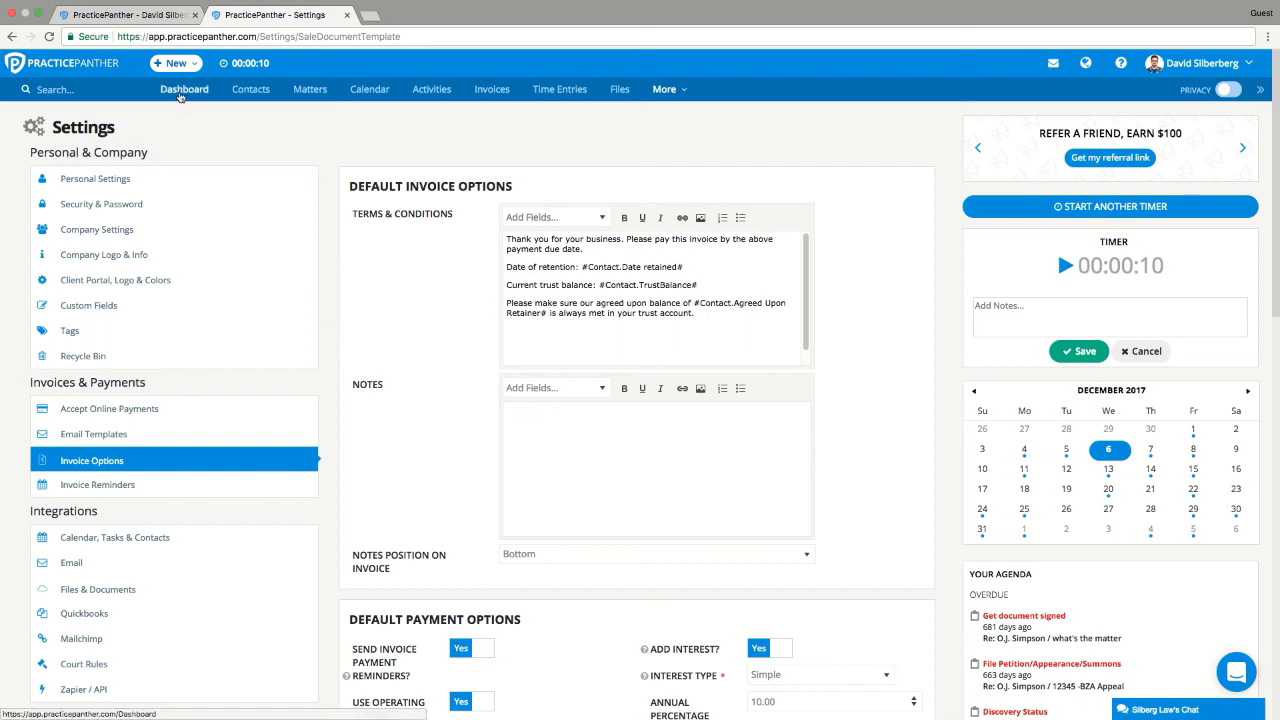
Go to the dashboard and examine the Your Hours totals for today, week, month and year
click(184, 89)
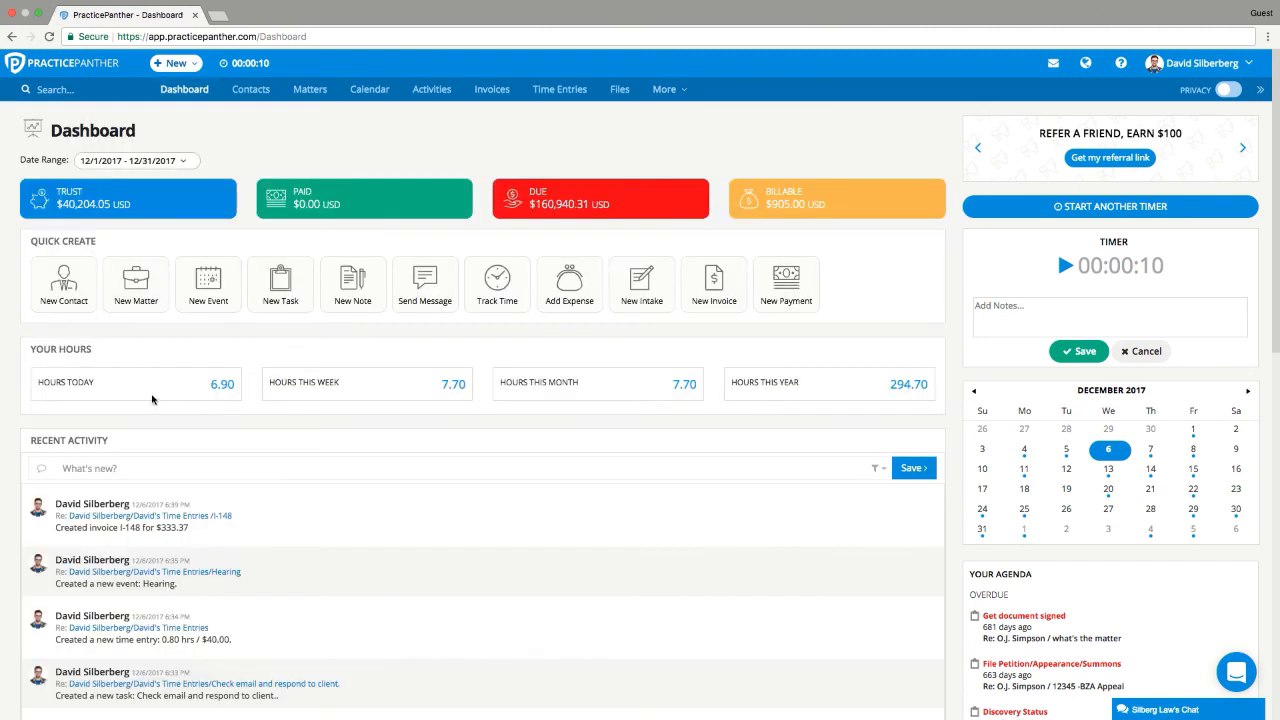
drag(31, 351, 98, 352)
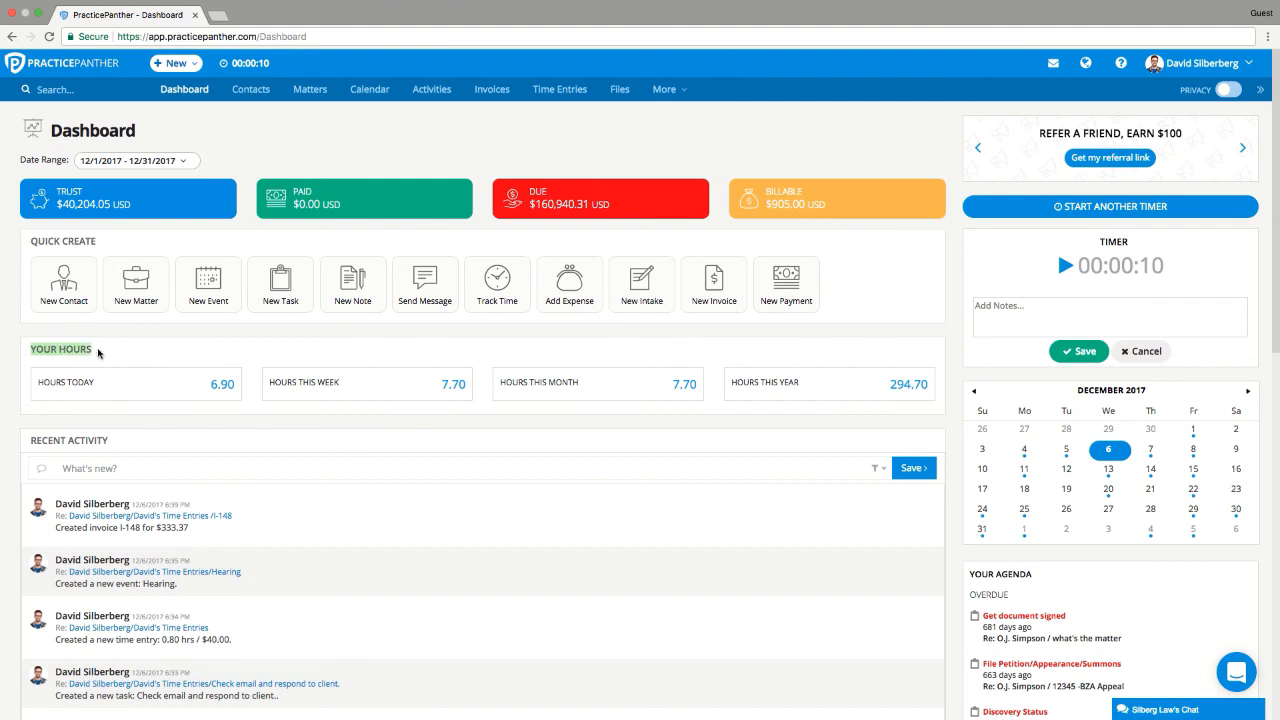
click(76, 368)
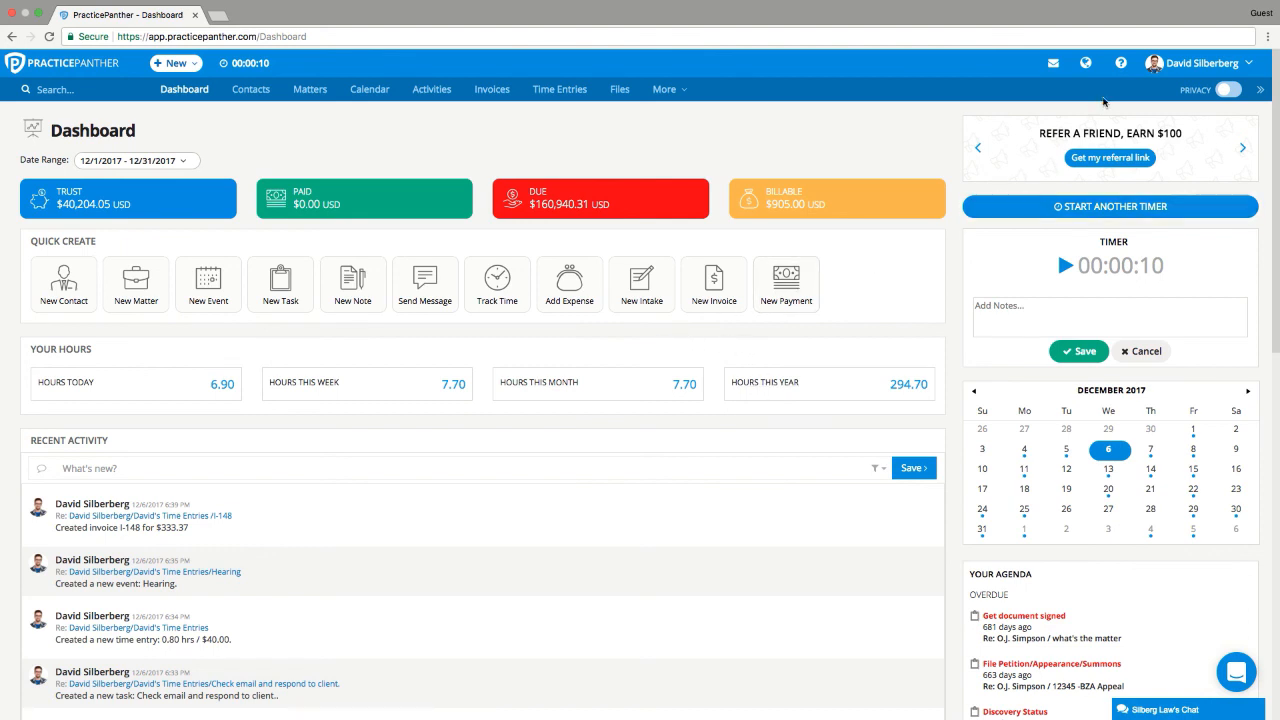
Open the Time entries by user report from the Time Entries reports
click(664, 89)
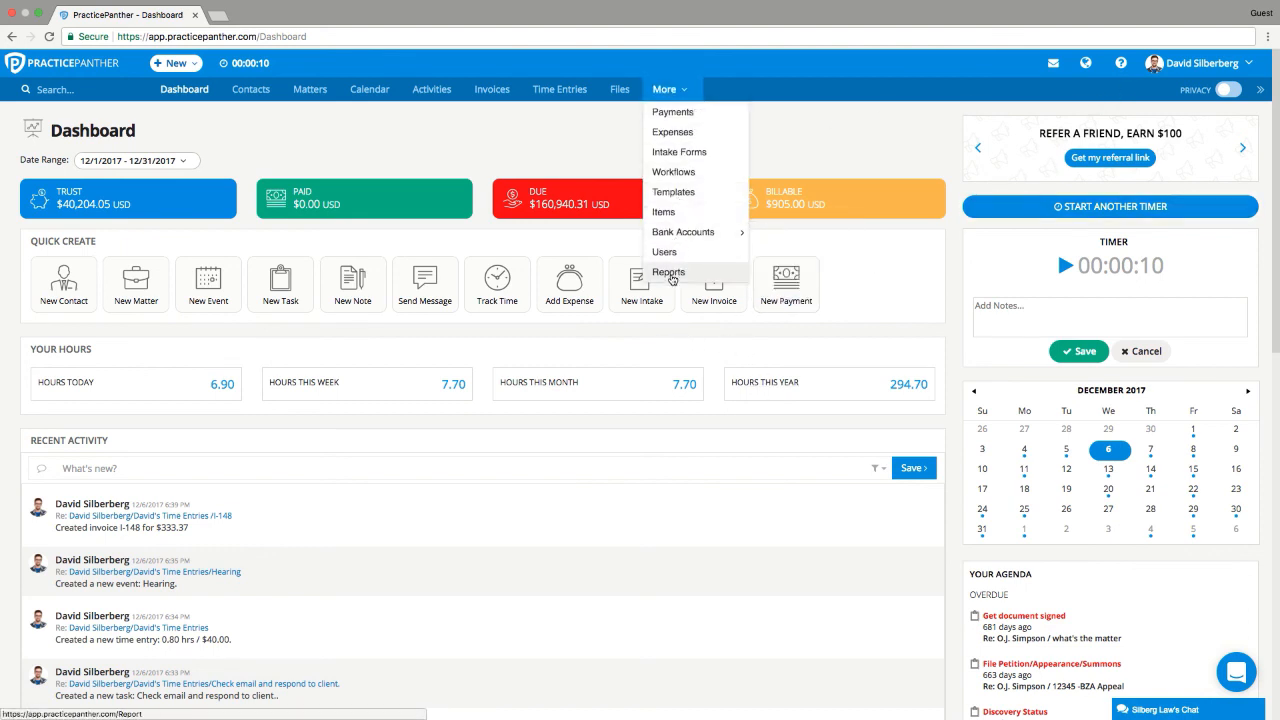
click(669, 272)
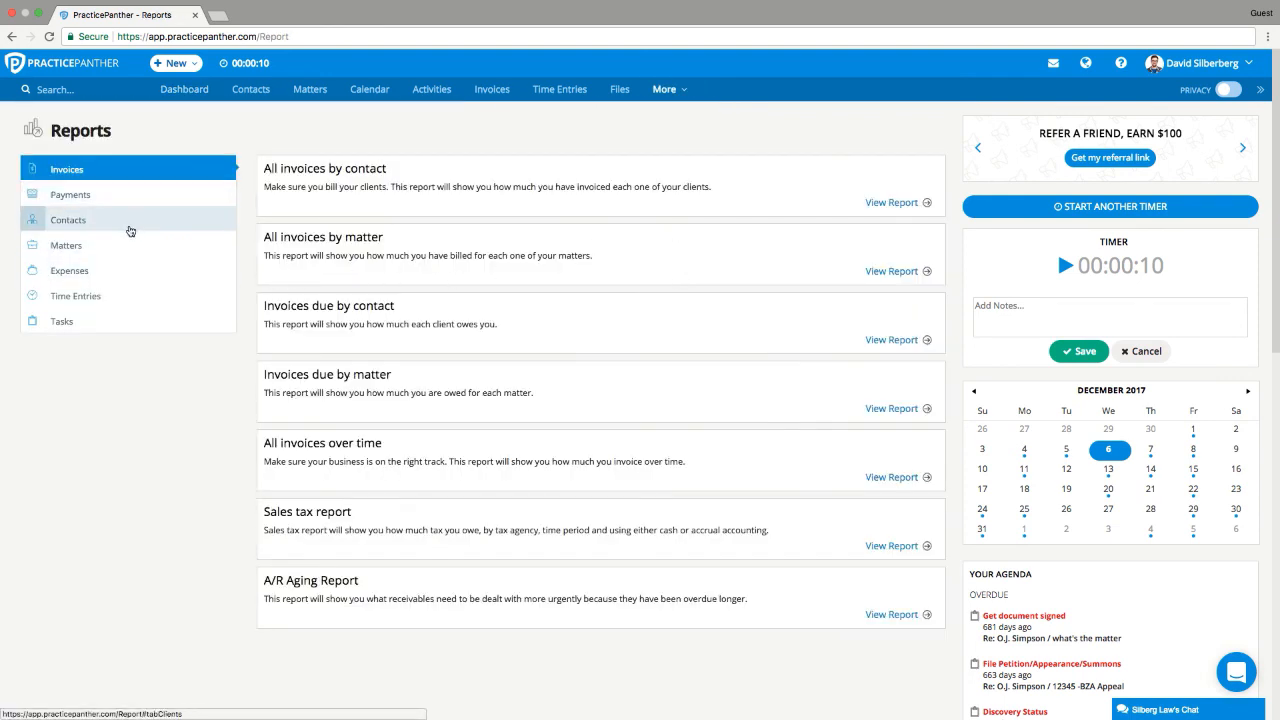
click(108, 298)
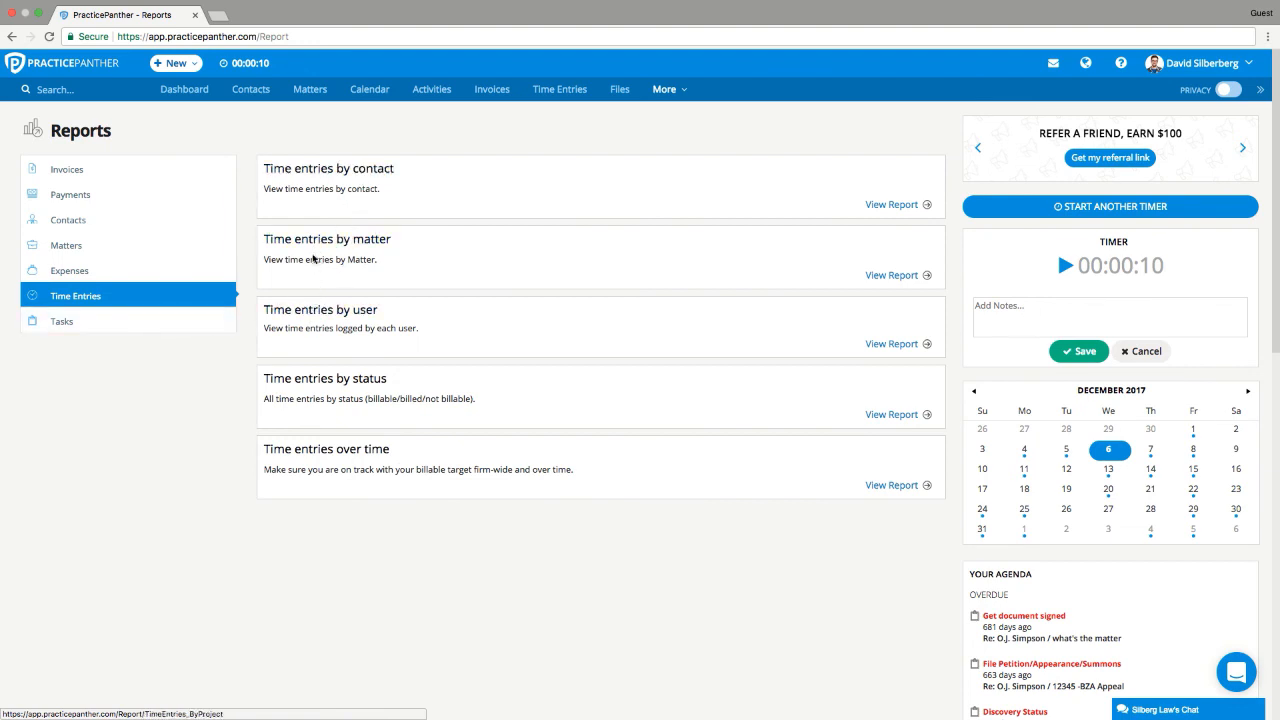
click(310, 318)
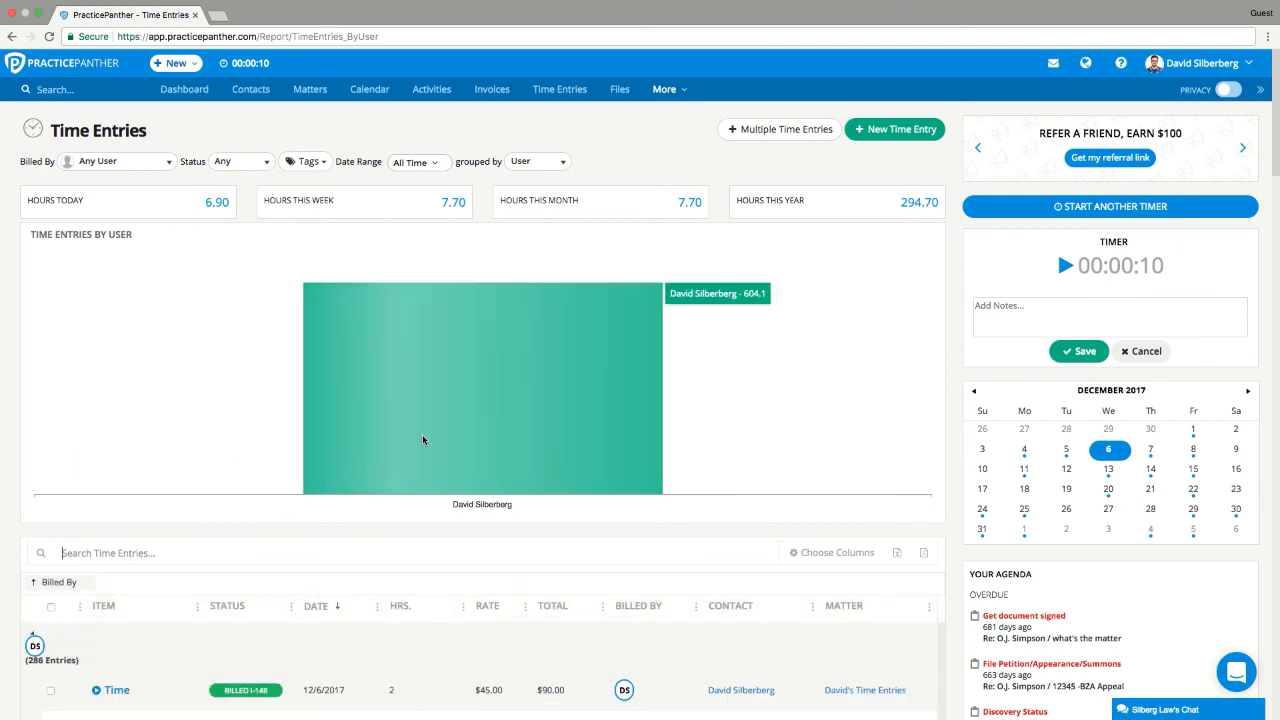
Examine the report's grouping setting and its billed-by, status and tag filter choices, leaving the filters unset
drag(455, 163, 502, 167)
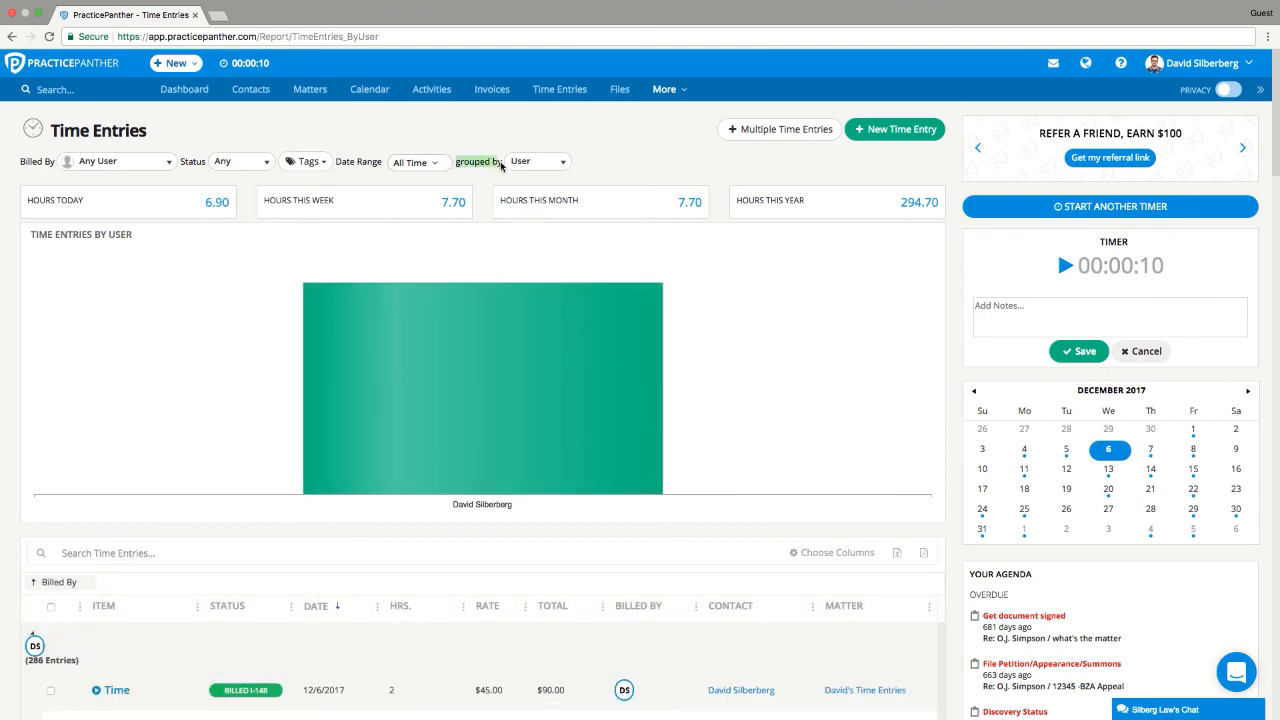
click(88, 166)
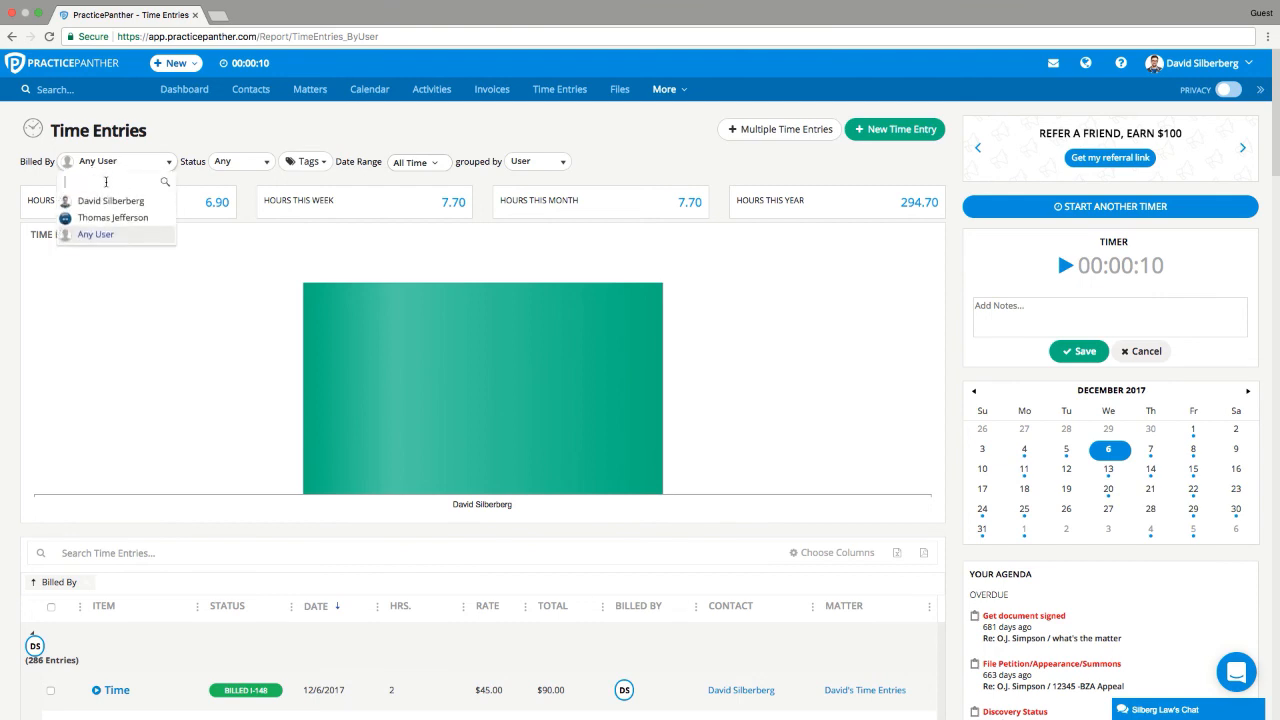
click(200, 144)
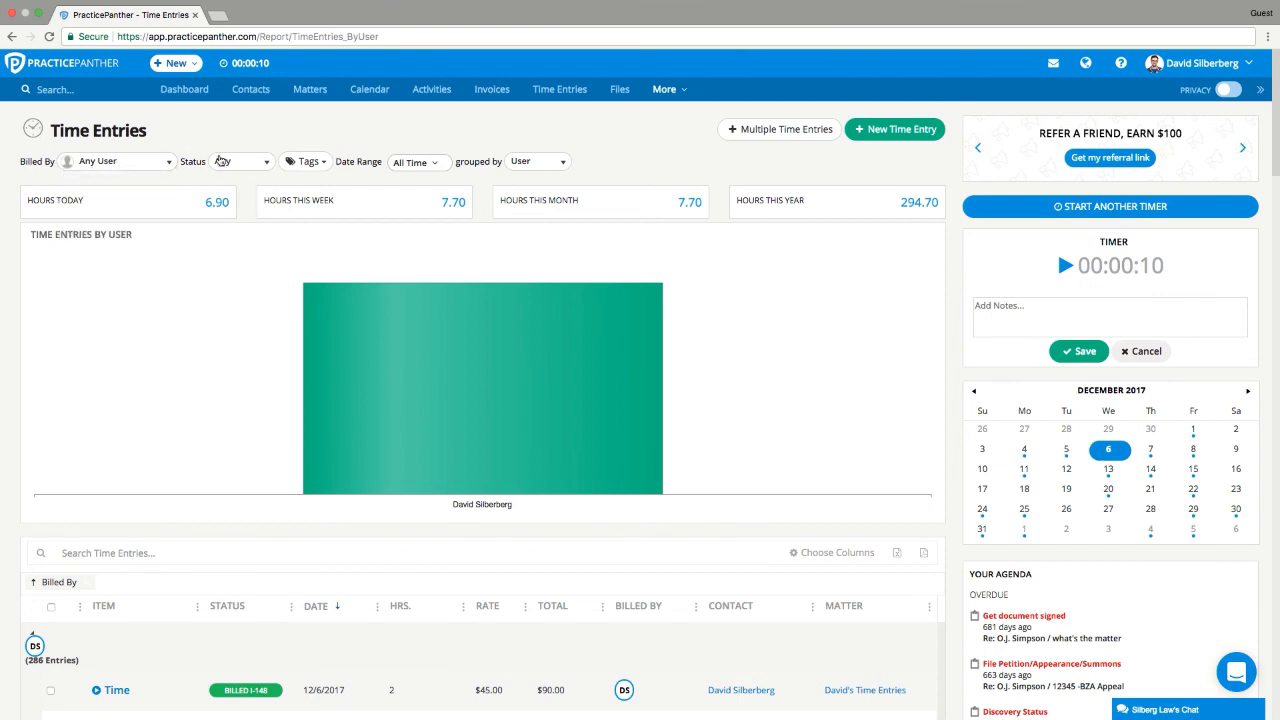
click(232, 162)
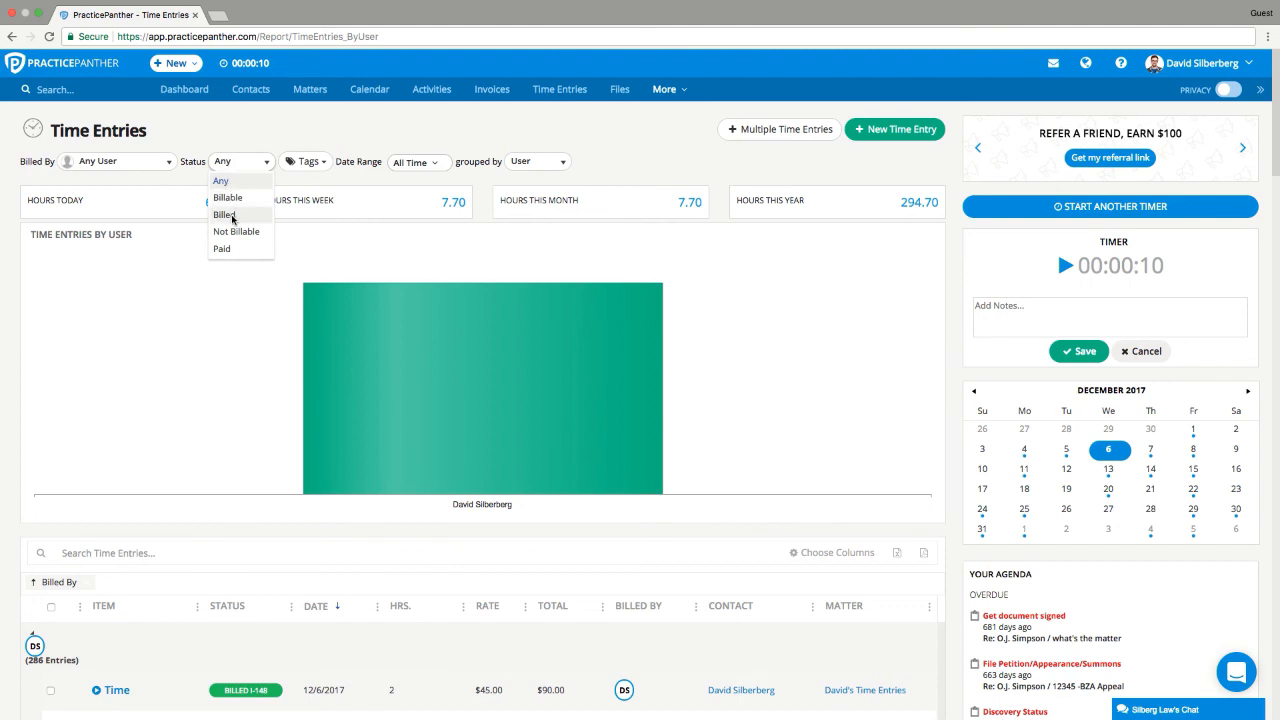
click(298, 130)
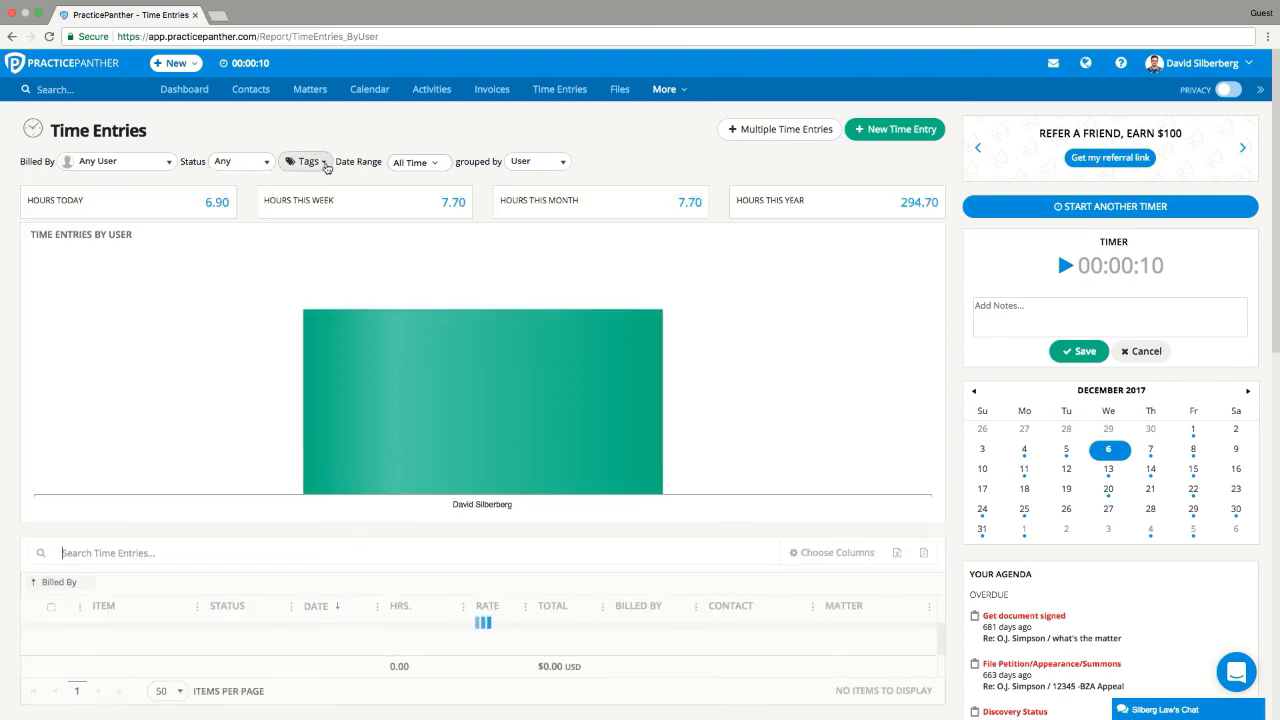
click(323, 162)
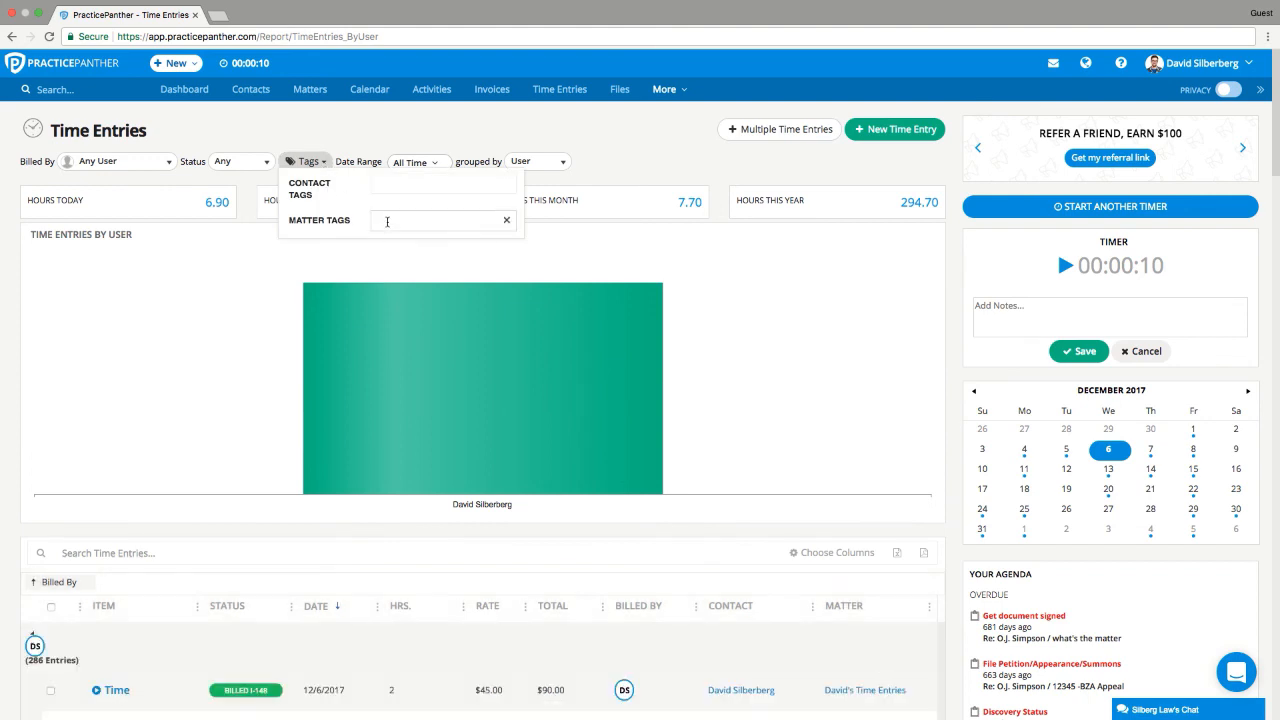
click(357, 144)
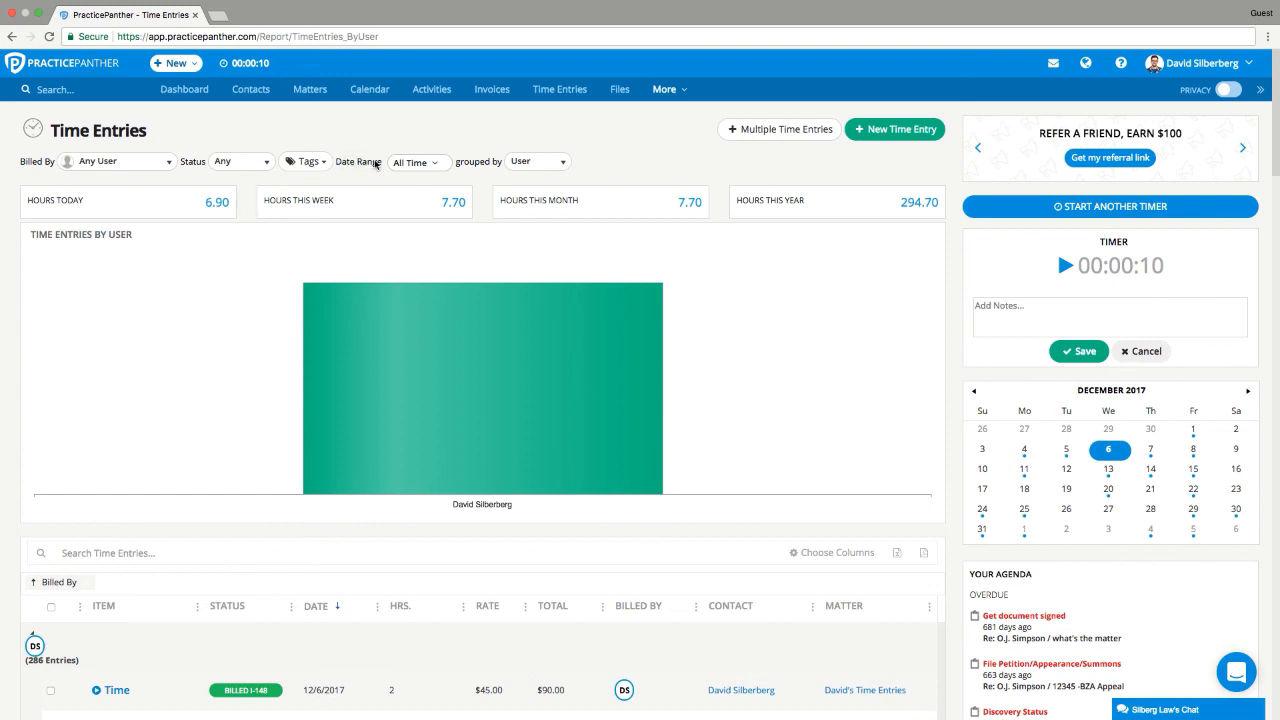
Export the time entries by user report as a PDF, view the exported file and close it
scroll(364, 209, down, 3)
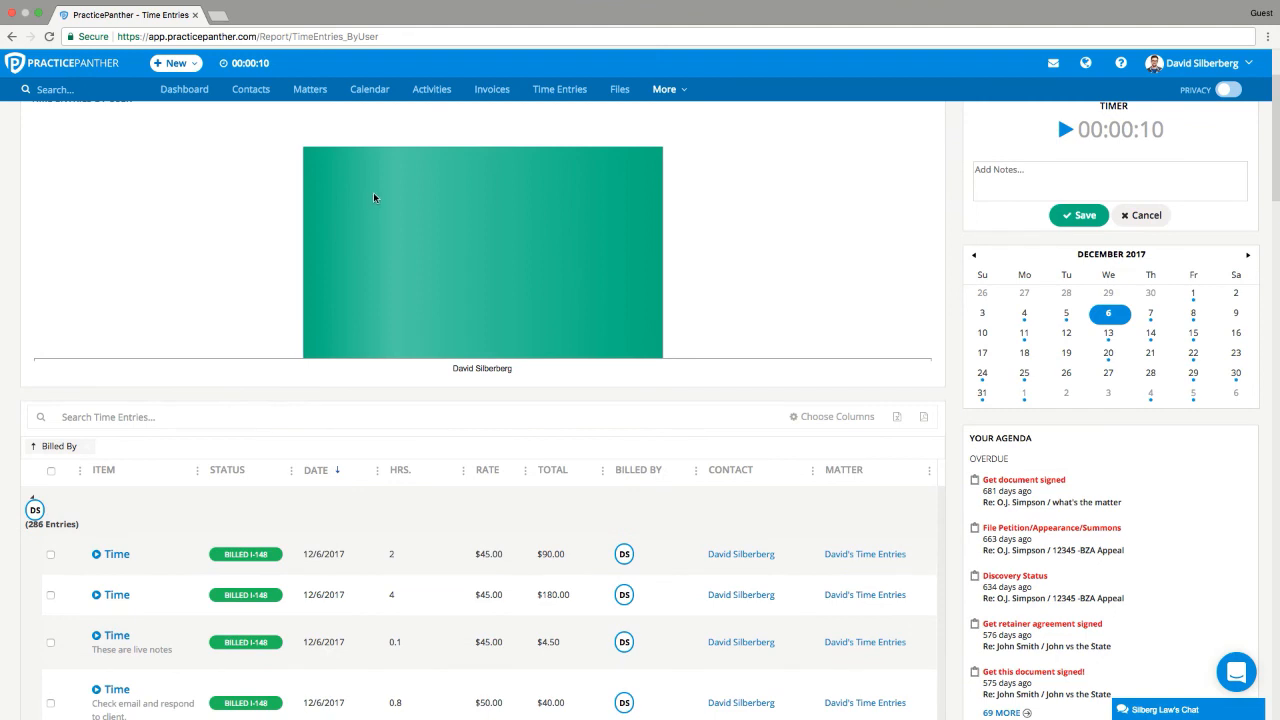
scroll(480, 330, down, 1)
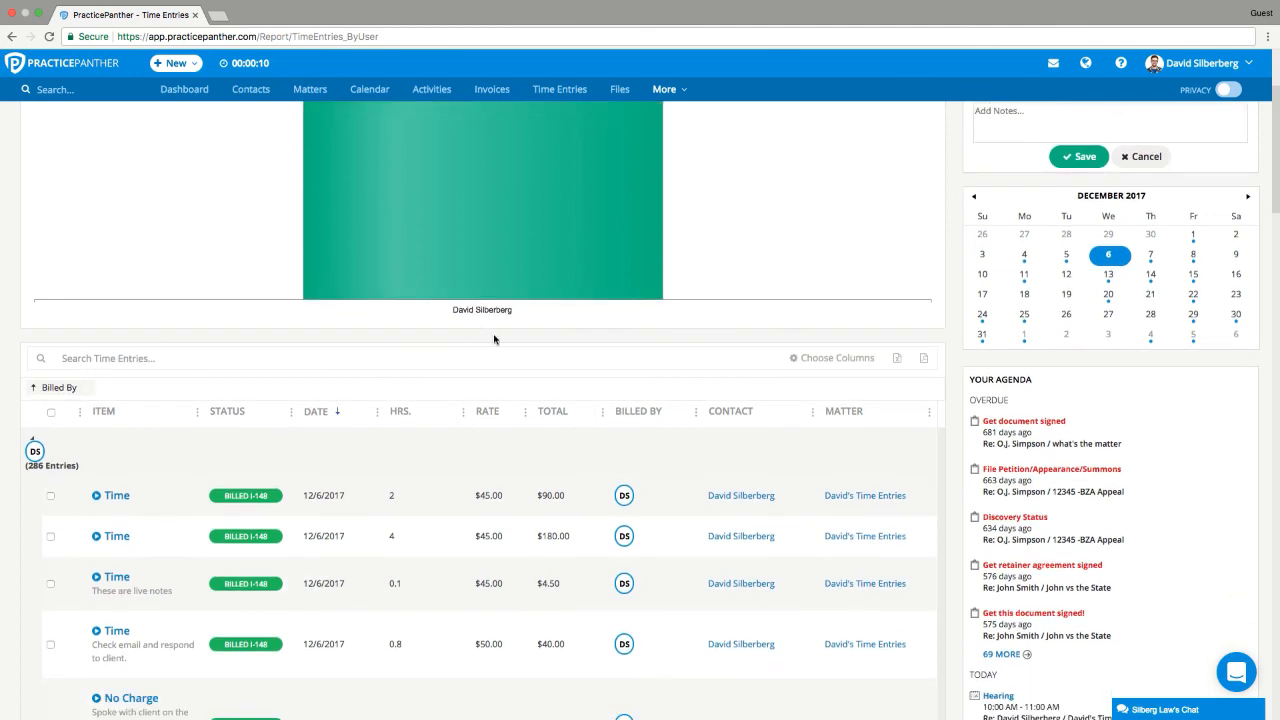
click(853, 368)
mouse_move(862, 384)
click(923, 359)
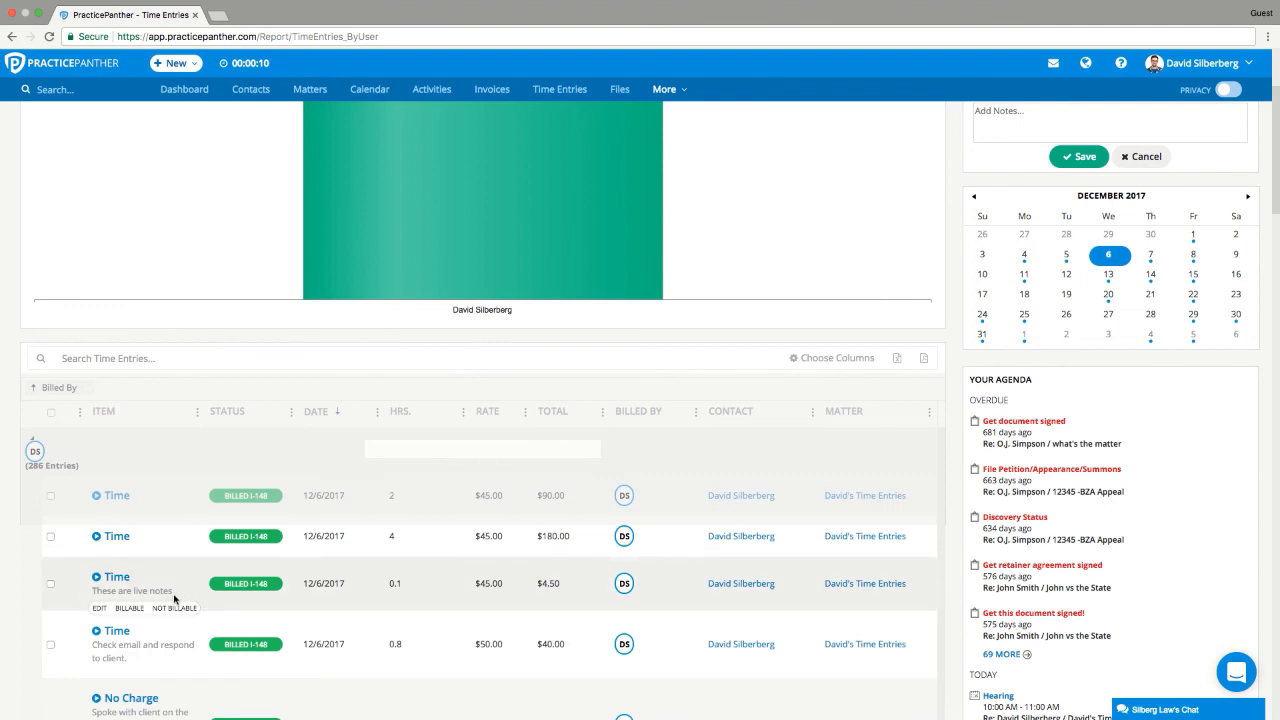
scroll(174, 599, down, 3)
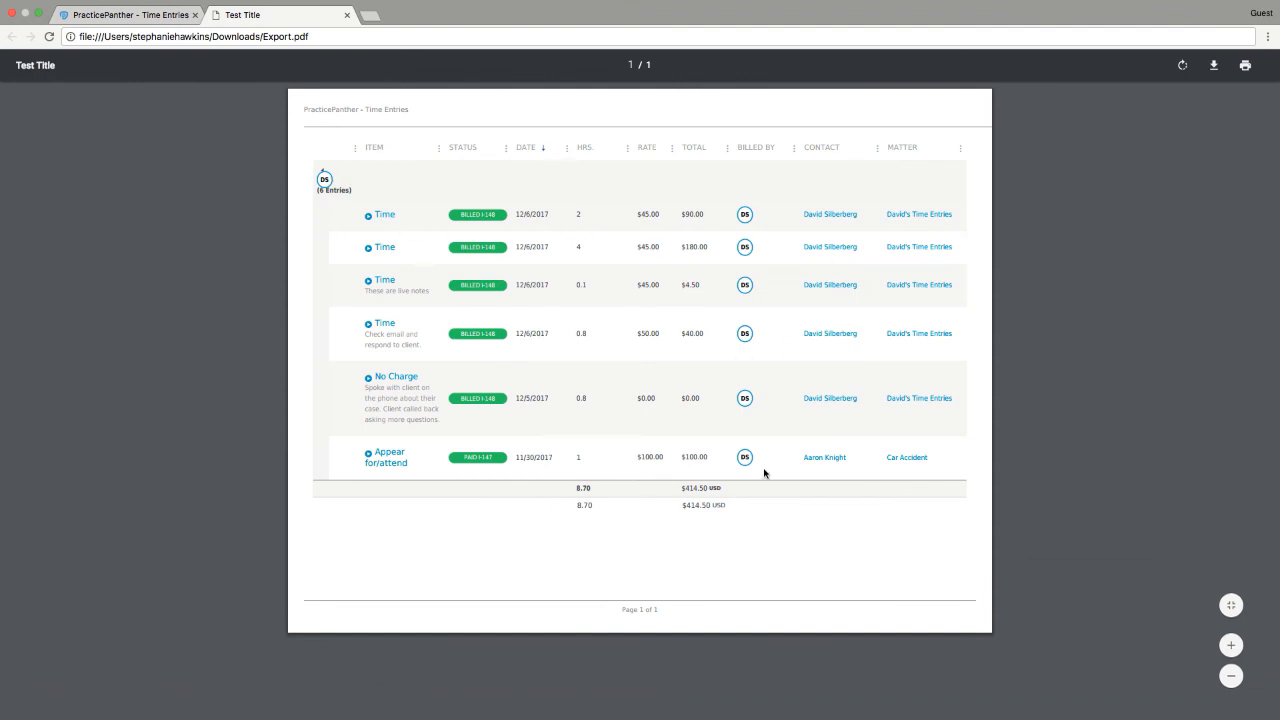
click(347, 15)
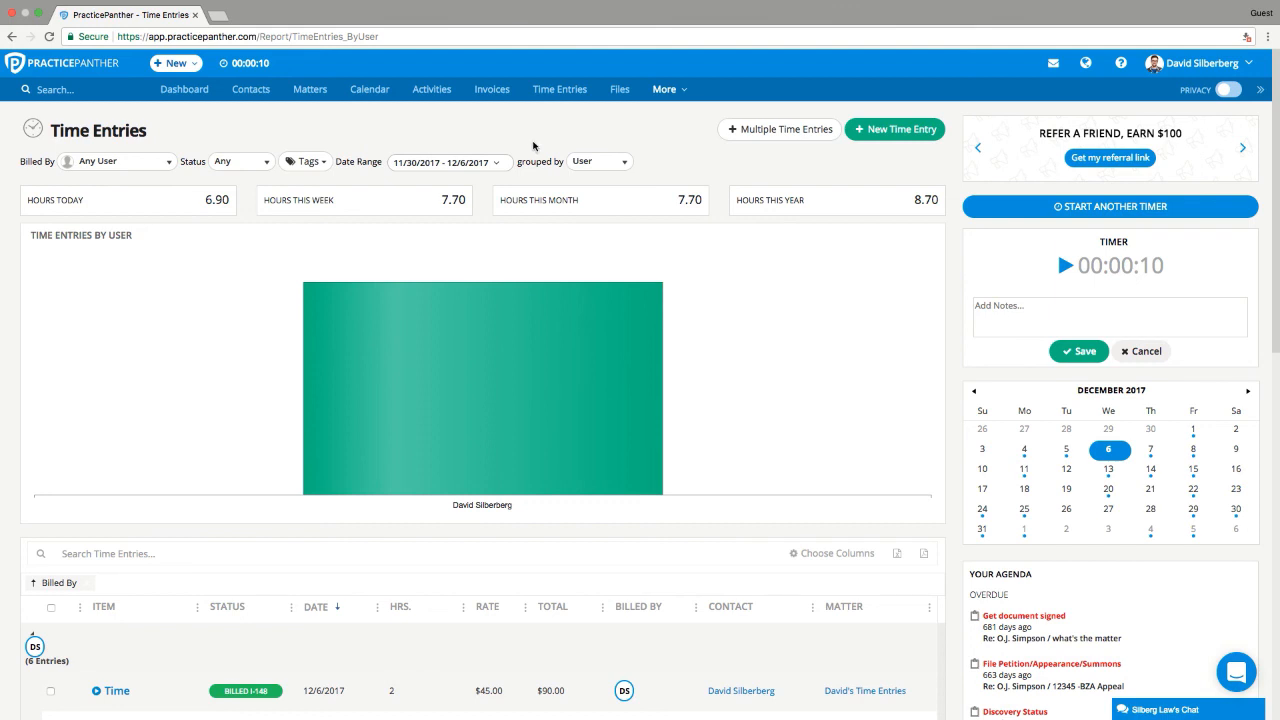
Look at the Help & Support options and the support chat conversations, closing both
click(1119, 72)
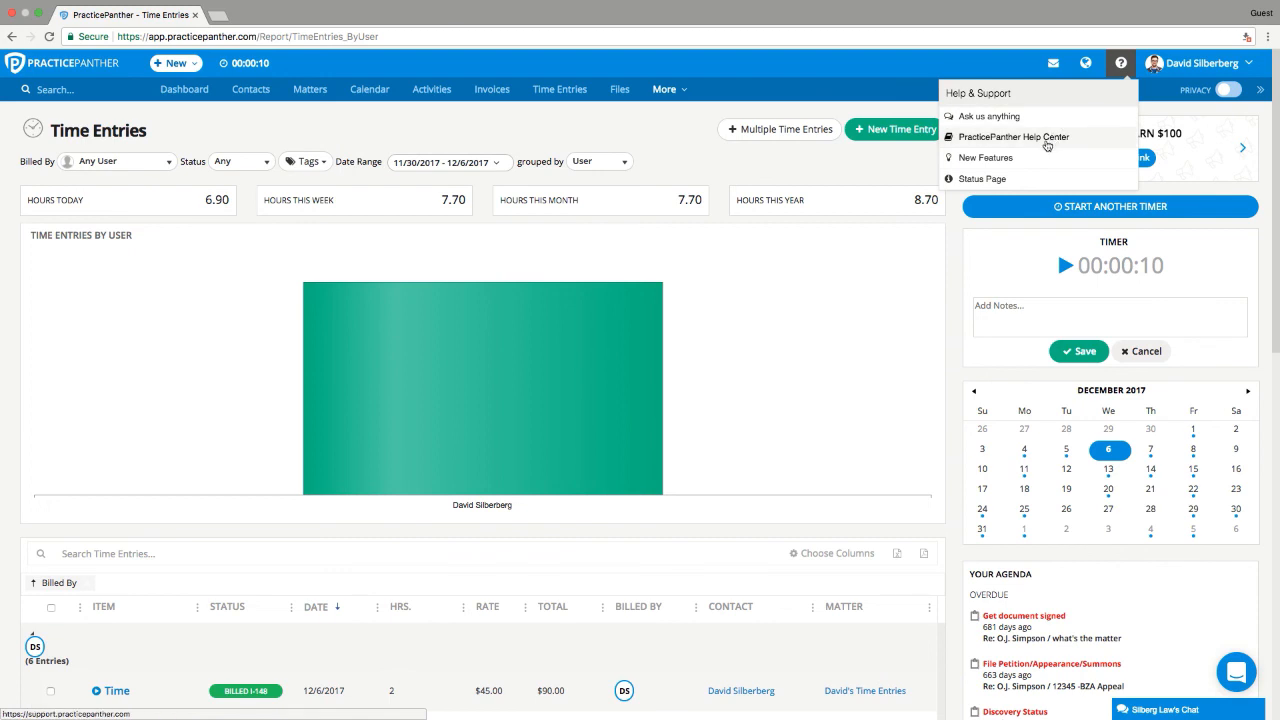
click(914, 174)
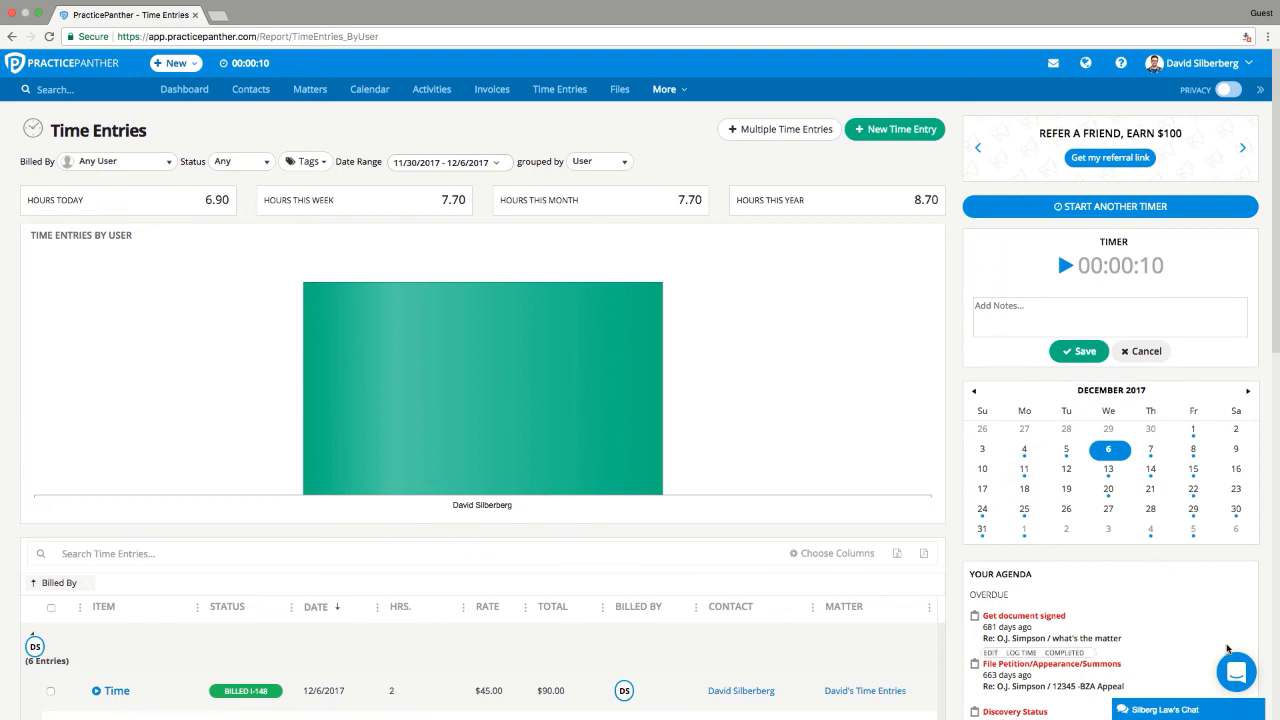
click(1237, 673)
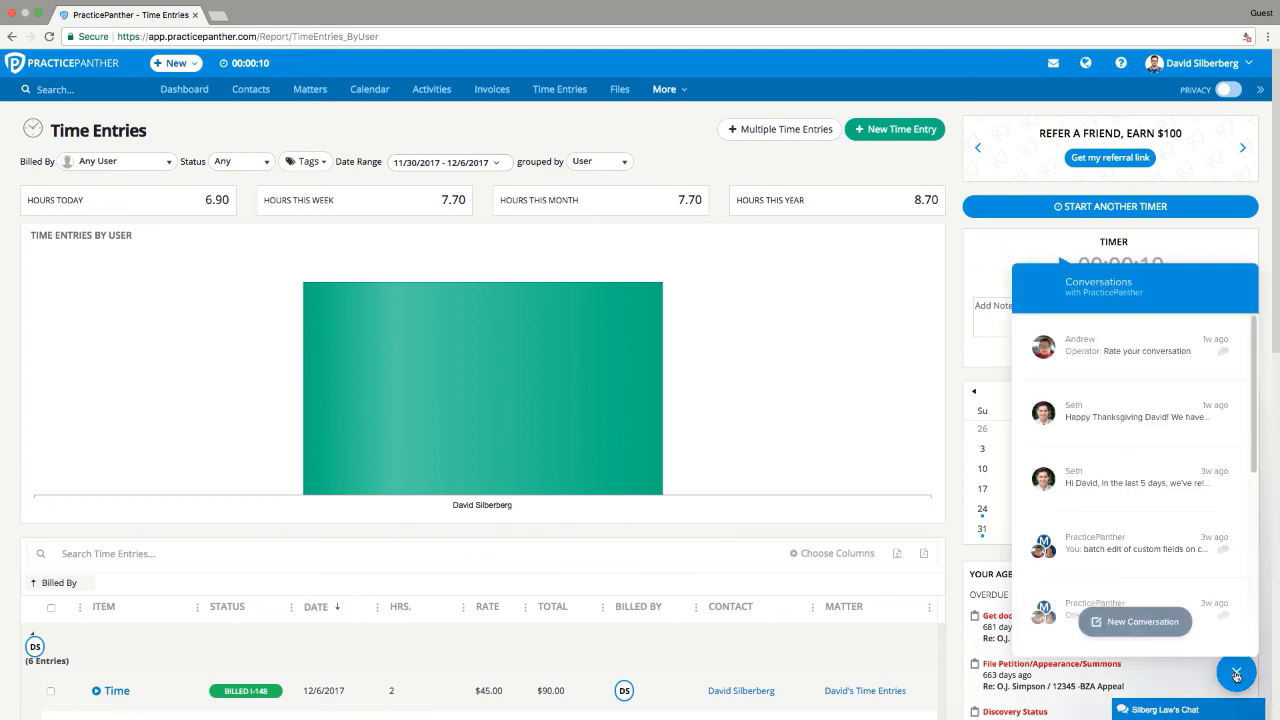
click(1237, 673)
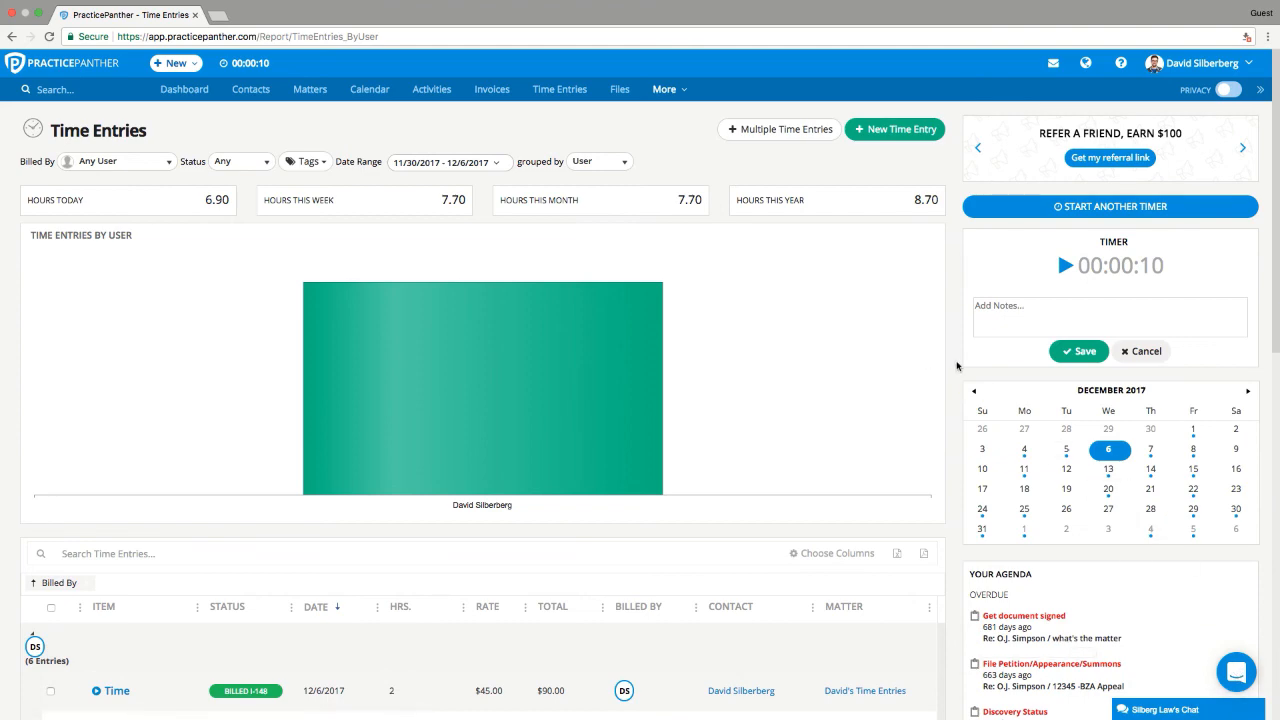